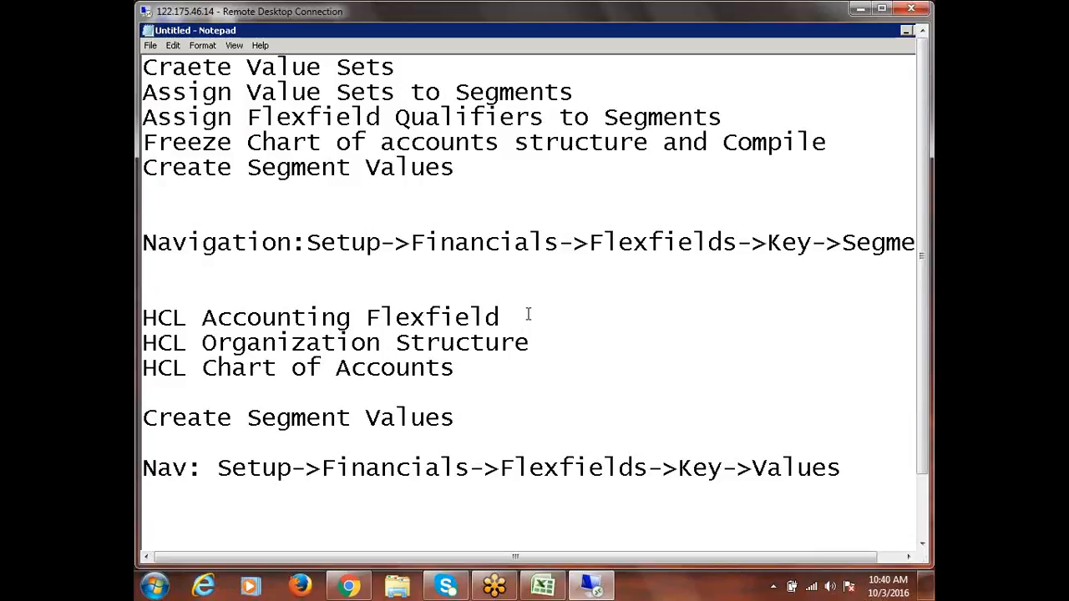
Step: Review the notes on creating segment values and the navigation path to the key flexfield values
{"action": "left_click", "coordinate": [477, 173]}
{"action": "scroll", "coordinate": [563, 336], "scroll_direction": "down", "scroll_amount": 2}
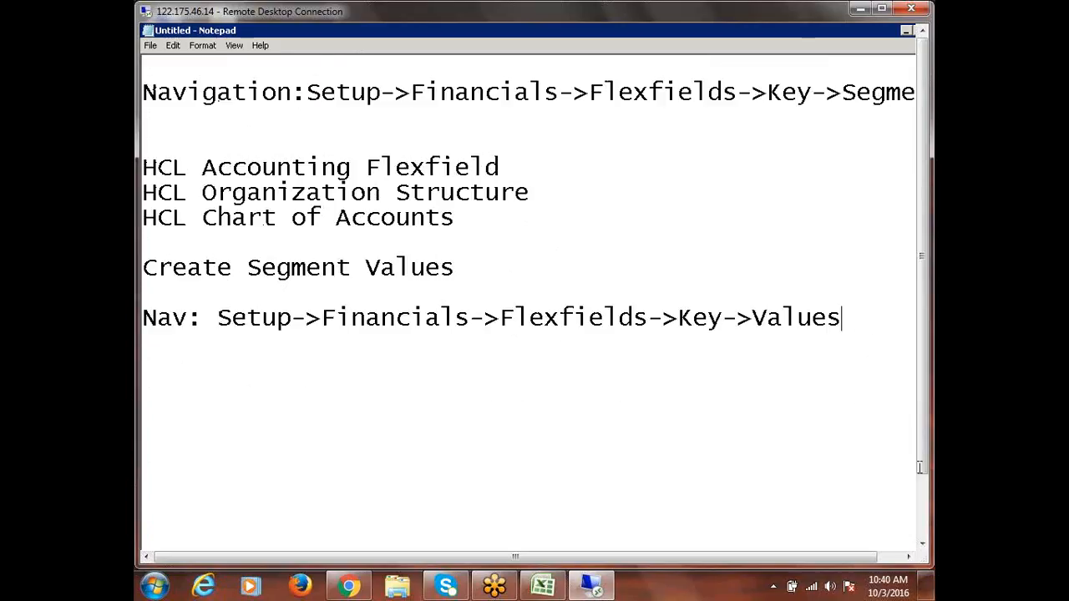
{"action": "left_click", "coordinate": [484, 272]}
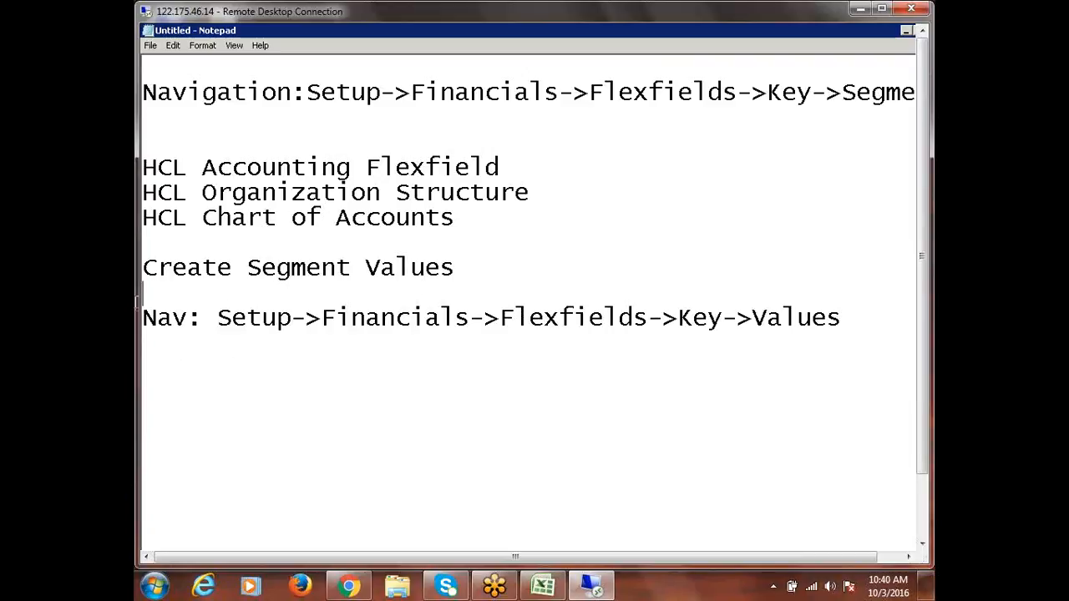
{"action": "left_click", "coordinate": [143, 269], "text": "shift"}
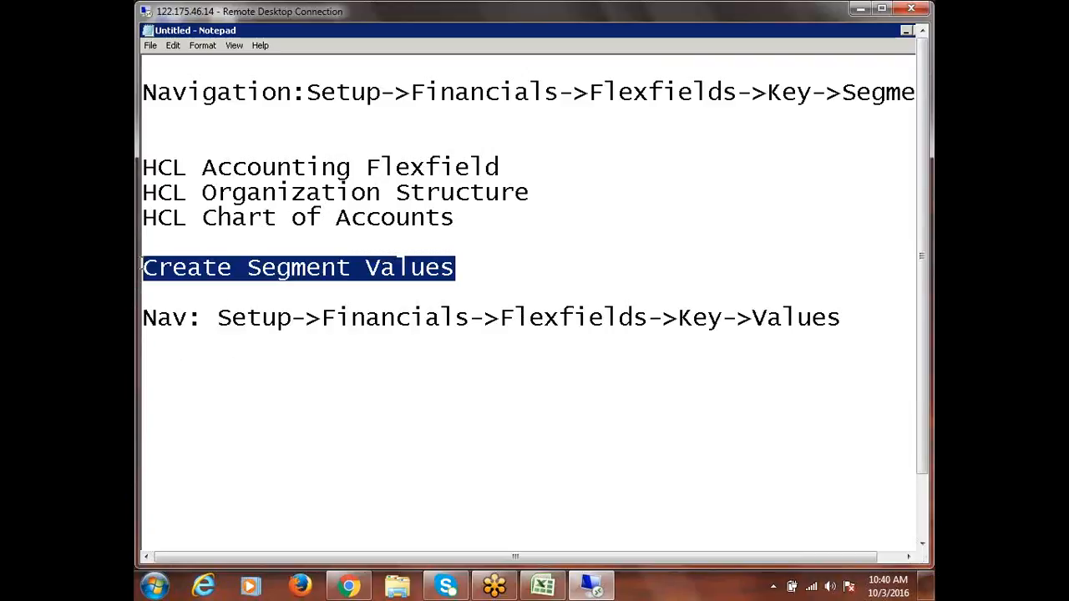
{"action": "left_click", "coordinate": [850, 318]}
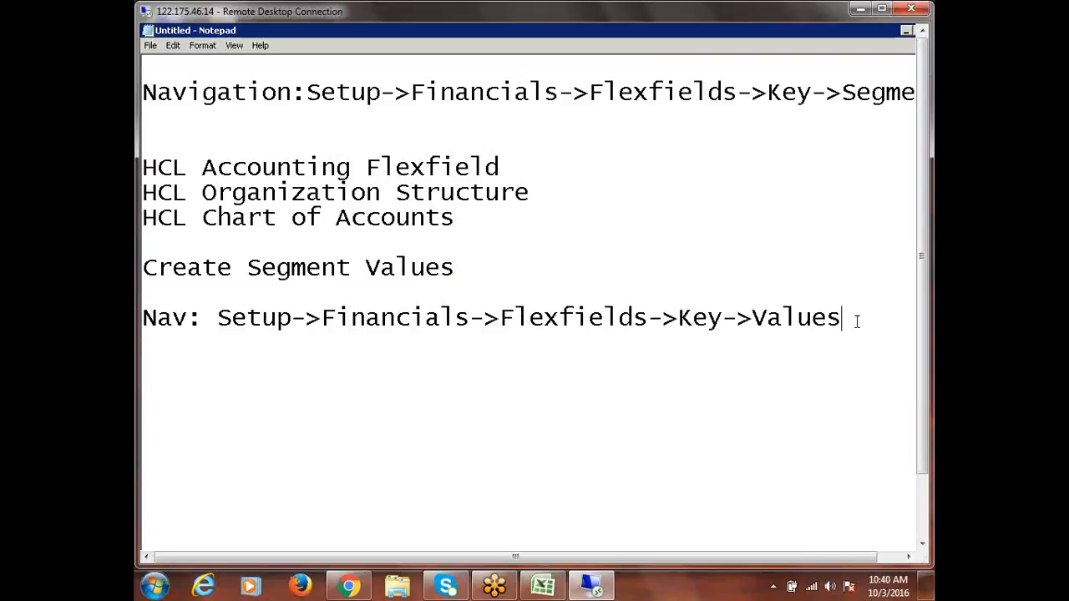
{"action": "left_click", "coordinate": [595, 587]}
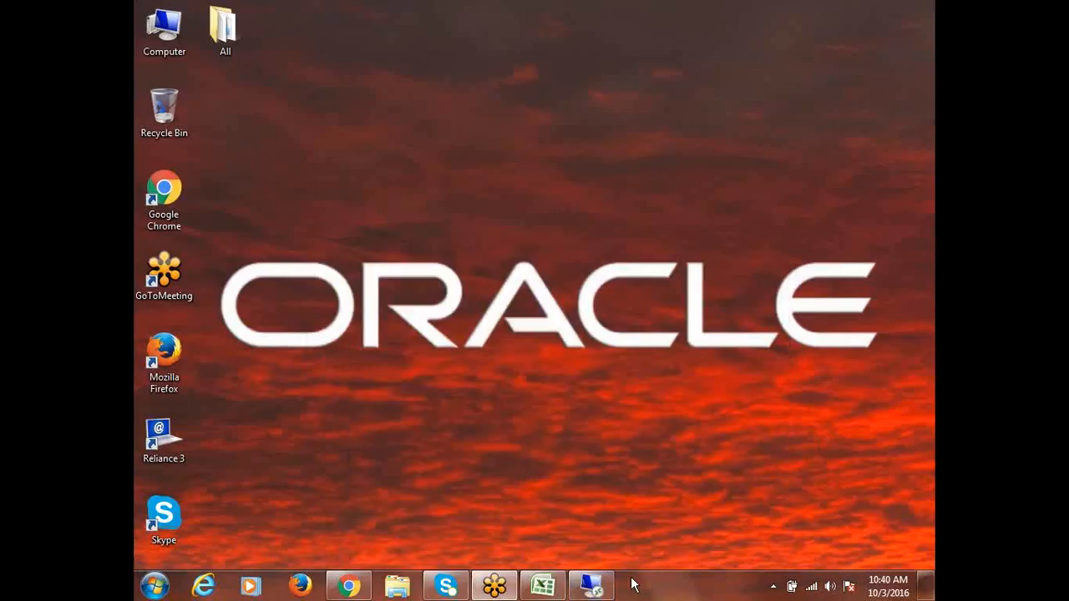
{"action": "left_click", "coordinate": [591, 586]}
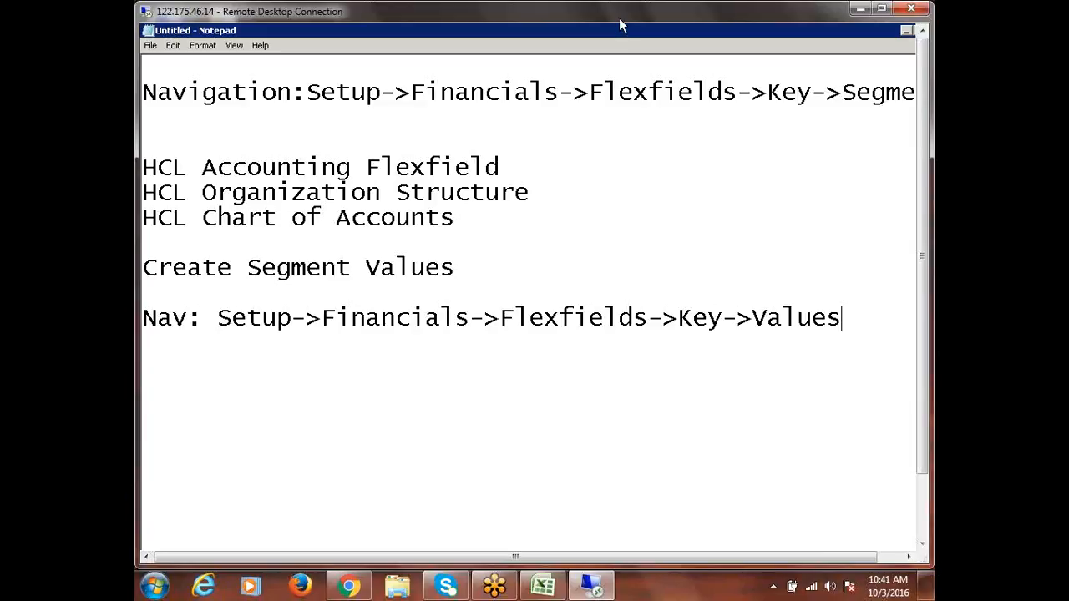
{"action": "left_click_drag", "start_coordinate": [620, 23], "coordinate": [613, 25]}
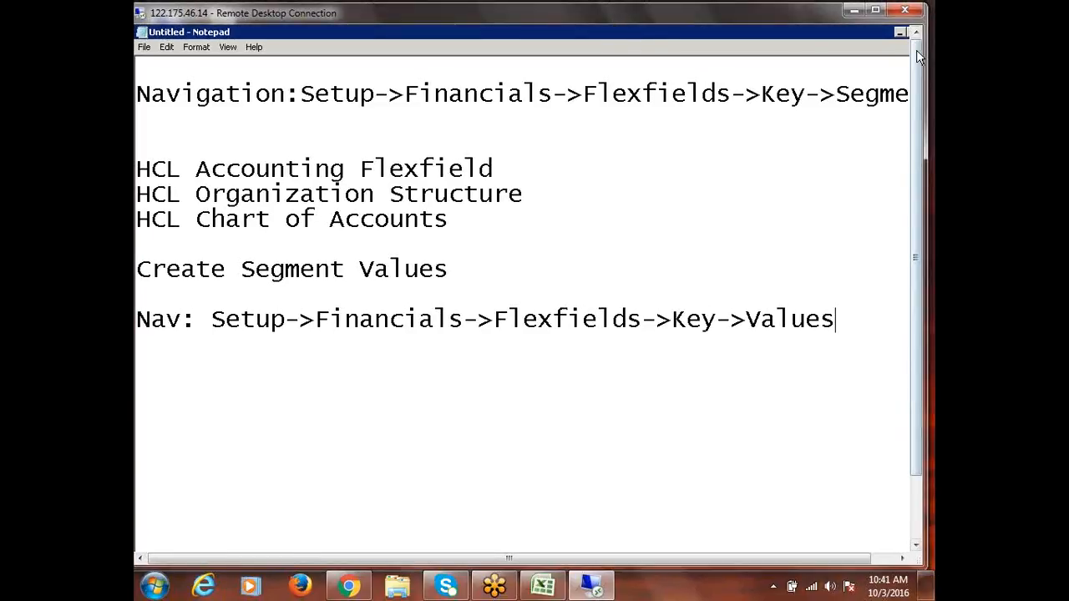
{"action": "left_click_drag", "start_coordinate": [568, 31], "coordinate": [563, 91]}
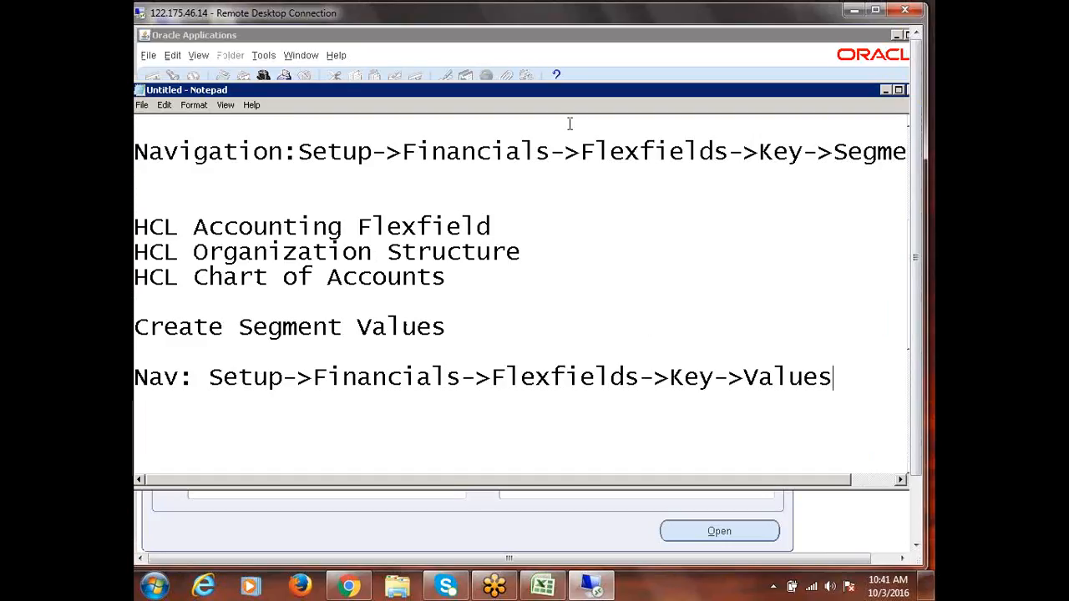
{"action": "left_click_drag", "start_coordinate": [825, 93], "coordinate": [735, 111]}
{"action": "double_click", "coordinate": [807, 102]}
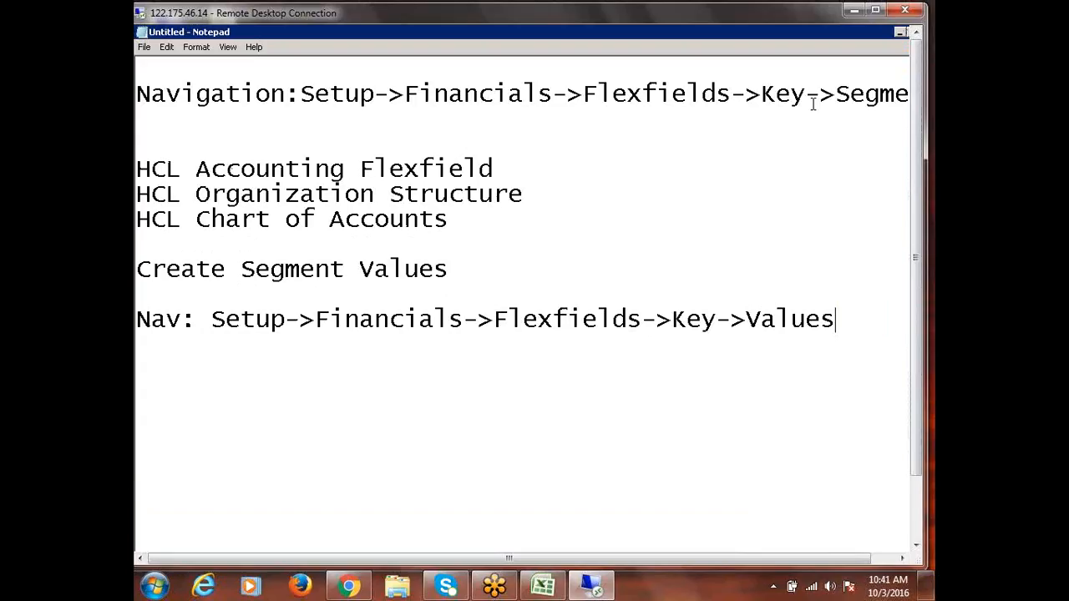
{"action": "double_click", "coordinate": [512, 41]}
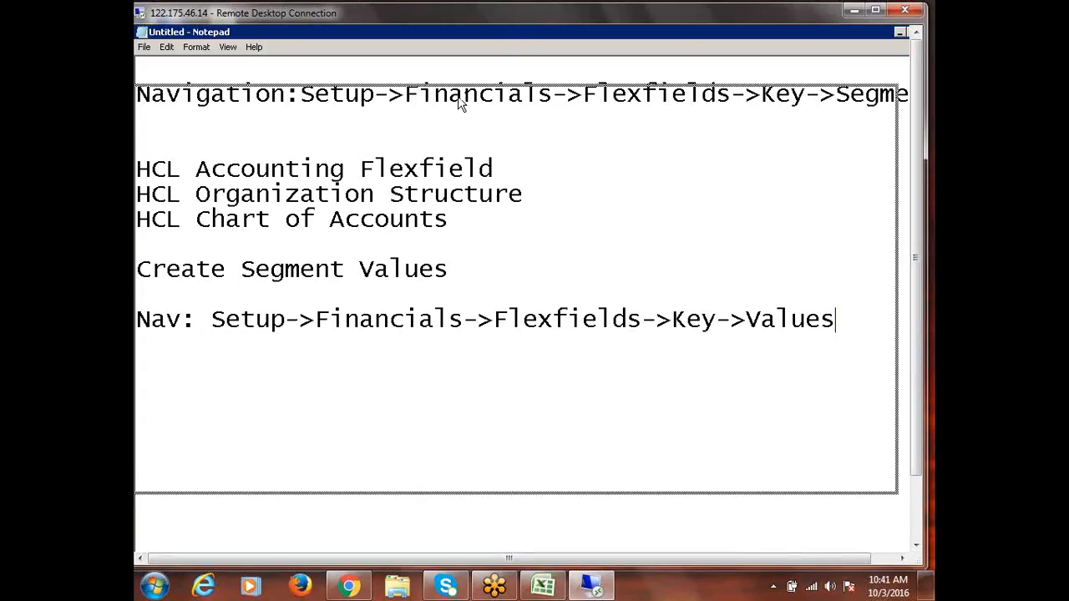
{"action": "left_click", "coordinate": [872, 96]}
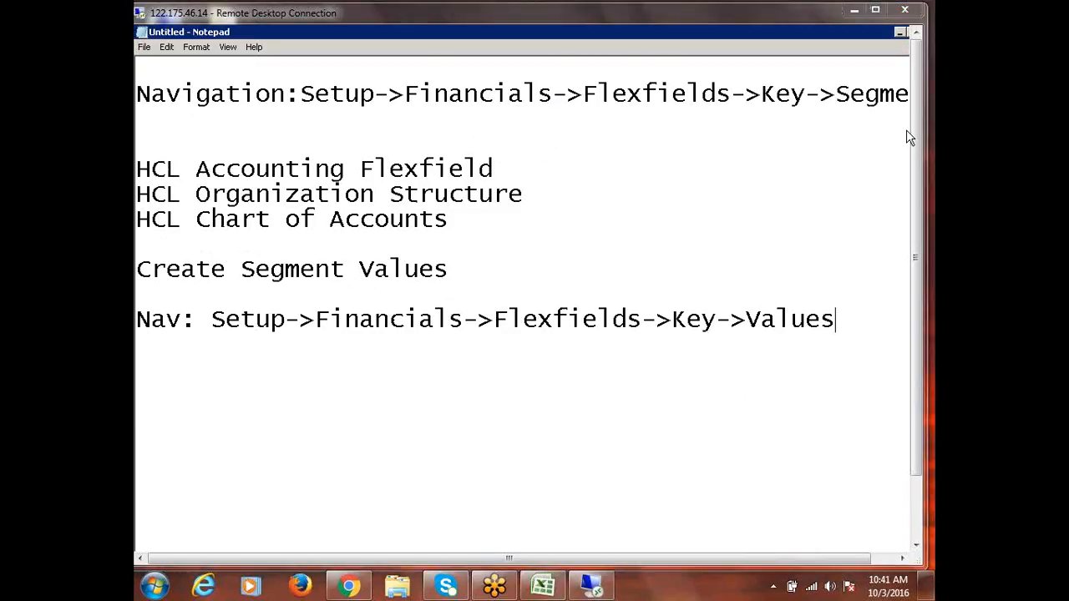
Step: Switch to Oracle Applications in the full-screen remote session and open Setup > Financials > Flexfields > Key > Values
{"action": "left_click", "coordinate": [875, 9]}
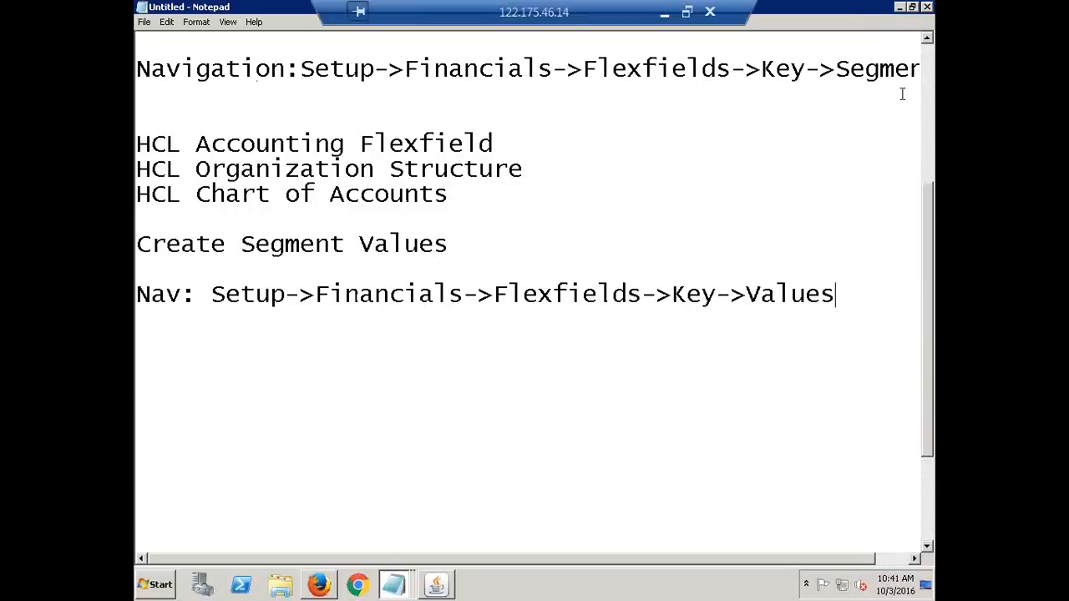
{"action": "left_click", "coordinate": [899, 7]}
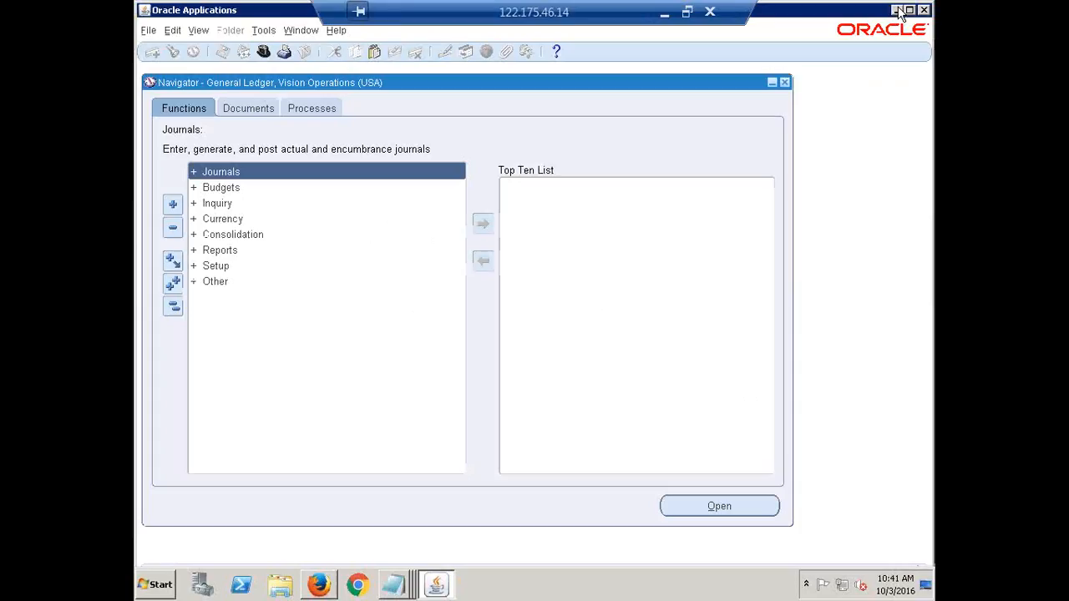
{"action": "left_click", "coordinate": [222, 265]}
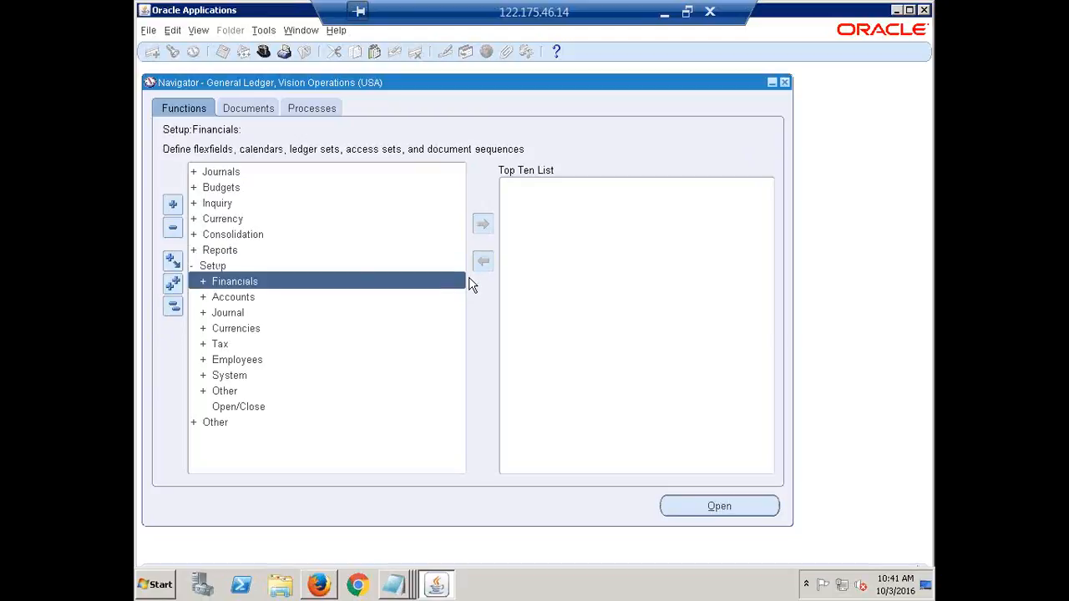
{"action": "key", "text": "Return"}
{"action": "key", "text": "Return"}
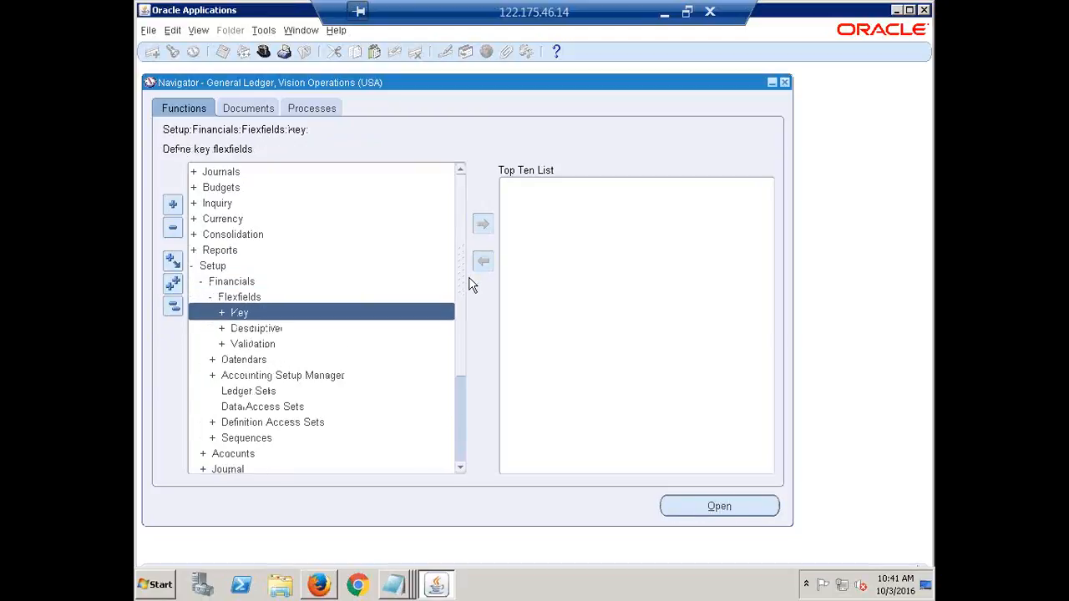
{"action": "key", "text": "Return"}
{"action": "key", "text": "Down"}
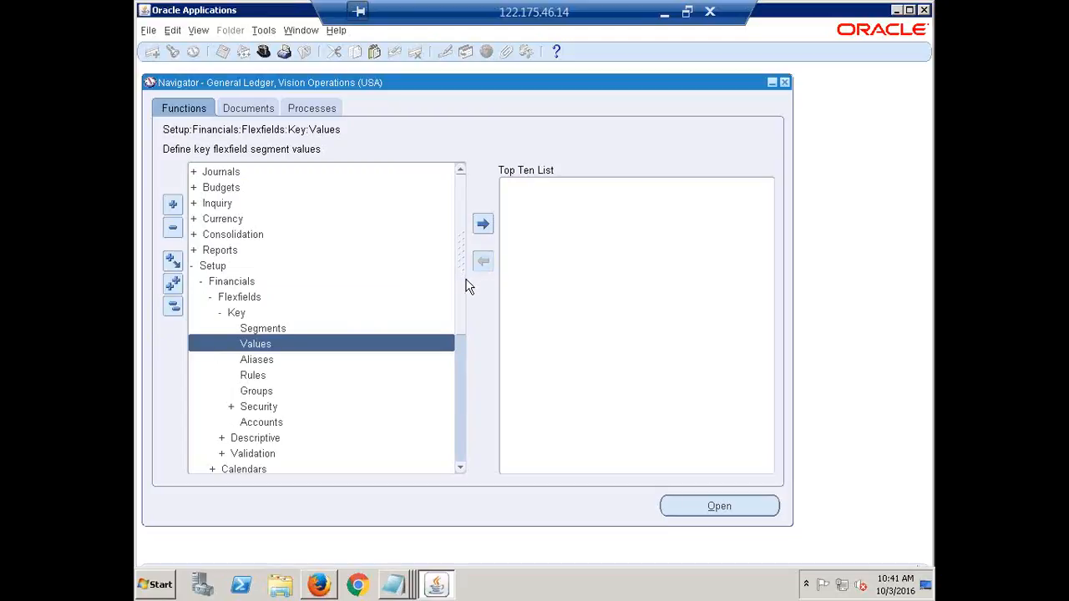
{"action": "double_click", "coordinate": [271, 344]}
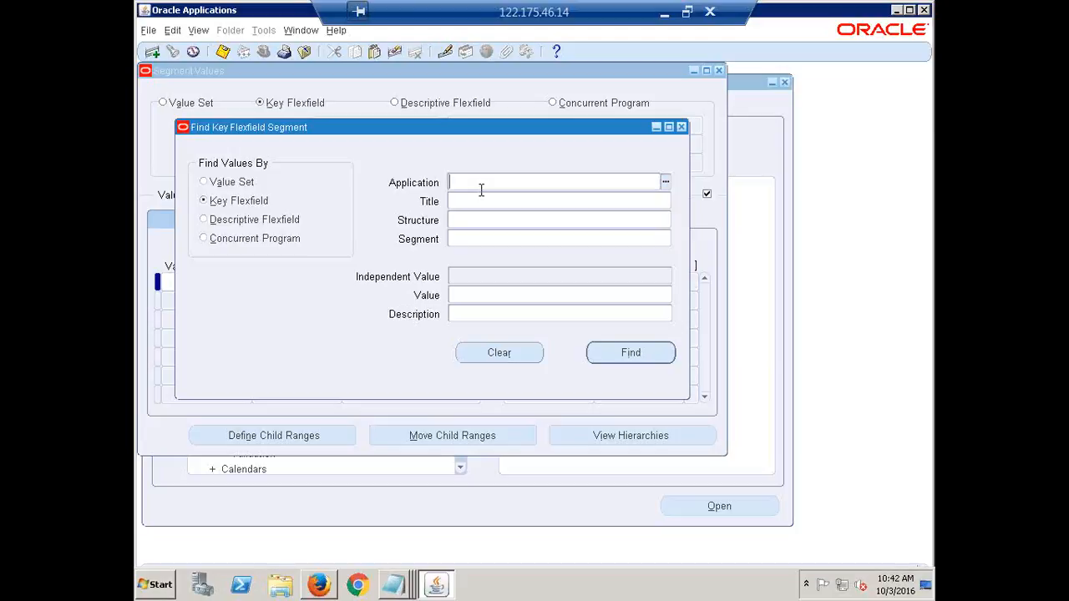
Step: Find key flexfield values for application General Ledger, title Accounting Flexfield, structure HCL Accounting Flexfield and segment Company
{"action": "type", "text": "general"}
{"action": "left_click", "coordinate": [481, 198]}
{"action": "type", "text": "acc"}
{"action": "key", "text": "Tab"}
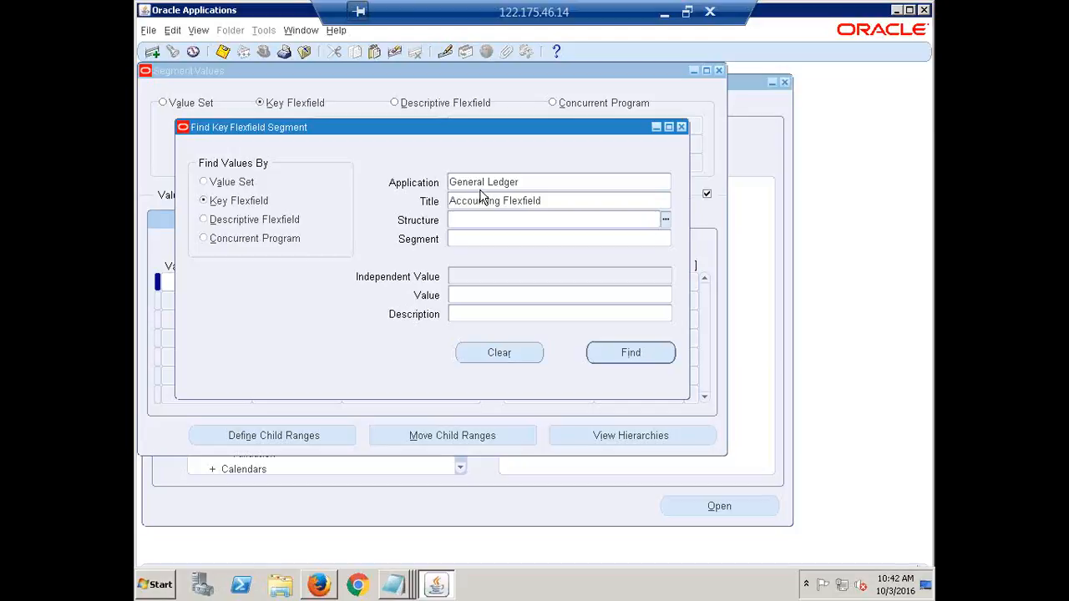
{"action": "type", "text": "HCL"}
{"action": "key", "text": "Tab"}
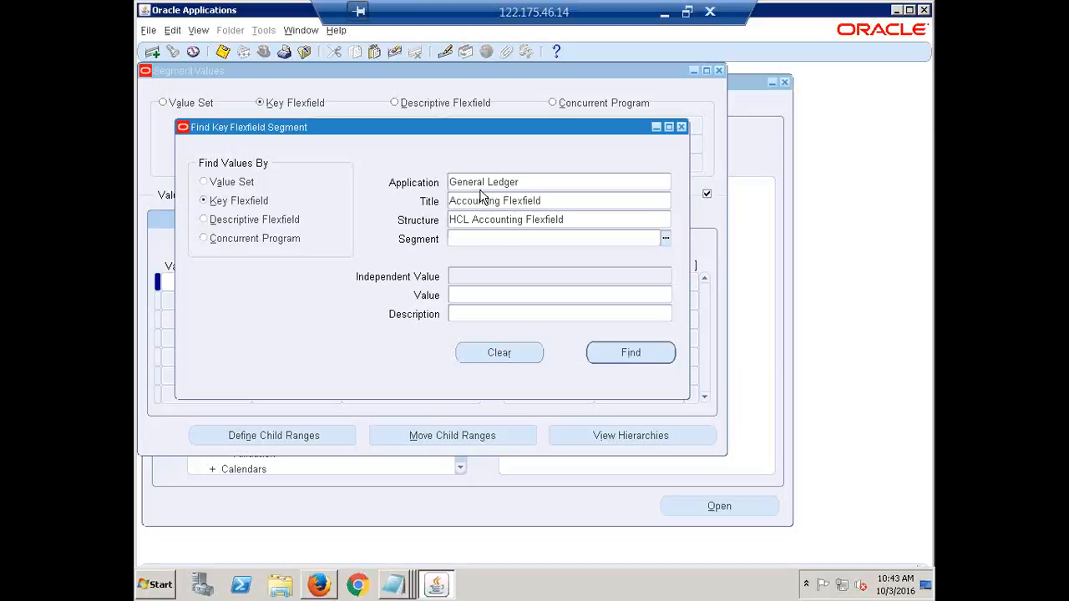
{"action": "type", "text": "COM"}
{"action": "key", "text": "Tab"}
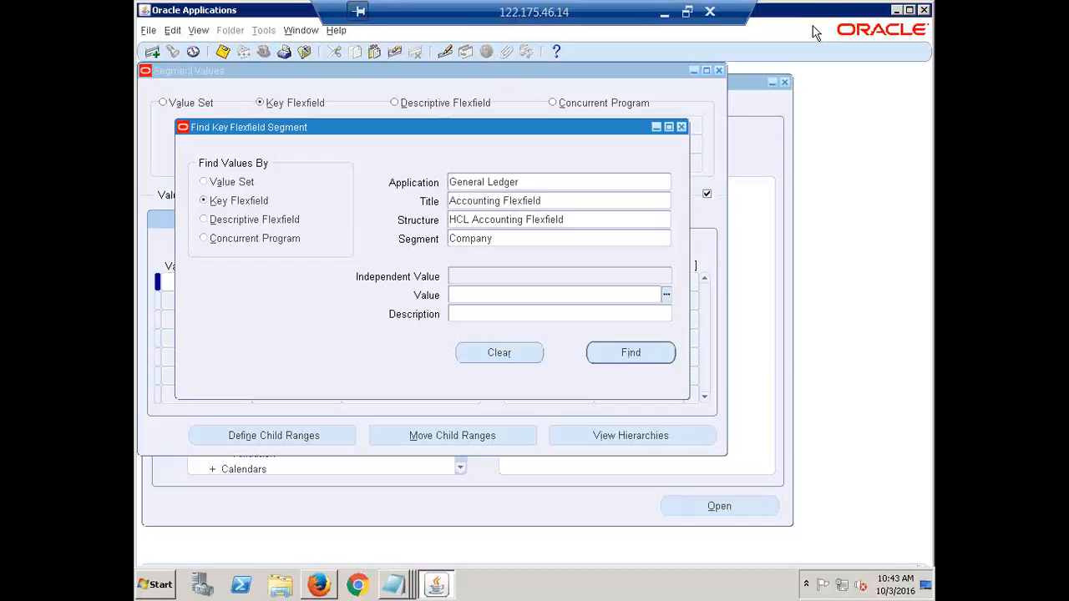
{"action": "left_click", "coordinate": [509, 241]}
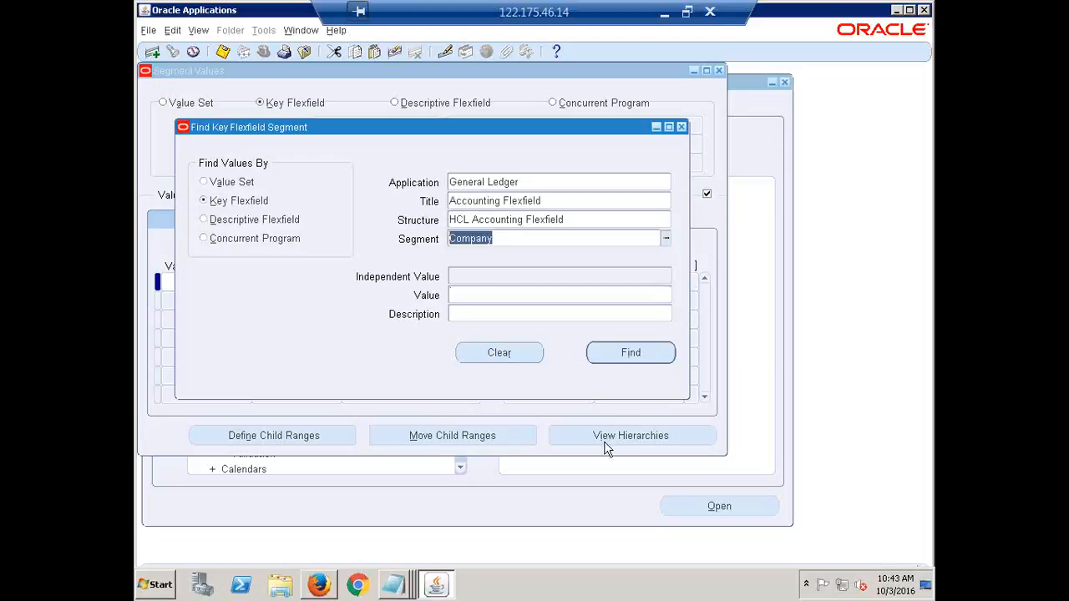
{"action": "left_click", "coordinate": [630, 354]}
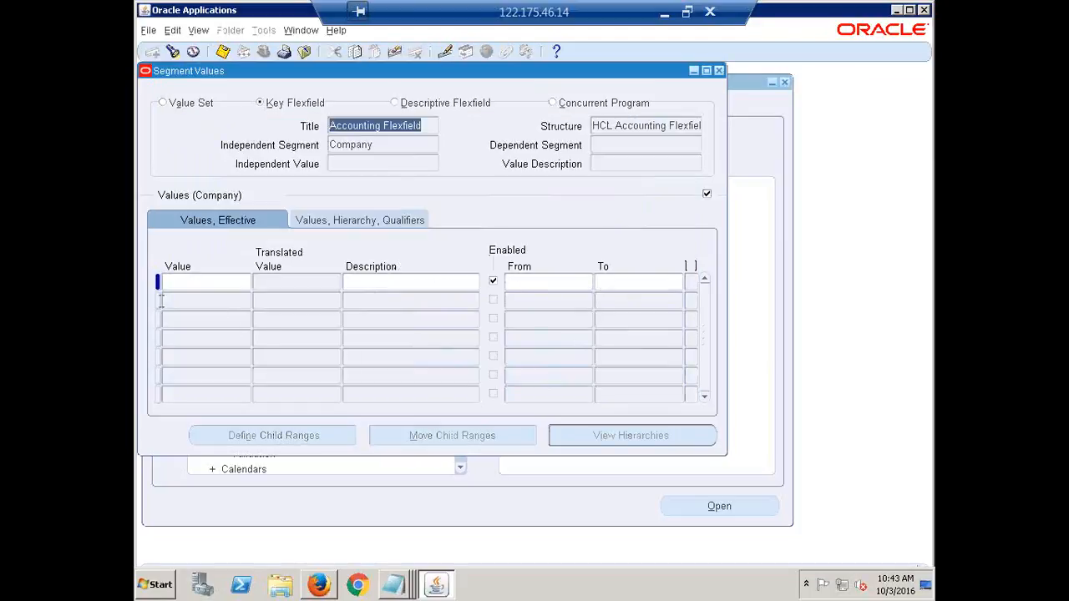
Step: Try the value 1 in the first Company segment row and clear the record
{"action": "left_click", "coordinate": [205, 280]}
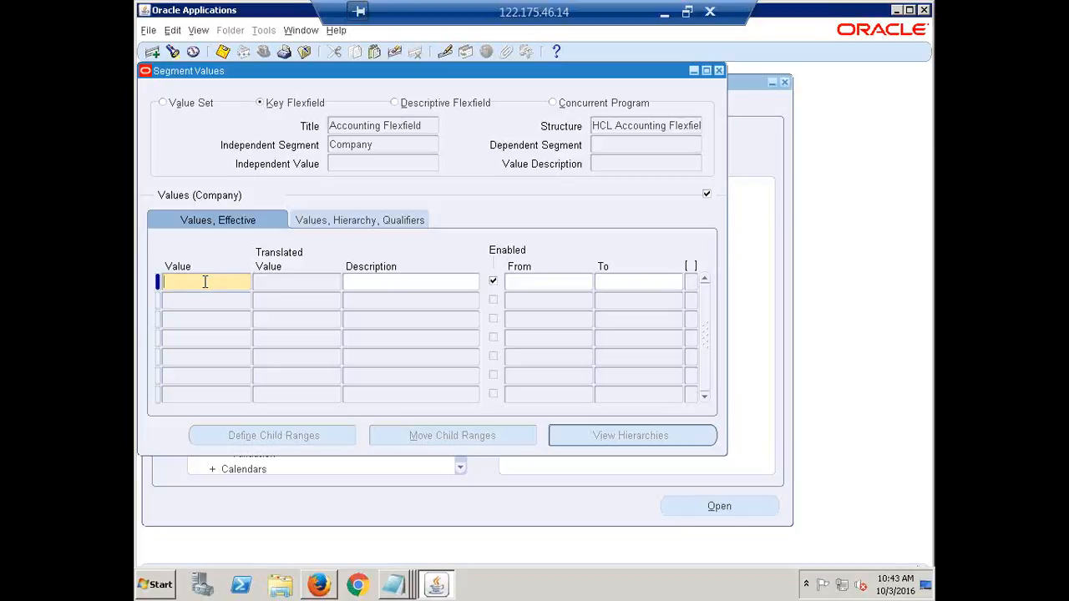
{"action": "type", "text": "1"}
{"action": "key", "text": "Tab"}
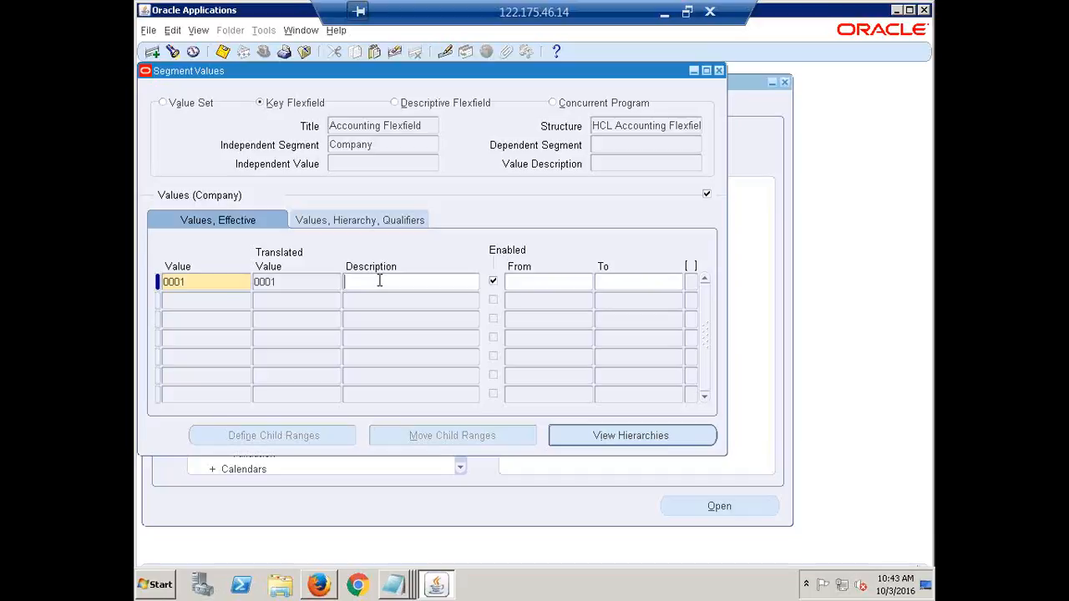
{"action": "key", "text": "F6"}
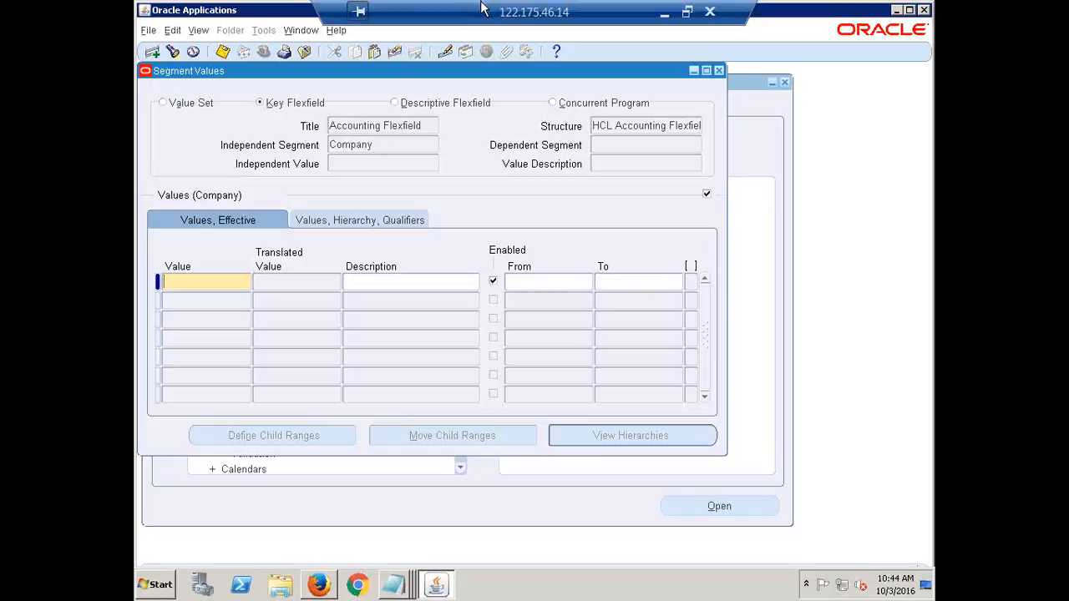
Step: Rerun the search for the Company segment's values and close the Segment Values form
{"action": "left_click", "coordinate": [527, 5]}
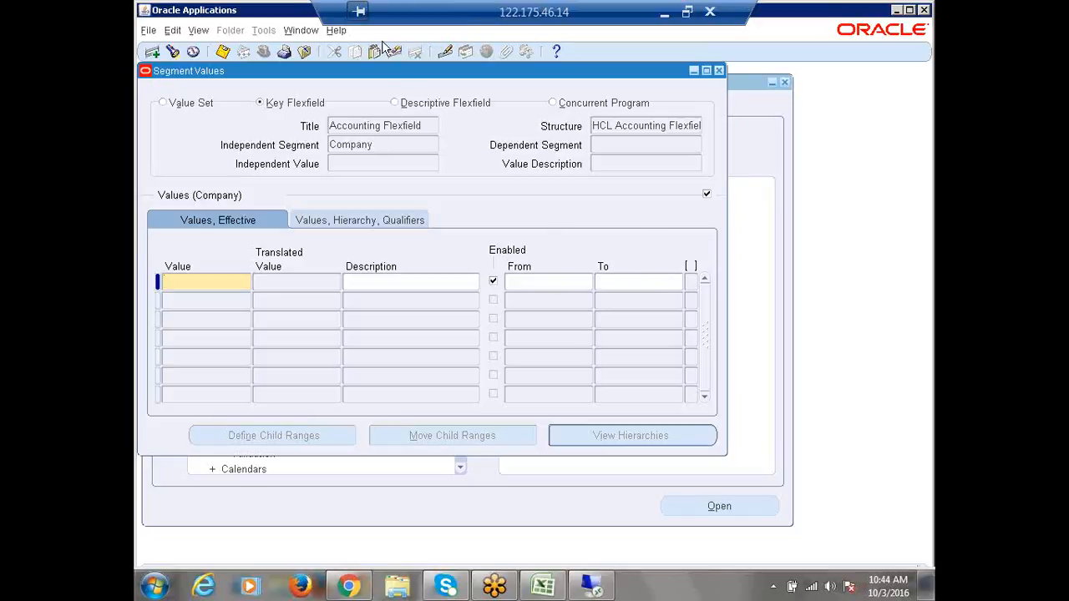
{"action": "left_click", "coordinate": [300, 32]}
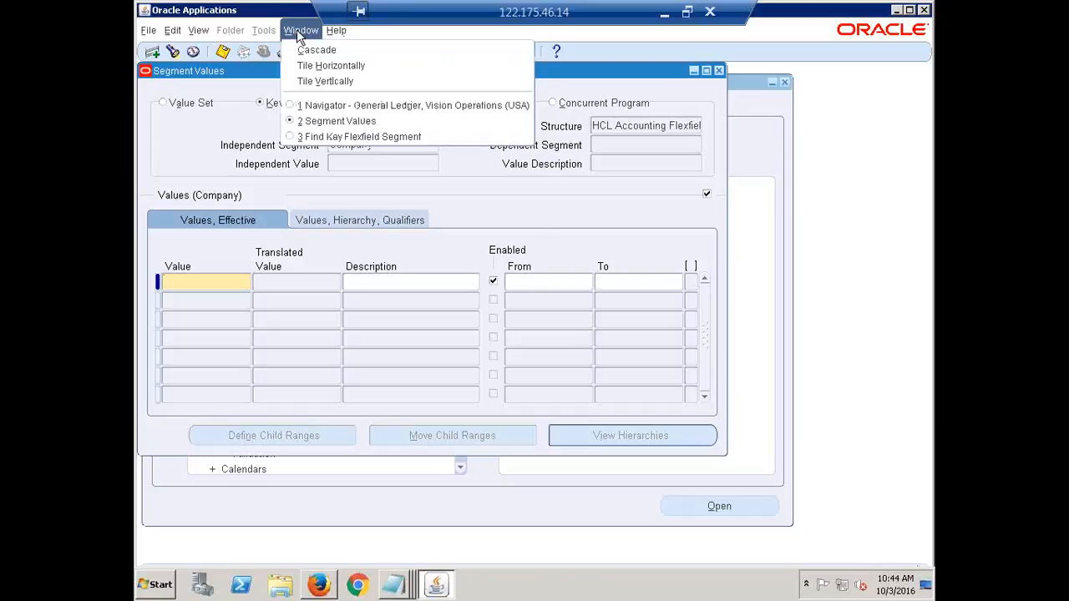
{"action": "left_click", "coordinate": [339, 142]}
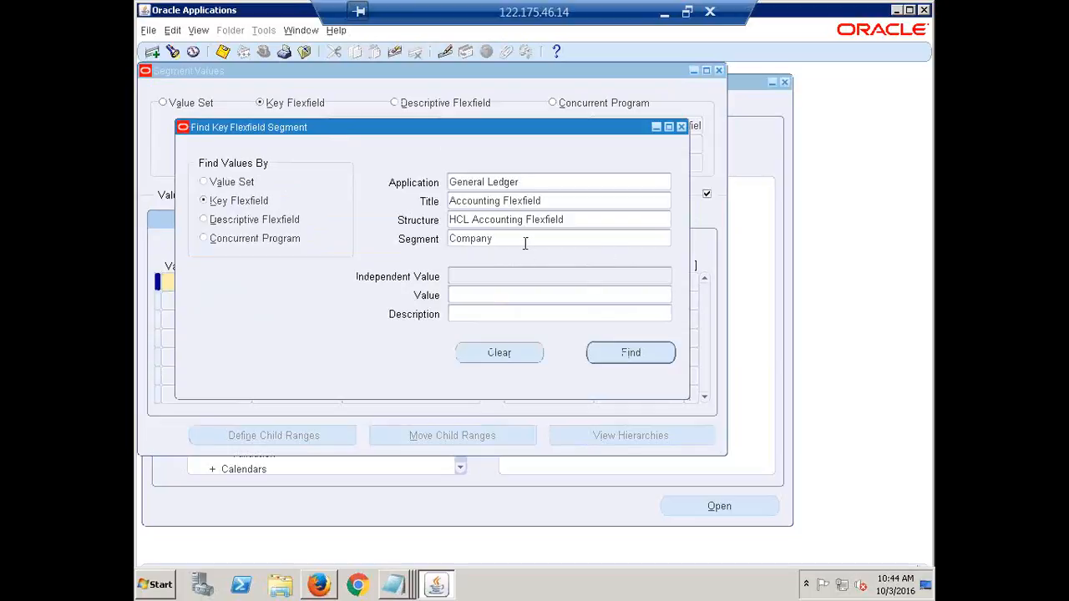
{"action": "key", "text": "Return"}
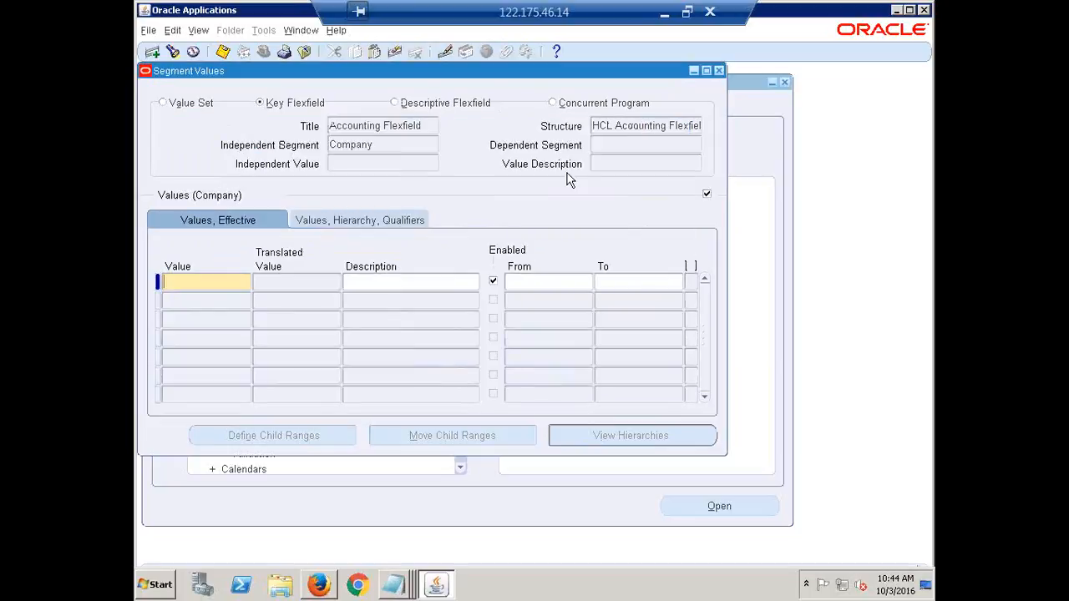
{"action": "left_click", "coordinate": [308, 32]}
{"action": "left_click", "coordinate": [337, 137]}
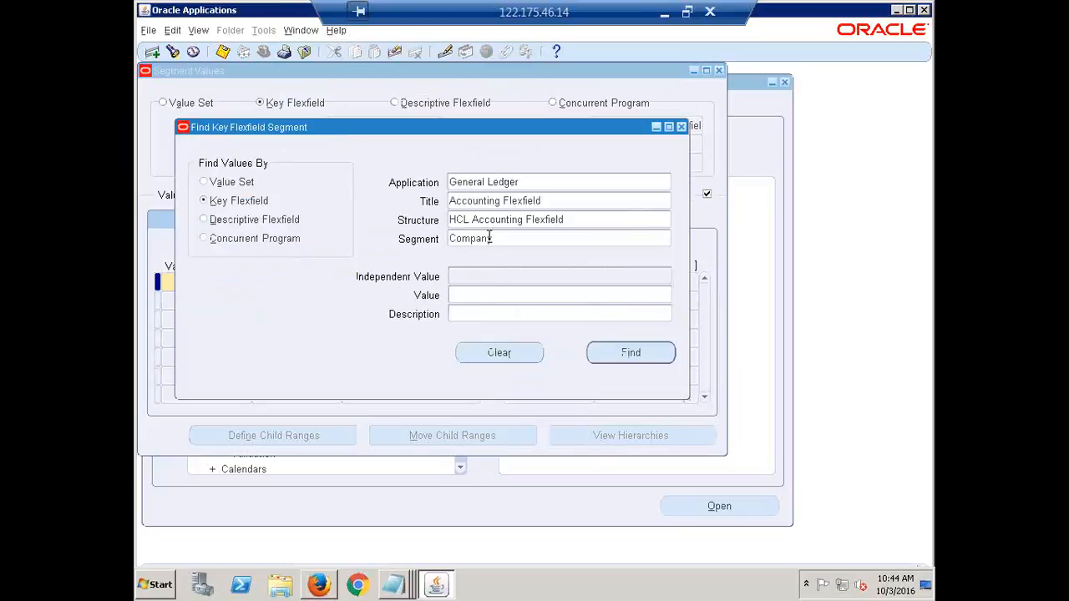
{"action": "key", "text": "Return"}
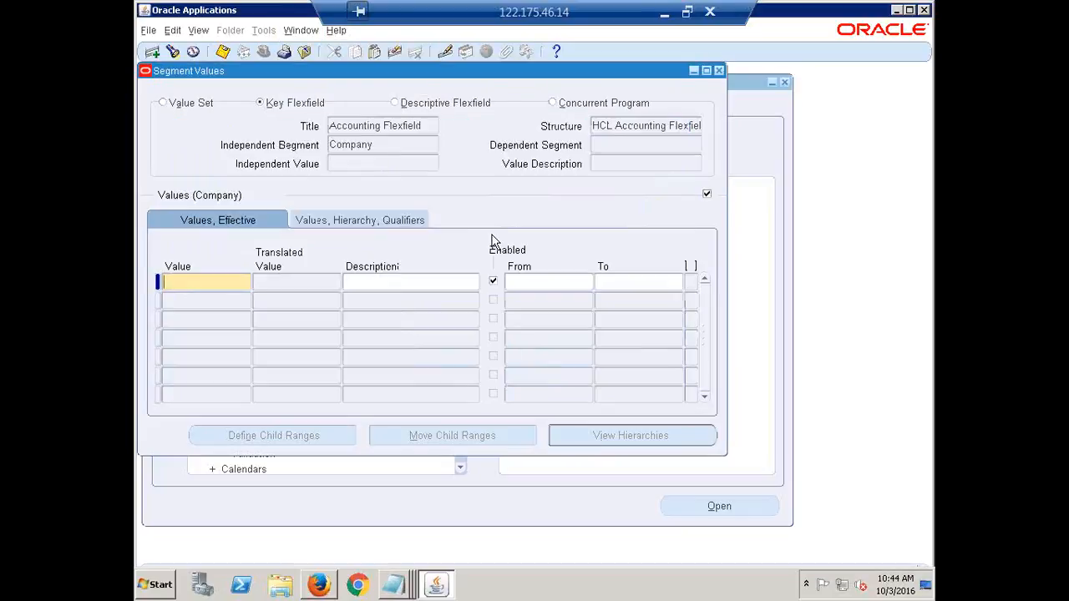
{"action": "left_click", "coordinate": [719, 71]}
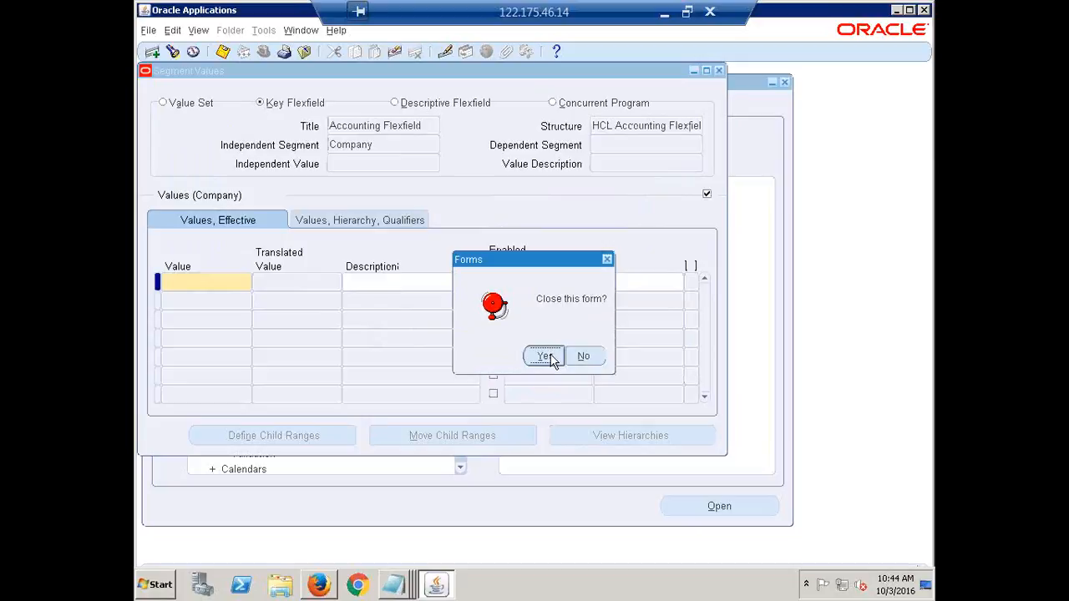
{"action": "left_click", "coordinate": [547, 357]}
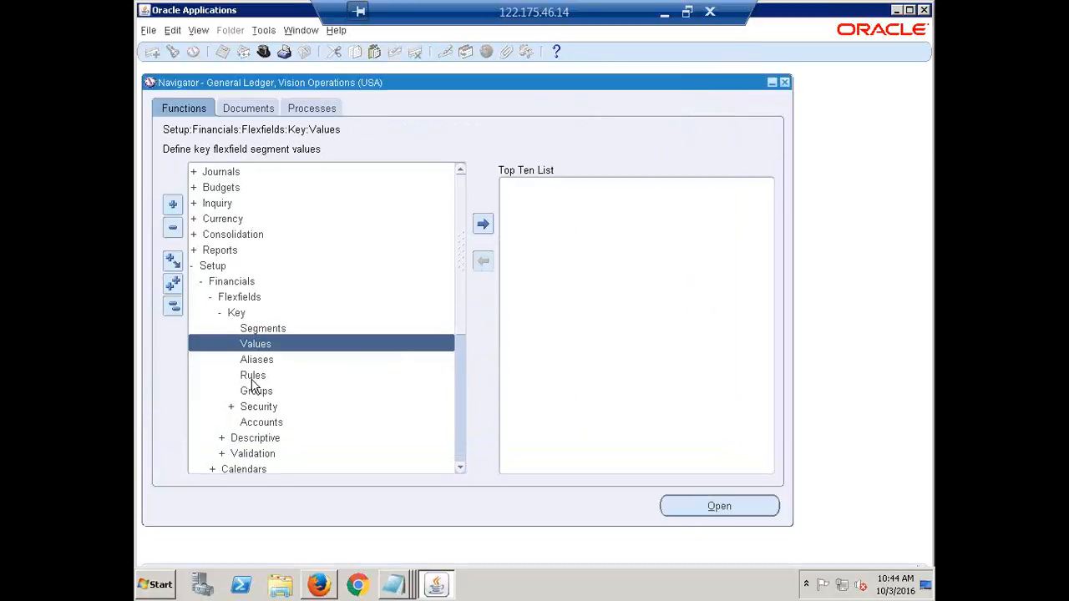
Step: Open the key flexfield Values form and find values for General Ledger, Accounting Flexfield, structure HCL Accounting Flexfield, segment Company
{"action": "double_click", "coordinate": [268, 343]}
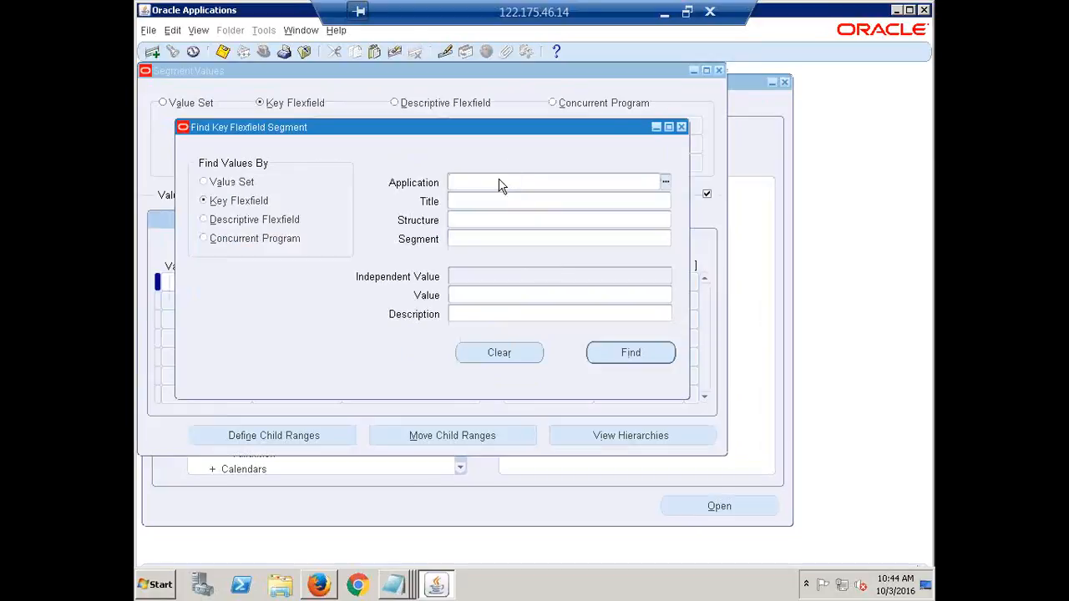
{"action": "type", "text": "GENER"}
{"action": "key", "text": "Tab"}
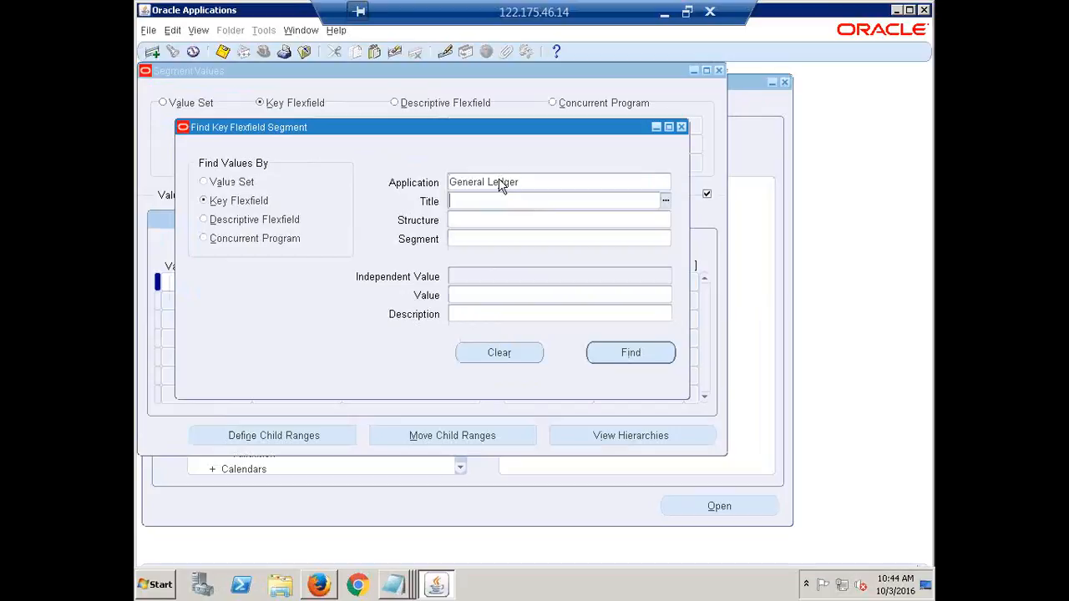
{"action": "type", "text": "ACC"}
{"action": "key", "text": "Tab"}
{"action": "type", "text": "HCL"}
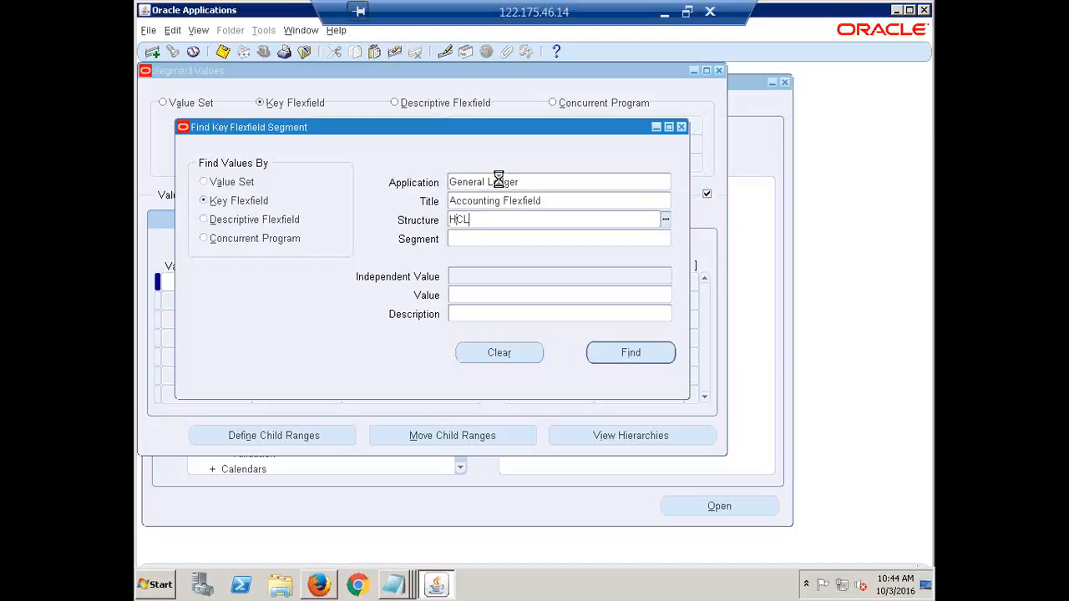
{"action": "key", "text": "Tab"}
{"action": "type", "text": "COM"}
{"action": "key", "text": "Tab"}
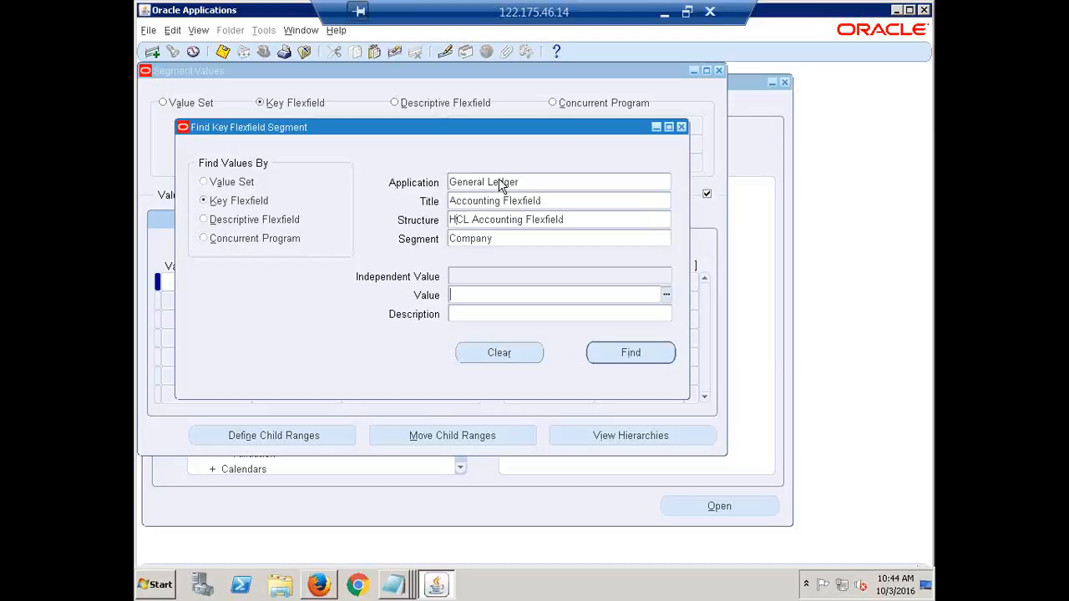
{"action": "key", "text": "Return"}
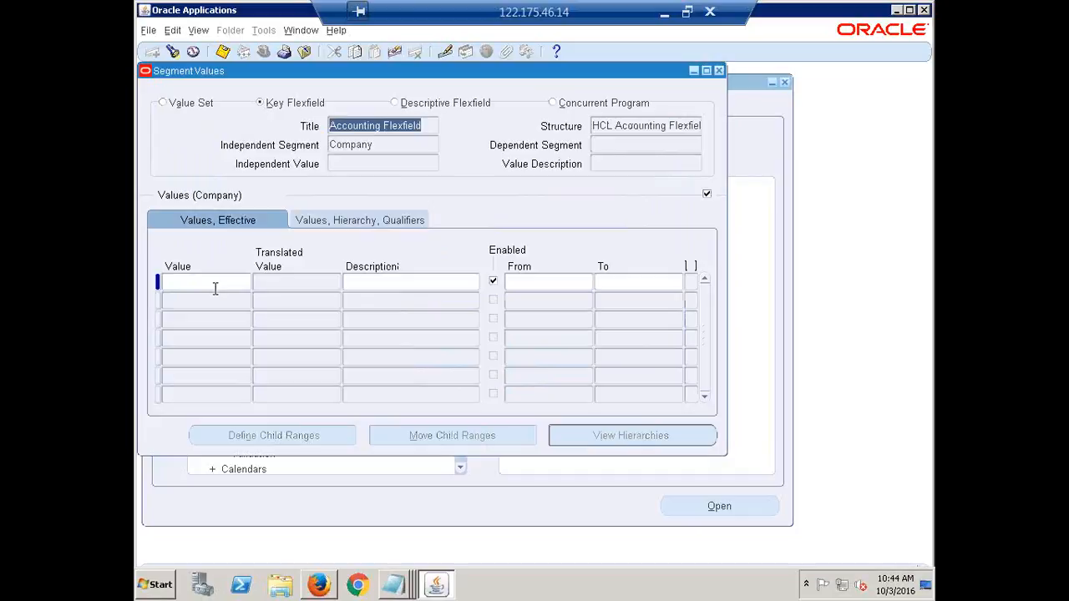
Step: Return to the Find Key Flexfield Segment form and find the values of the Department segment in the same structure
{"action": "left_click", "coordinate": [301, 31]}
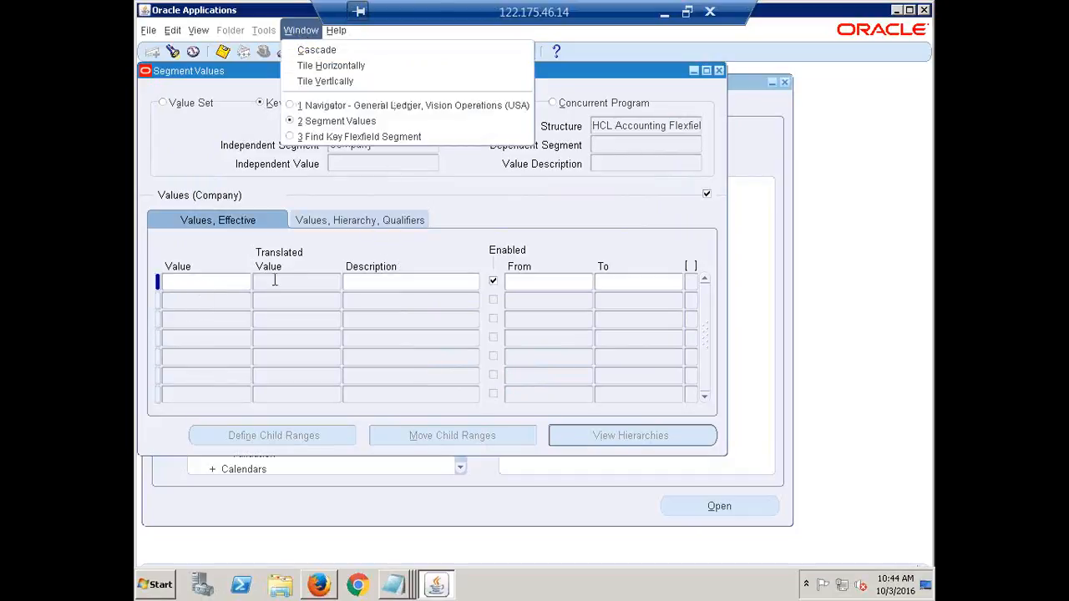
{"action": "left_click", "coordinate": [327, 138]}
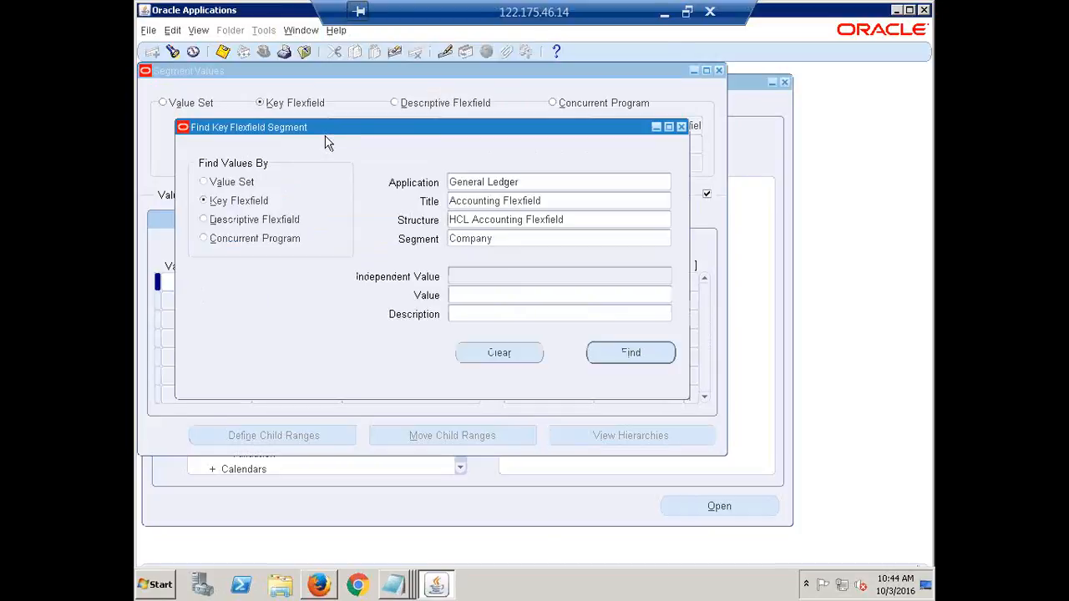
{"action": "left_click", "coordinate": [507, 245]}
{"action": "type", "text": "DEP"}
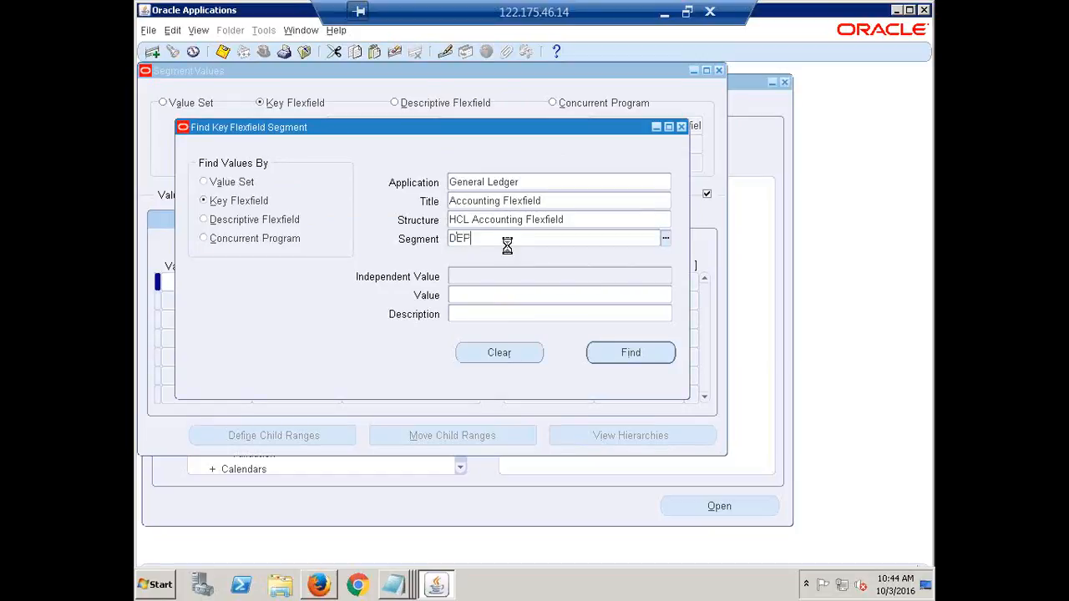
{"action": "key", "text": "Tab"}
{"action": "left_click", "coordinate": [631, 354]}
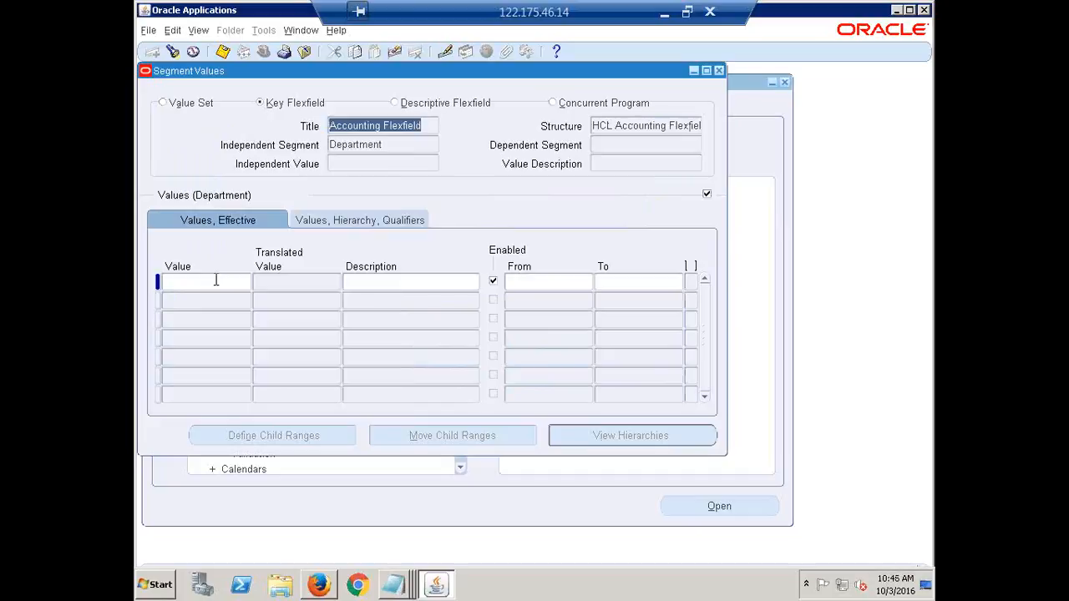
Step: Reopen the Find Key Flexfield Segment form, clear its Segment criterion and close the Segment Values form
{"action": "left_click", "coordinate": [301, 30]}
{"action": "left_click", "coordinate": [346, 137]}
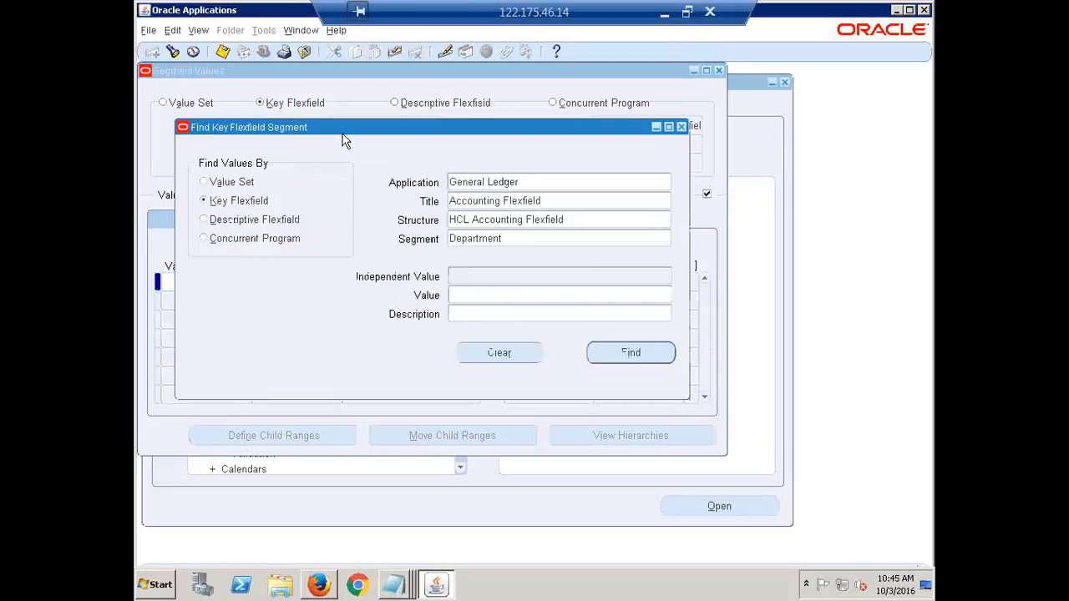
{"action": "left_click", "coordinate": [521, 247]}
{"action": "key", "text": "BackSpace"}
{"action": "key", "text": "BackSpace"}
{"action": "key", "text": "BackSpace"}
{"action": "key", "text": "BackSpace"}
{"action": "key", "text": "BackSpace"}
{"action": "key", "text": "BackSpace"}
{"action": "key", "text": "BackSpace"}
{"action": "key", "text": "BackSpace"}
{"action": "key", "text": "BackSpace"}
{"action": "key", "text": "BackSpace"}
{"action": "key", "text": "F4"}
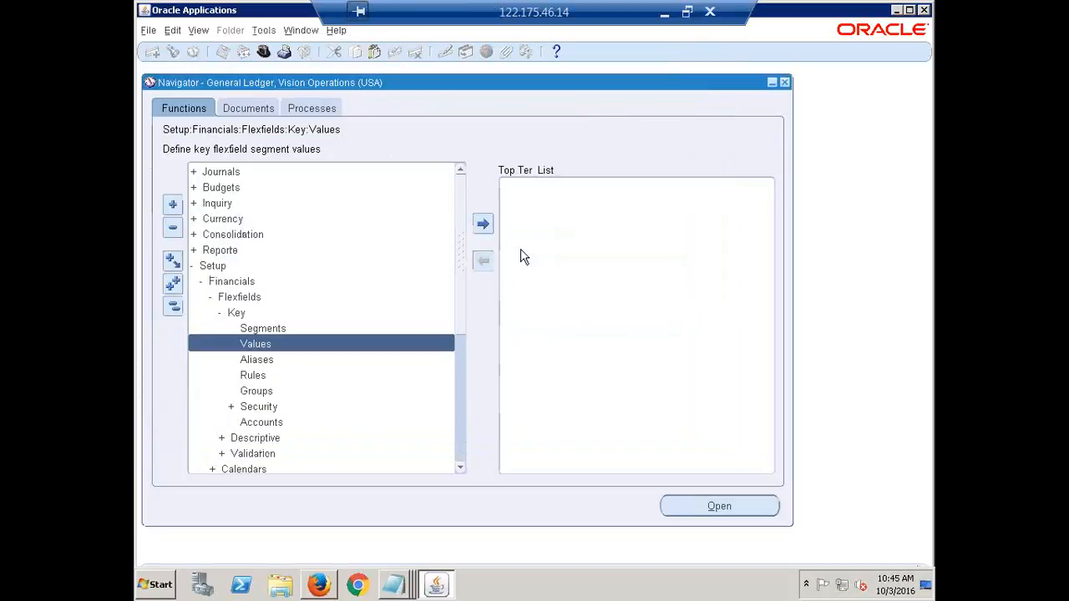
Step: Reopen the key flexfield Values form and enter application General Ledger, title Accounting Flexfield and structure HCL Accounting Flexfield
{"action": "double_click", "coordinate": [265, 345]}
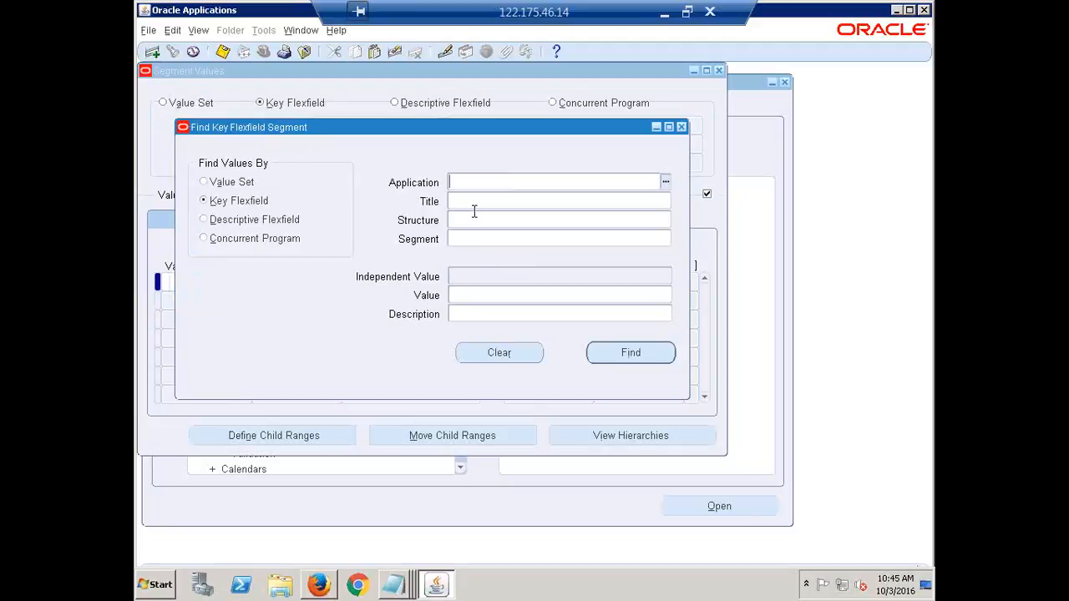
{"action": "type", "text": "GENERA"}
{"action": "key", "text": "Tab"}
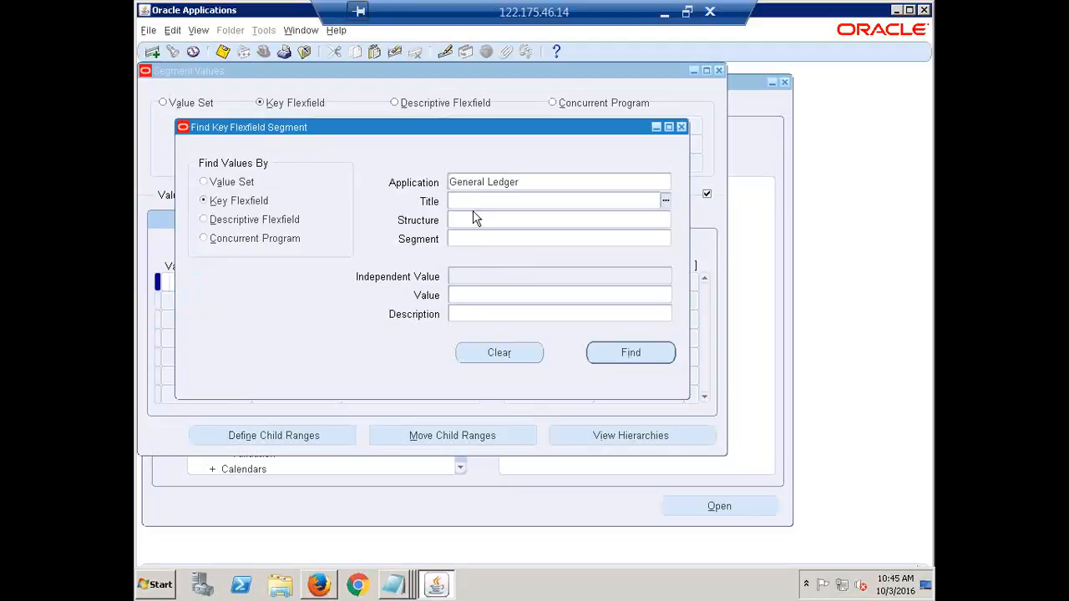
{"action": "type", "text": "ACC"}
{"action": "key", "text": "Tab"}
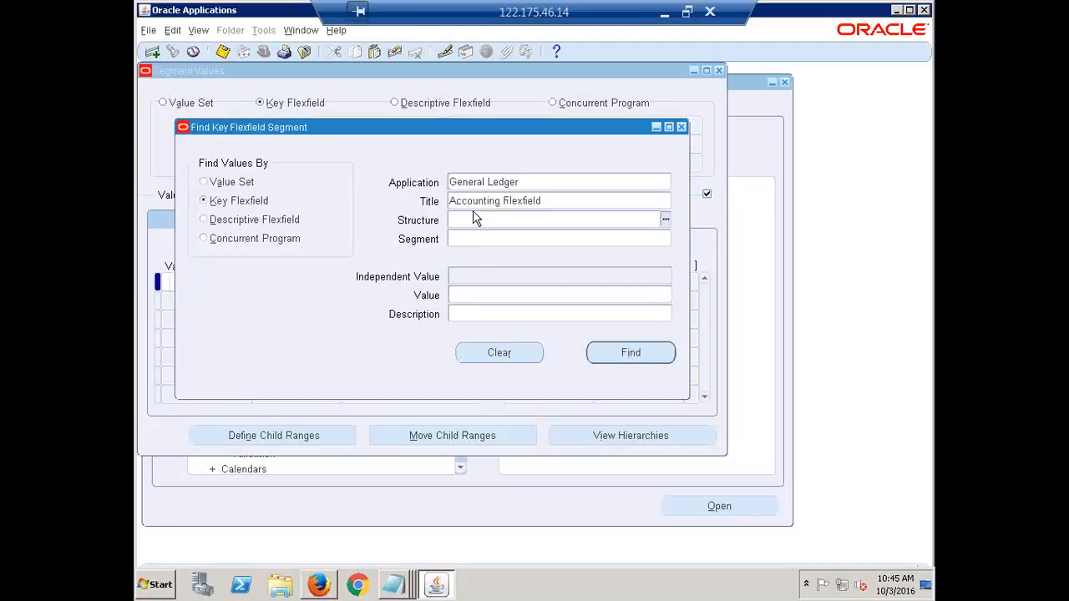
{"action": "type", "text": "HCL"}
{"action": "key", "text": "Tab"}
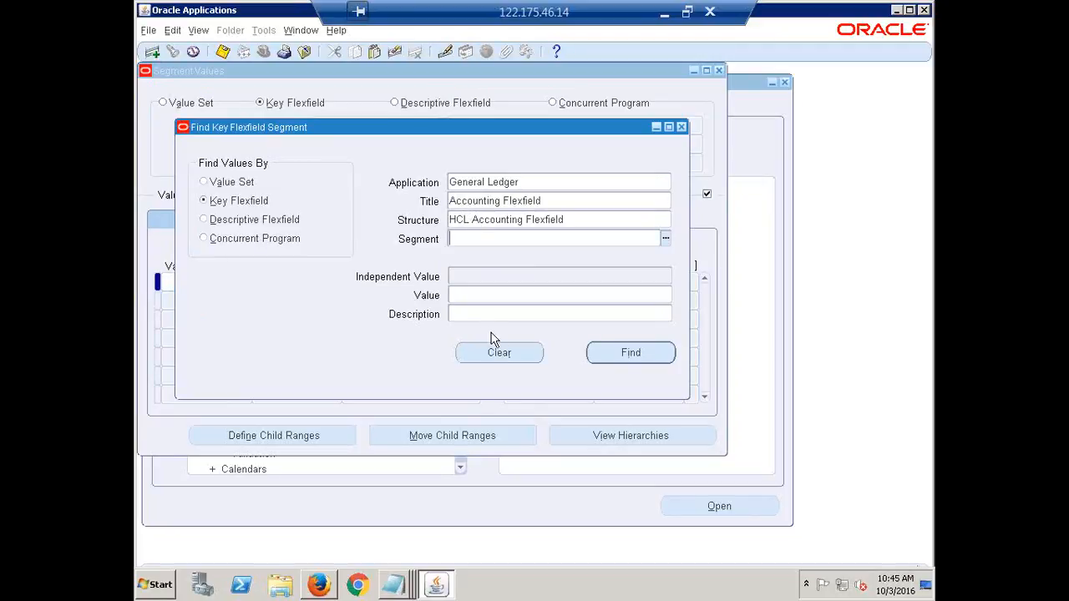
Step: Try Account as the segment to search for and clear the Segment field again
{"action": "left_click", "coordinate": [589, 218]}
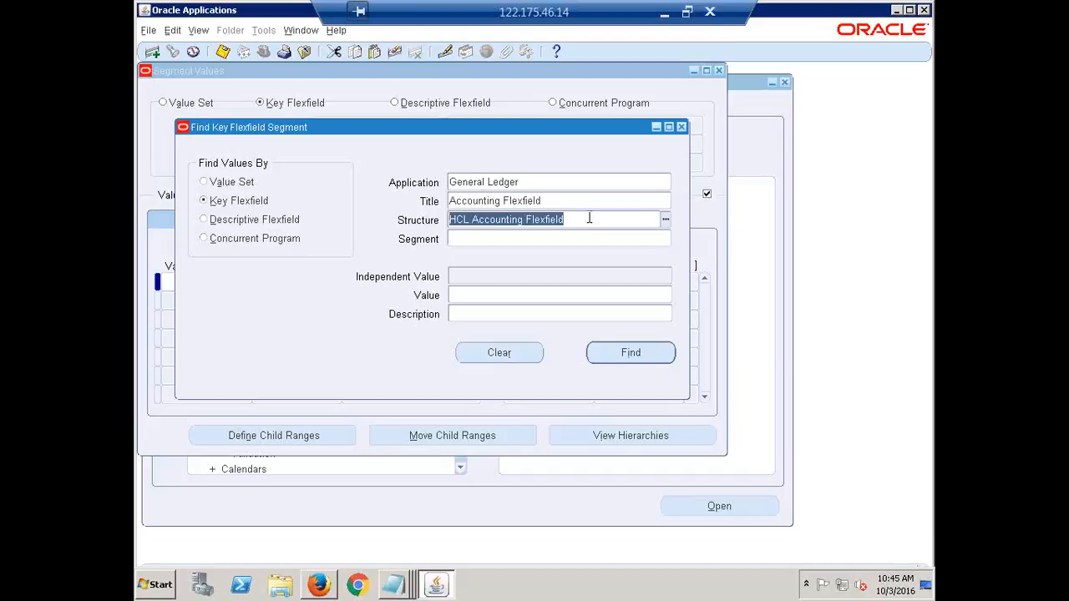
{"action": "left_click", "coordinate": [512, 238]}
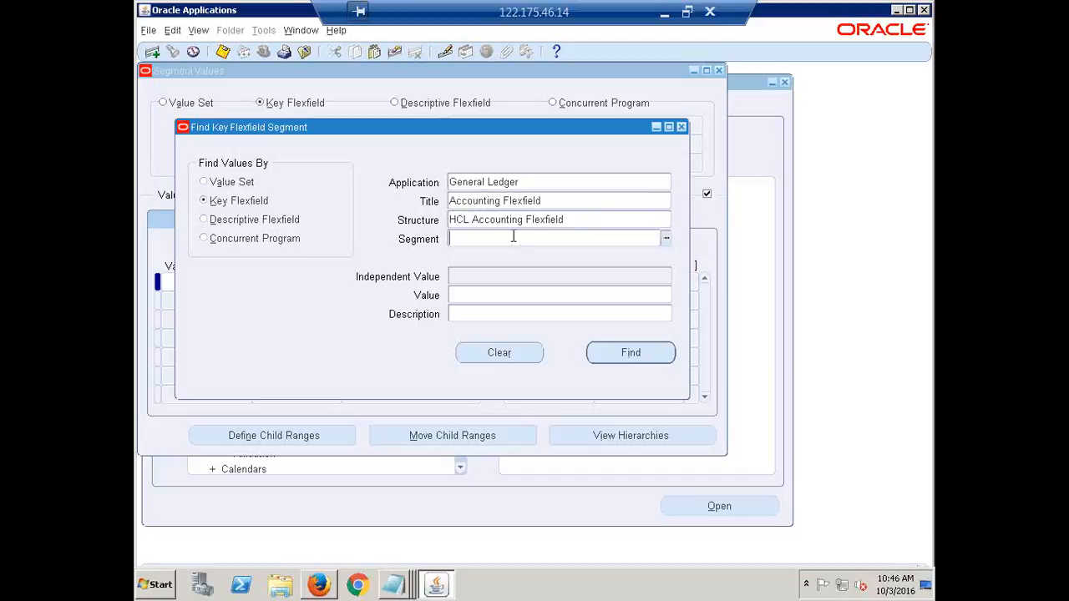
{"action": "type", "text": "ACC"}
{"action": "key", "text": "Tab"}
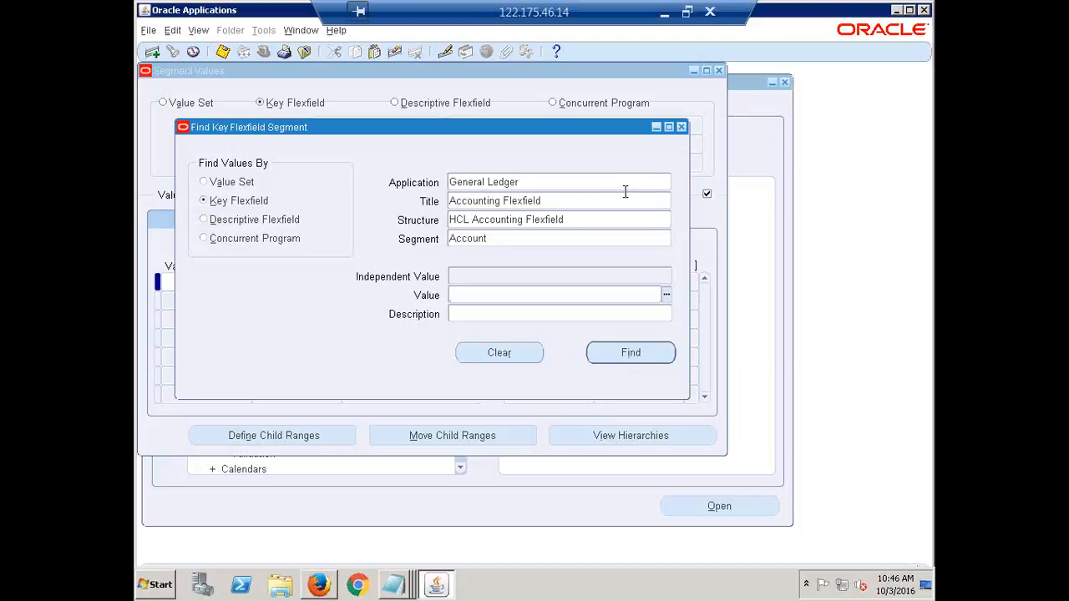
{"action": "left_click", "coordinate": [514, 246]}
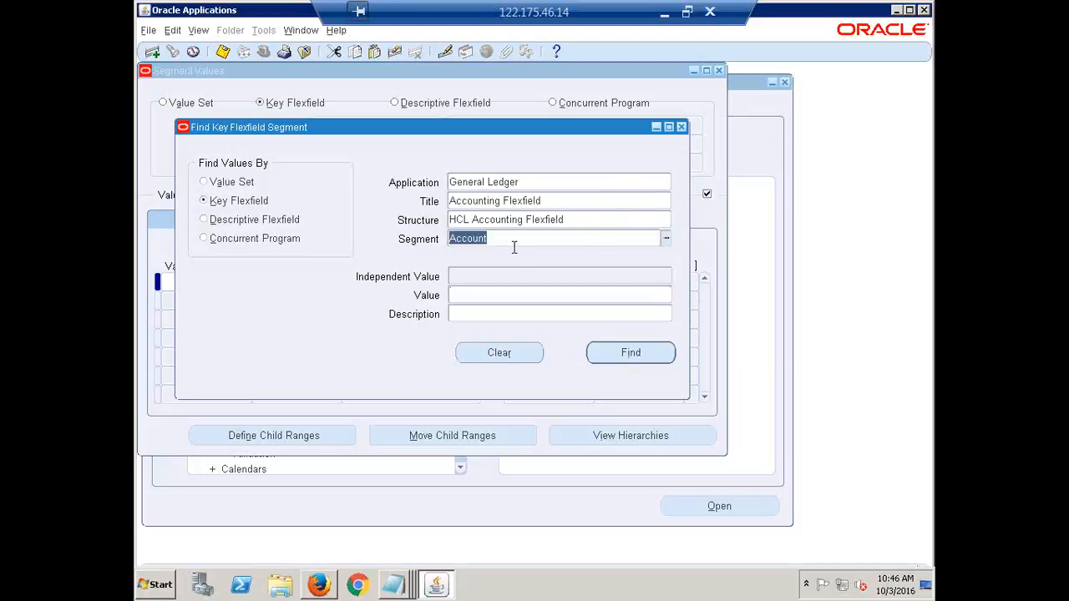
{"action": "key", "text": "BackSpace"}
Step: Find the values of all segments in the HCL Accounting Flexfield structure by searching with the Segment field blank
{"action": "left_click", "coordinate": [580, 215]}
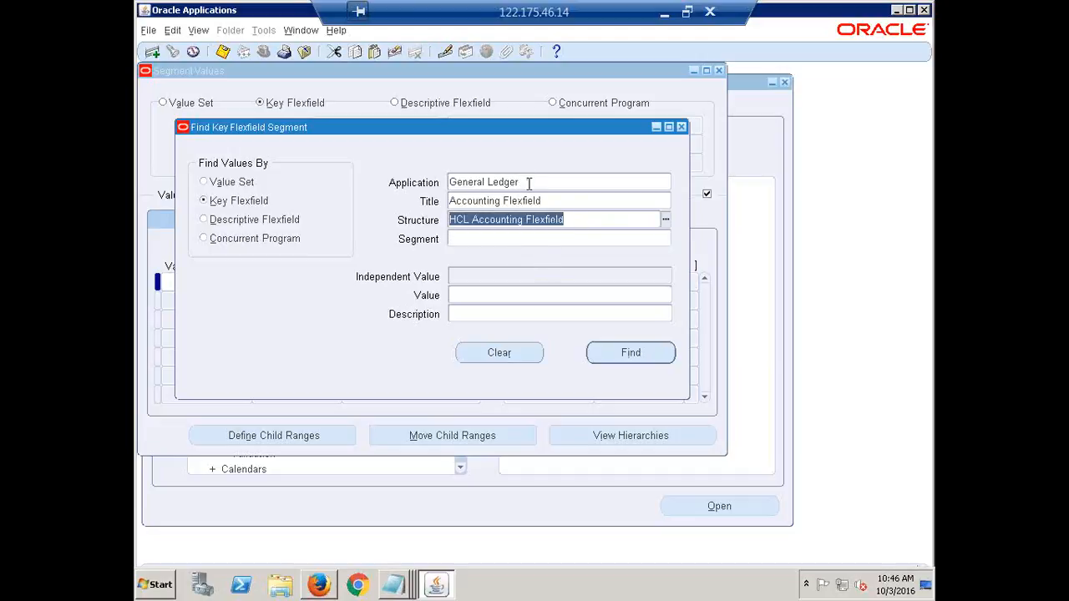
{"action": "left_click", "coordinate": [482, 237]}
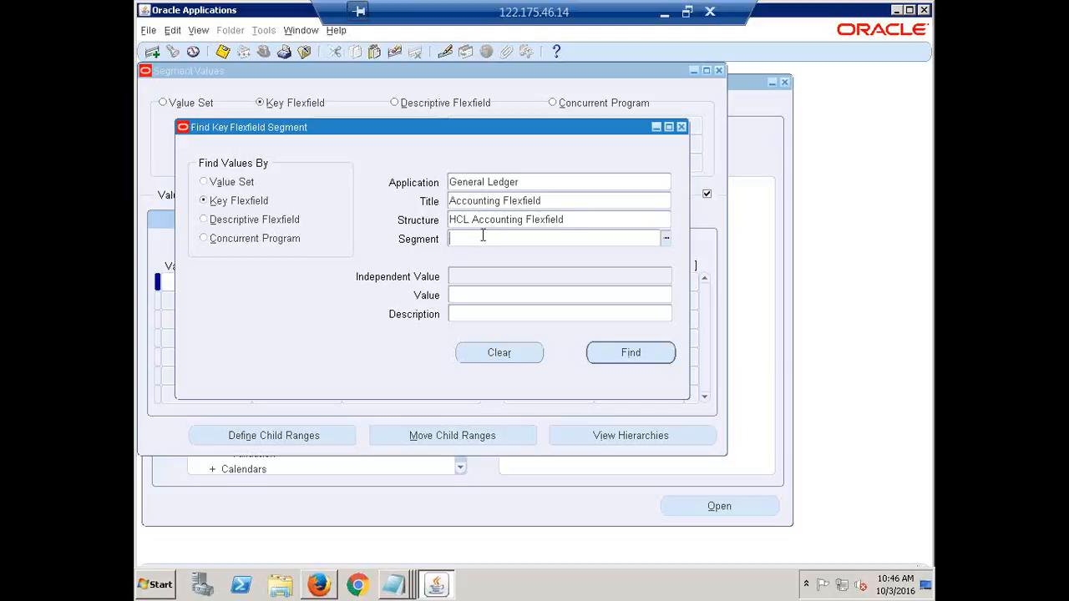
{"action": "left_click", "coordinate": [549, 200]}
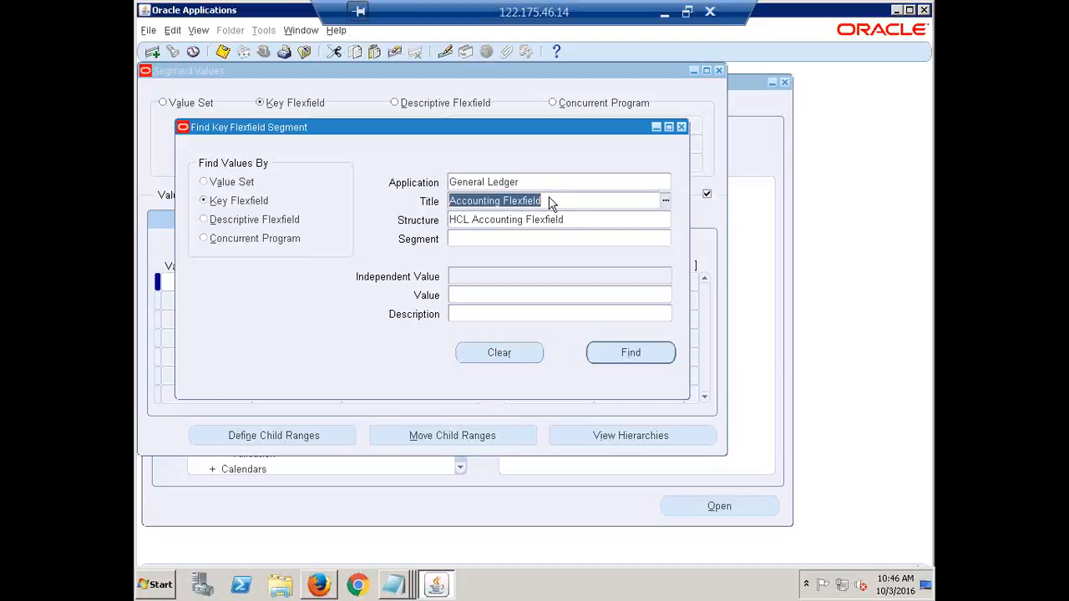
{"action": "left_click", "coordinate": [582, 221]}
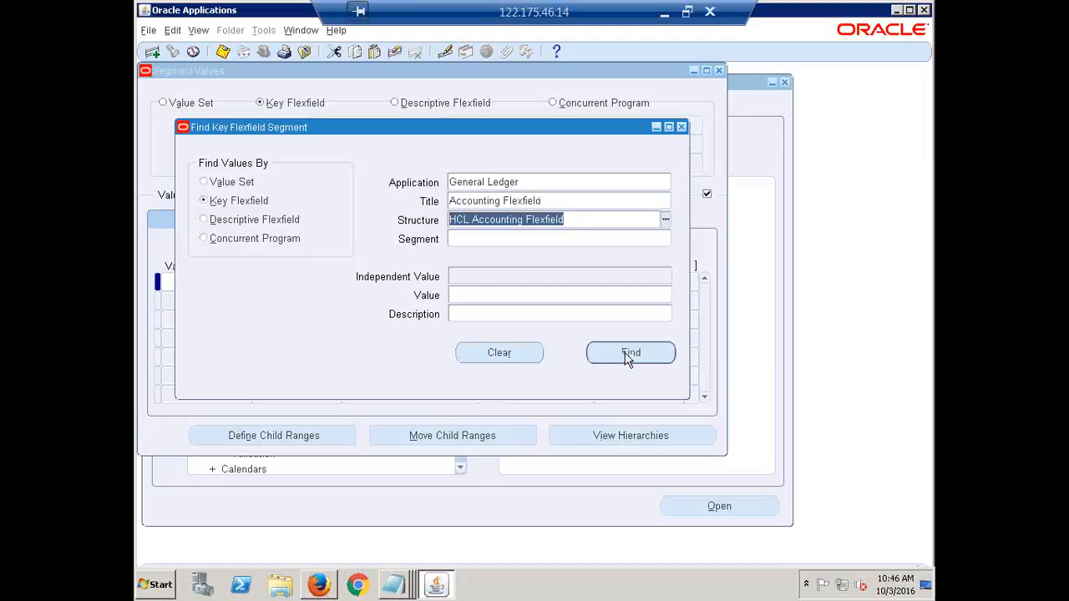
{"action": "left_click", "coordinate": [589, 222]}
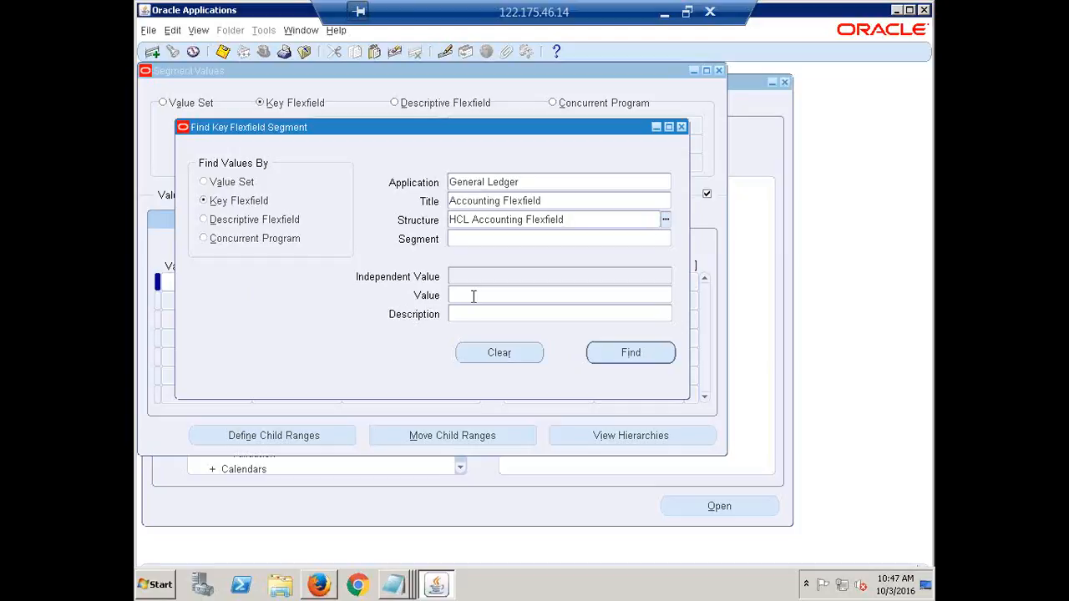
{"action": "left_click", "coordinate": [478, 182]}
{"action": "left_click", "coordinate": [473, 198]}
{"action": "left_click", "coordinate": [471, 218]}
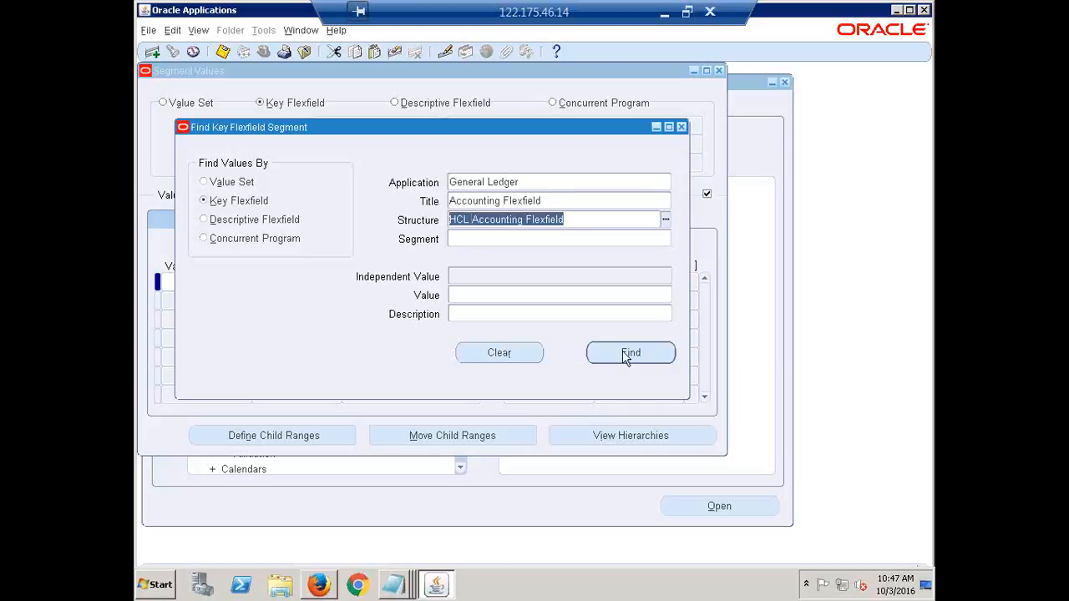
{"action": "left_click", "coordinate": [590, 221]}
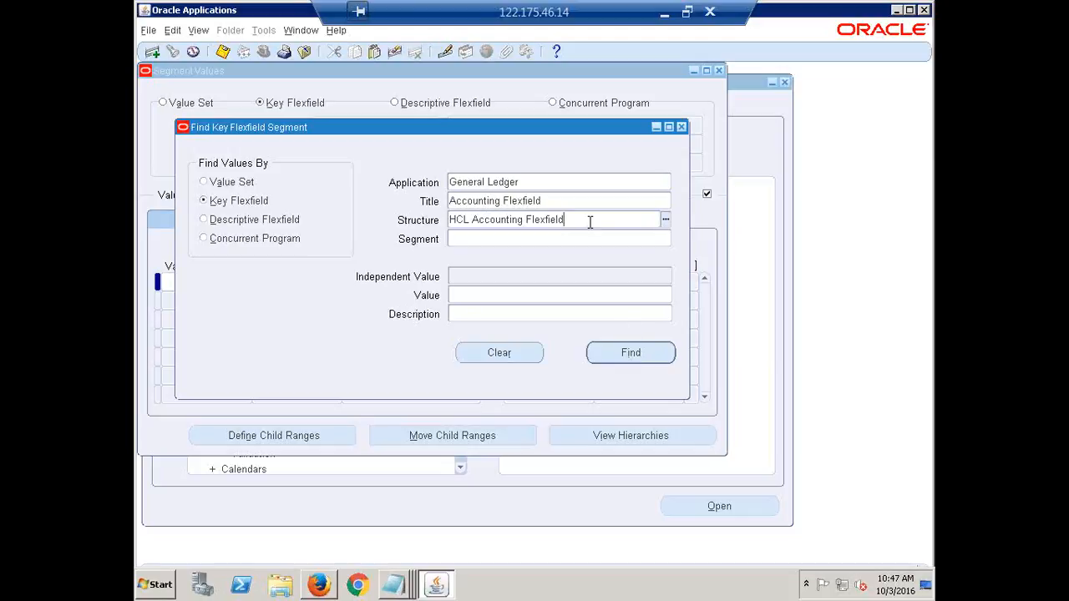
{"action": "left_click", "coordinate": [623, 353]}
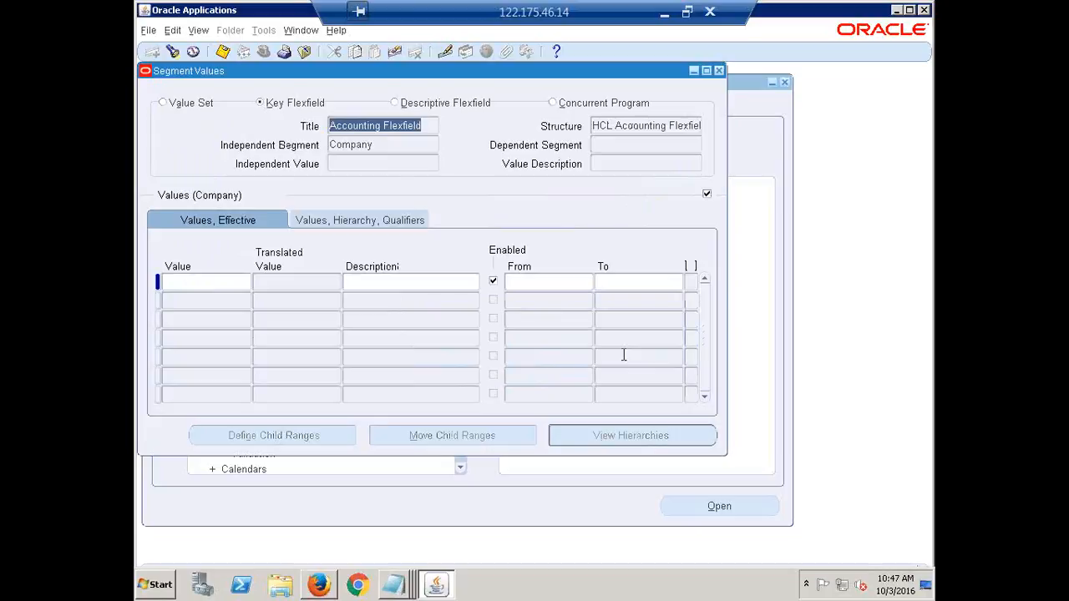
Step: Browse the independent segment records from Company through Department to Account, and return to Company
{"action": "double_click", "coordinate": [375, 146]}
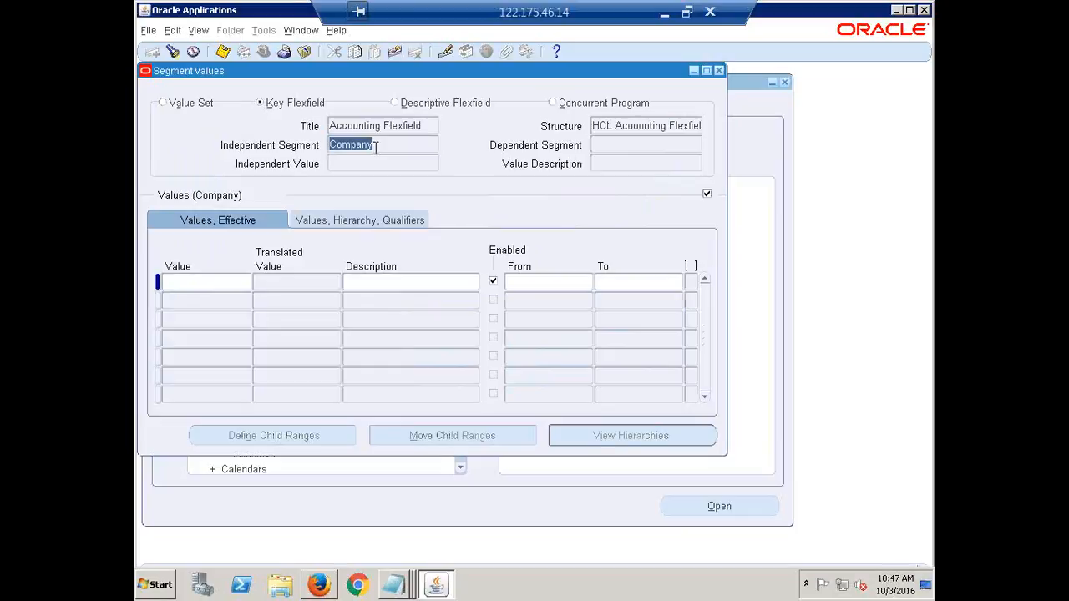
{"action": "left_click", "coordinate": [380, 144]}
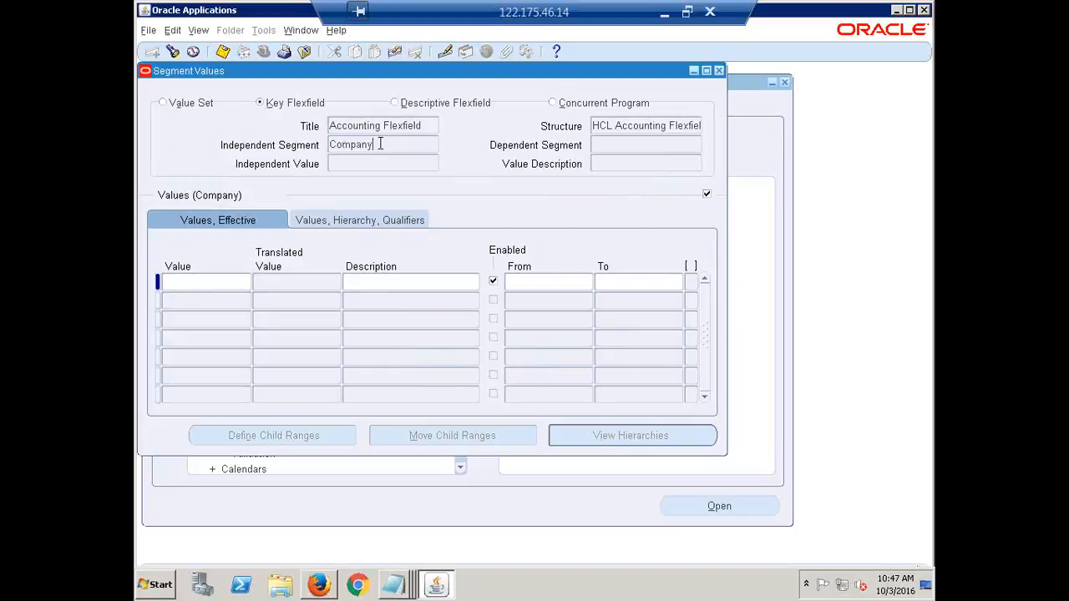
{"action": "double_click", "coordinate": [370, 146]}
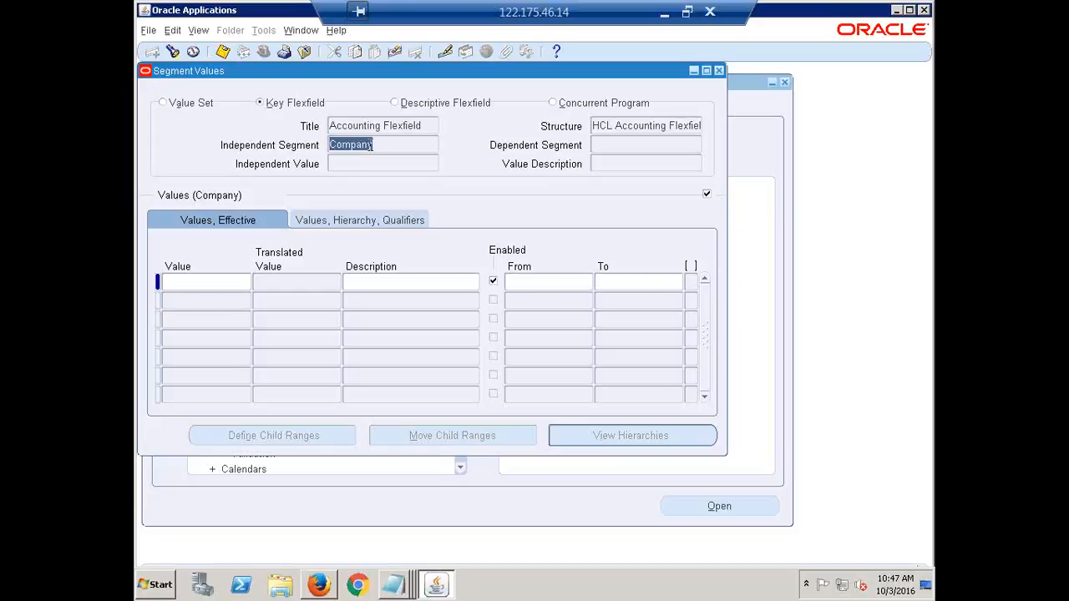
{"action": "left_click", "coordinate": [377, 144]}
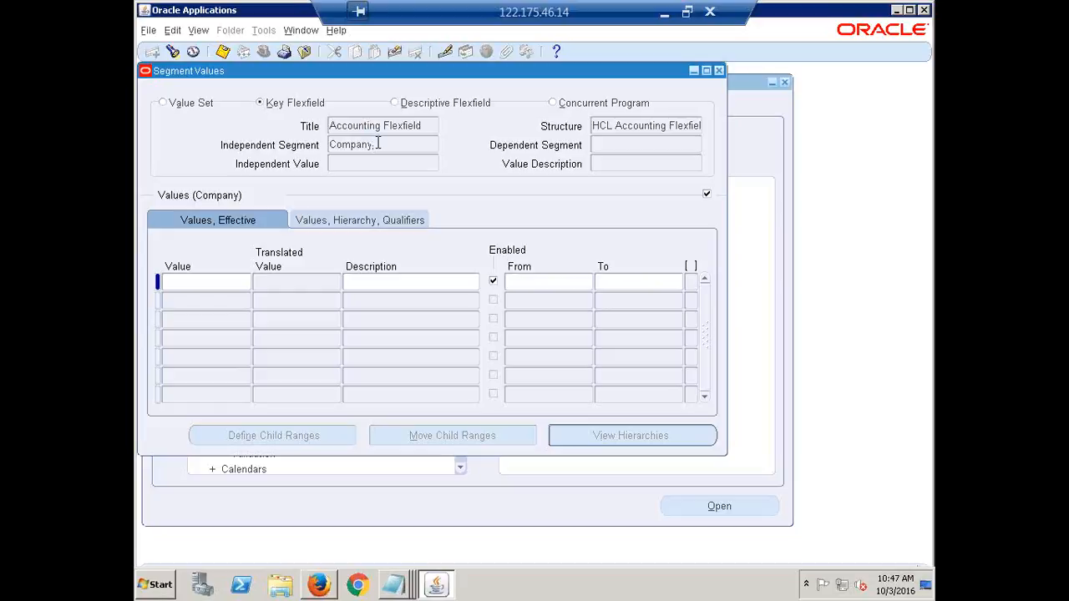
{"action": "key", "text": "Down"}
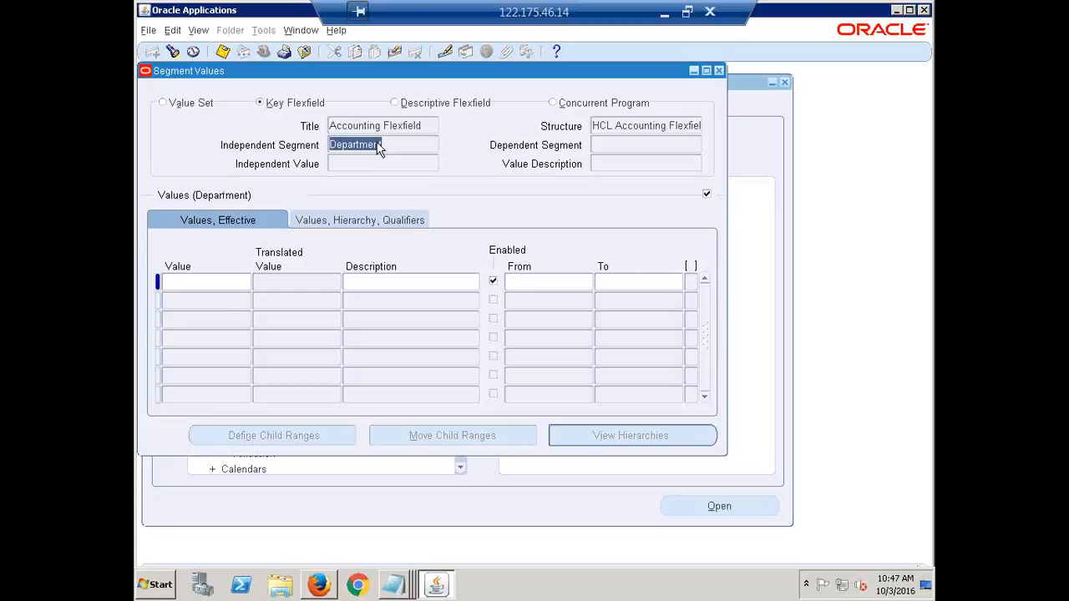
{"action": "key", "text": "Down"}
{"action": "key", "text": "Down"}
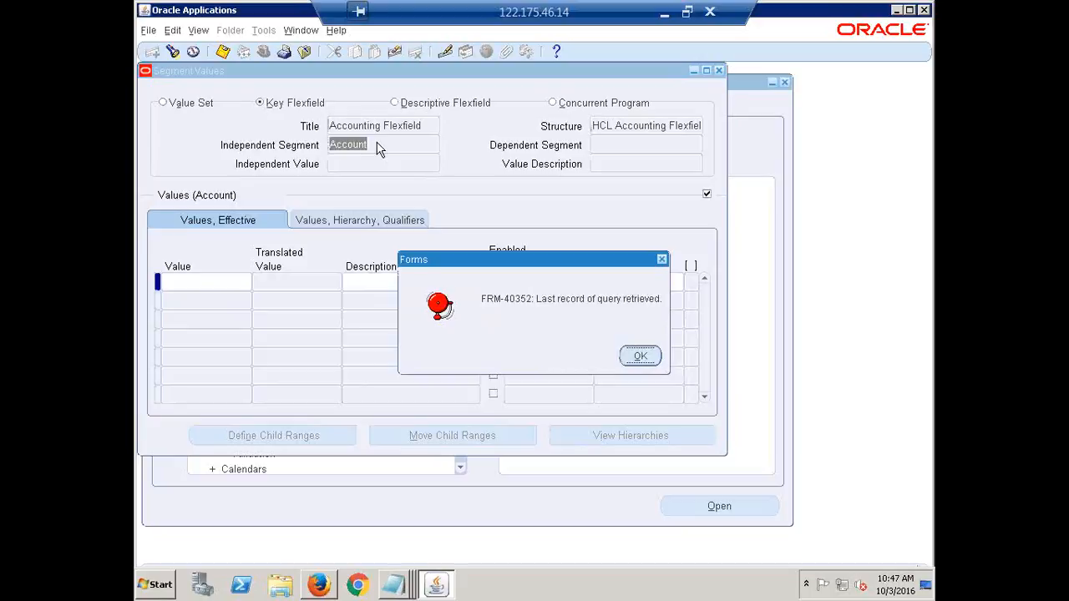
{"action": "key", "text": "Return"}
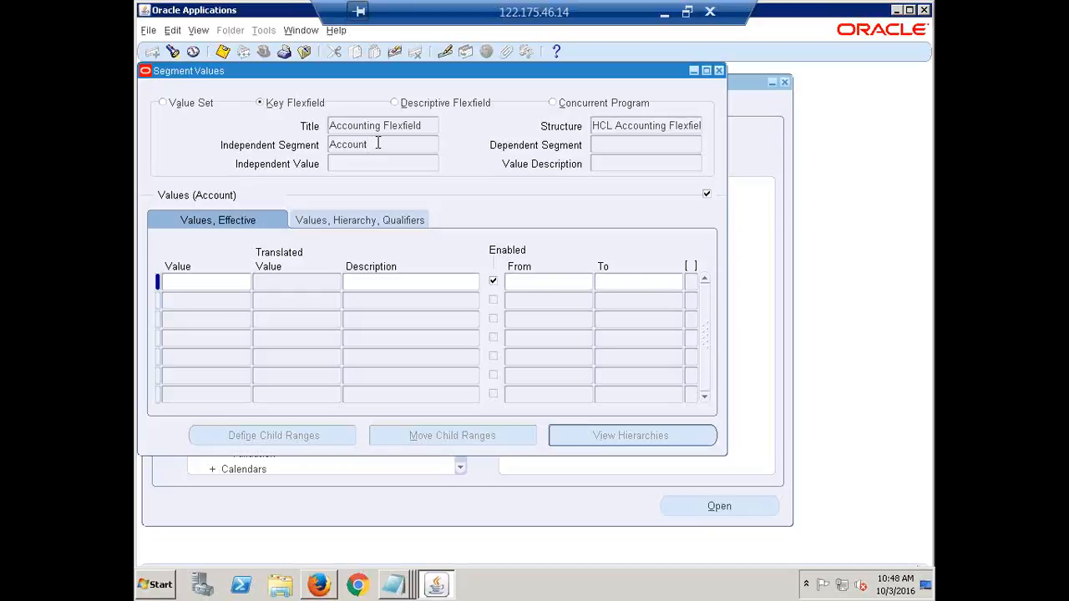
{"action": "key", "text": "Down"}
{"action": "key", "text": "Down"}
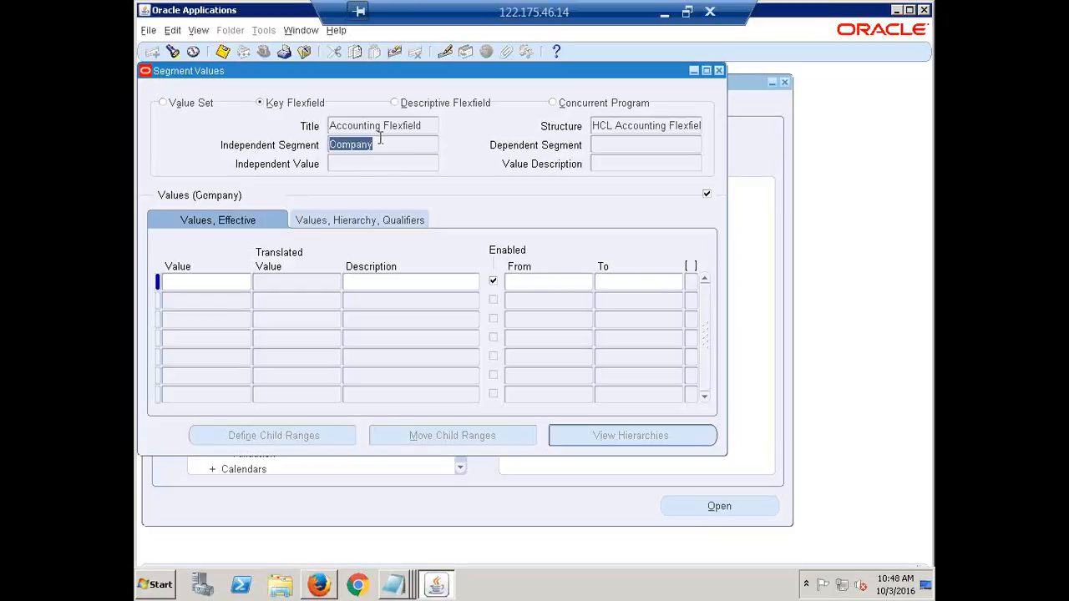
{"action": "left_click", "coordinate": [383, 146]}
{"action": "key", "text": "shift+Home"}
{"action": "left_click", "coordinate": [394, 145]}
{"action": "left_click_drag", "start_coordinate": [376, 145], "coordinate": [326, 147]}
Step: Try to enter 10000 as the first value of the Company segment
{"action": "left_click", "coordinate": [178, 279]}
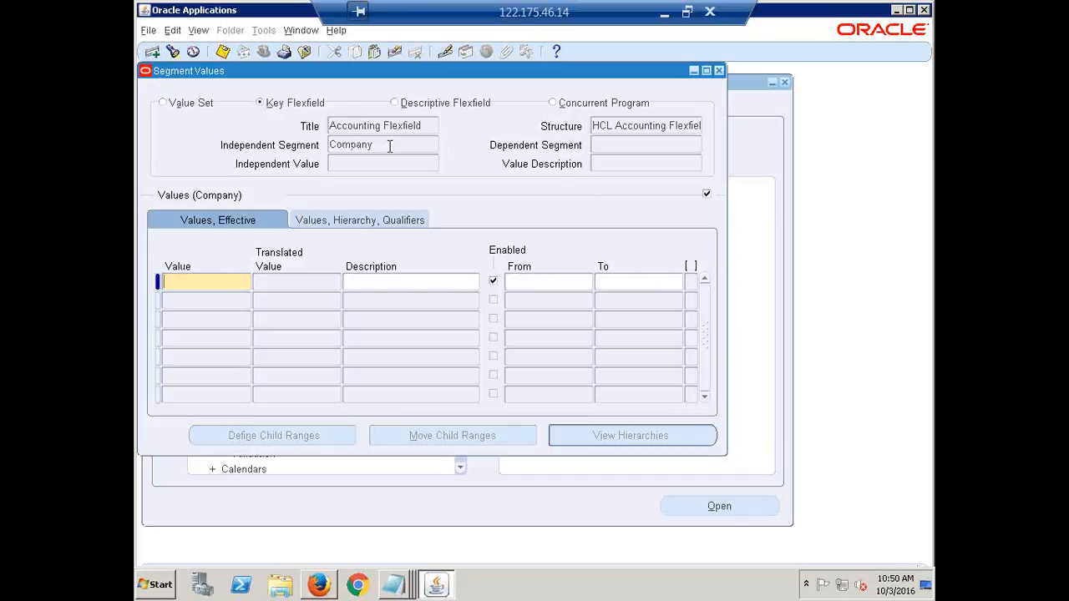
{"action": "type", "text": "1000"}
{"action": "type", "text": "0"}
{"action": "key", "text": "Tab"}
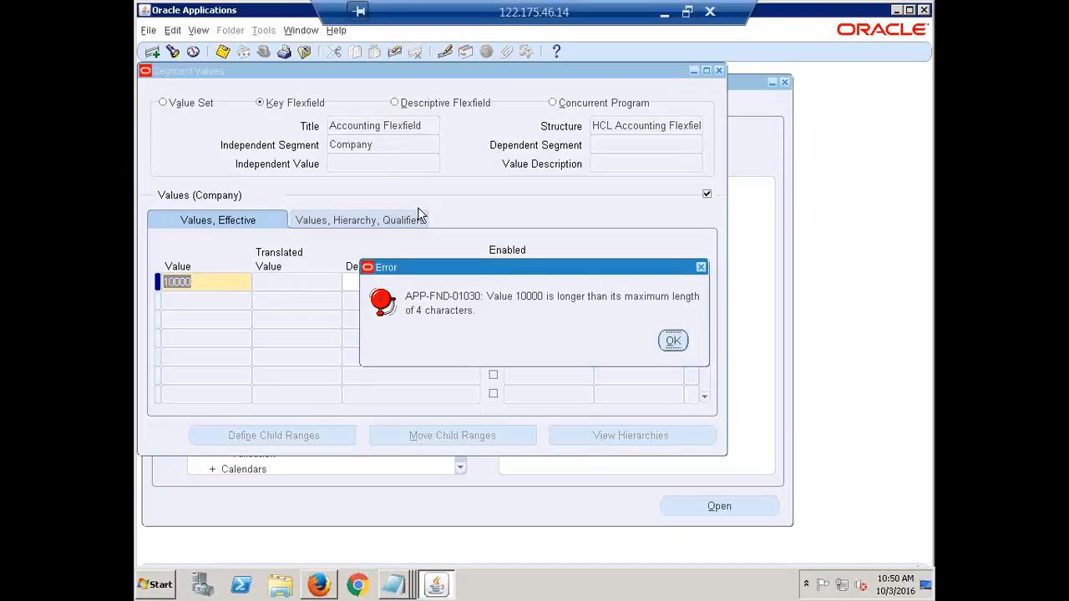
{"action": "left_click", "coordinate": [673, 341]}
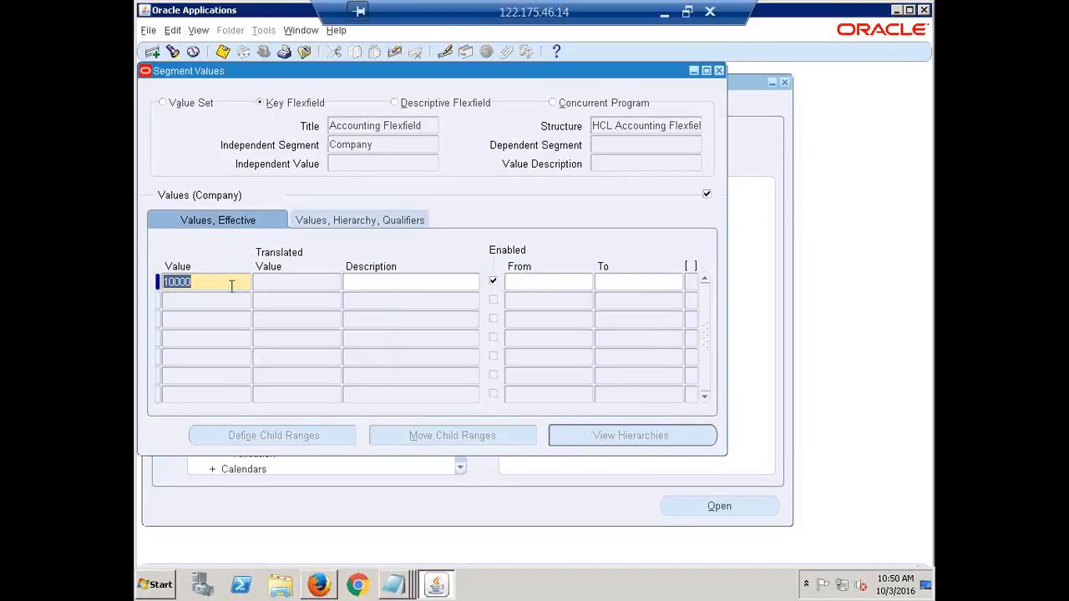
Step: Shorten the first Company value to 1000 and describe it as HCL Financial Services
{"action": "left_click", "coordinate": [202, 287]}
{"action": "key", "text": "BackSpace"}
{"action": "key", "text": "Tab"}
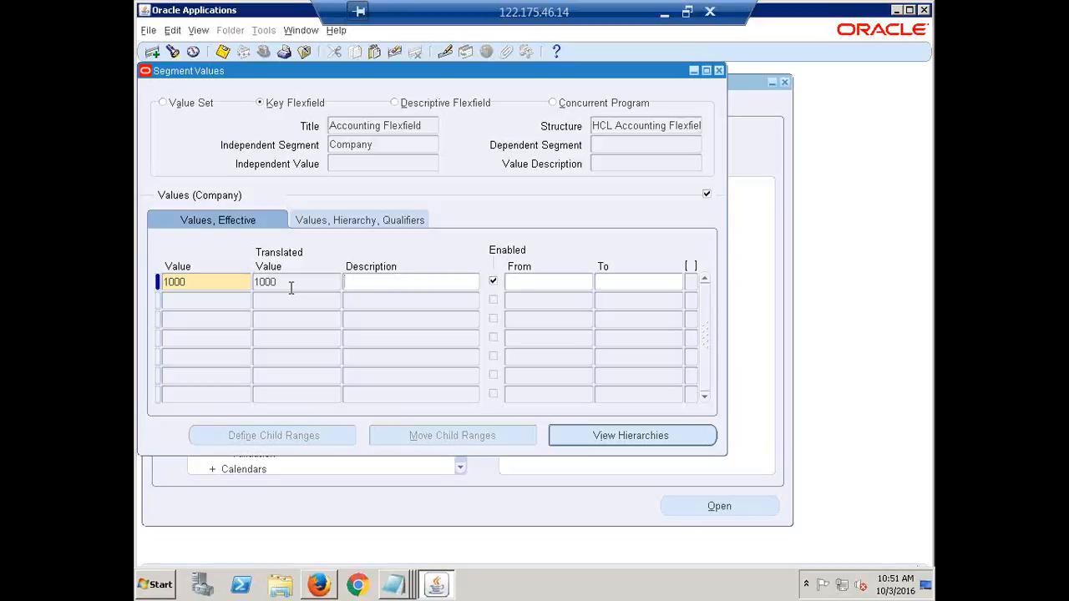
{"action": "left_click", "coordinate": [197, 282]}
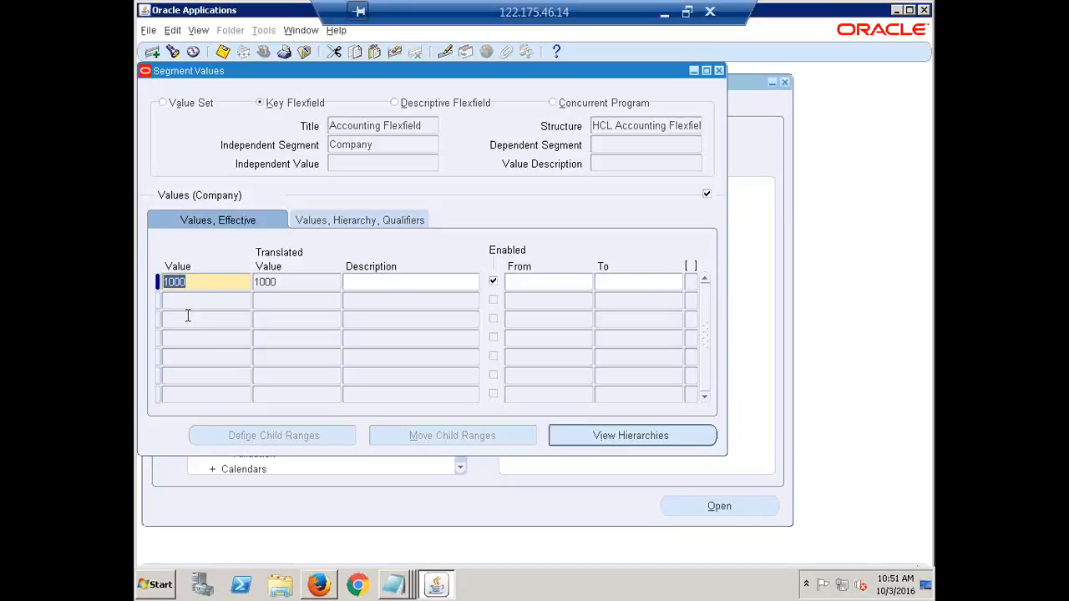
{"action": "left_click", "coordinate": [194, 288]}
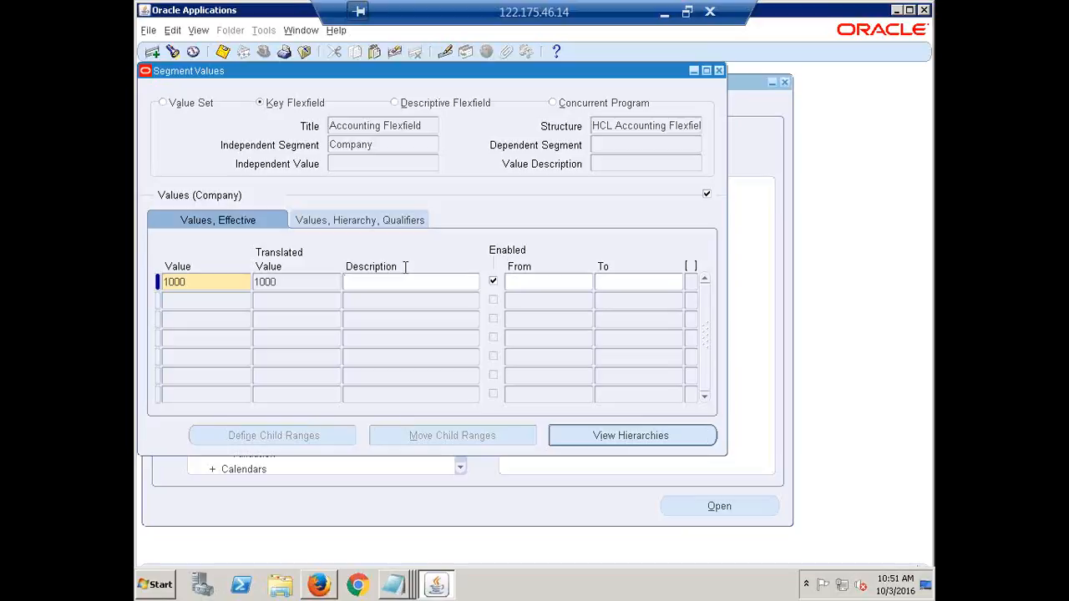
{"action": "type", "text": "HCL Financial Services"}
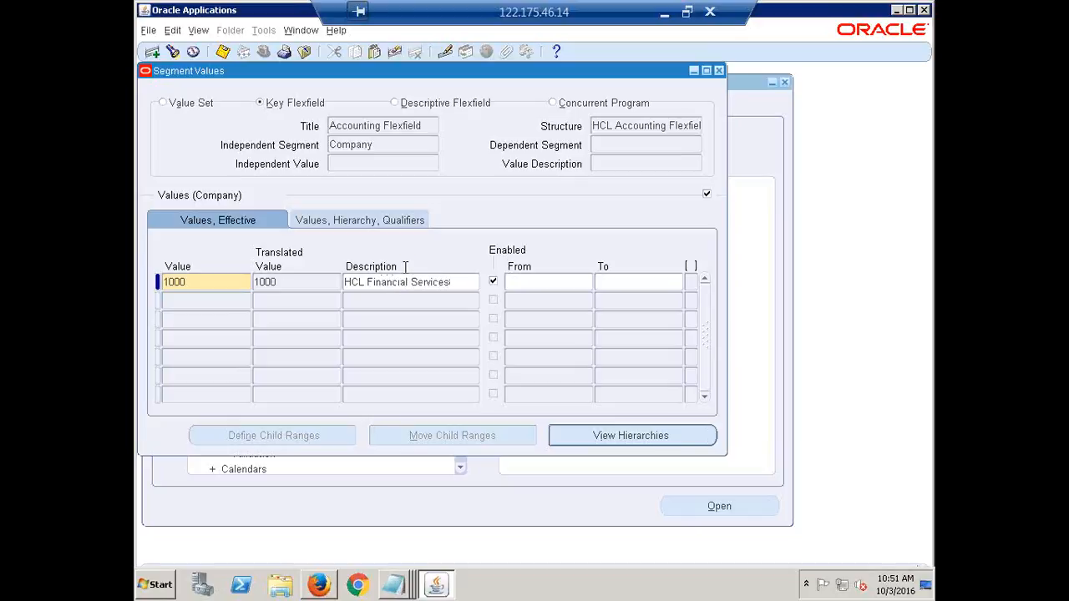
{"action": "double_click", "coordinate": [296, 282]}
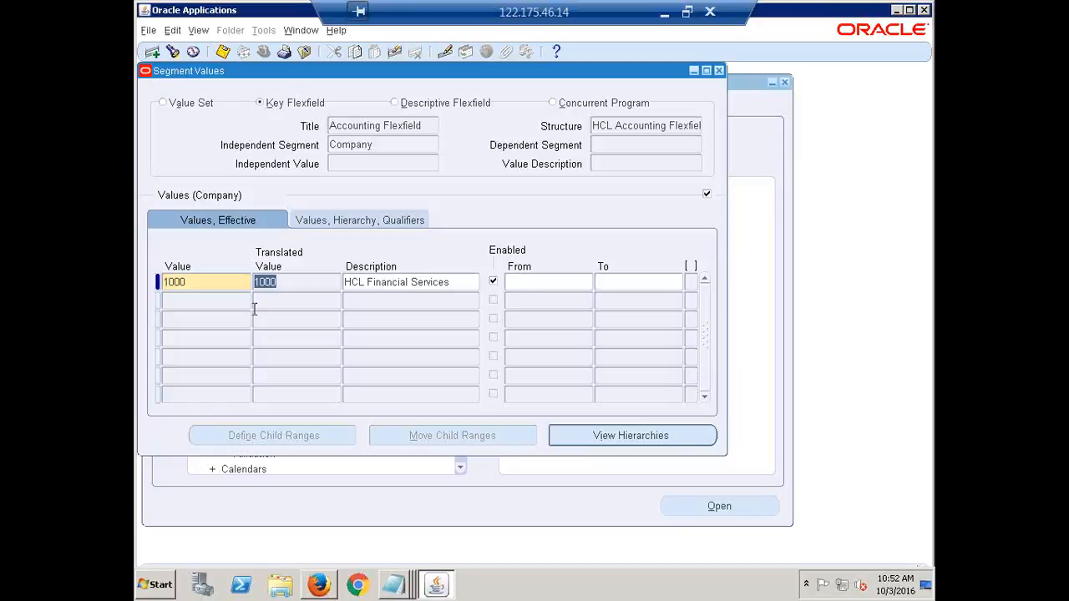
{"action": "left_click", "coordinate": [453, 283]}
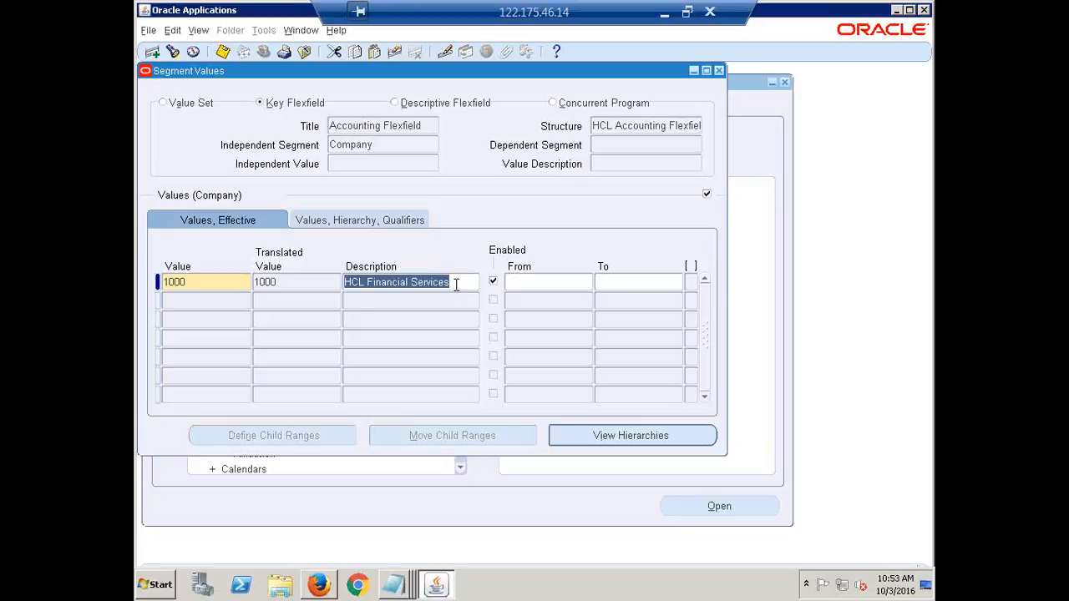
{"action": "left_click", "coordinate": [455, 284]}
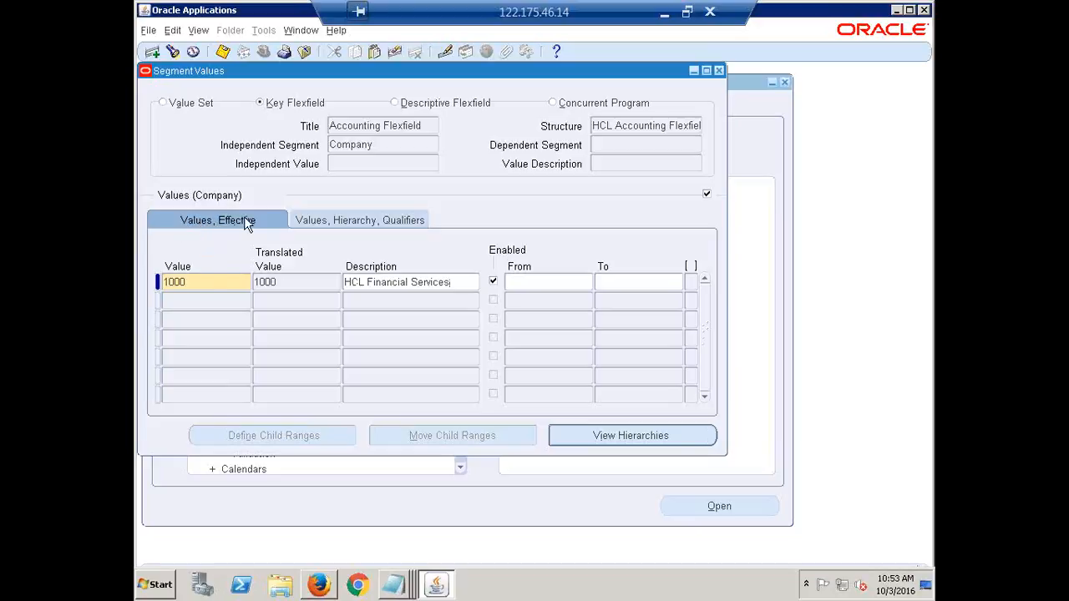
Step: Accept the segment qualifiers Allow Budgeting Yes and Allow Posting Yes for Company value 1000
{"action": "left_click", "coordinate": [340, 227]}
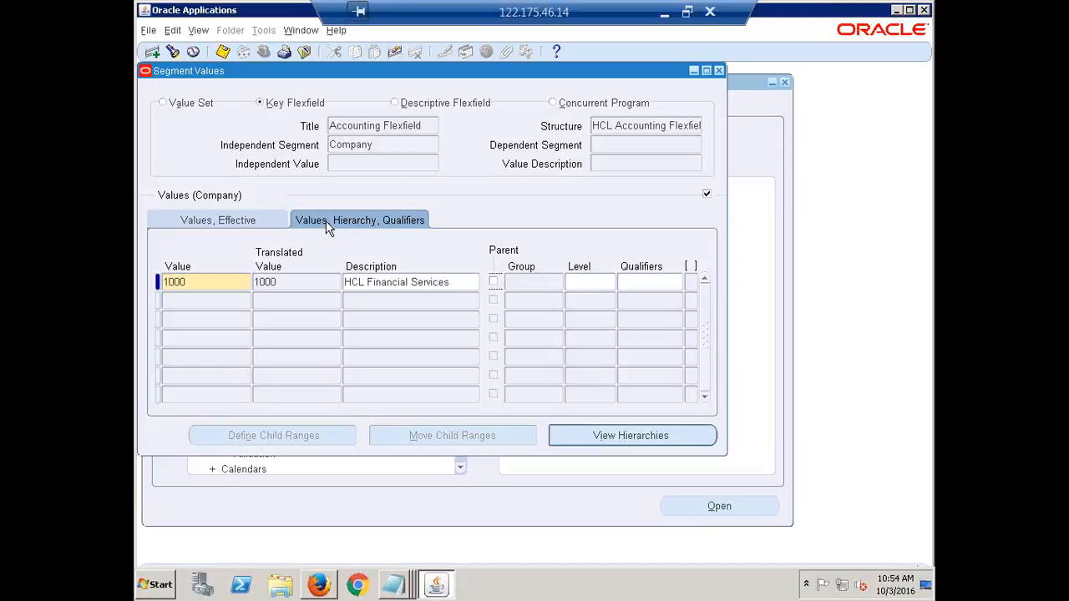
{"action": "left_click", "coordinate": [385, 230]}
{"action": "left_click", "coordinate": [647, 281]}
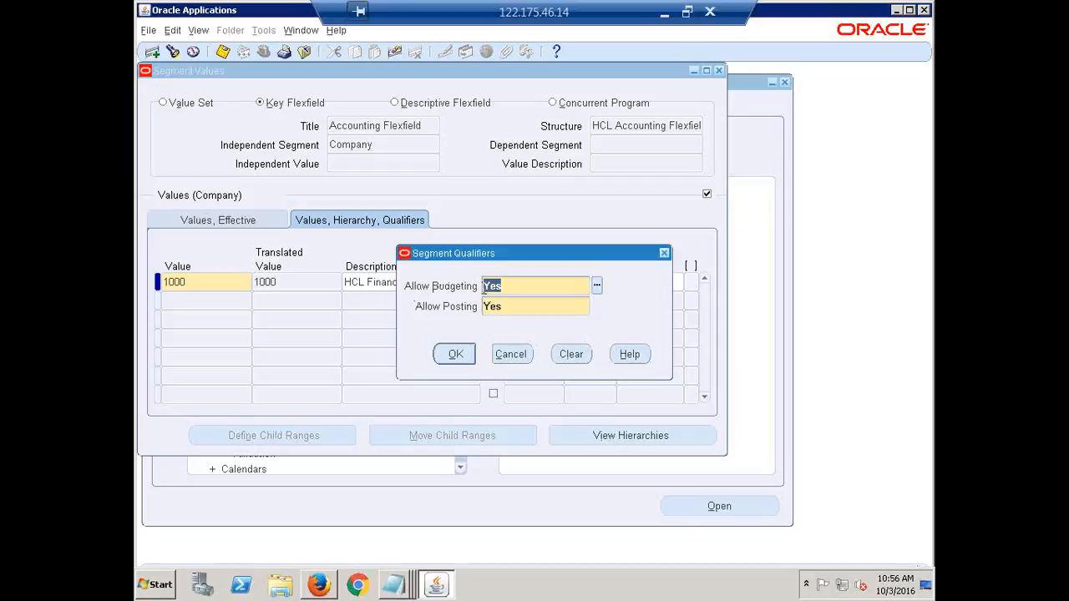
{"action": "left_click", "coordinate": [523, 288]}
{"action": "double_click", "coordinate": [493, 286]}
{"action": "left_click", "coordinate": [539, 307]}
{"action": "left_click", "coordinate": [583, 289]}
{"action": "left_click_drag", "start_coordinate": [560, 250], "coordinate": [345, 287]}
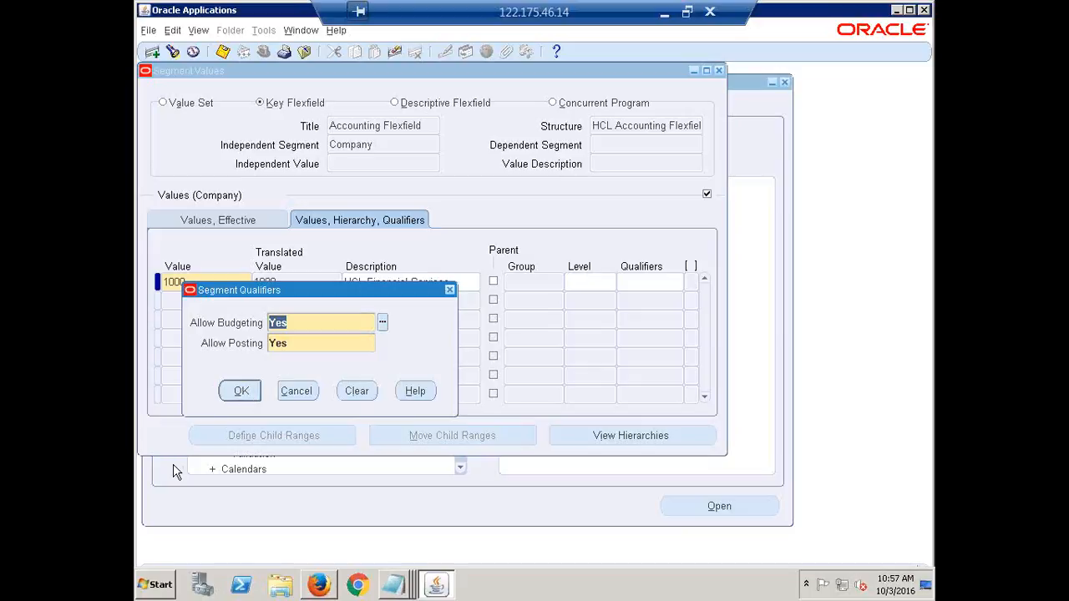
{"action": "left_click", "coordinate": [241, 393]}
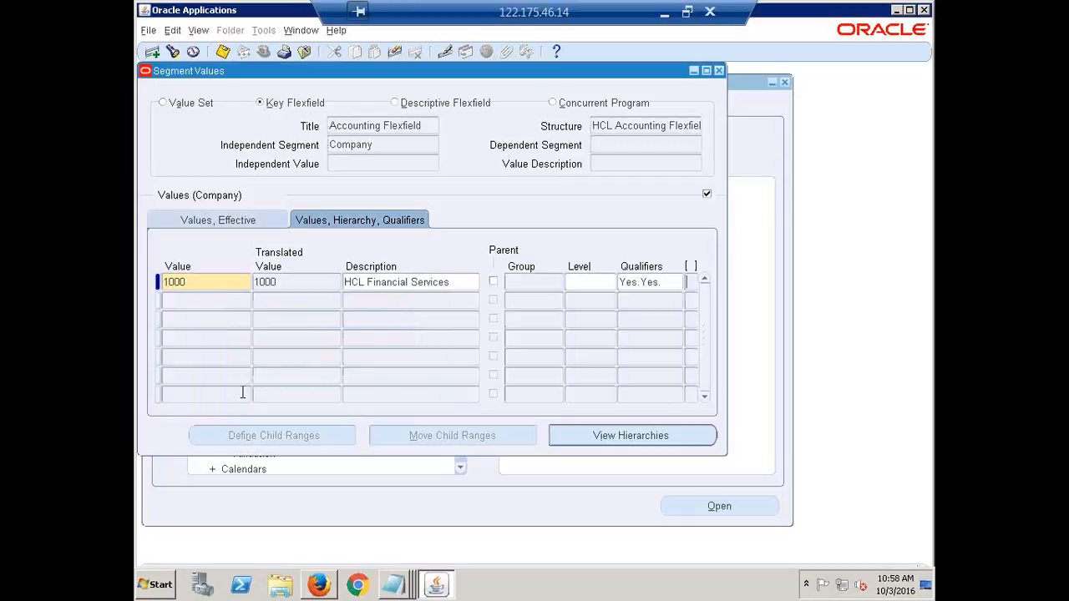
Step: Add Company value 2000 with description HCL Consulting Services and qualifiers Allow Budgeting Yes and Allow Posting Yes
{"action": "left_click", "coordinate": [203, 302]}
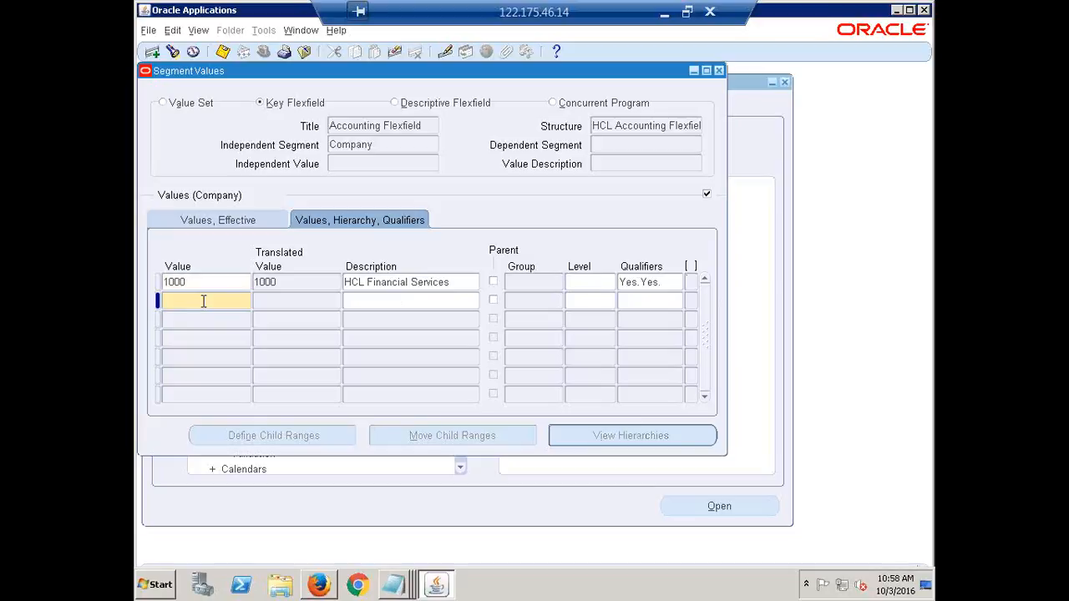
{"action": "type", "text": "2000"}
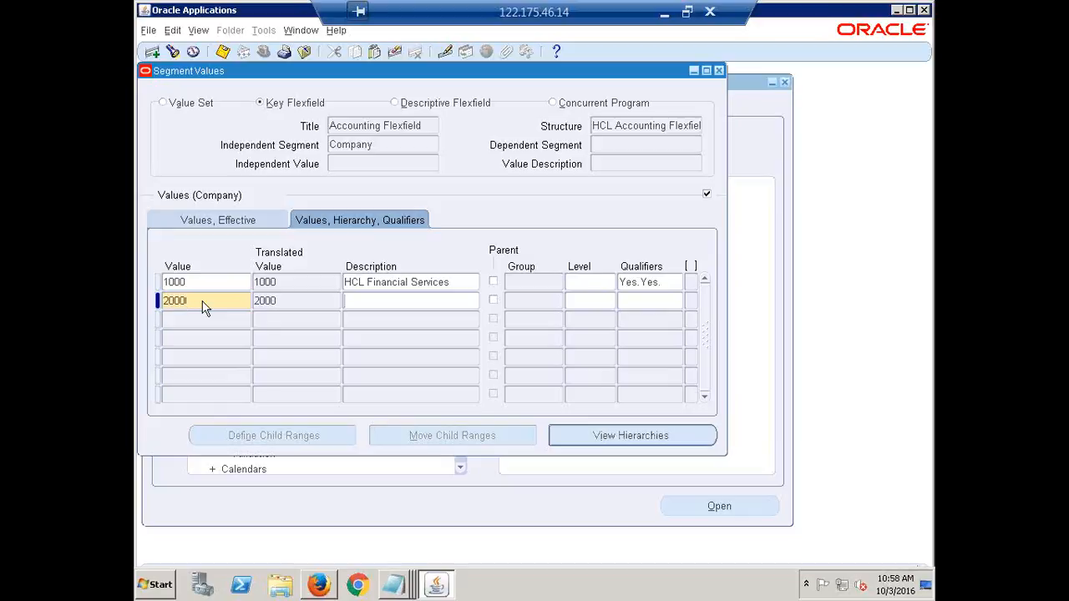
{"action": "type", "text": "HCL"}
{"action": "type", "text": "Consulting Services"}
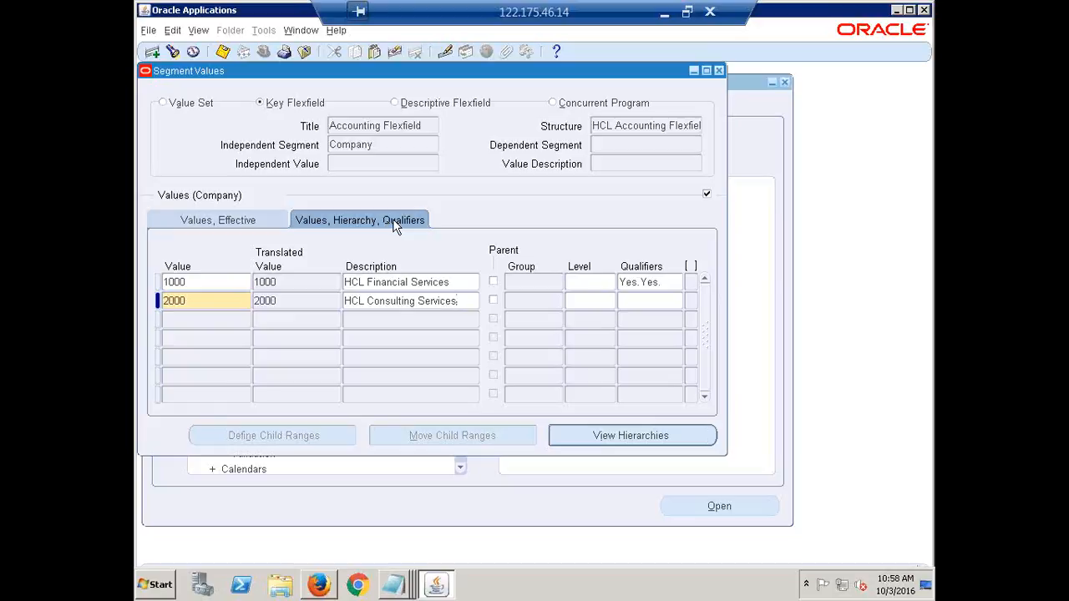
{"action": "left_click", "coordinate": [649, 304]}
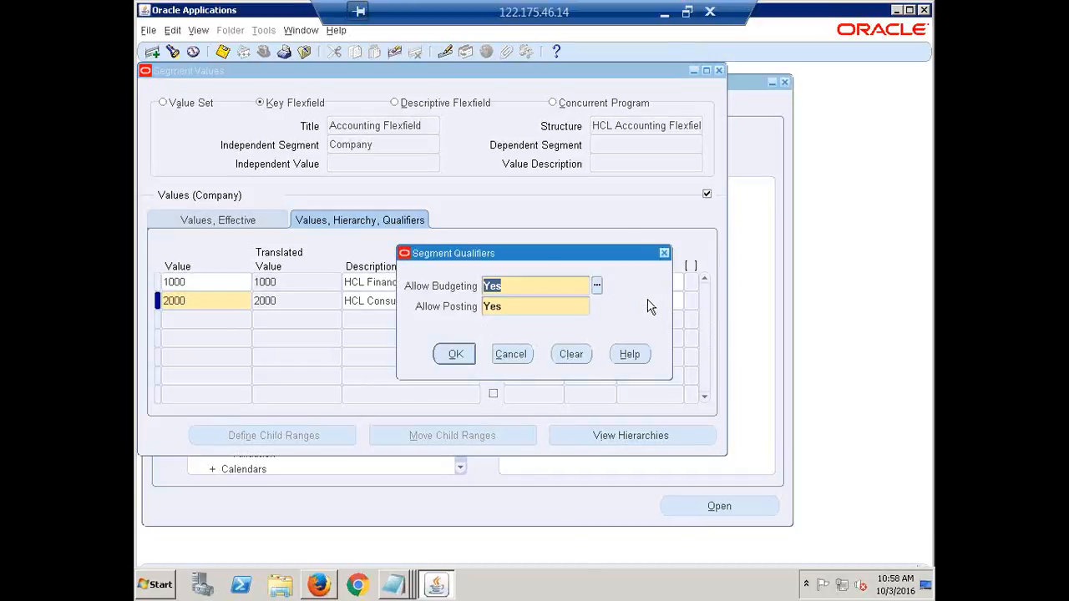
{"action": "left_click", "coordinate": [454, 358]}
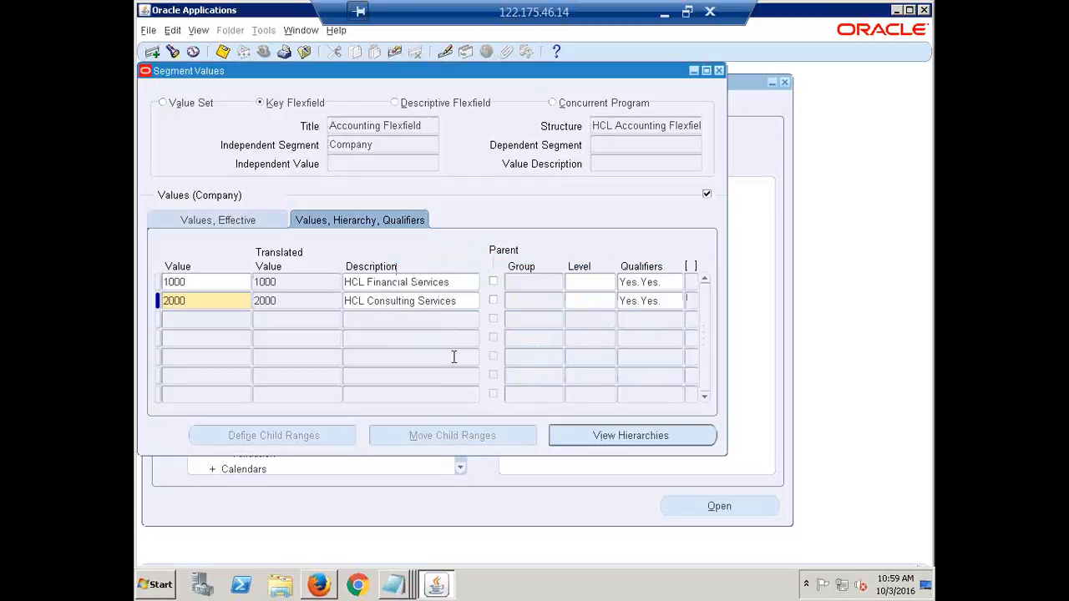
Step: Add Company value 3000 with description HCL BPO Services, budgeting and posting both set to Yes, and save the Company values
{"action": "left_click", "coordinate": [182, 319]}
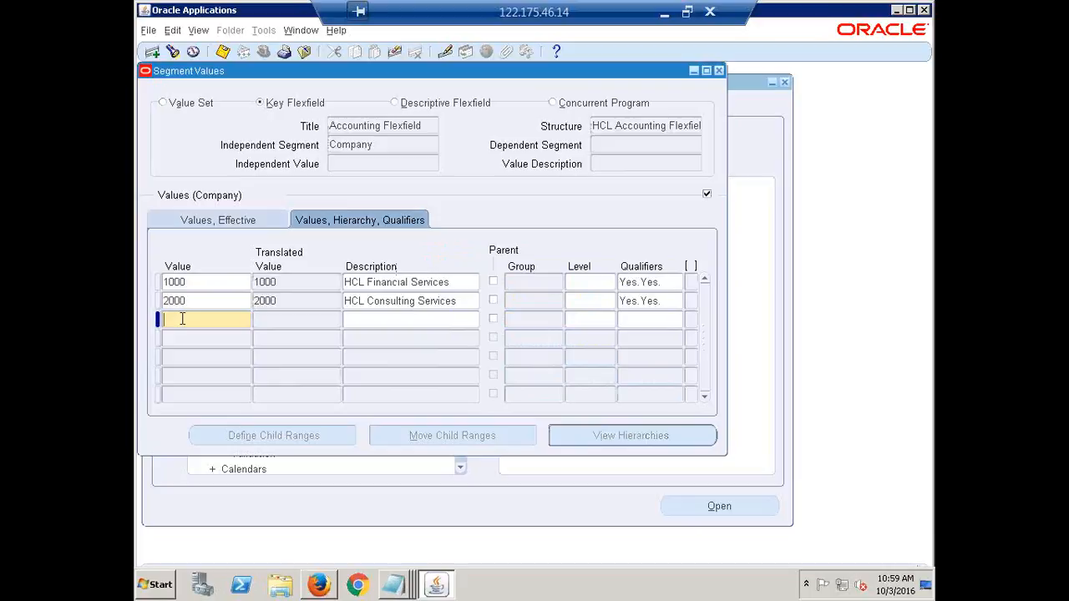
{"action": "type", "text": "3000"}
{"action": "key", "text": "Tab"}
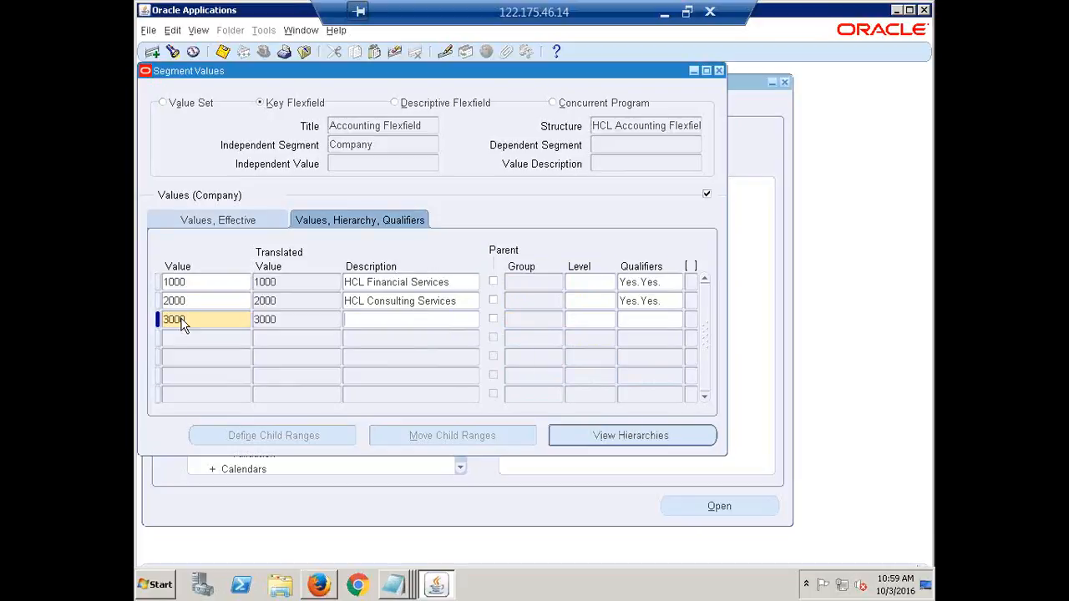
{"action": "type", "text": "HCL"}
{"action": "type", "text": "BPO Services"}
{"action": "left_click", "coordinate": [652, 319]}
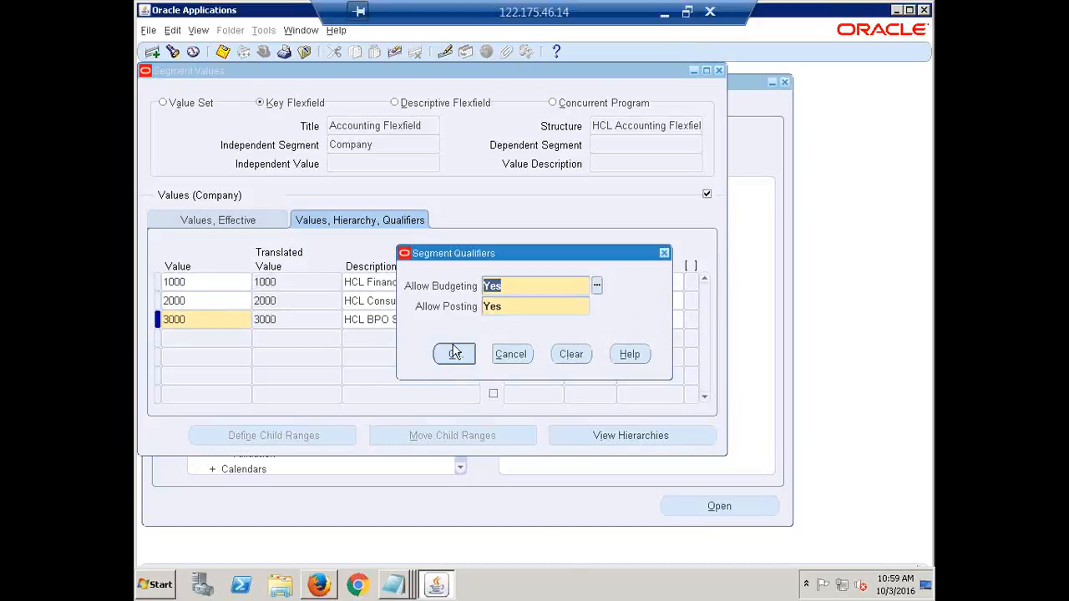
{"action": "left_click", "coordinate": [453, 354]}
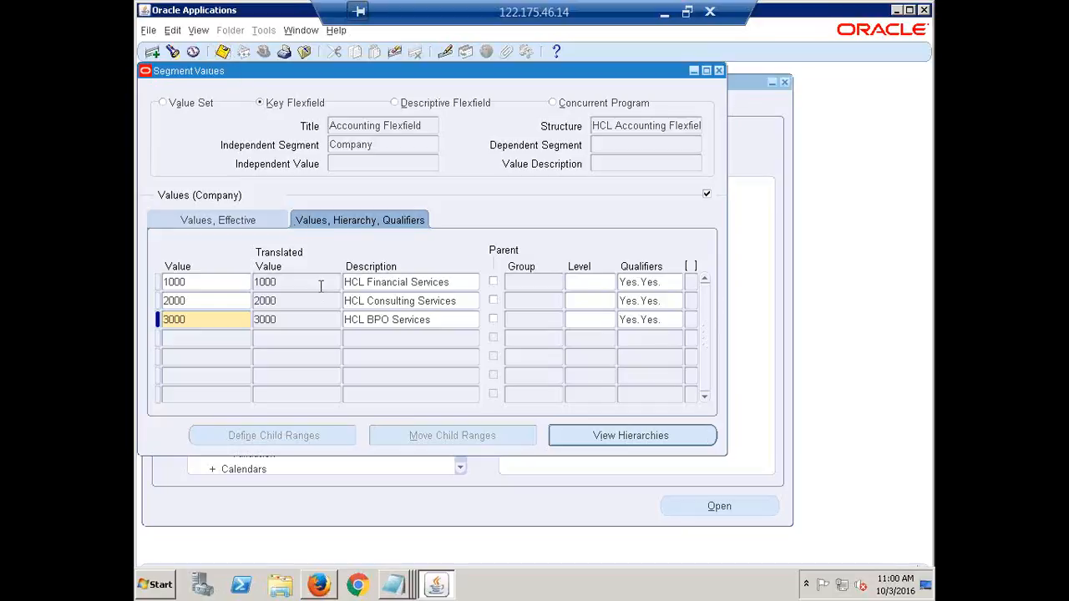
{"action": "key", "text": "ctrl+s"}
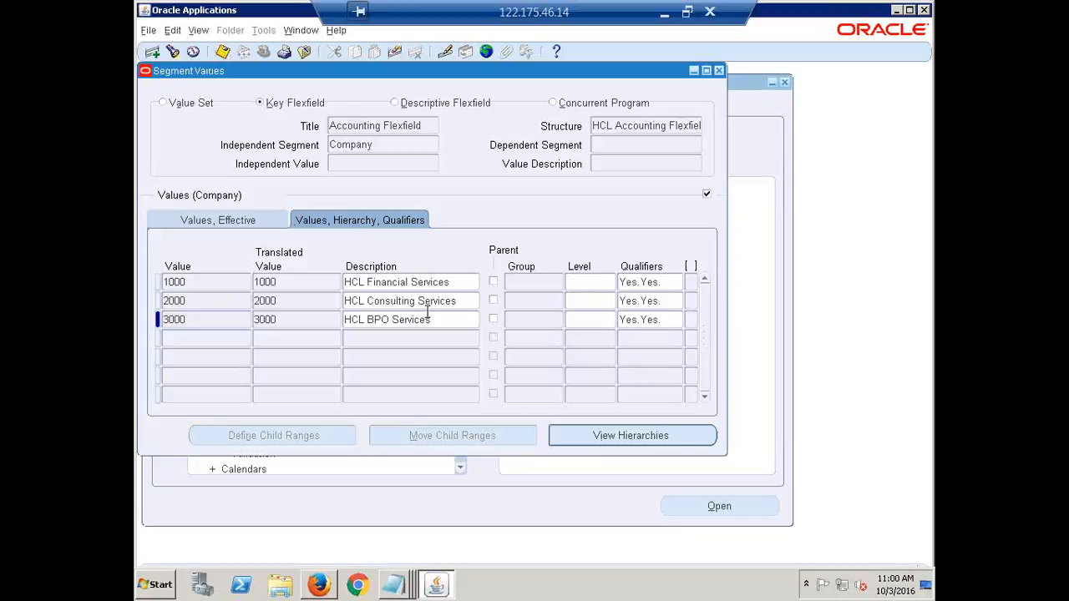
Step: Go through the values and descriptions of the Company segment records
{"action": "left_click", "coordinate": [183, 282]}
{"action": "left_click", "coordinate": [206, 301]}
{"action": "left_click", "coordinate": [205, 319]}
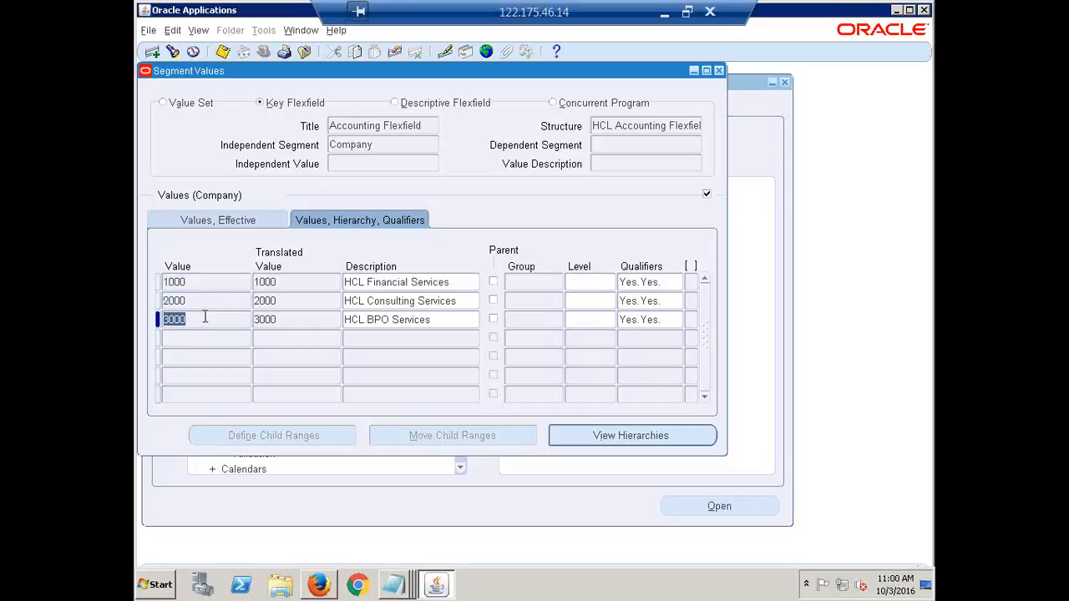
{"action": "left_click", "coordinate": [431, 282]}
{"action": "left_click", "coordinate": [444, 301]}
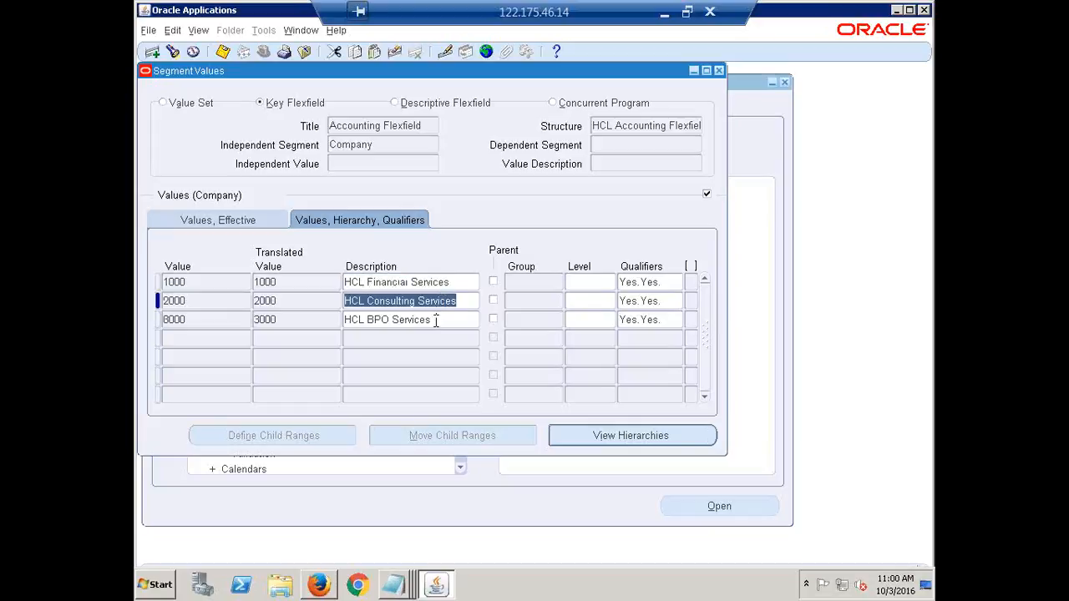
{"action": "left_click", "coordinate": [435, 319]}
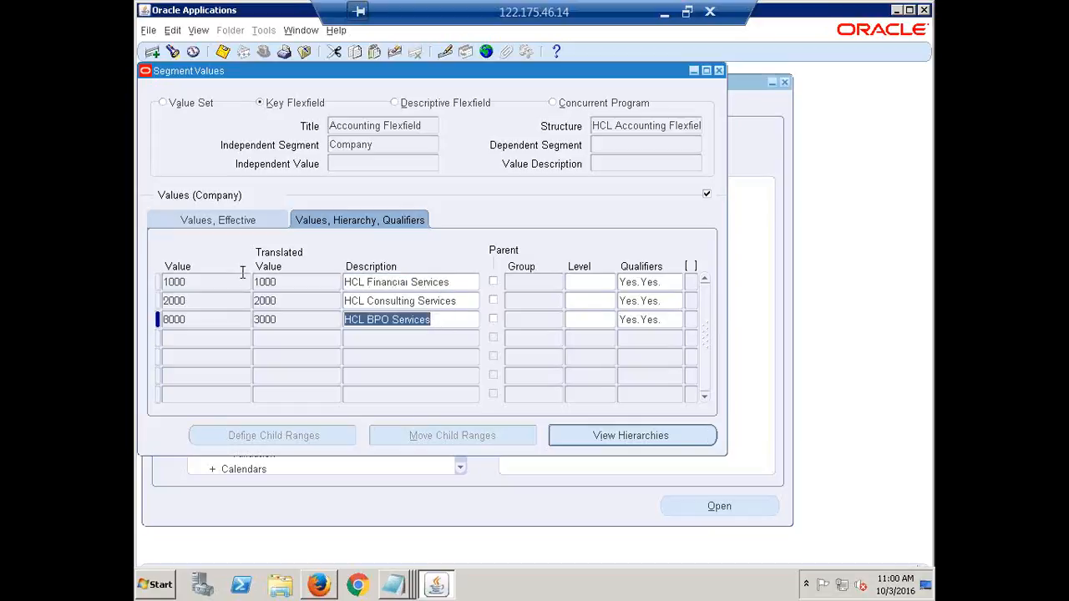
{"action": "left_click", "coordinate": [202, 284]}
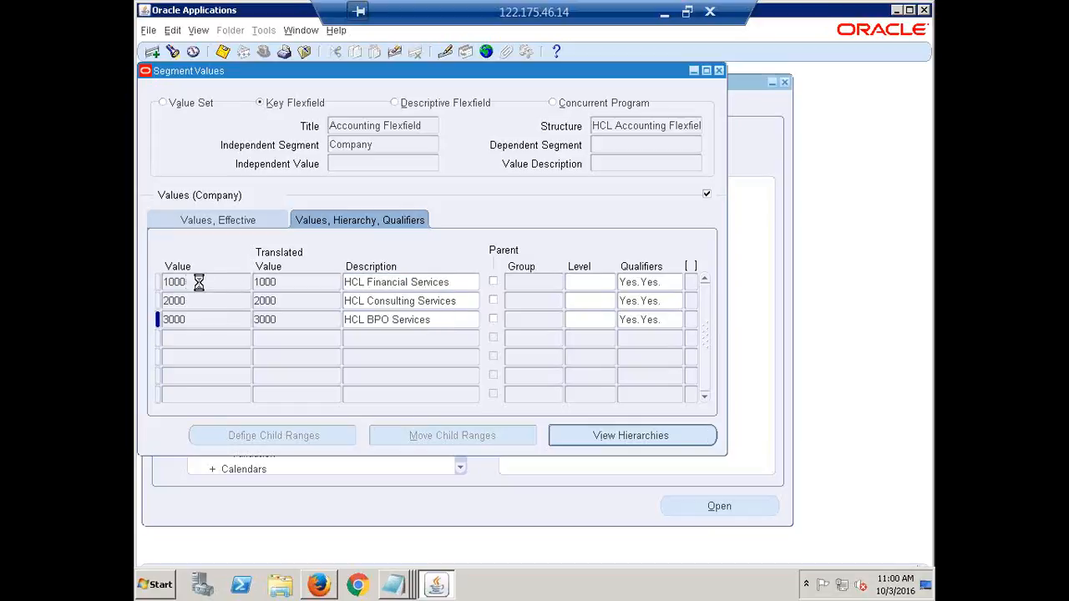
{"action": "left_click", "coordinate": [195, 301]}
{"action": "left_click", "coordinate": [206, 320]}
{"action": "type", "text": "8000"}
{"action": "left_click", "coordinate": [208, 284]}
{"action": "left_click", "coordinate": [200, 300]}
{"action": "left_click", "coordinate": [201, 319]}
Step: In the Department segment, add value 1000 with description Finance and qualifiers Allow Budgeting Yes and Allow Posting Yes
{"action": "left_click", "coordinate": [381, 145]}
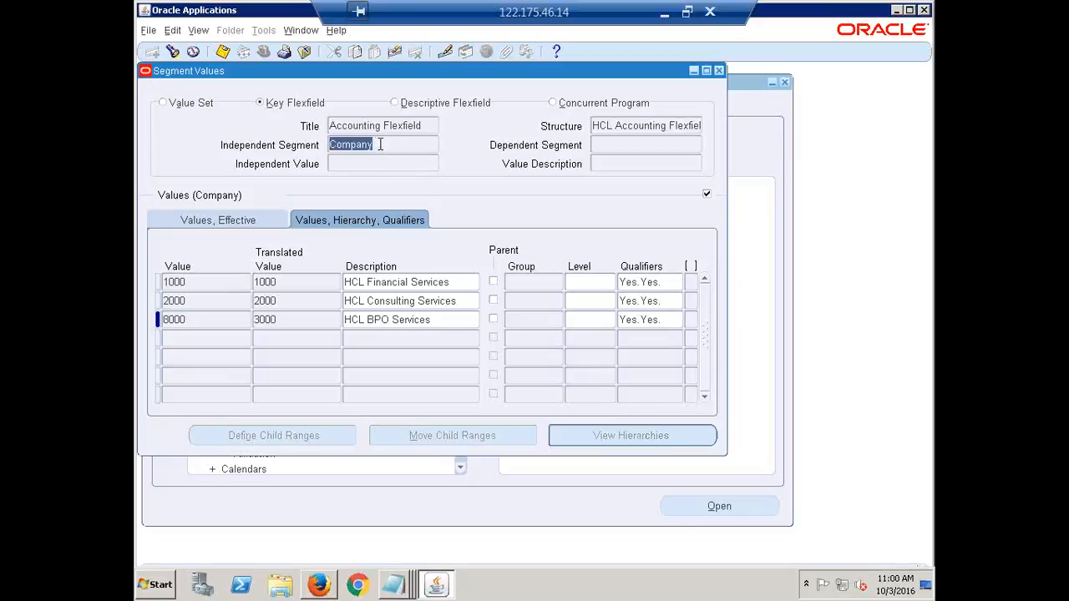
{"action": "key", "text": "Down"}
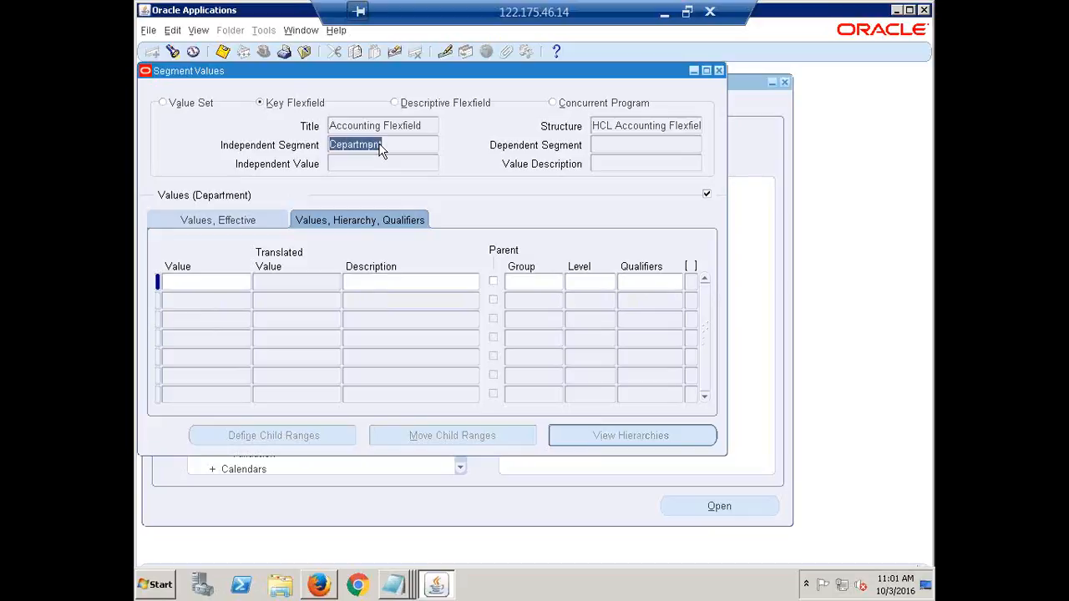
{"action": "left_click", "coordinate": [385, 145]}
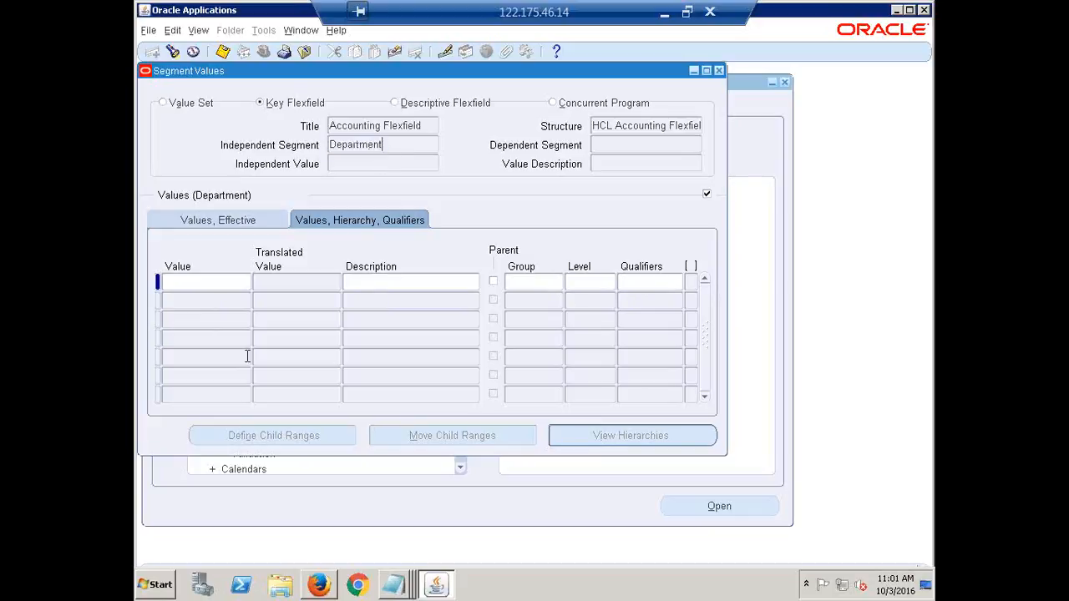
{"action": "left_click", "coordinate": [180, 280]}
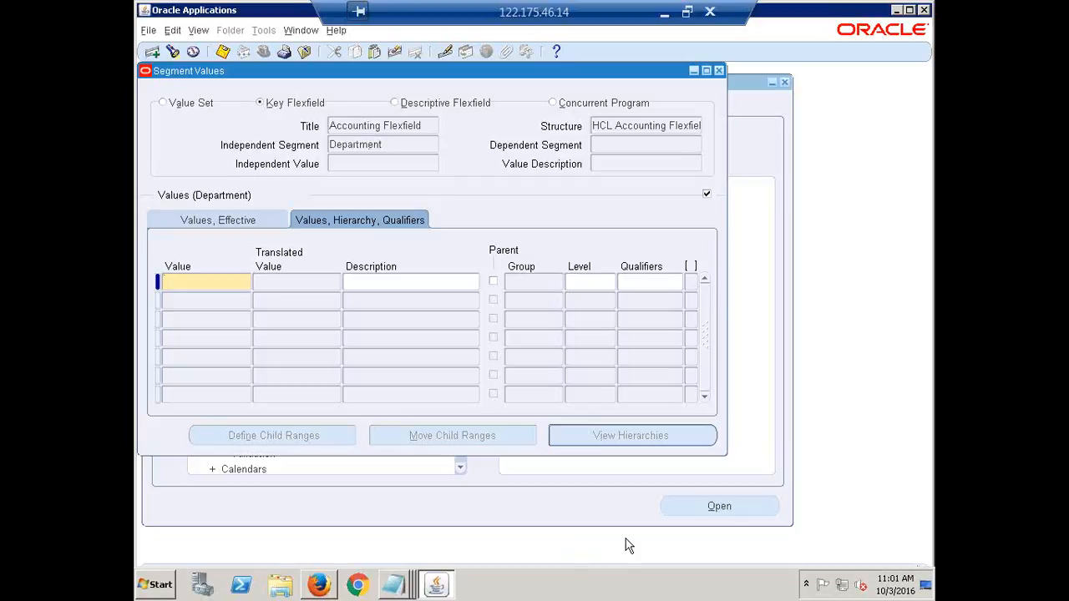
{"action": "type", "text": "1000"}
{"action": "key", "text": "Tab"}
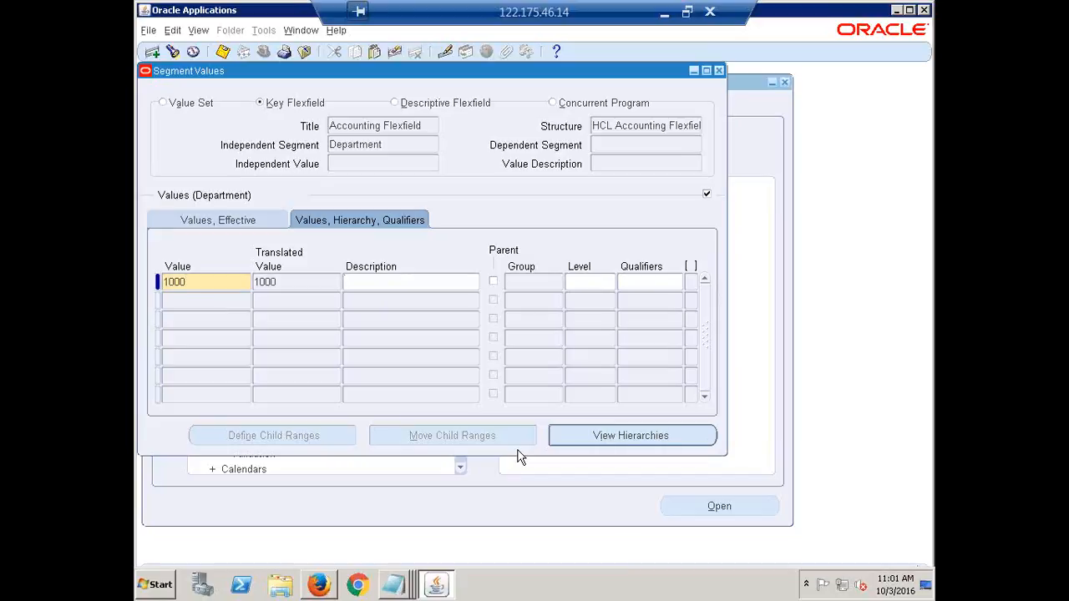
{"action": "type", "text": "Finance"}
{"action": "left_click", "coordinate": [633, 284]}
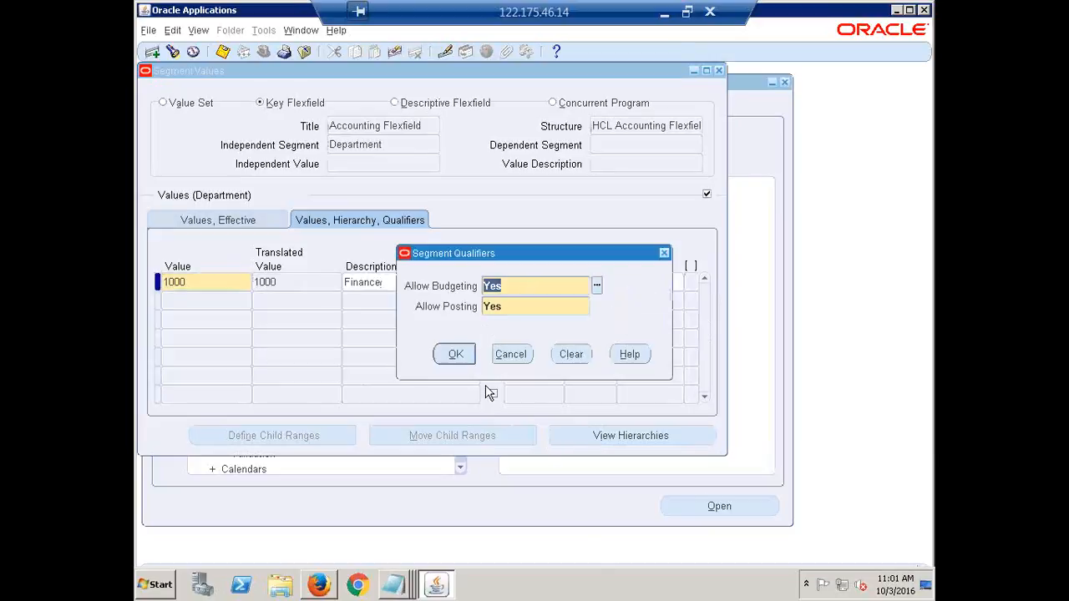
{"action": "left_click", "coordinate": [454, 354]}
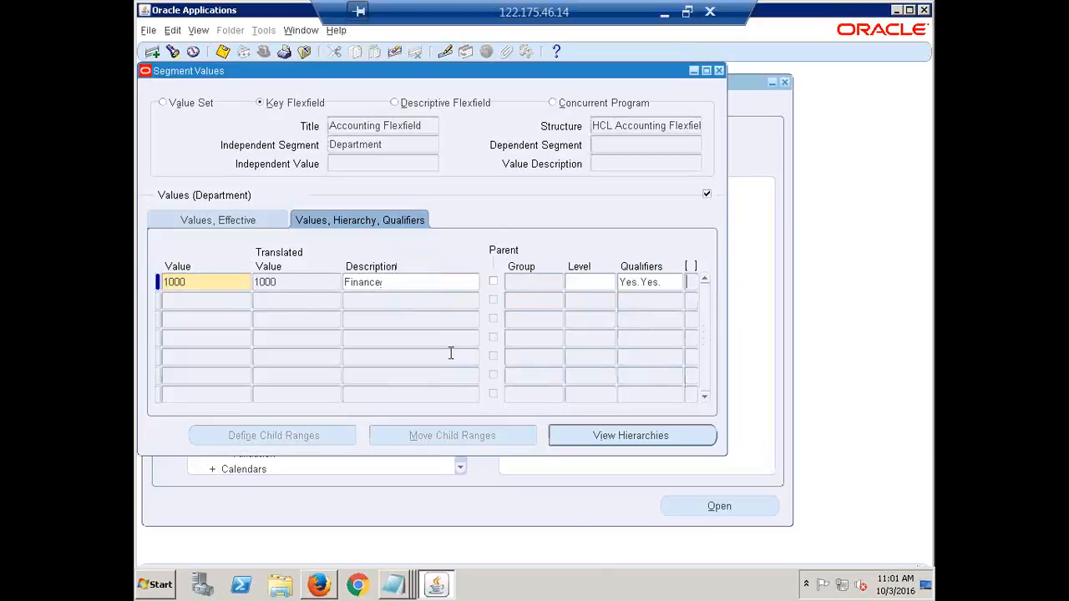
Step: Add Department value 2000 with description HR and qualifiers Allow Budgeting Yes and Allow Posting Yes
{"action": "left_click", "coordinate": [187, 302]}
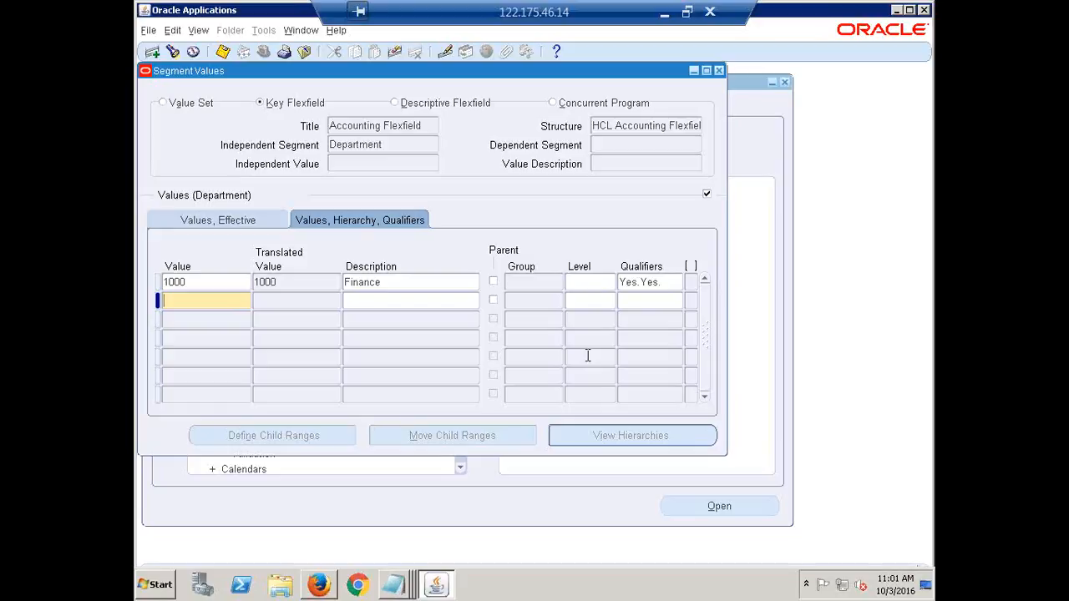
{"action": "type", "text": "2000"}
{"action": "key", "text": "Tab"}
{"action": "type", "text": "HP"}
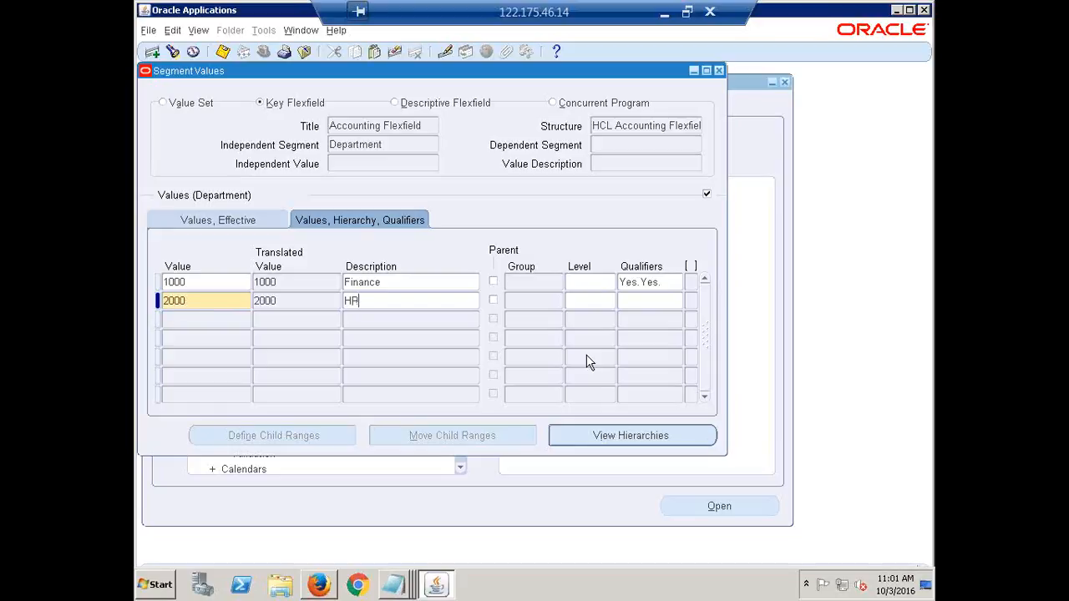
{"action": "left_click", "coordinate": [638, 301]}
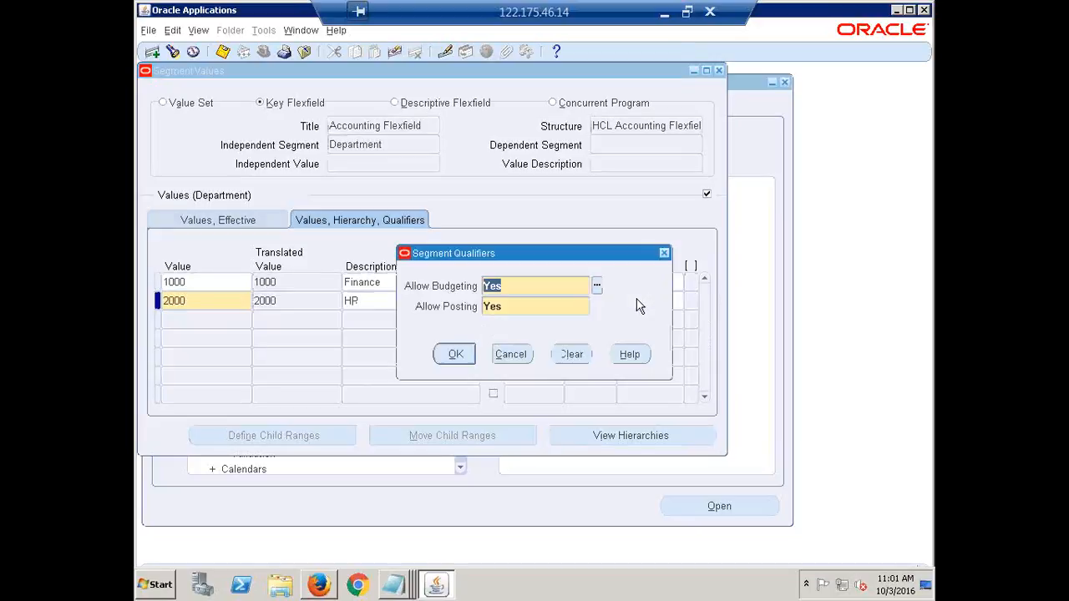
{"action": "left_click", "coordinate": [449, 354]}
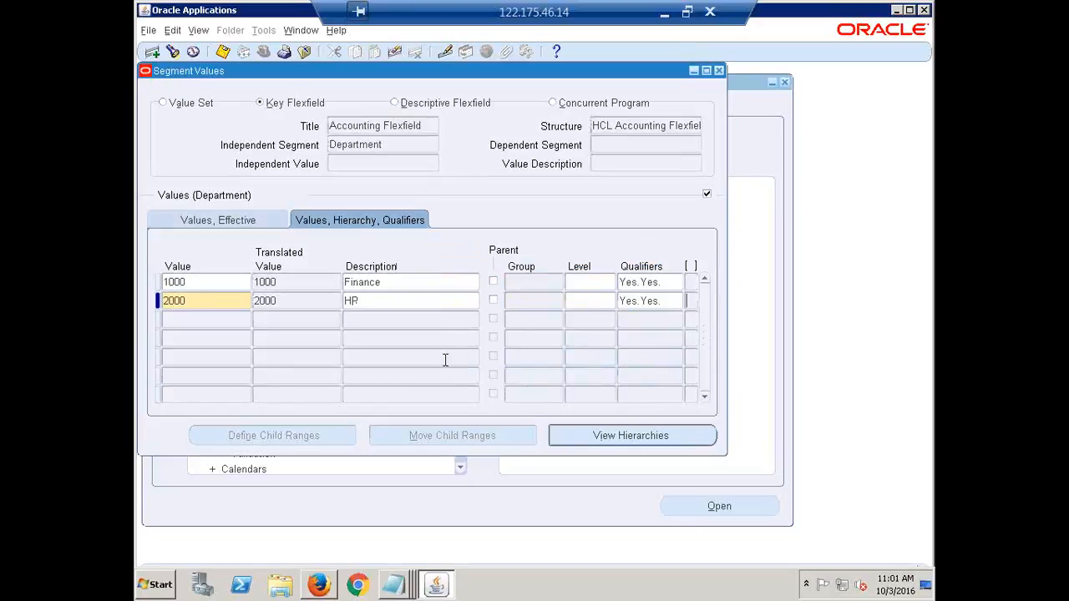
Step: Add Department value 3000 with description Marketing and qualifiers Allow Budgeting Yes and Allow Posting Yes
{"action": "left_click", "coordinate": [185, 322]}
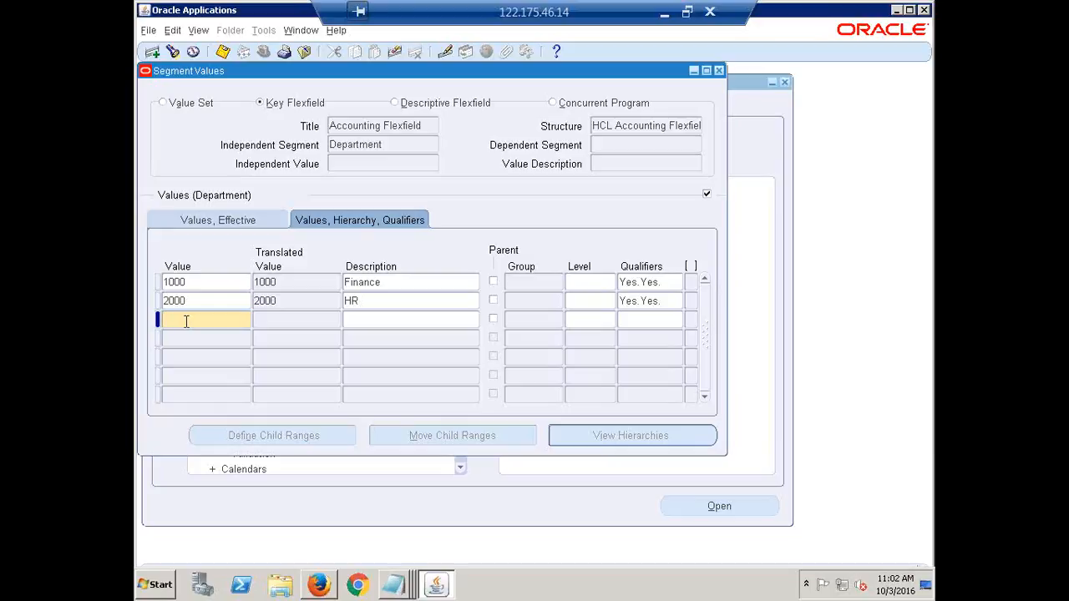
{"action": "type", "text": "3000"}
{"action": "key", "text": "Tab"}
{"action": "type", "text": "M"}
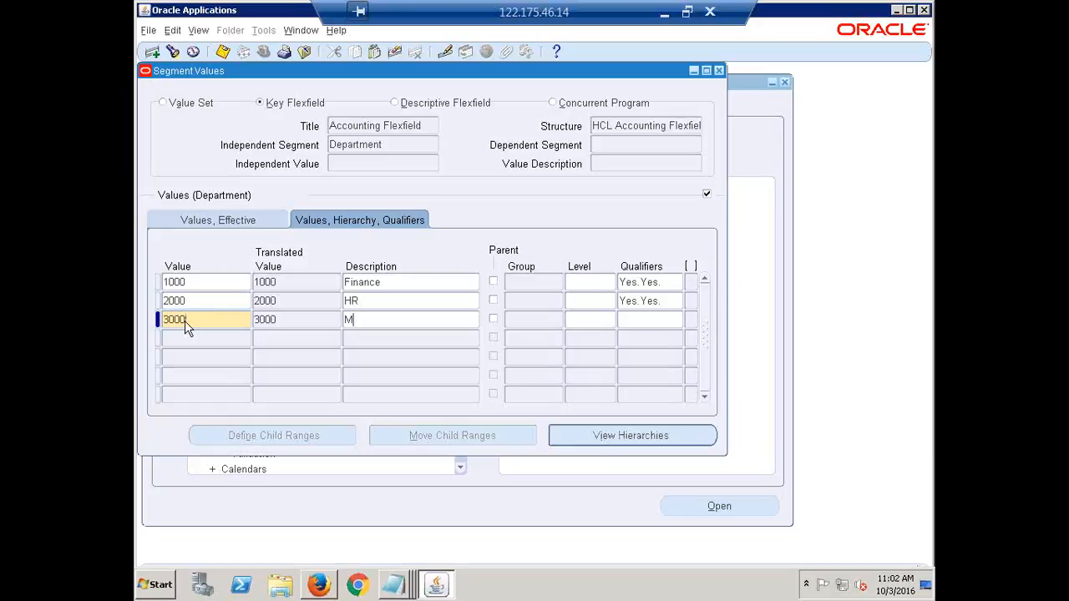
{"action": "type", "text": "arketing"}
{"action": "left_click", "coordinate": [638, 321]}
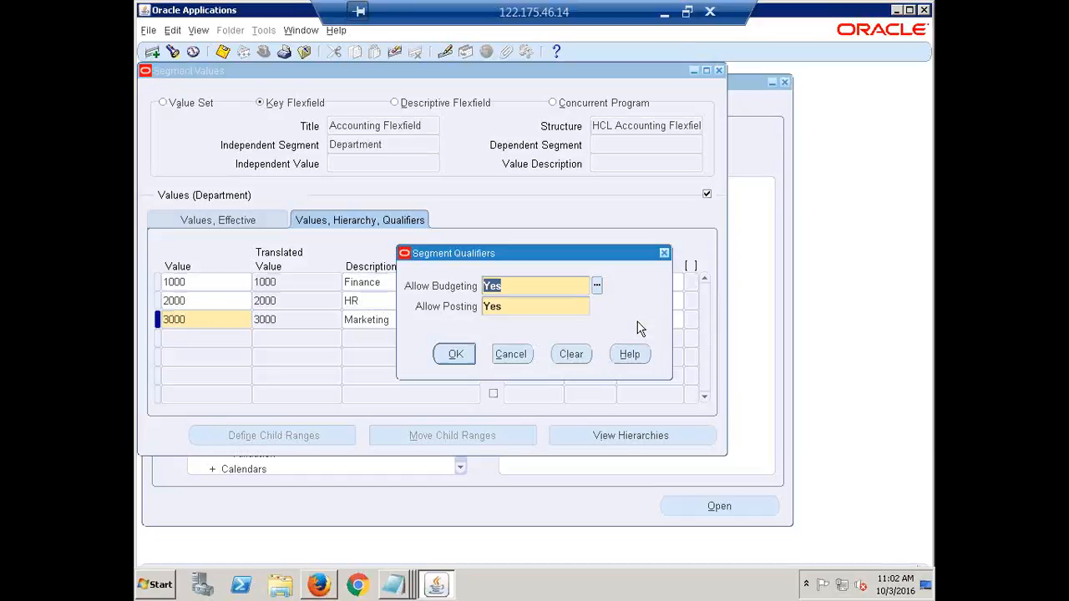
{"action": "left_click", "coordinate": [455, 355]}
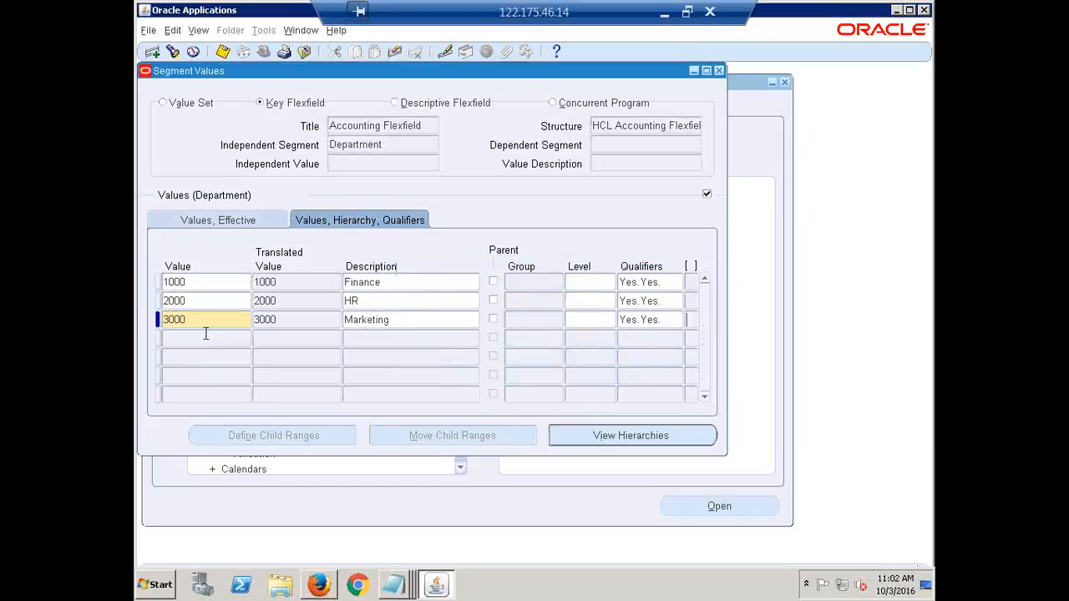
Step: Add Department value 4000 with description Sales, budgeting and posting both set to Yes, and save the Department values
{"action": "left_click", "coordinate": [201, 340]}
{"action": "type", "text": "4000"}
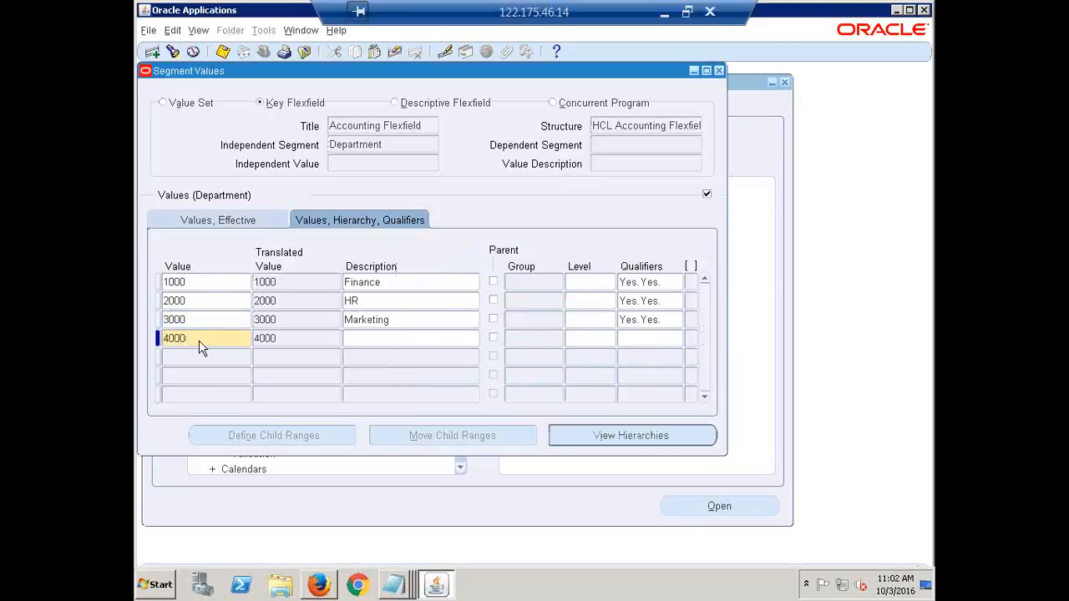
{"action": "key", "text": "Tab"}
{"action": "type", "text": "Salee"}
{"action": "key", "text": "BackSpace"}
{"action": "type", "text": "s"}
{"action": "left_click", "coordinate": [659, 338]}
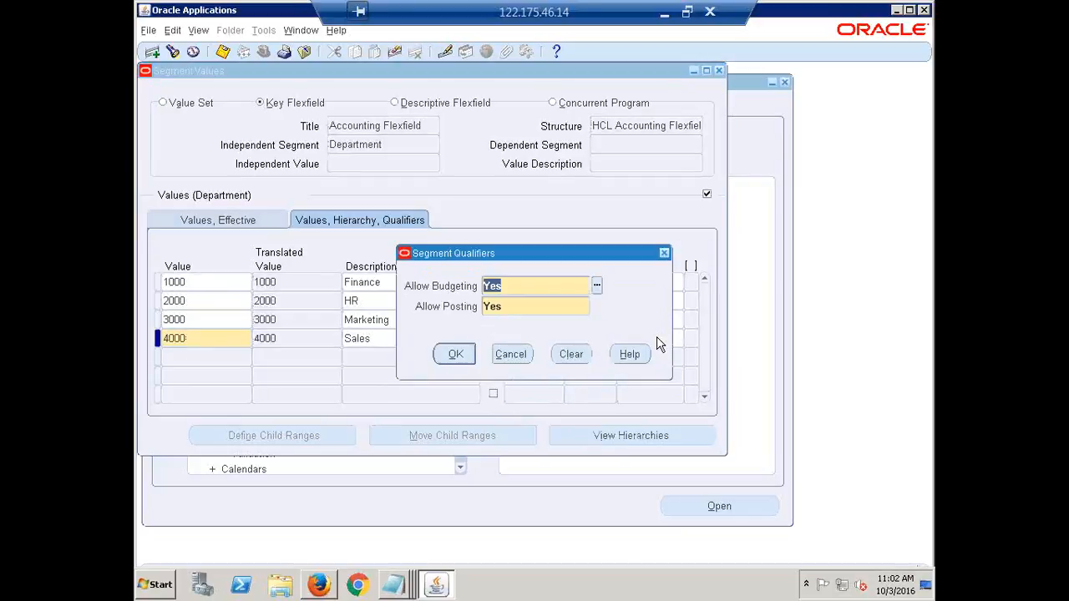
{"action": "left_click", "coordinate": [458, 355]}
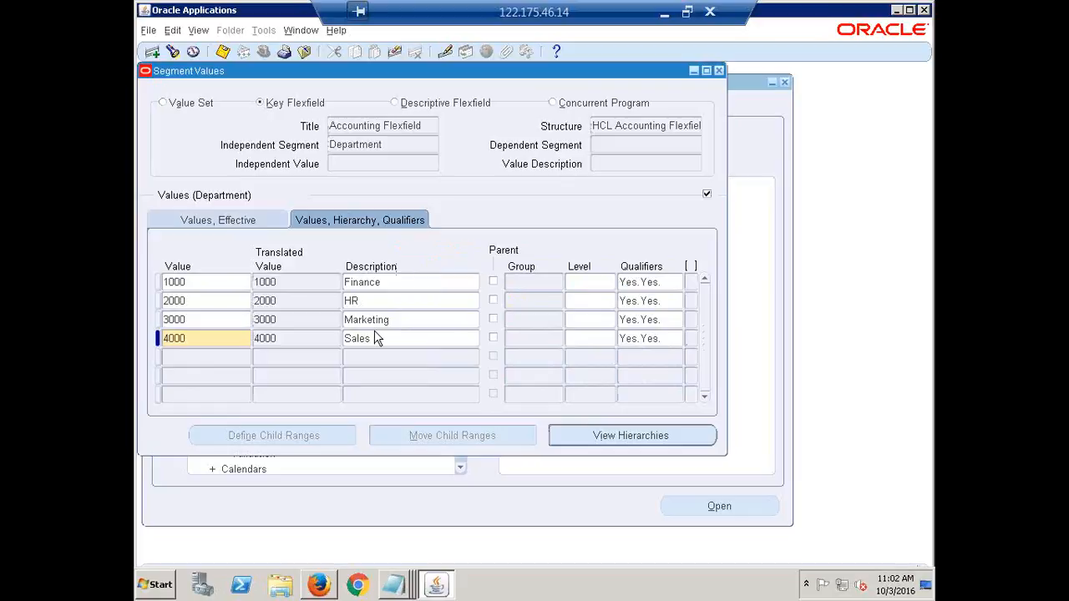
{"action": "key", "text": "ctrl+s"}
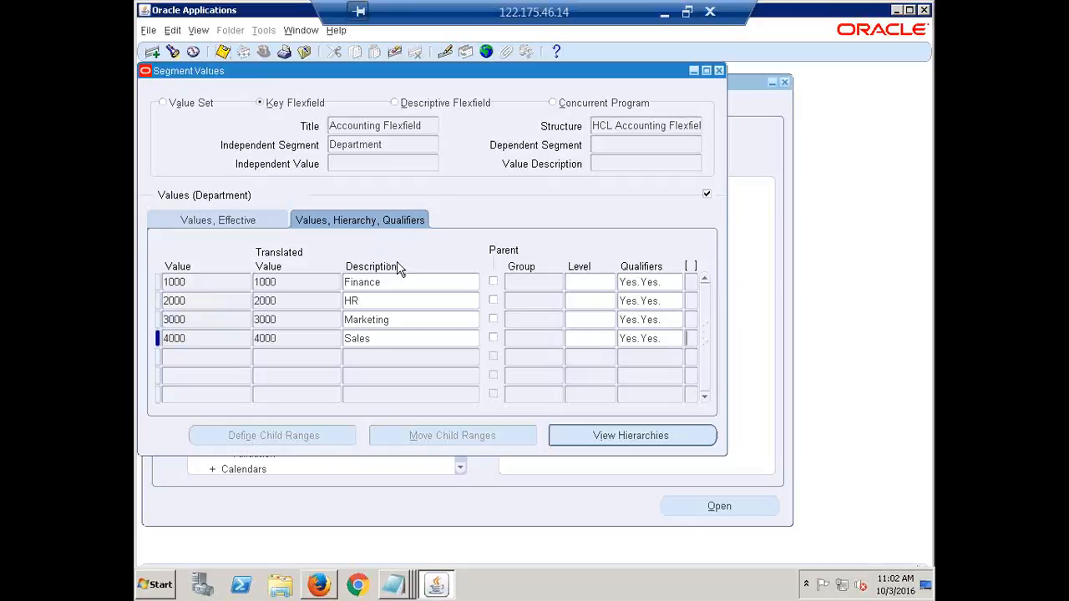
Step: Switch to the Account segment, add value 100000 with description Cash and open its segment qualifiers
{"action": "left_click", "coordinate": [392, 145]}
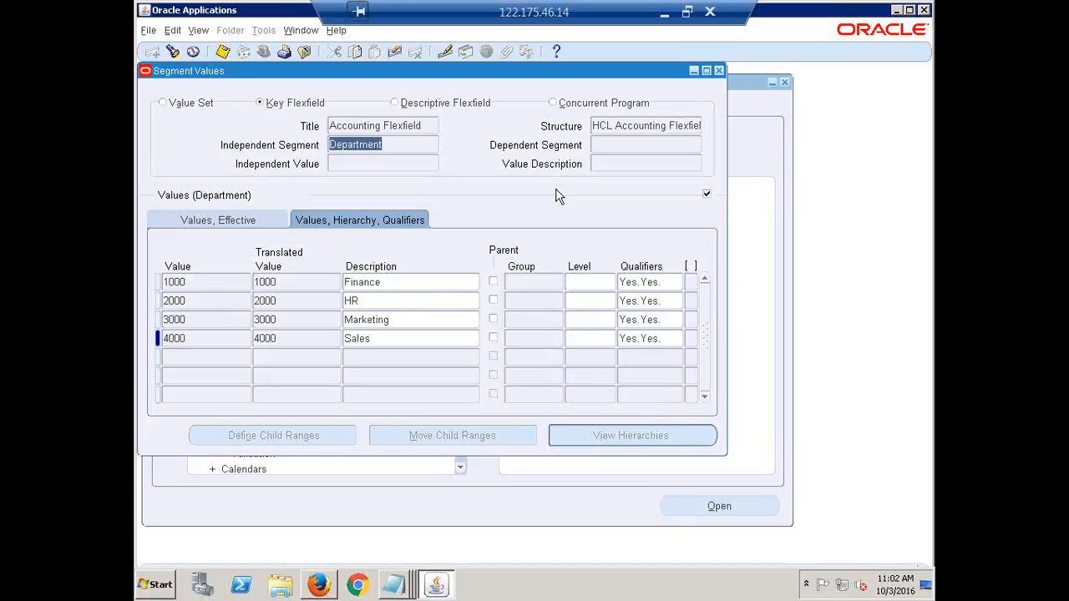
{"action": "key", "text": "Down"}
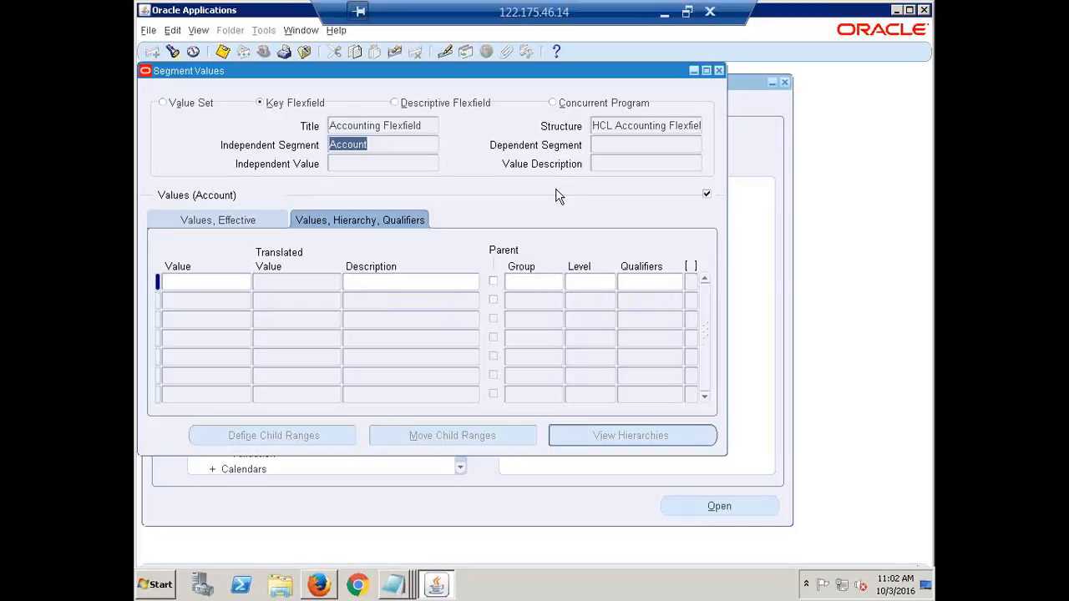
{"action": "left_click", "coordinate": [197, 284]}
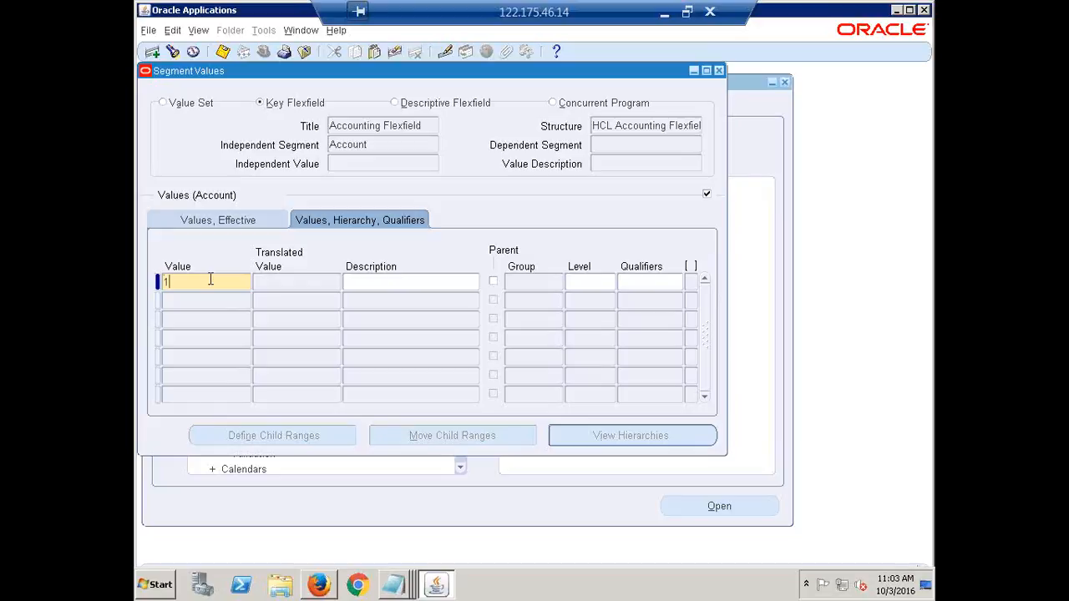
{"action": "type", "text": "00000"}
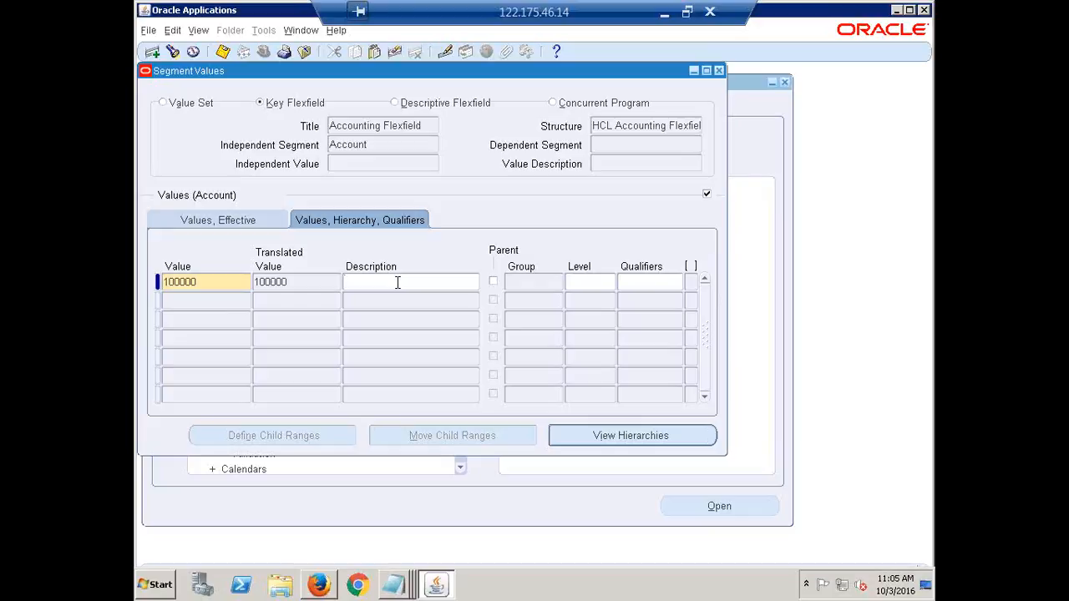
{"action": "type", "text": "Cash"}
{"action": "left_click", "coordinate": [660, 281]}
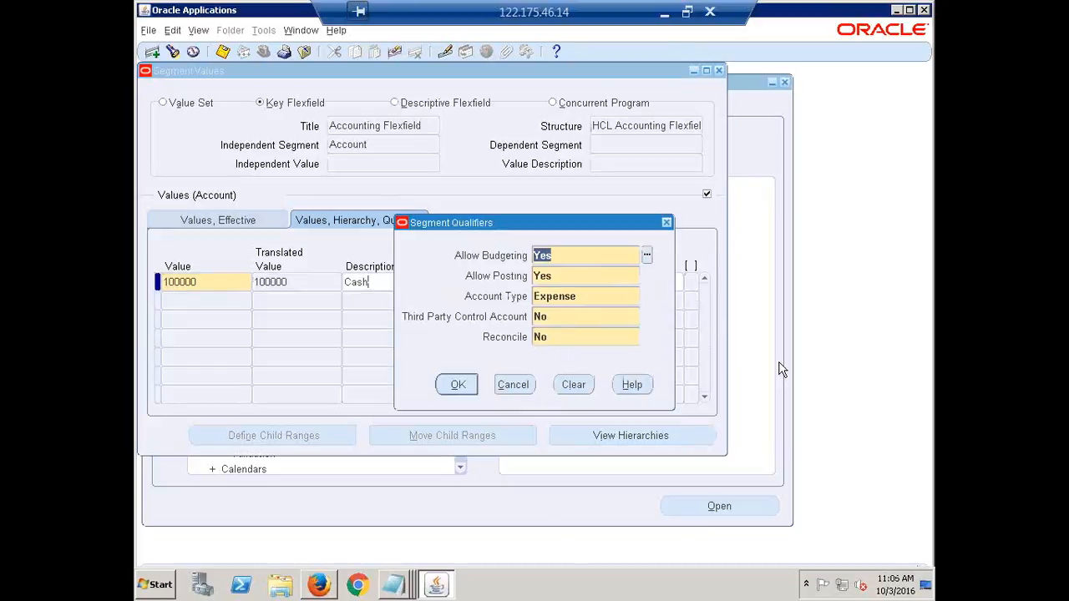
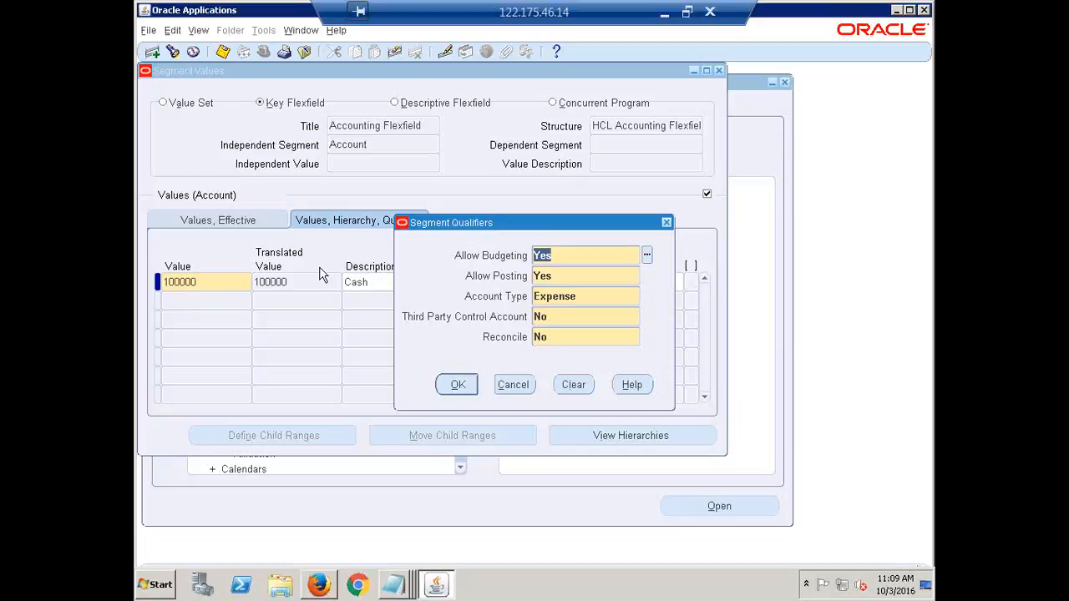
Step: Open the list of account types for the Cash value and go through the available types
{"action": "left_click", "coordinate": [562, 297]}
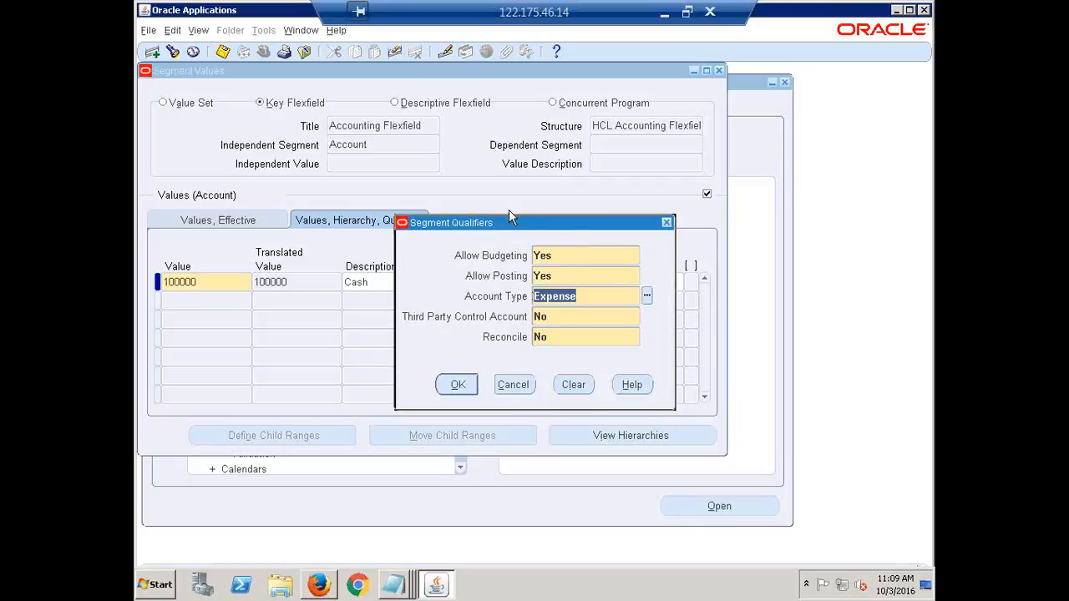
{"action": "left_click_drag", "start_coordinate": [508, 219], "coordinate": [625, 176]}
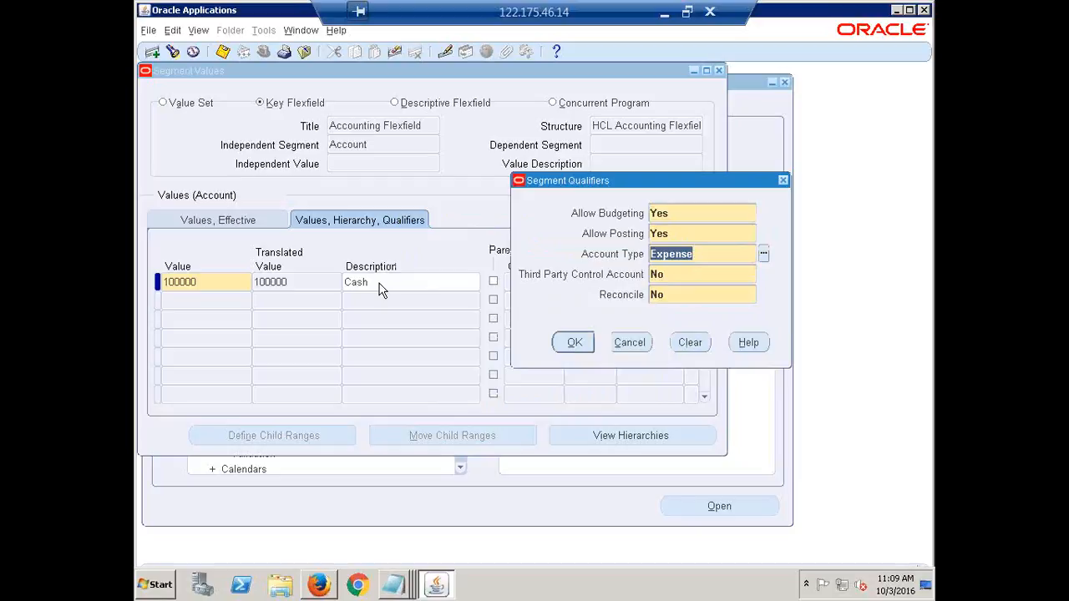
{"action": "left_click", "coordinate": [764, 256]}
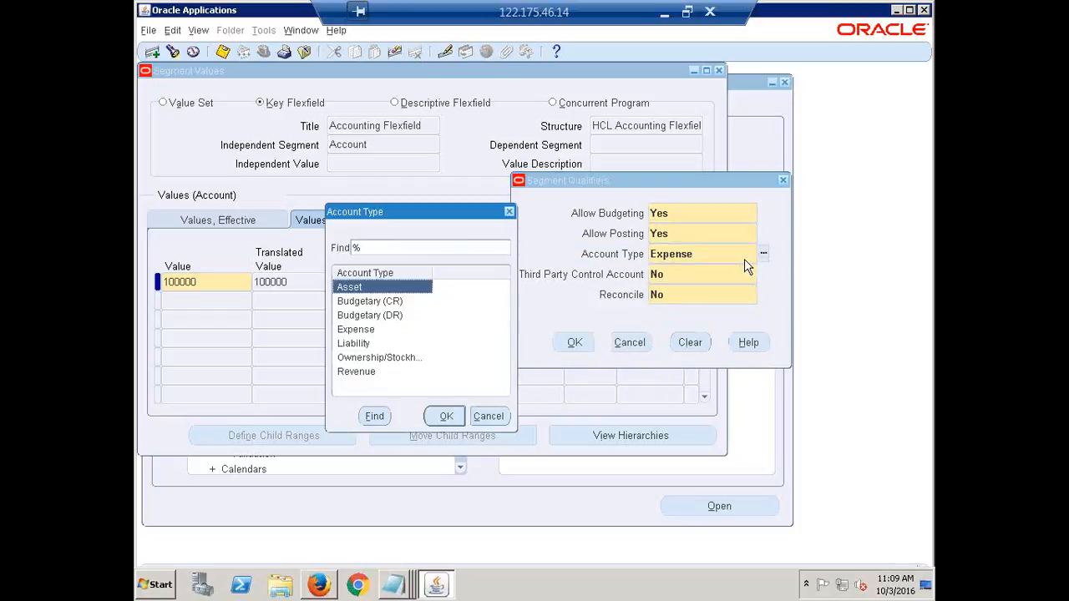
{"action": "left_click", "coordinate": [378, 302]}
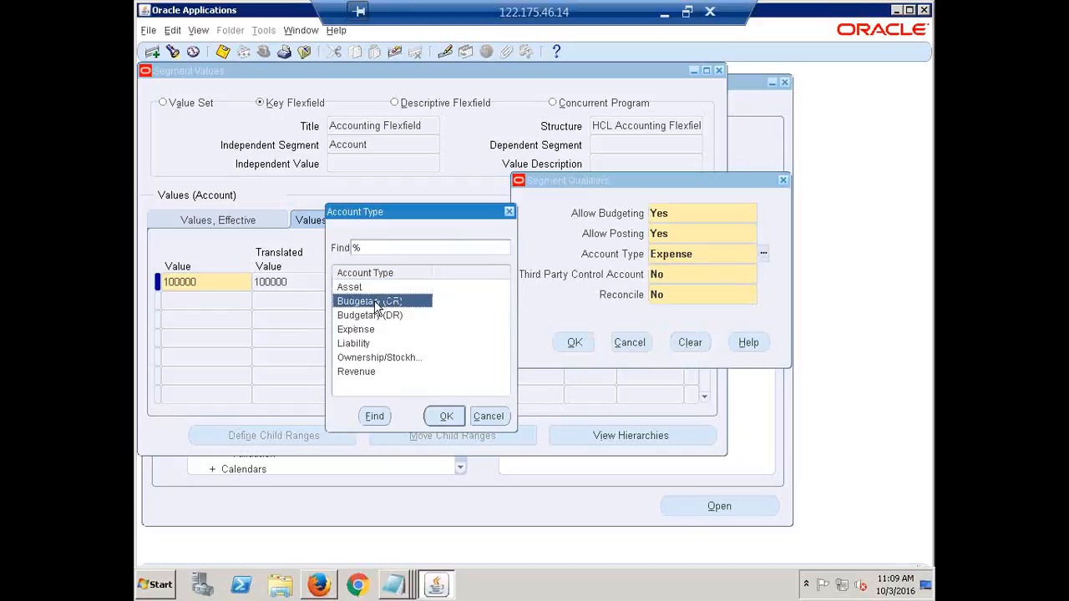
{"action": "left_click", "coordinate": [384, 317]}
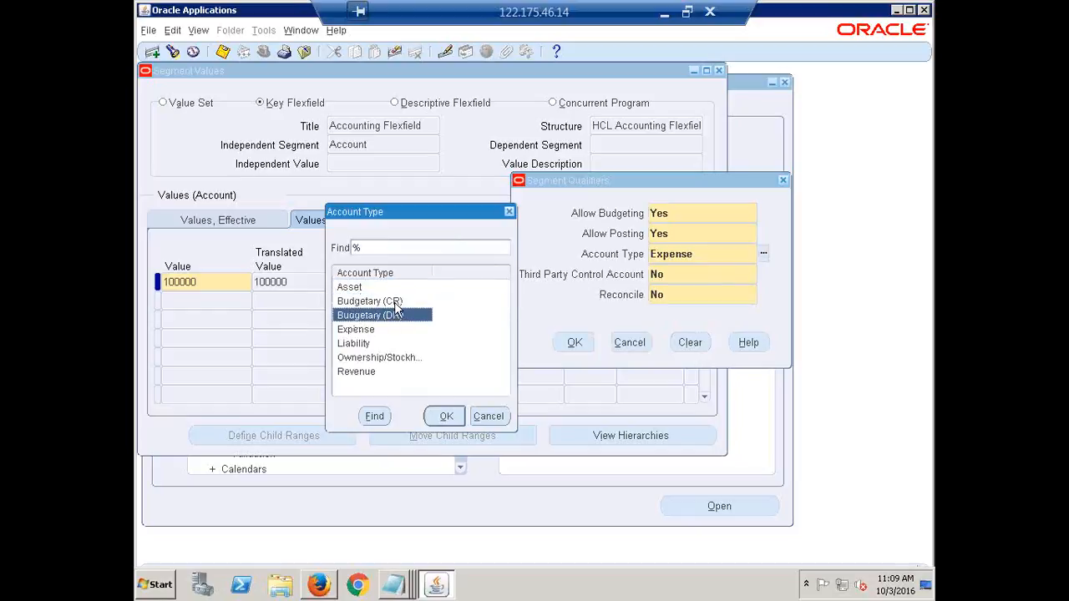
{"action": "left_click", "coordinate": [393, 304]}
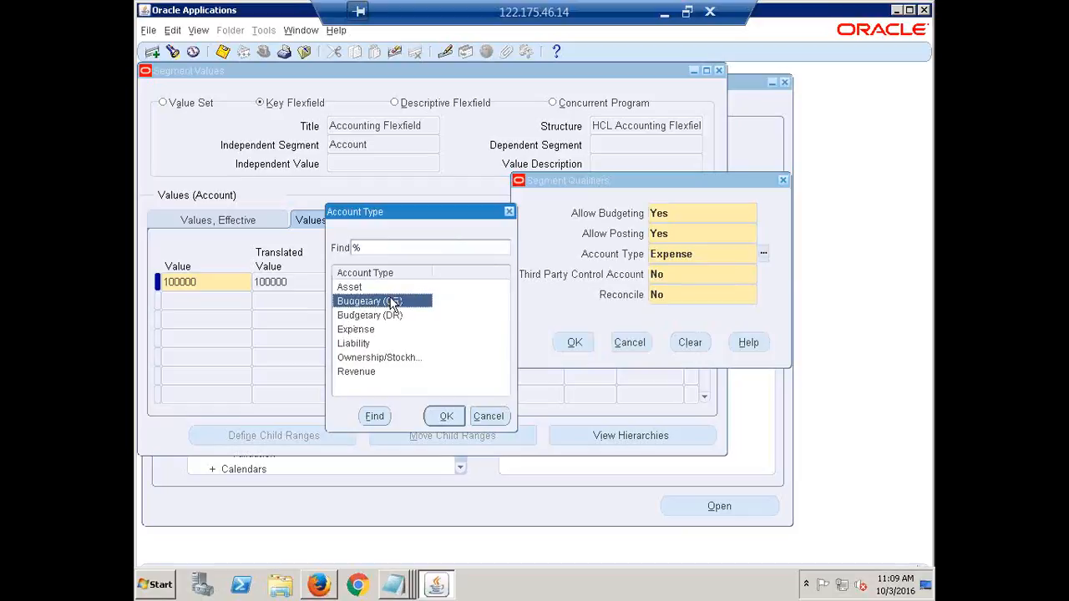
{"action": "left_click", "coordinate": [353, 290]}
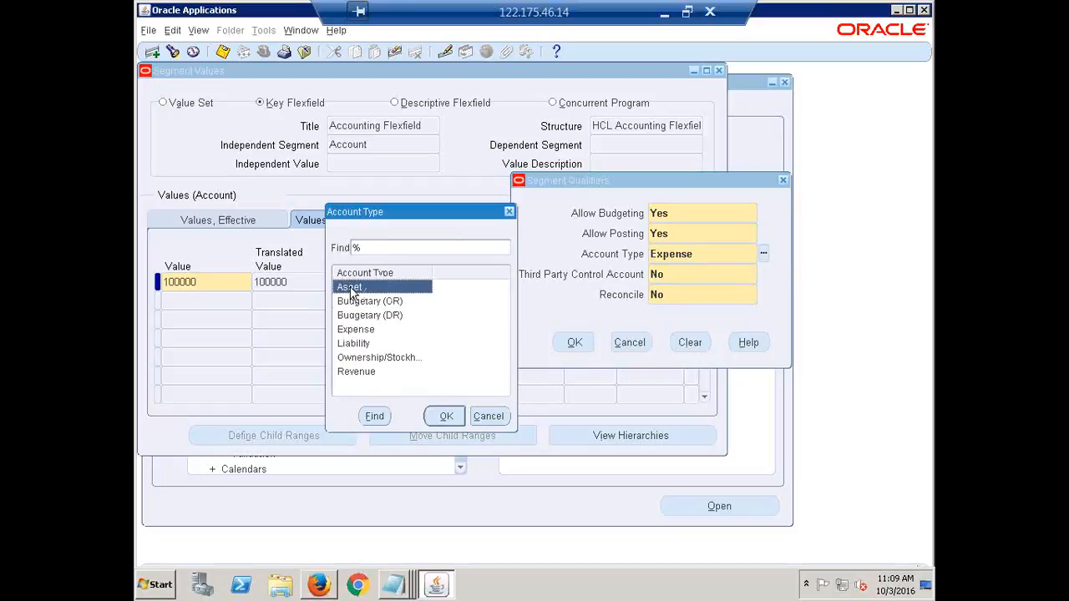
{"action": "left_click", "coordinate": [361, 331]}
{"action": "left_click", "coordinate": [358, 343]}
{"action": "left_click", "coordinate": [367, 359]}
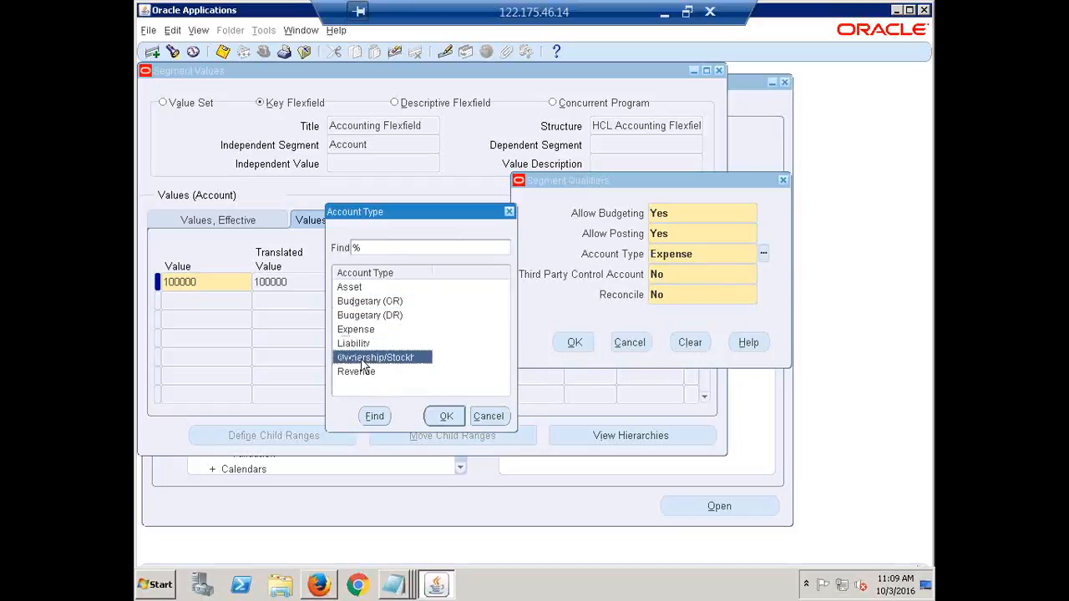
{"action": "left_click", "coordinate": [357, 373]}
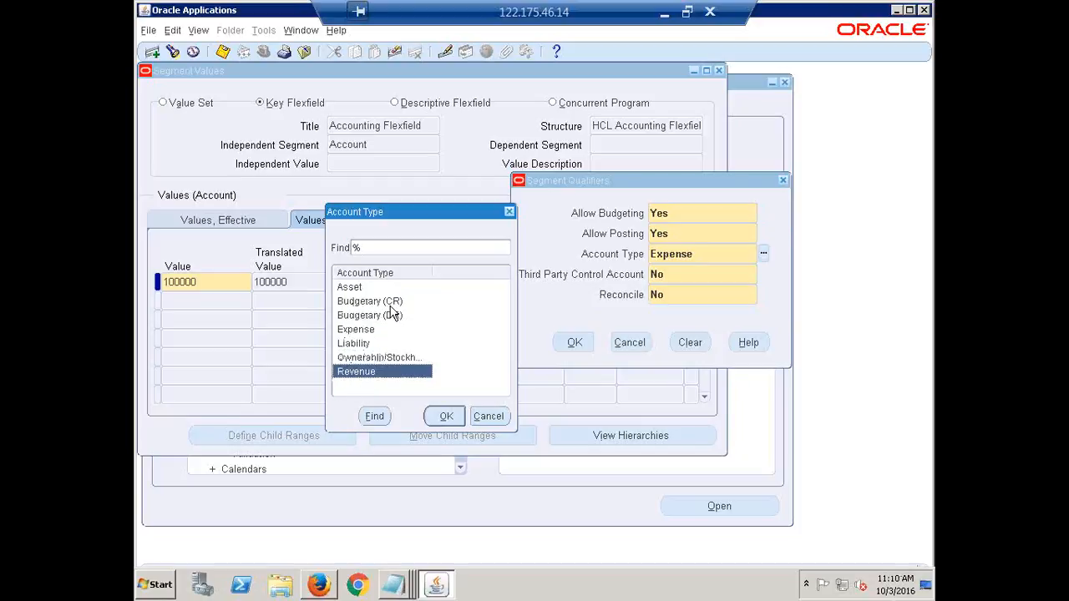
Step: Set the Cash value's account type to Asset and accept its qualifiers with Third Party Control Account and Reconcile at No
{"action": "left_click", "coordinate": [353, 289]}
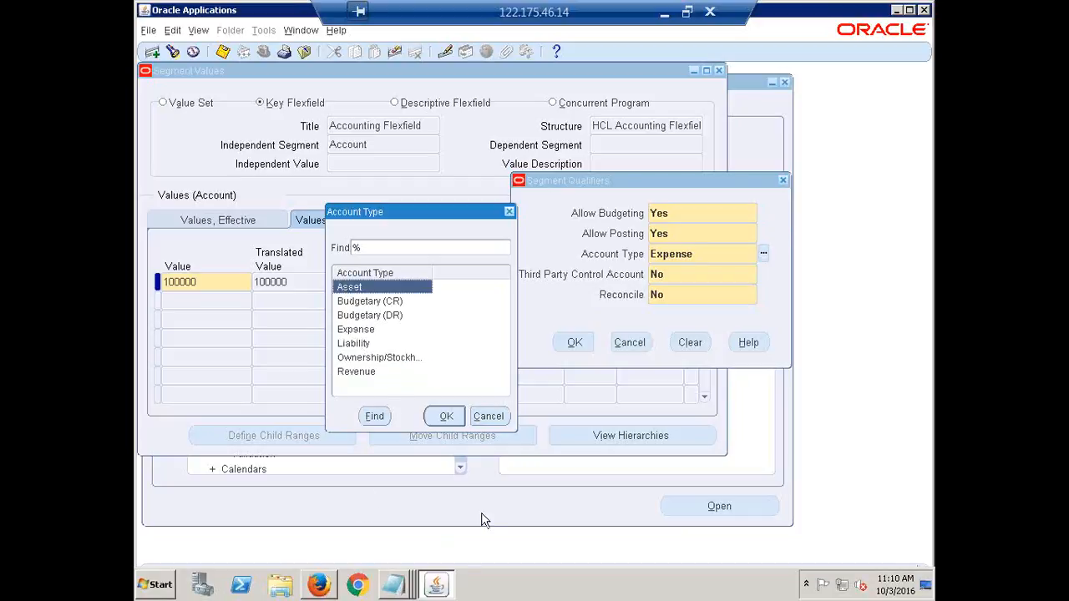
{"action": "left_click", "coordinate": [445, 415]}
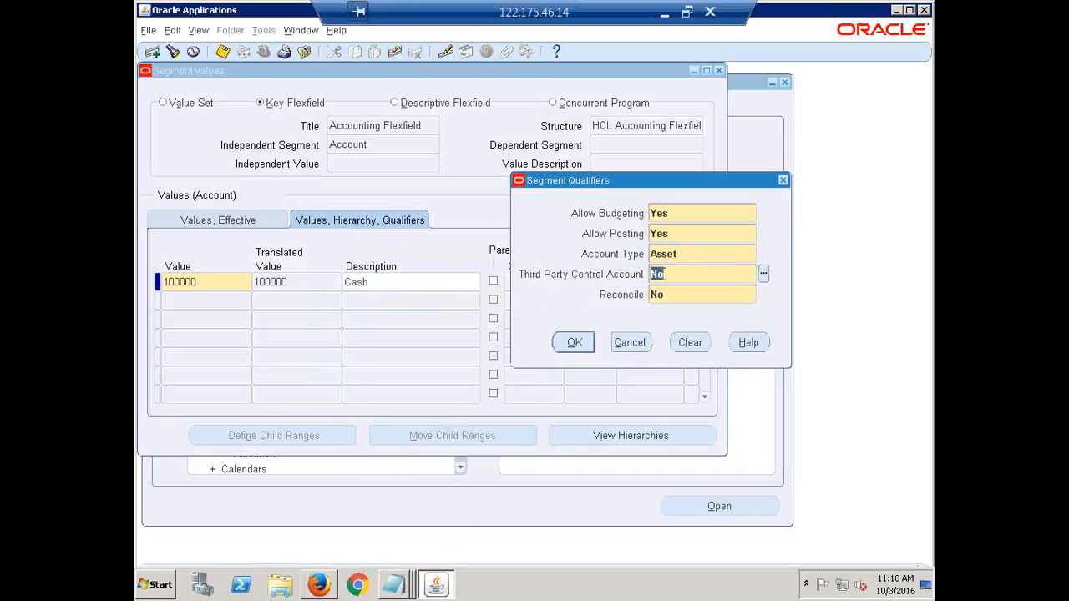
{"action": "left_click", "coordinate": [674, 273]}
{"action": "key", "text": "Return"}
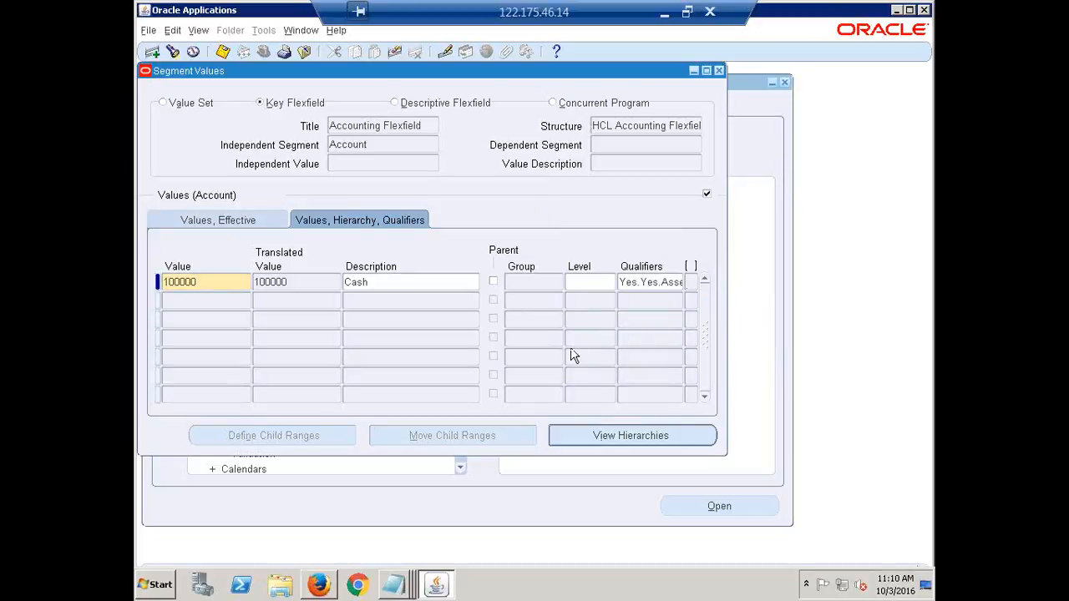
Step: Add Account value 200000 with description Retained Earnings below the Cash value
{"action": "left_click", "coordinate": [203, 301]}
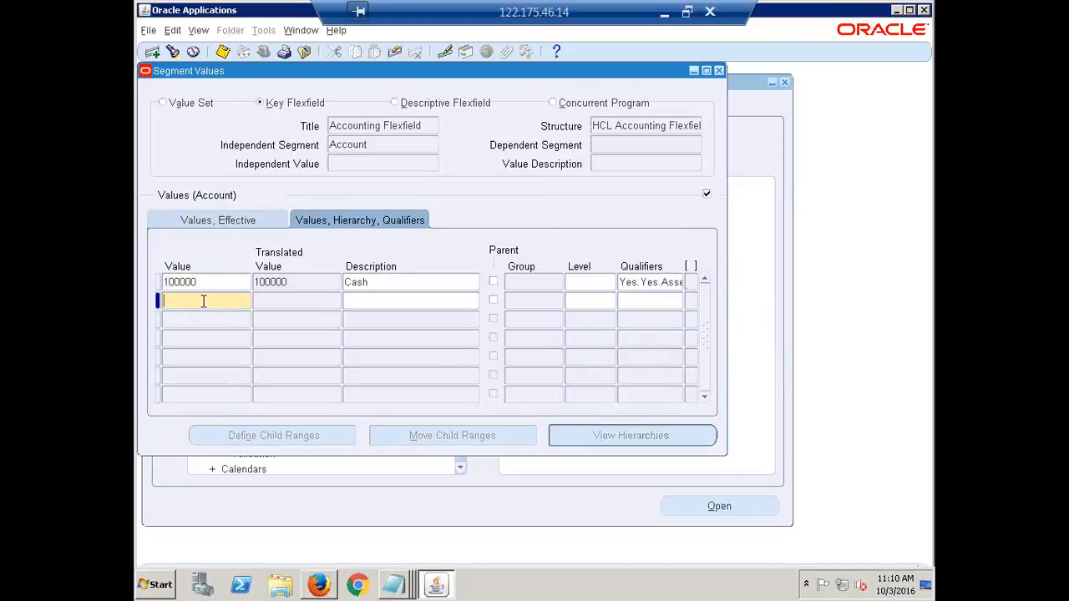
{"action": "type", "text": "2"}
{"action": "key", "text": "BackSpace"}
{"action": "type", "text": "200000"}
{"action": "key", "text": "Tab"}
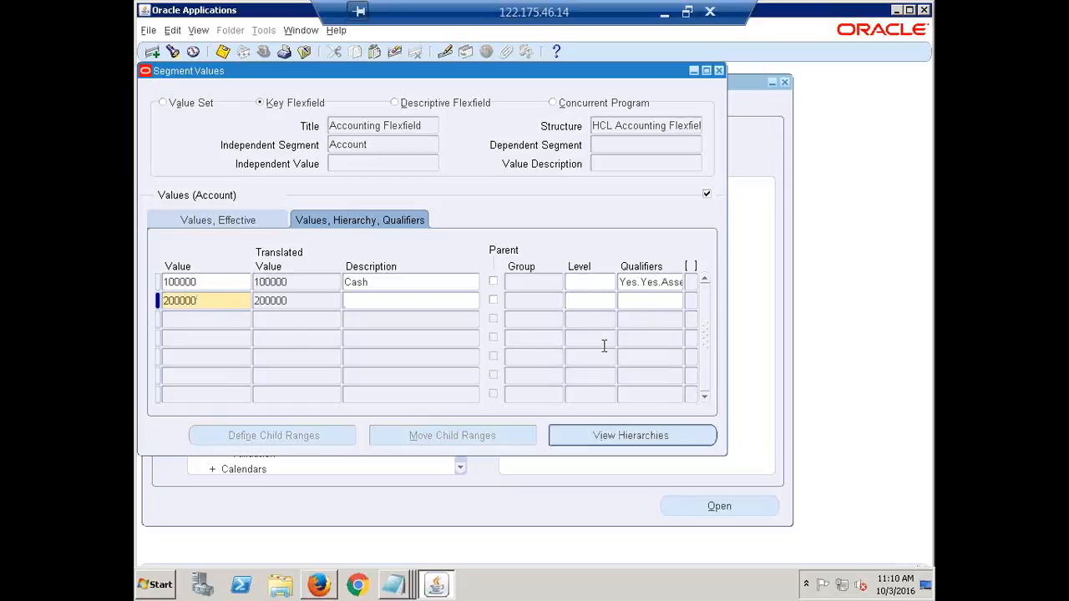
{"action": "type", "text": "Retained Earnings"}
{"action": "left_click_drag", "start_coordinate": [445, 301], "coordinate": [287, 282]}
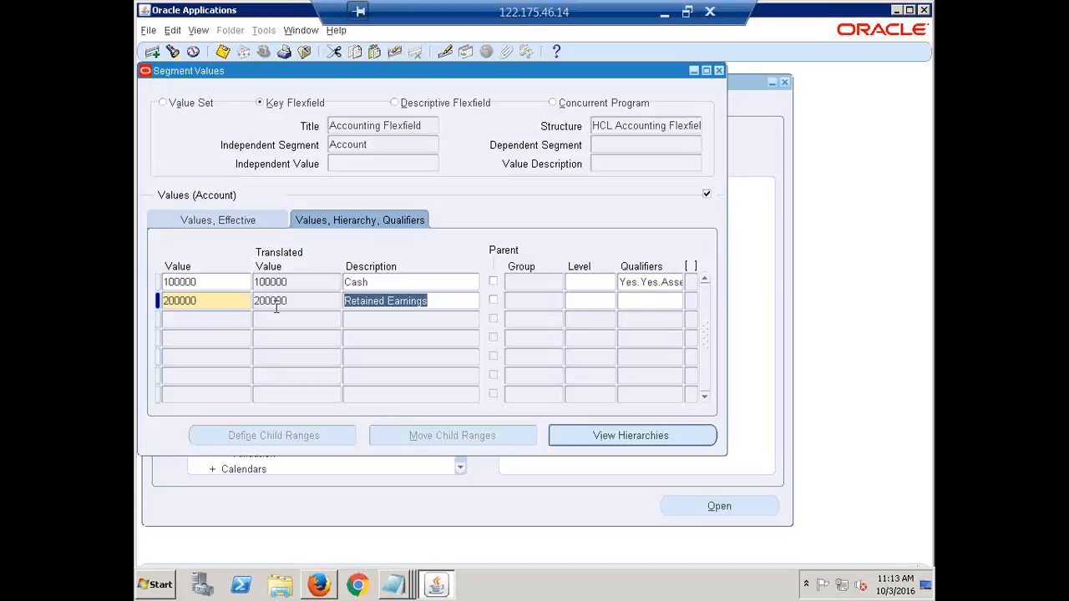
{"action": "left_click", "coordinate": [453, 302]}
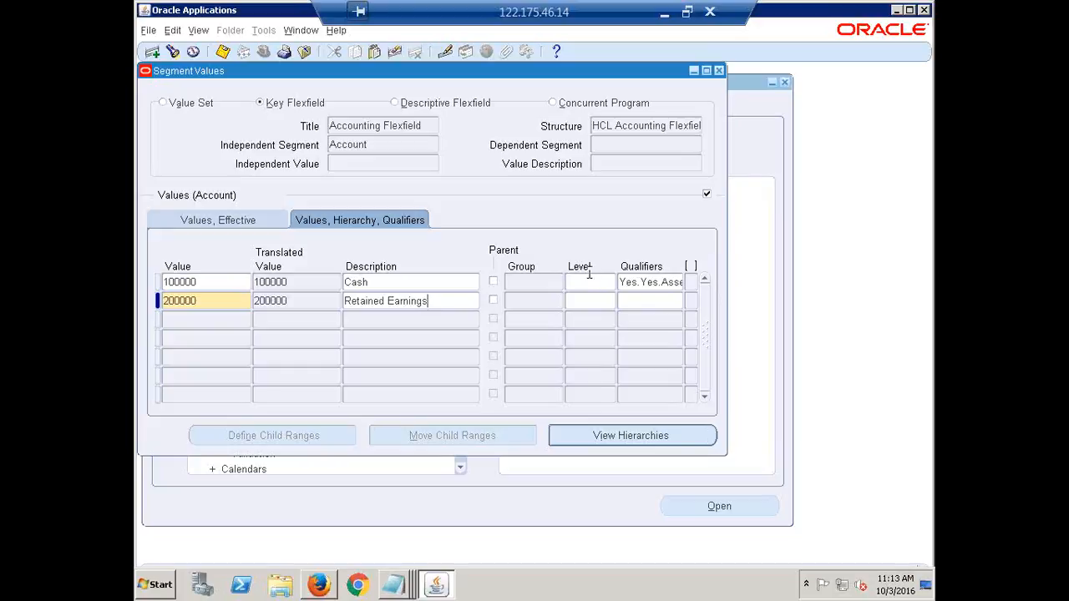
Step: Set the Retained Earnings value's account type to Ownership/Stockholder's Equity and accept its qualifiers with Third Party Control Account and Reconcile at No
{"action": "left_click", "coordinate": [647, 300]}
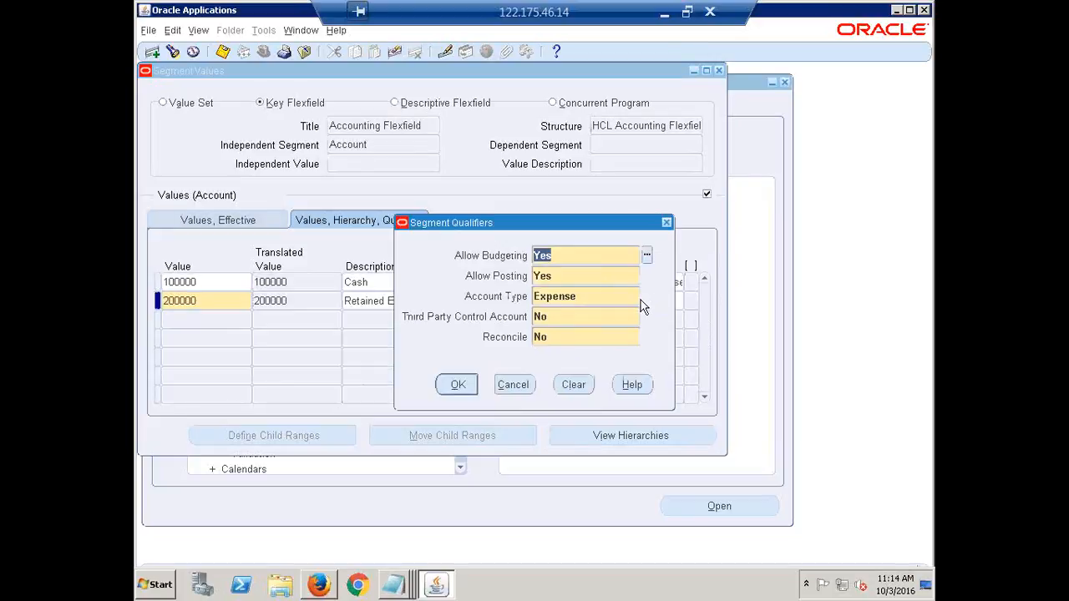
{"action": "left_click", "coordinate": [601, 296]}
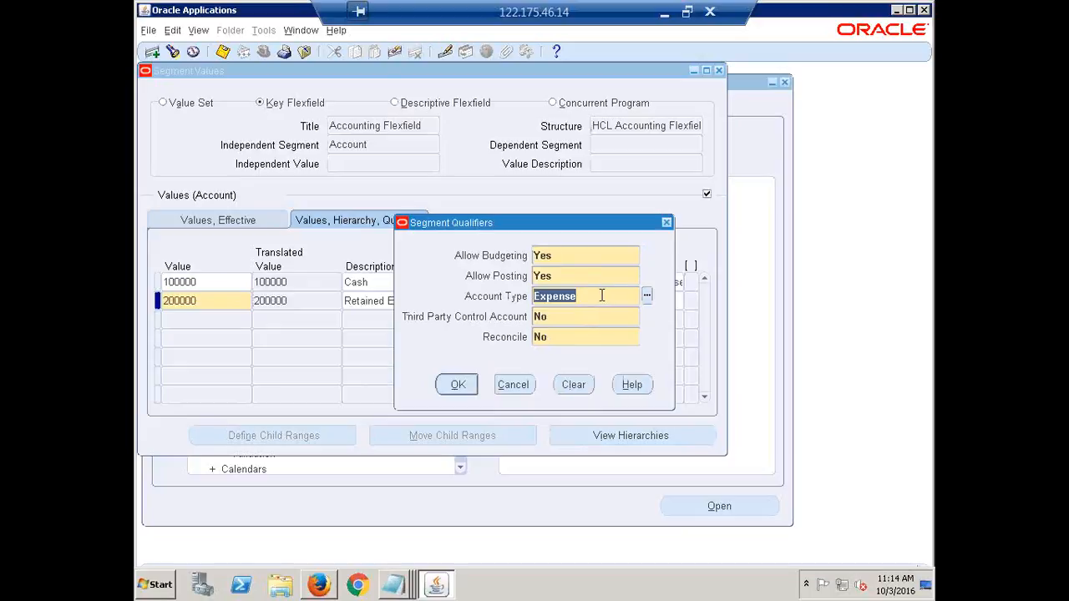
{"action": "key", "text": "ctrl+l"}
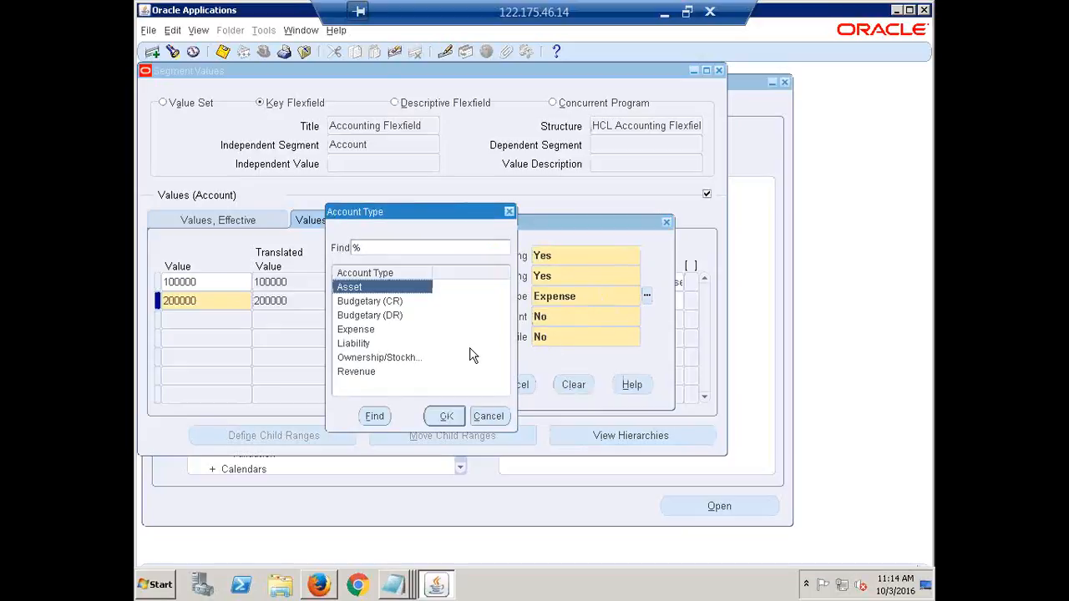
{"action": "left_click", "coordinate": [392, 359]}
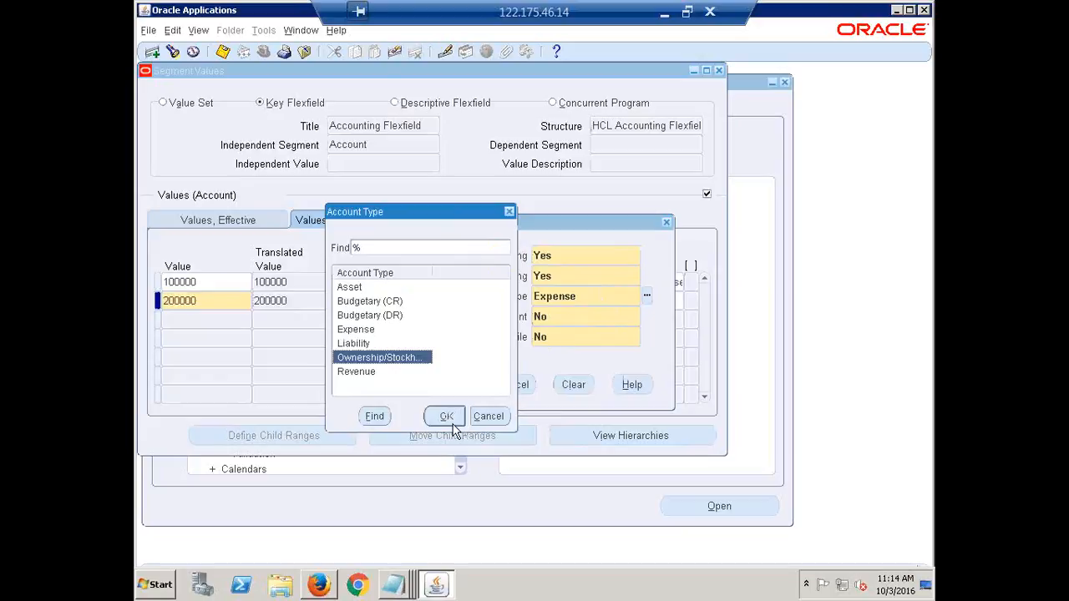
{"action": "left_click", "coordinate": [449, 417]}
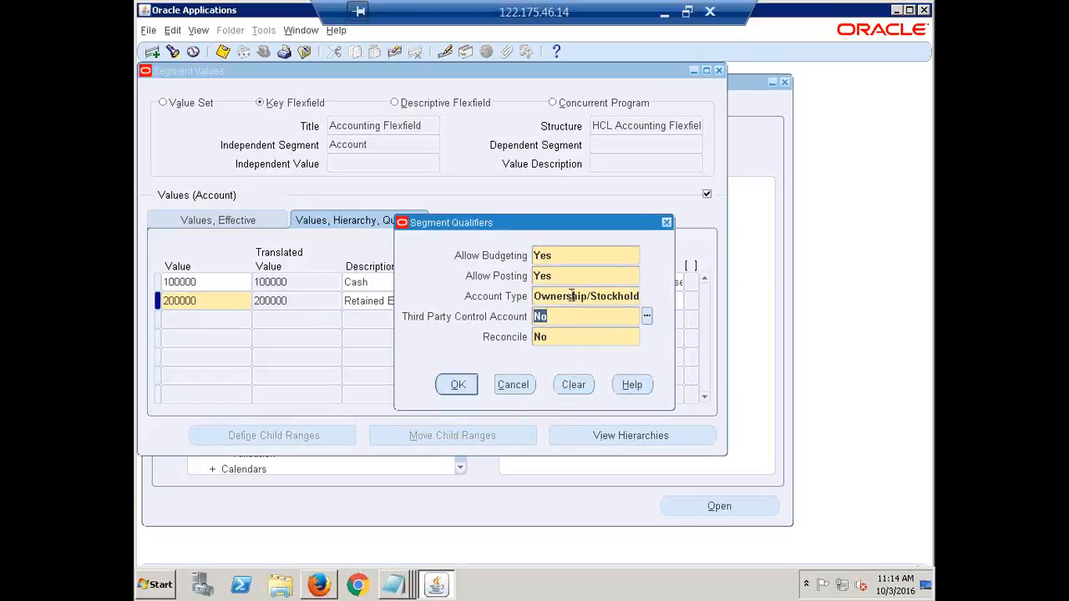
{"action": "left_click_drag", "start_coordinate": [555, 303], "coordinate": [697, 288]}
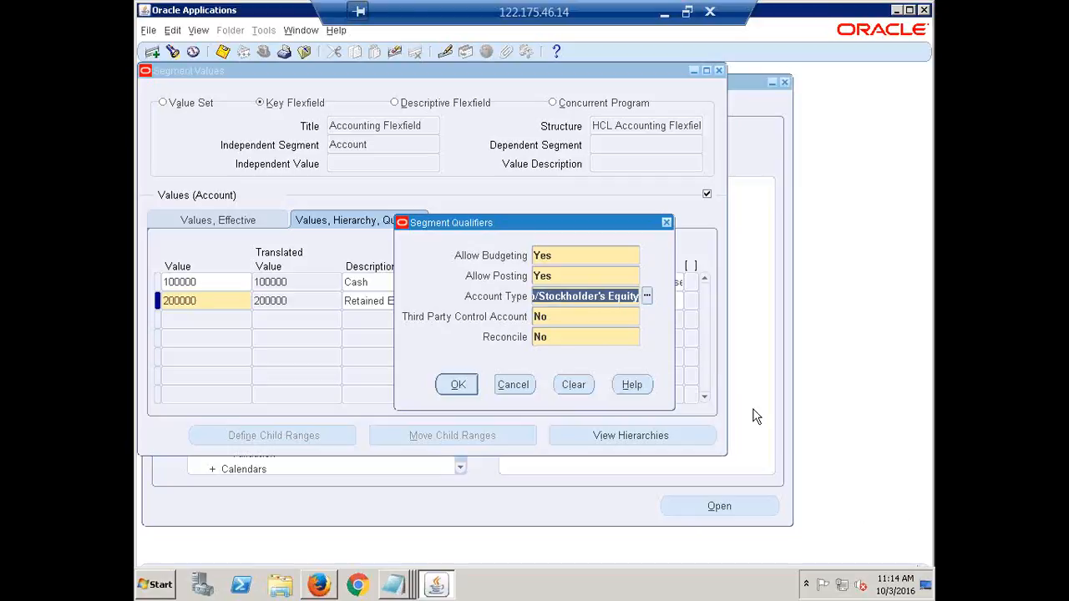
{"action": "left_click", "coordinate": [580, 316]}
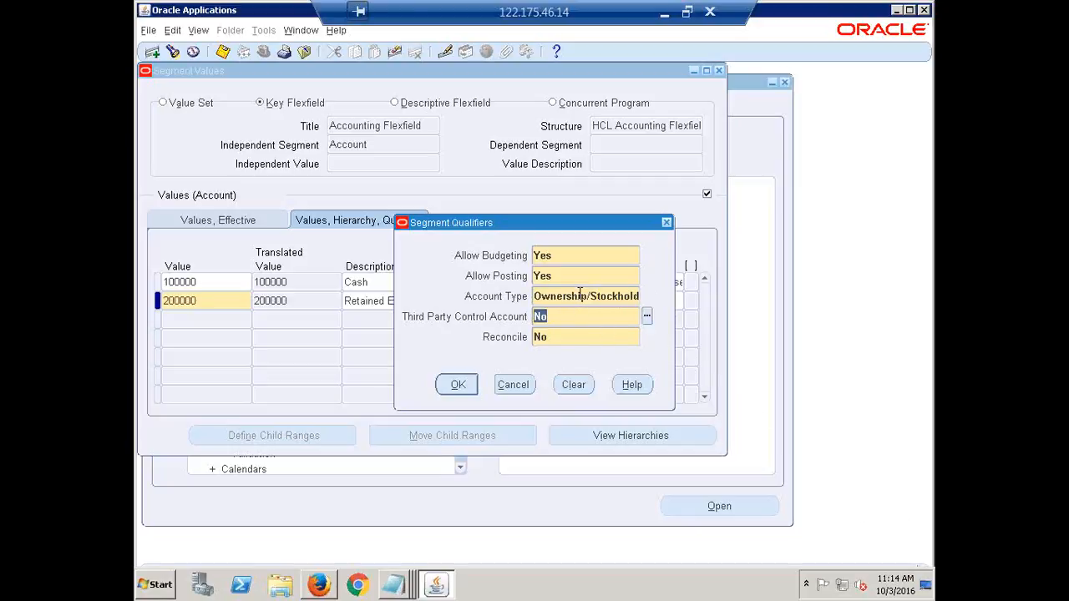
{"action": "left_click", "coordinate": [580, 294]}
{"action": "left_click", "coordinate": [580, 294]}
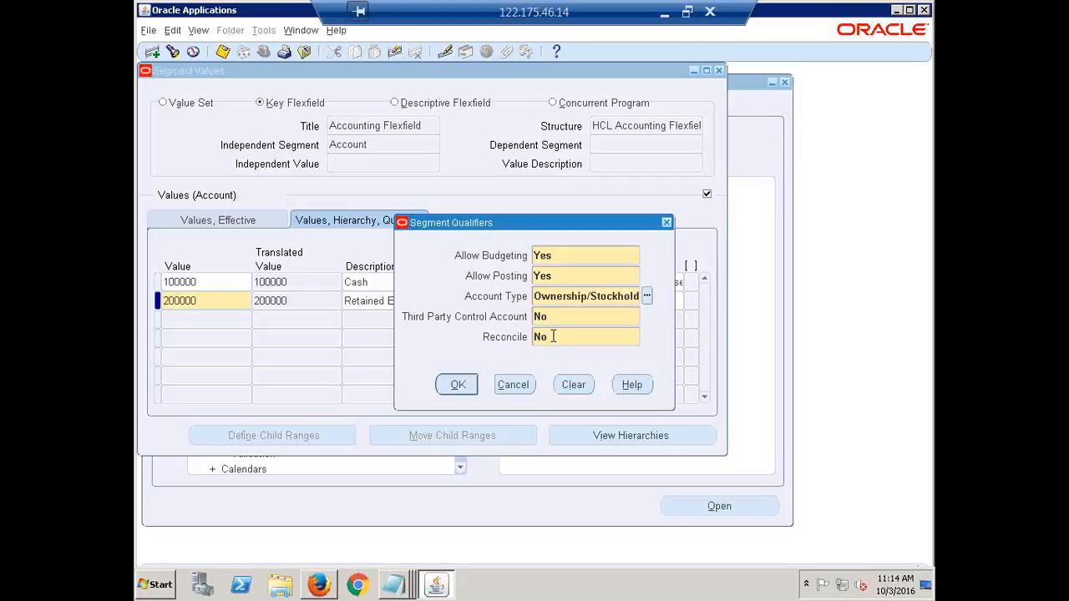
{"action": "left_click", "coordinate": [457, 384]}
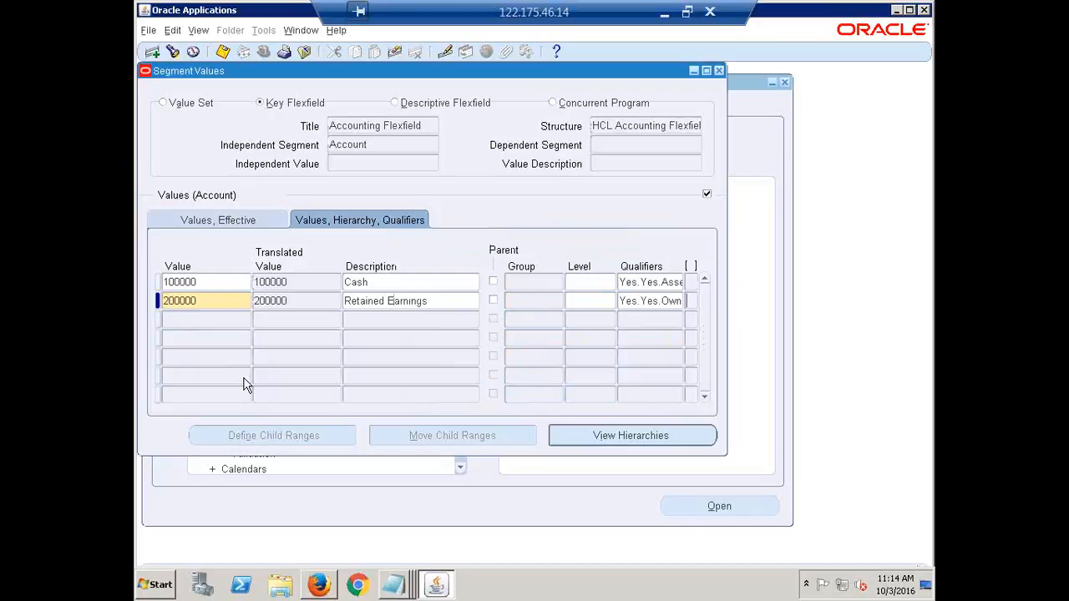
Step: Add Account value 300000 with description Salaries below Retained Earnings
{"action": "left_click", "coordinate": [198, 319]}
{"action": "type", "text": "30000"}
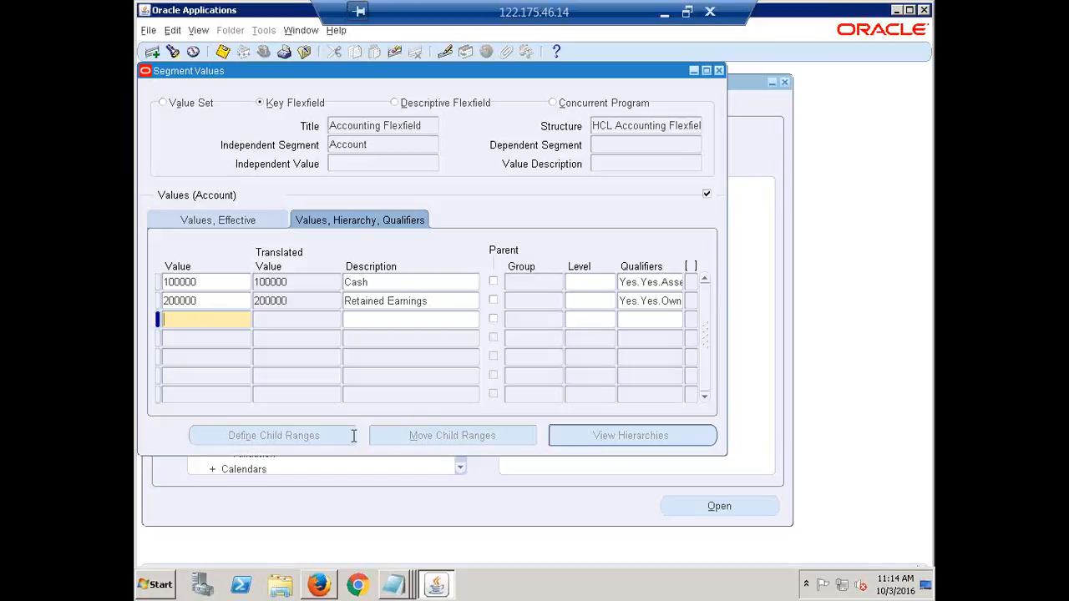
{"action": "type", "text": "0"}
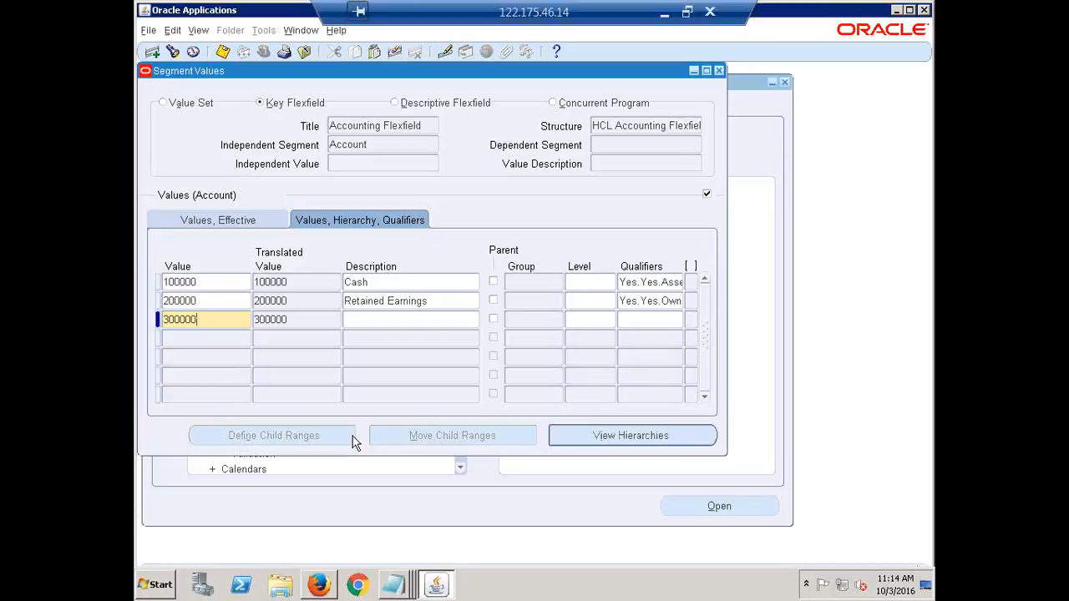
{"action": "key", "text": "Tab"}
{"action": "type", "text": "Sa"}
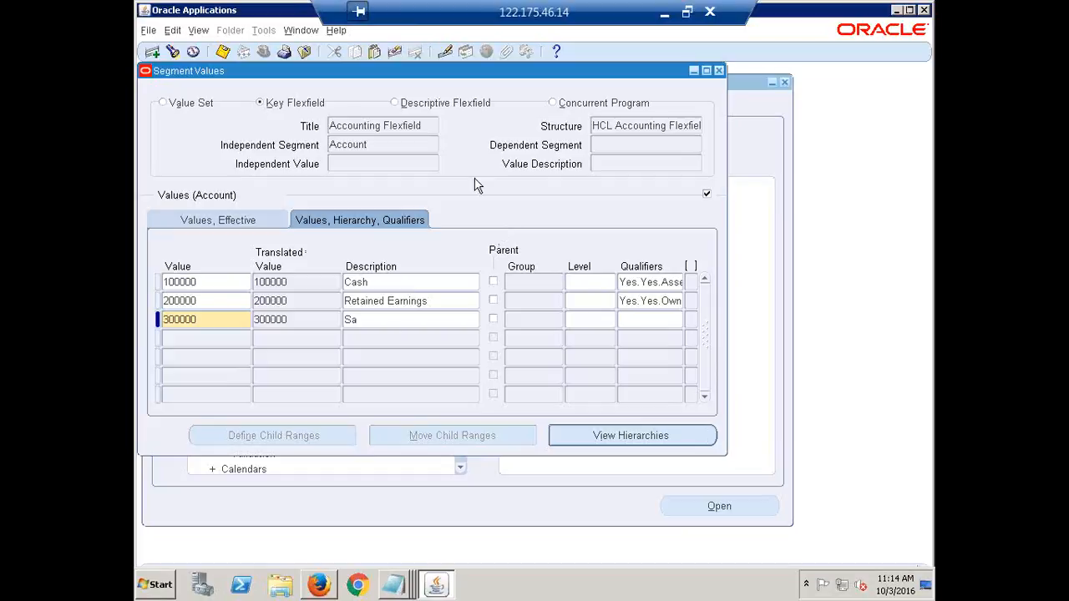
{"action": "type", "text": "lari"}
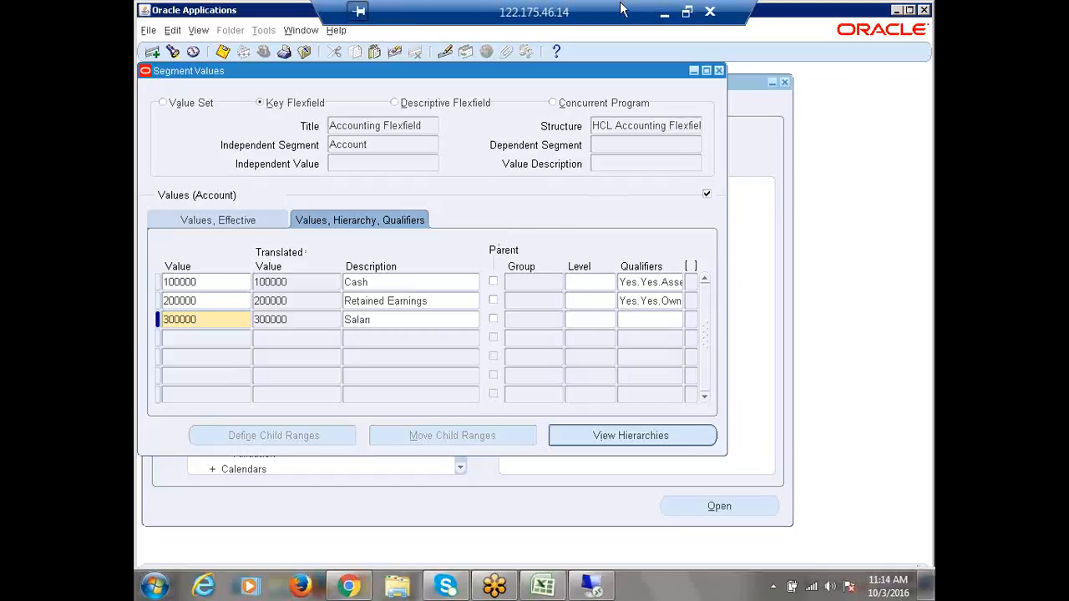
{"action": "type", "text": "es"}
{"action": "left_click", "coordinate": [711, 13]}
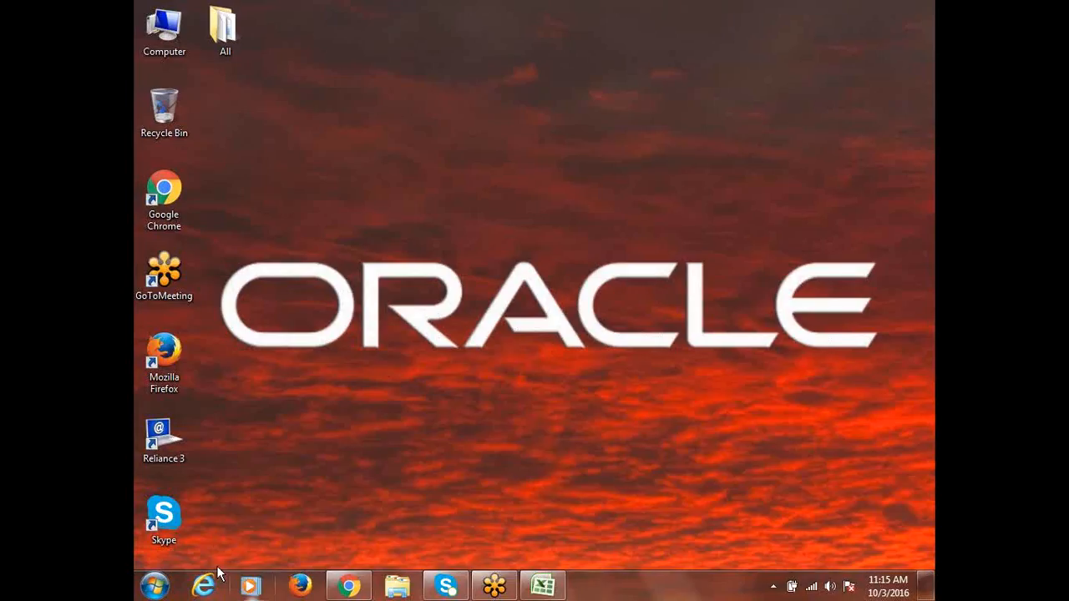
{"action": "left_click", "coordinate": [154, 585]}
{"action": "left_click", "coordinate": [209, 159]}
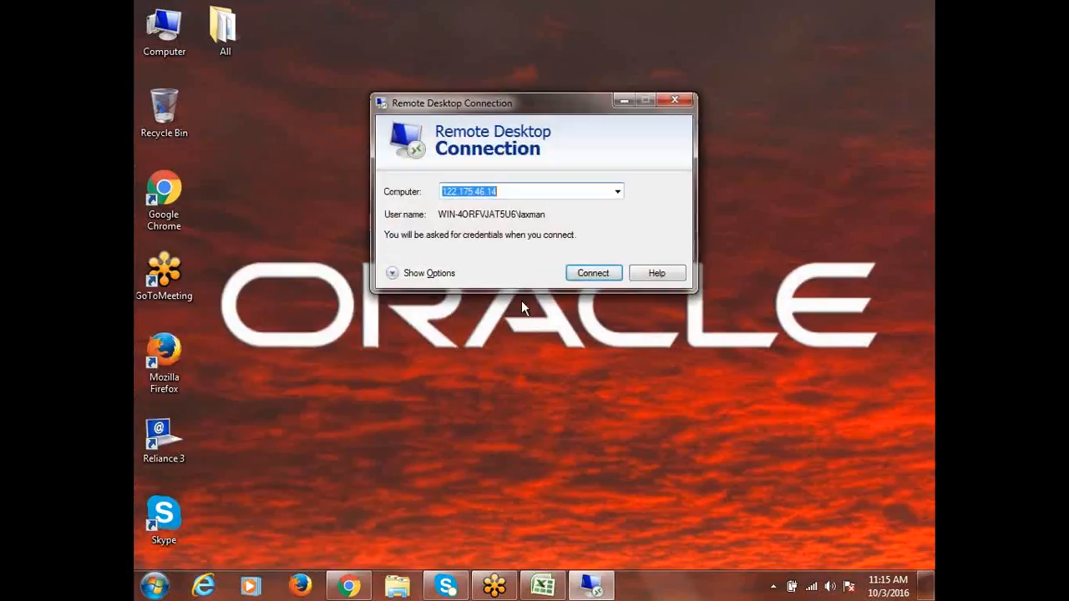
{"action": "left_click", "coordinate": [582, 278]}
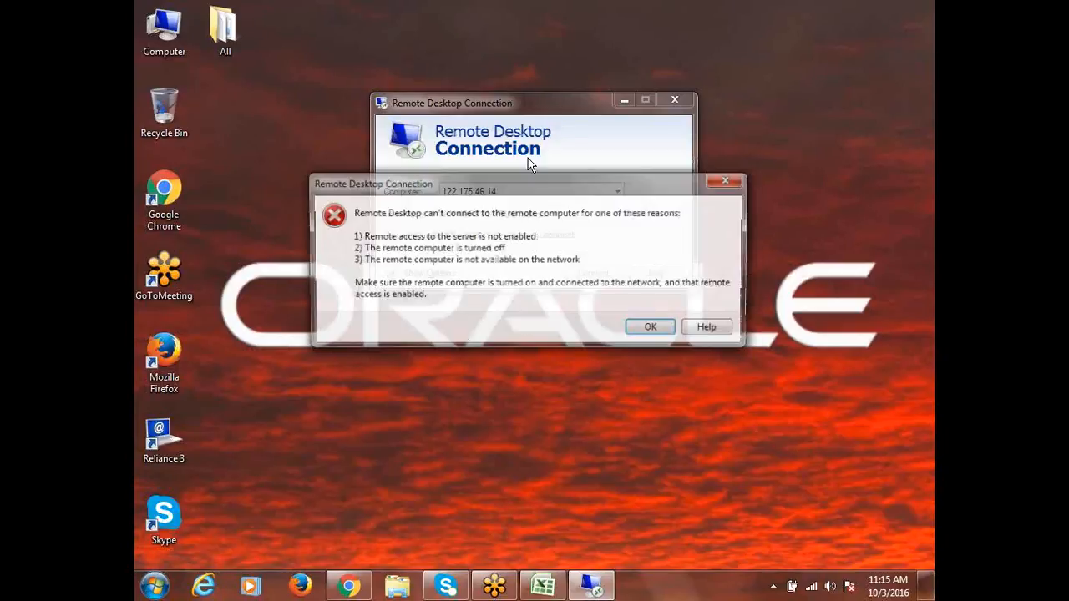
{"action": "left_click", "coordinate": [656, 330]}
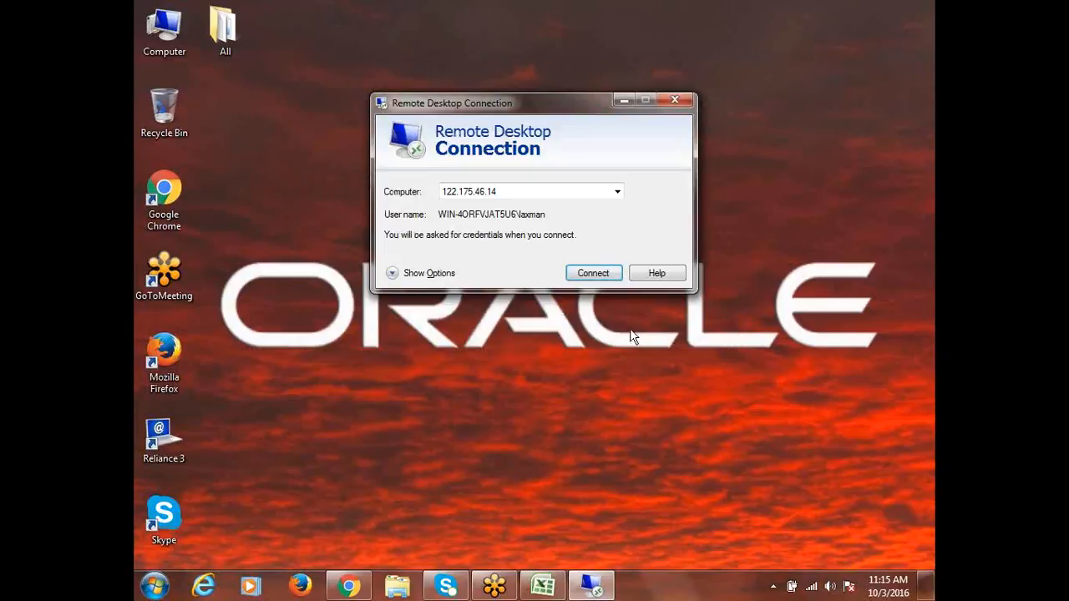
{"action": "left_click", "coordinate": [605, 276]}
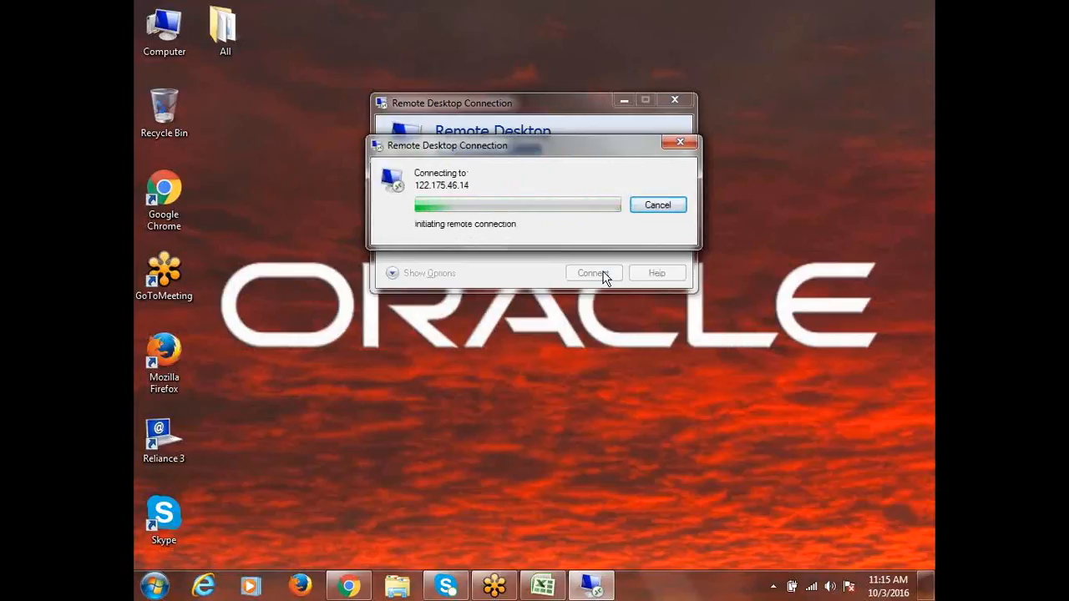
{"action": "left_click", "coordinate": [680, 144]}
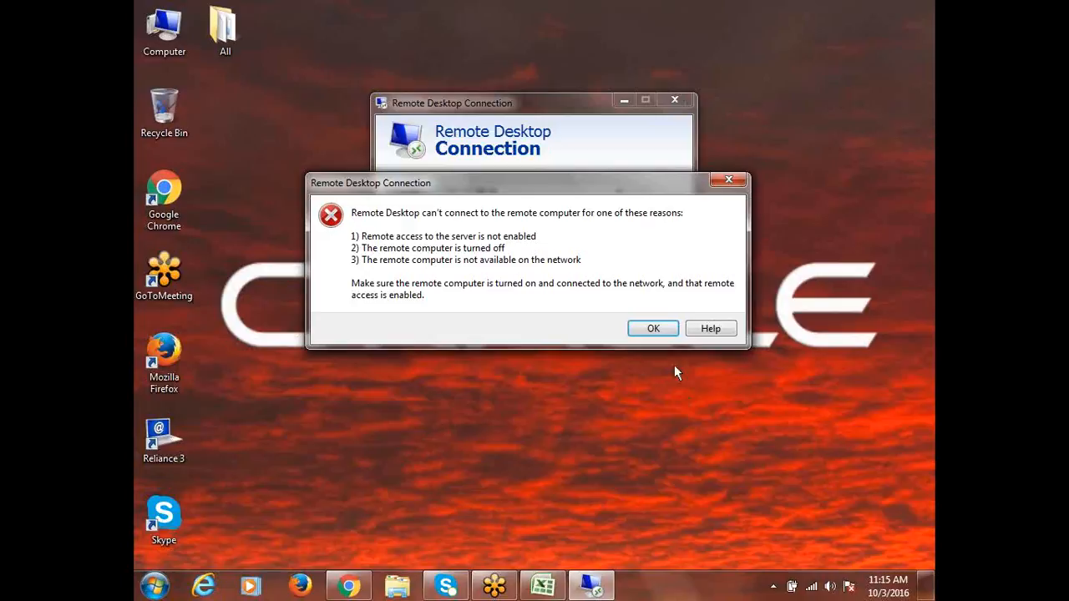
{"action": "left_click", "coordinate": [650, 329]}
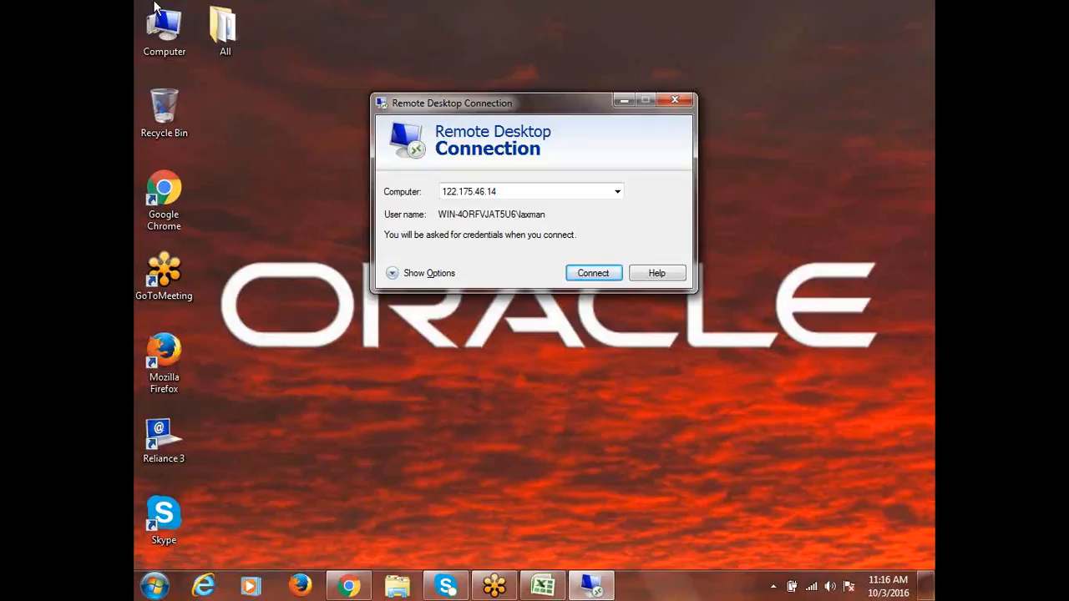
Step: Connect the local computer to the India2 wireless network and close the Remote Desktop Connection window
{"action": "mouse_move", "coordinate": [445, 588]}
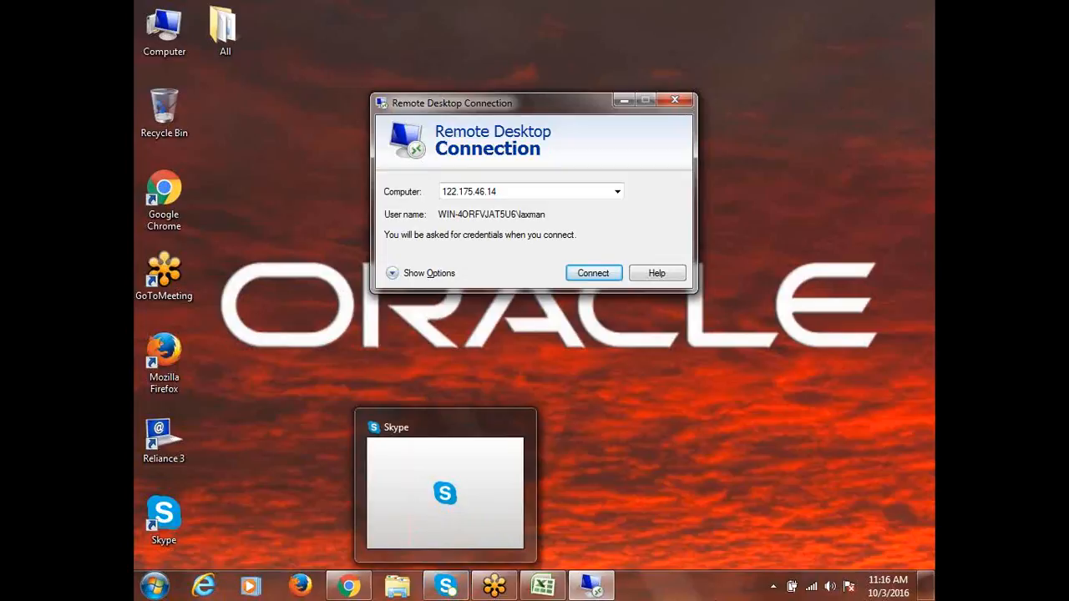
{"action": "left_click", "coordinate": [810, 587]}
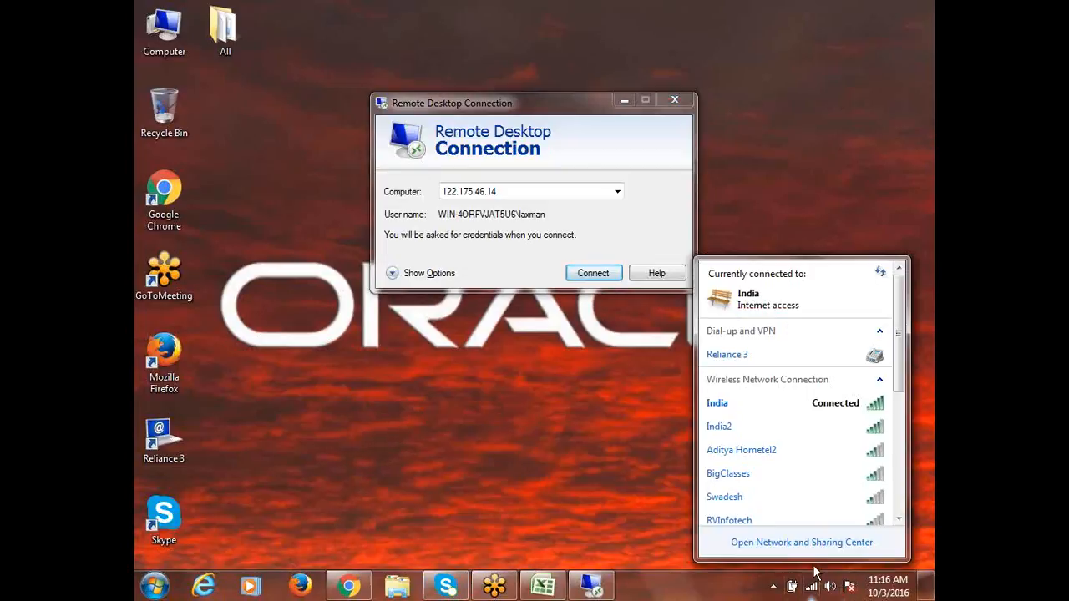
{"action": "left_click", "coordinate": [764, 430]}
{"action": "left_click", "coordinate": [853, 451]}
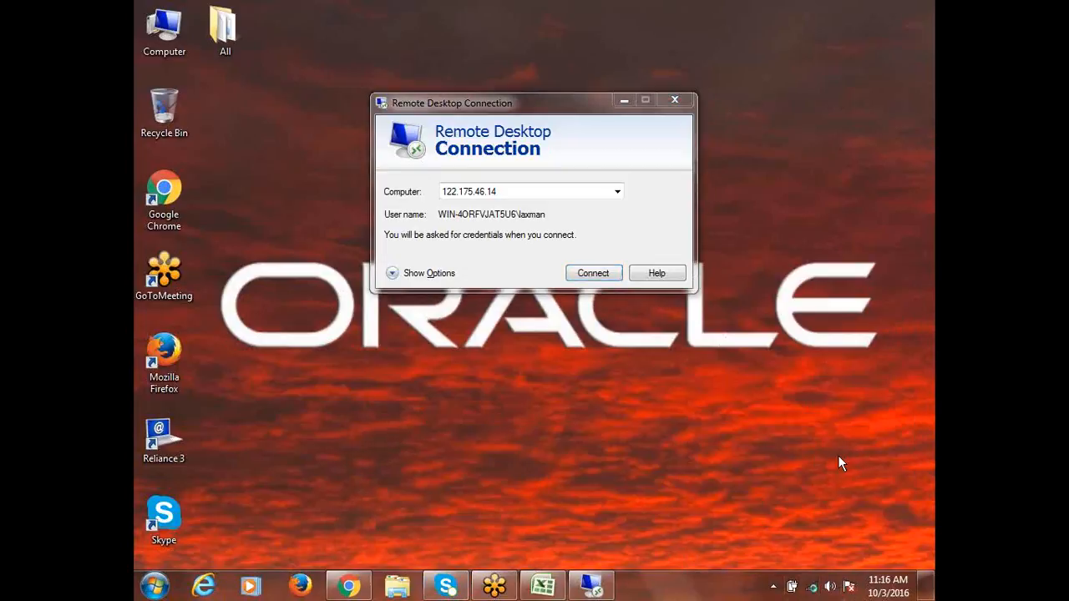
{"action": "left_click", "coordinate": [675, 100]}
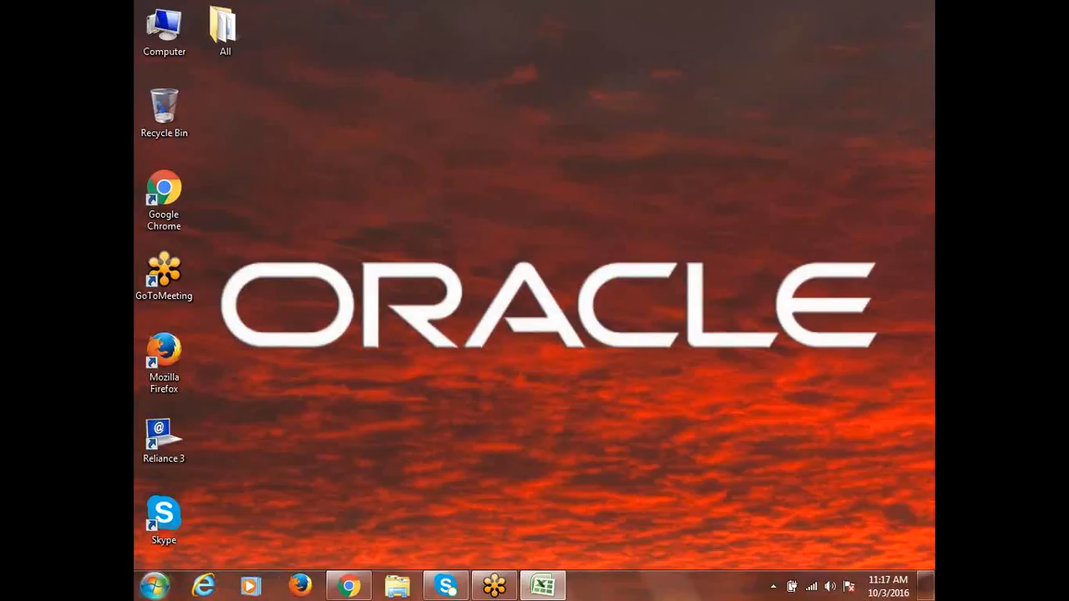
{"action": "left_click", "coordinate": [154, 586]}
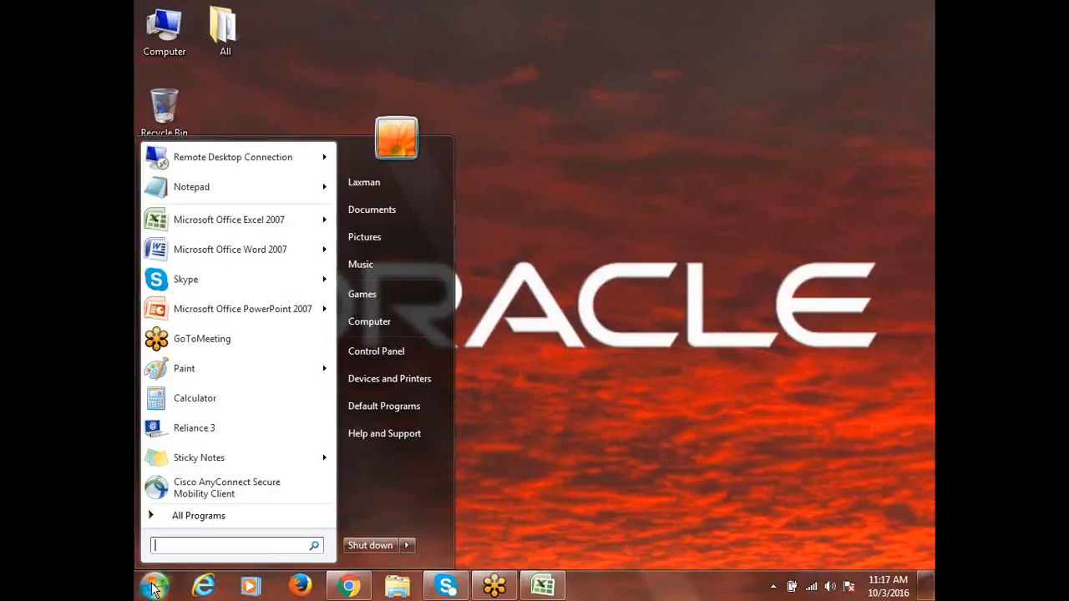
{"action": "left_click", "coordinate": [274, 157]}
{"action": "left_click", "coordinate": [594, 274]}
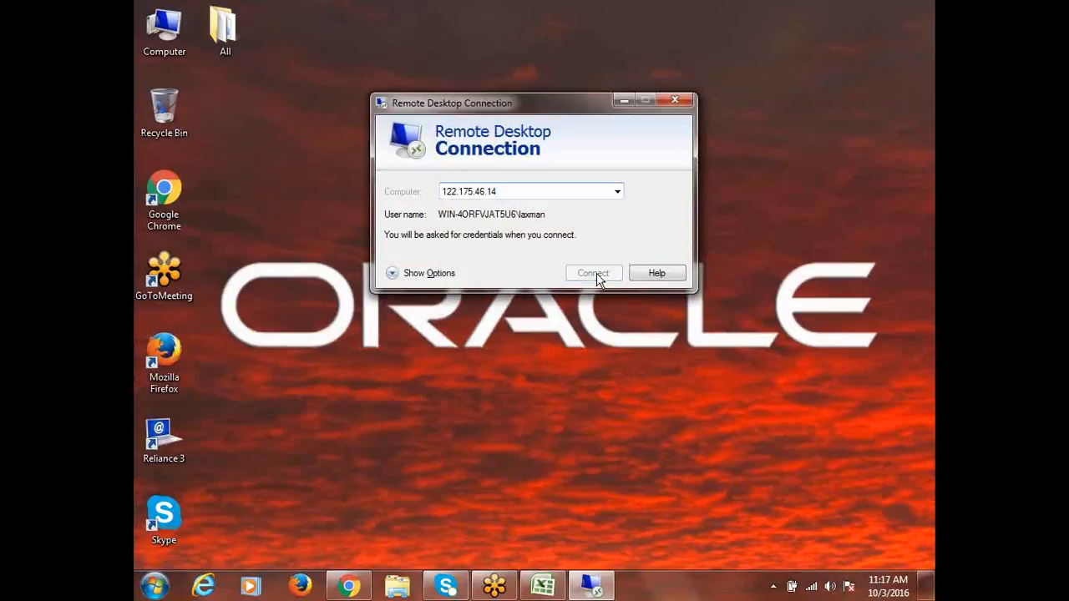
{"action": "type", "text": "•"}
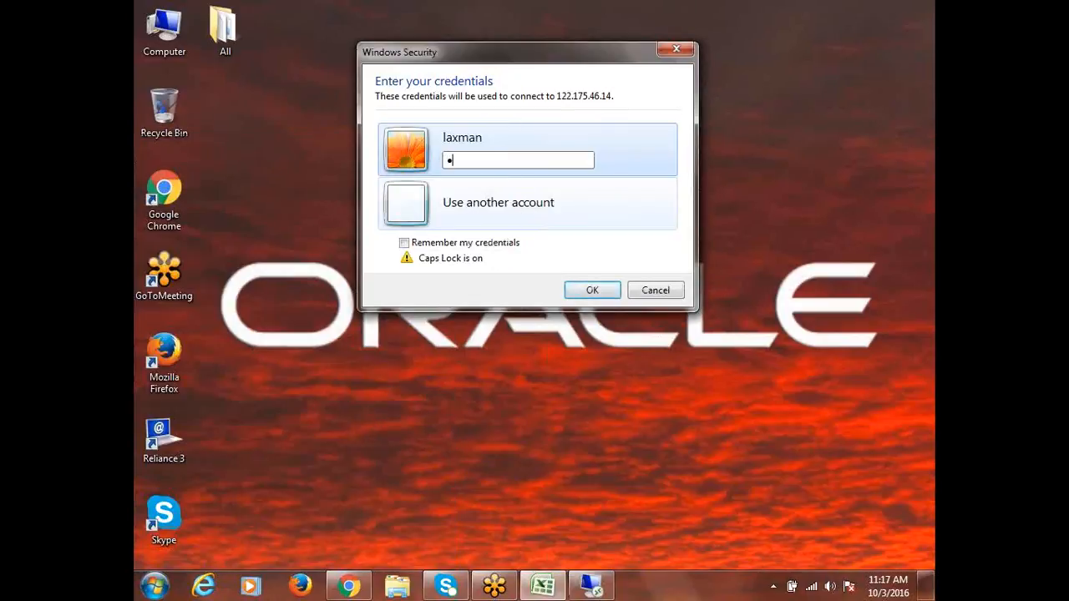
{"action": "key", "text": "Caps_Lock"}
{"action": "type", "text": "••••"}
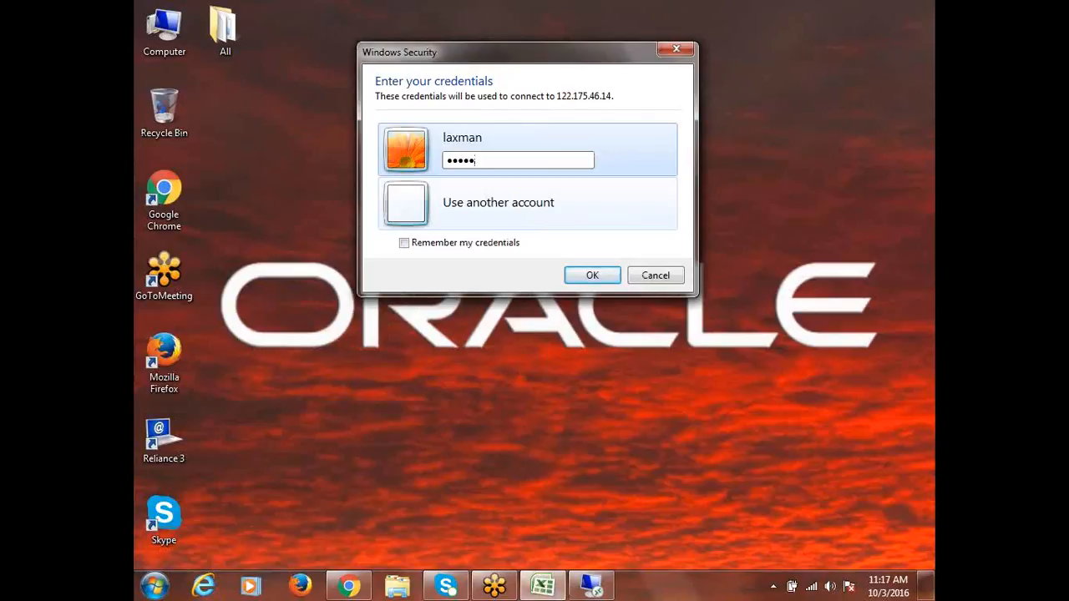
{"action": "type", "text": "••"}
{"action": "key", "text": "Return"}
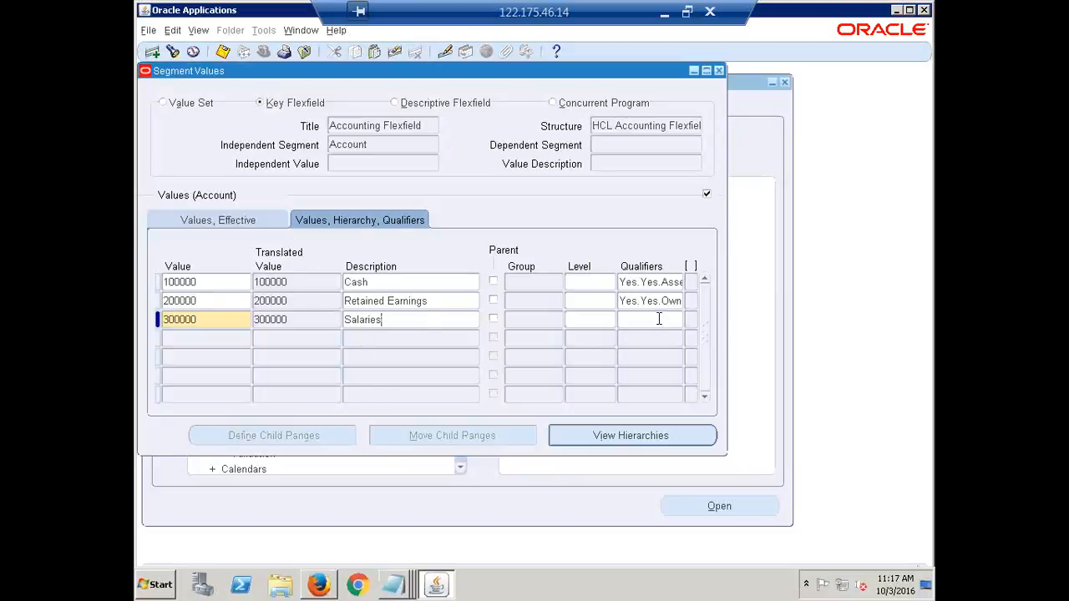
Step: Accept the Salaries value's qualifiers with budgeting and posting at Yes, account type Expense, and Third Party Control Account and Reconcile at No
{"action": "left_click", "coordinate": [657, 319]}
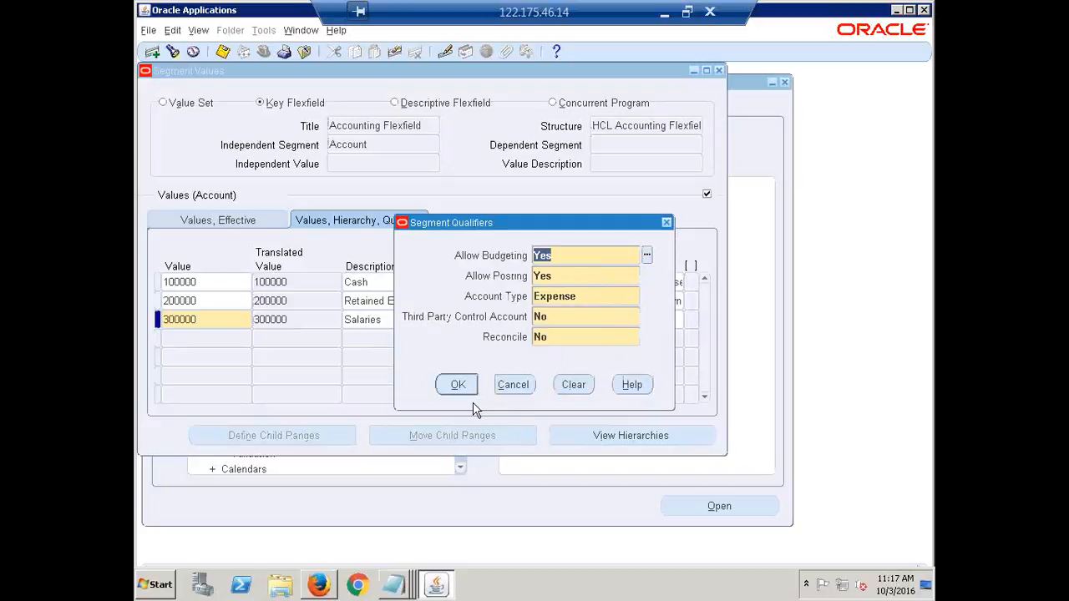
{"action": "left_click", "coordinate": [458, 384]}
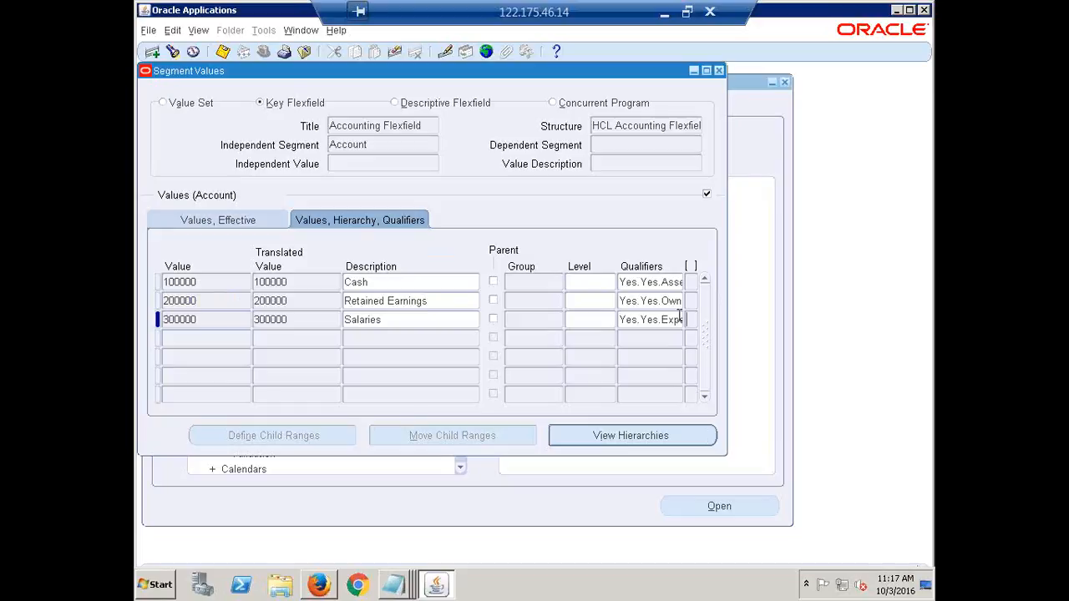
Step: Close the Account segment's values form and acknowledge the submitted value set hierarchy compilation requests
{"action": "left_click", "coordinate": [718, 71]}
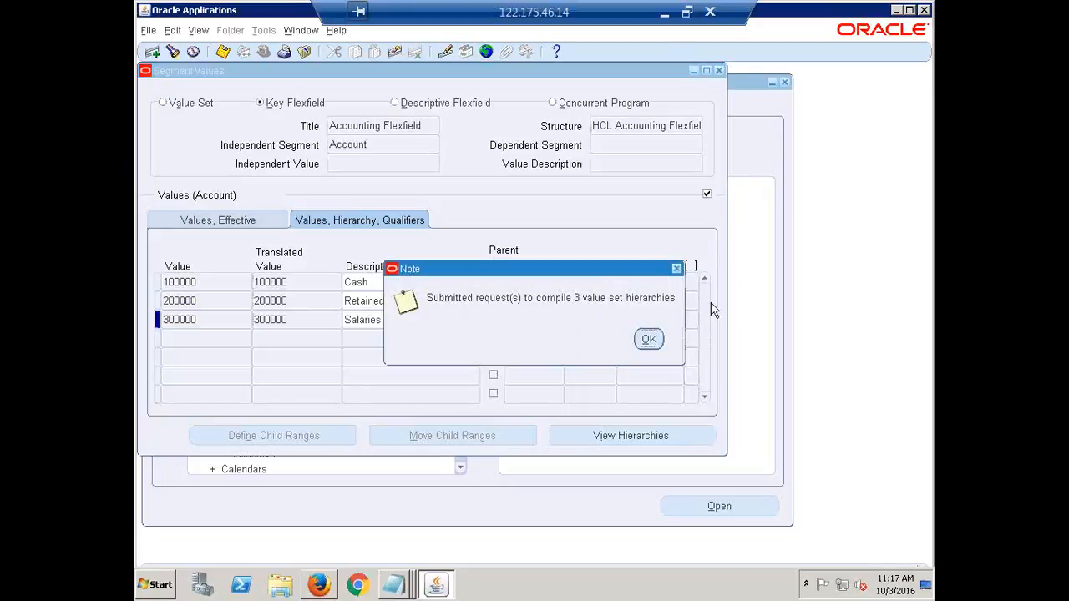
{"action": "left_click", "coordinate": [648, 341]}
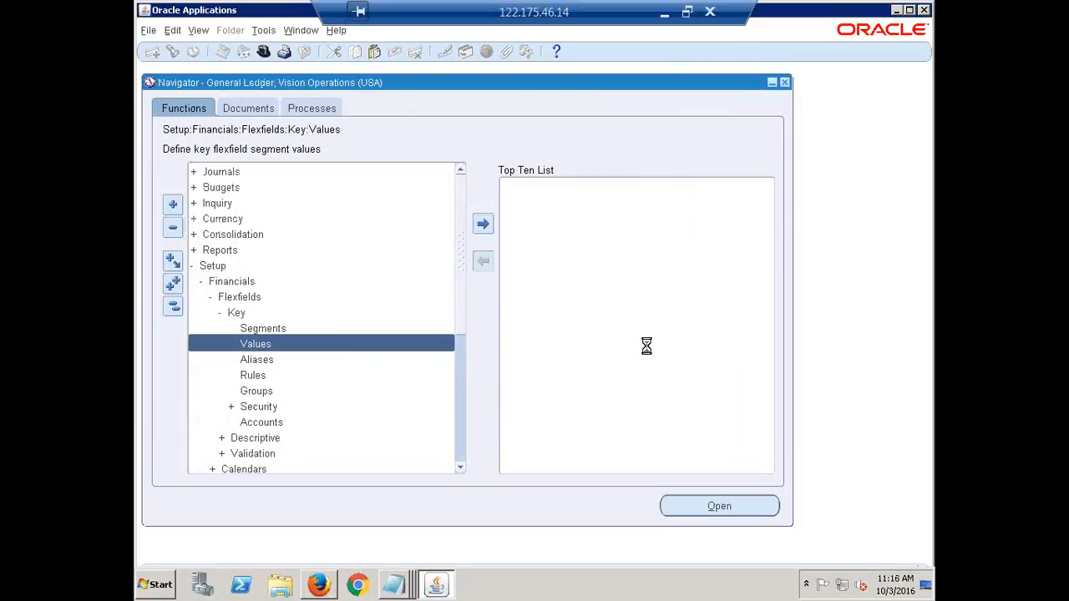
Step: Find all own requests from the last 7 days, refresh the list to check their completion, and collapse the Navigator tree
{"action": "key", "text": "alt+i"}
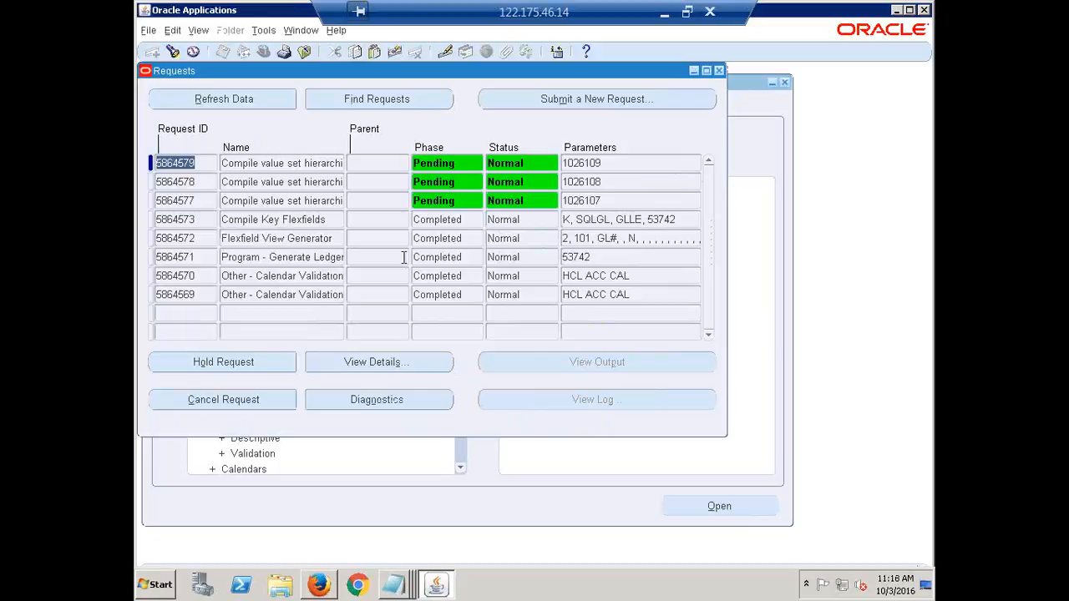
{"action": "left_click", "coordinate": [199, 33]}
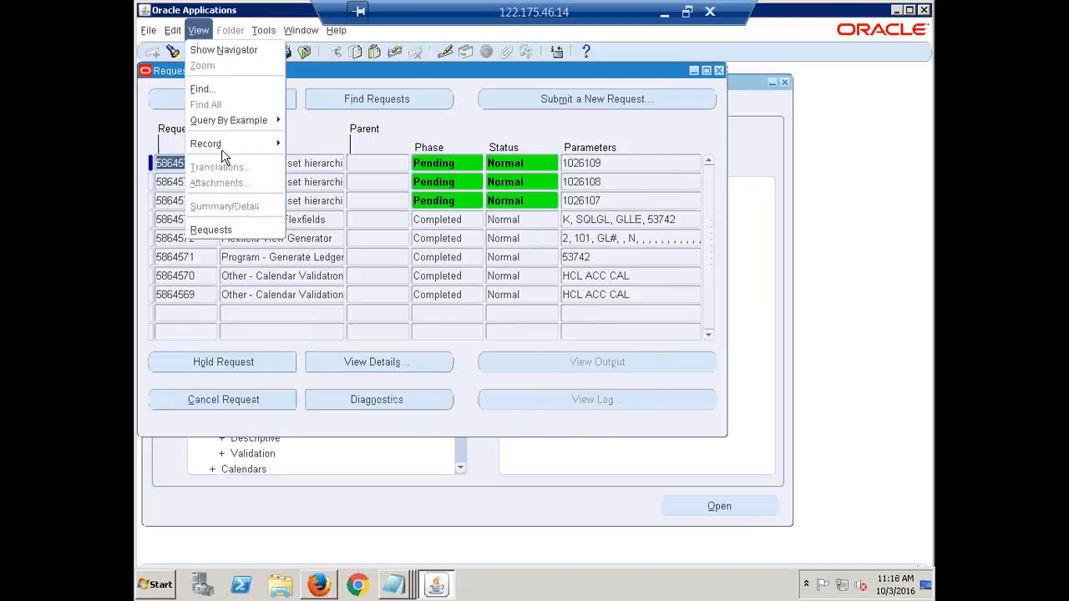
{"action": "left_click", "coordinate": [227, 231]}
{"action": "left_click", "coordinate": [593, 413]}
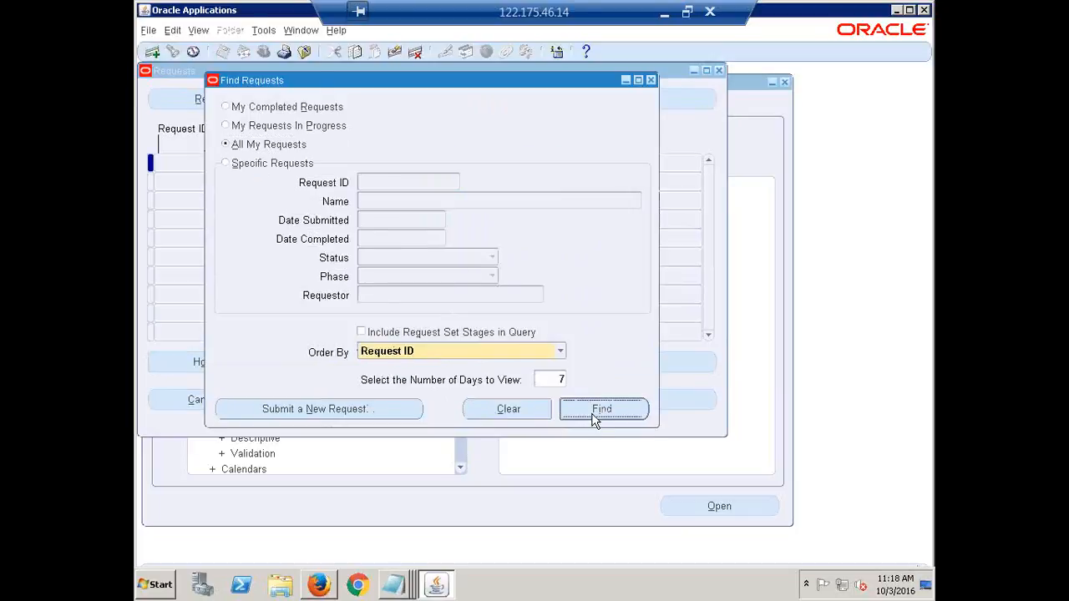
{"action": "left_click", "coordinate": [246, 98]}
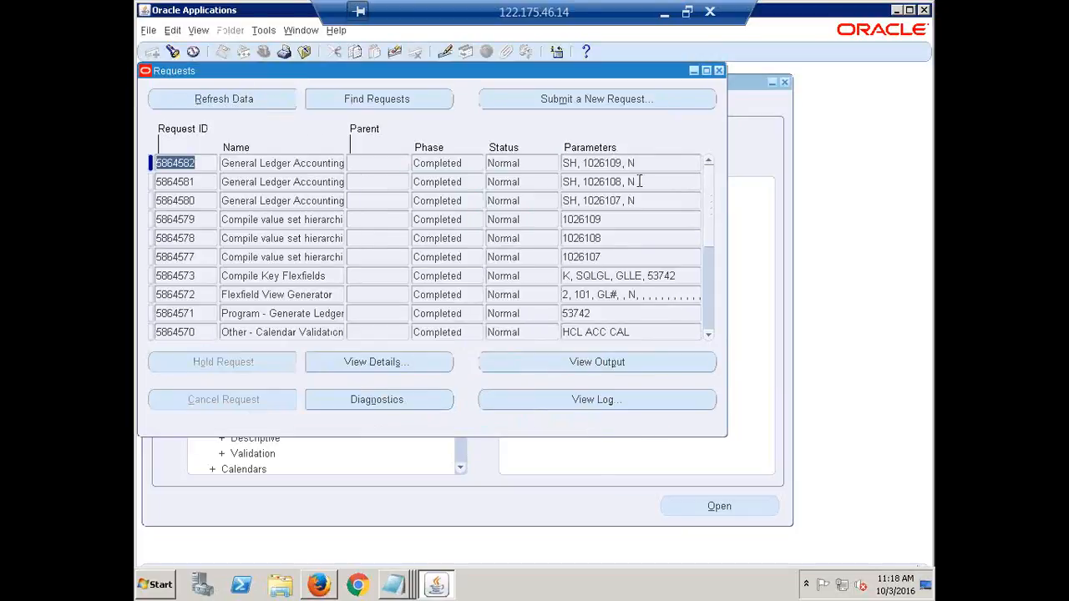
{"action": "left_click", "coordinate": [528, 161]}
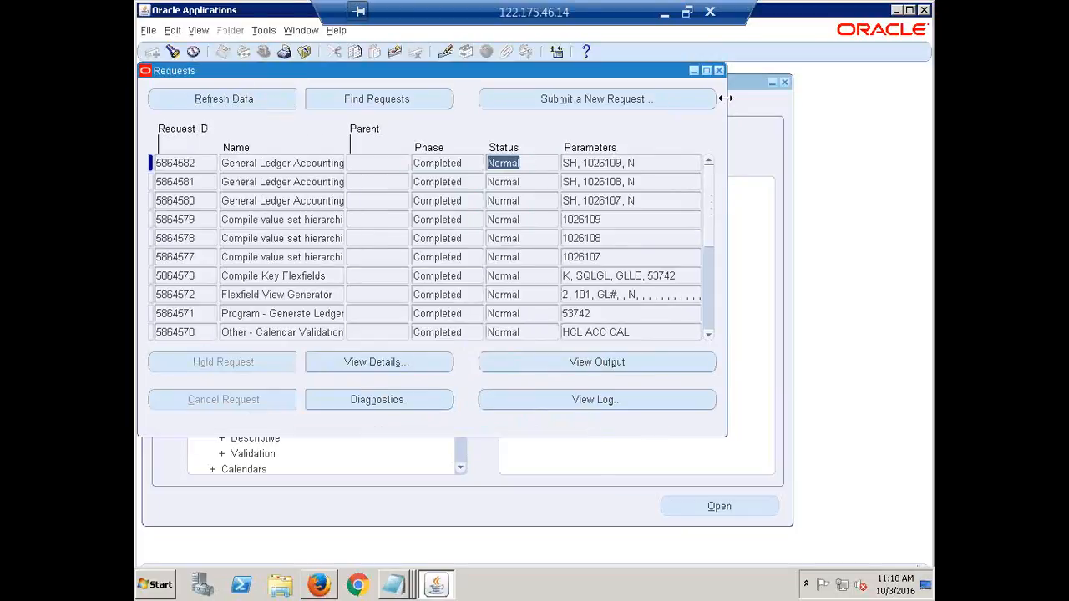
{"action": "left_click", "coordinate": [720, 71]}
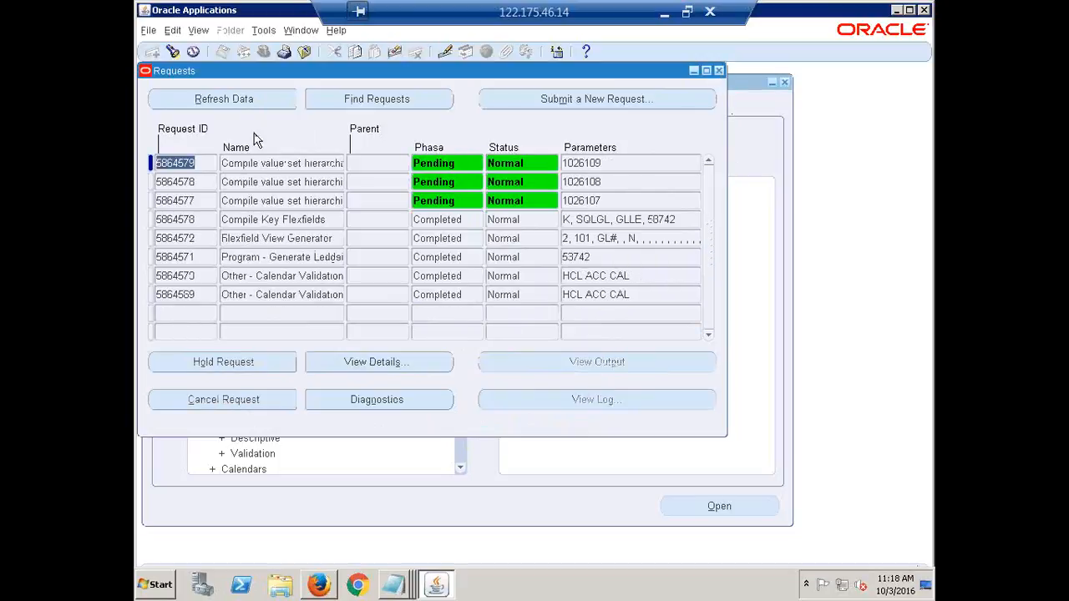
{"action": "left_click", "coordinate": [211, 98]}
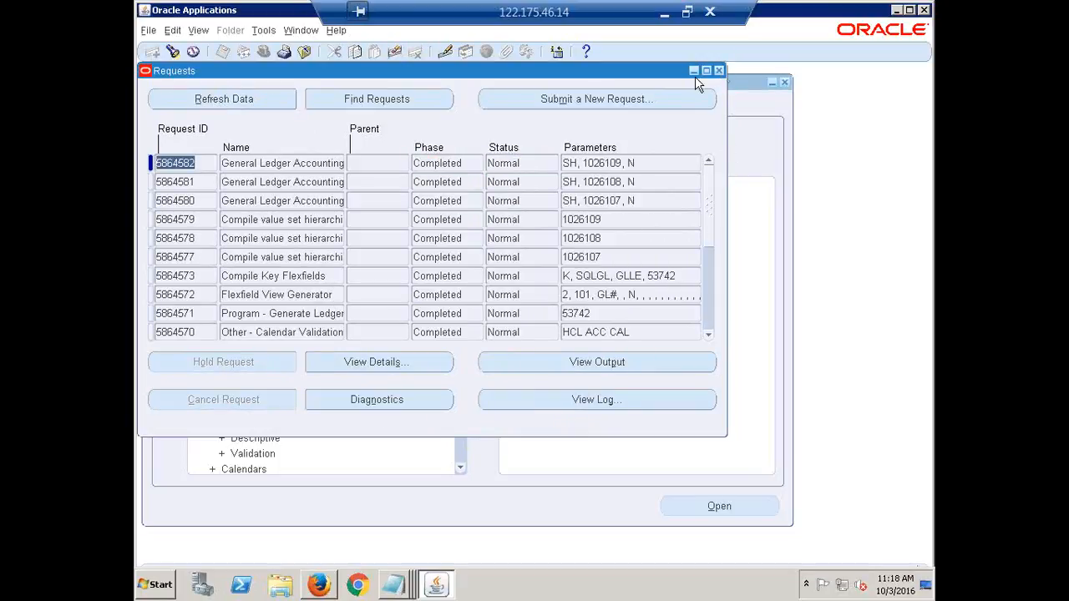
{"action": "left_click", "coordinate": [719, 71]}
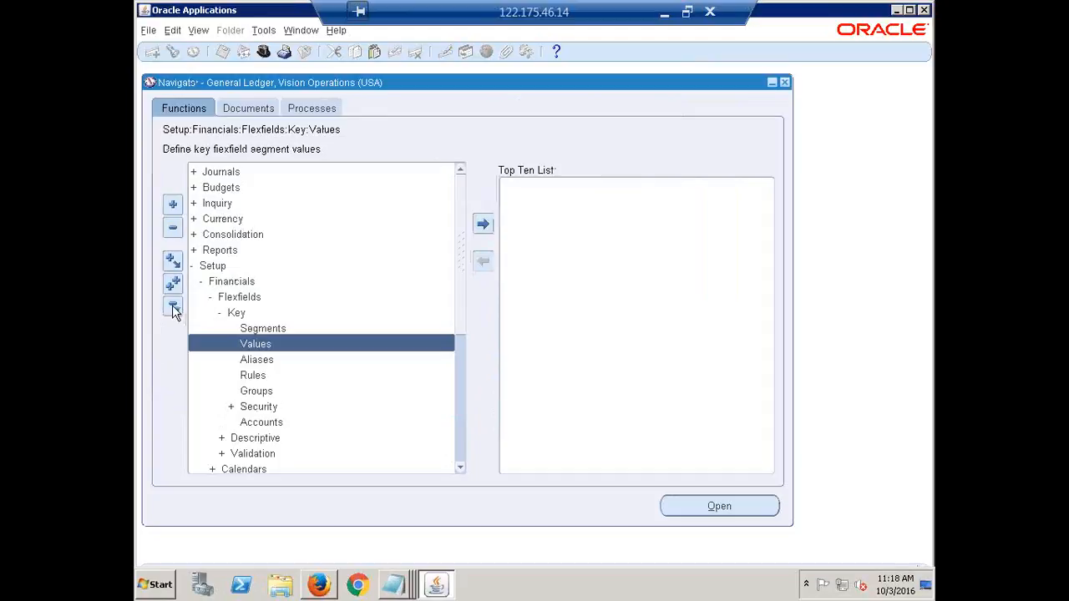
{"action": "left_click", "coordinate": [173, 307]}
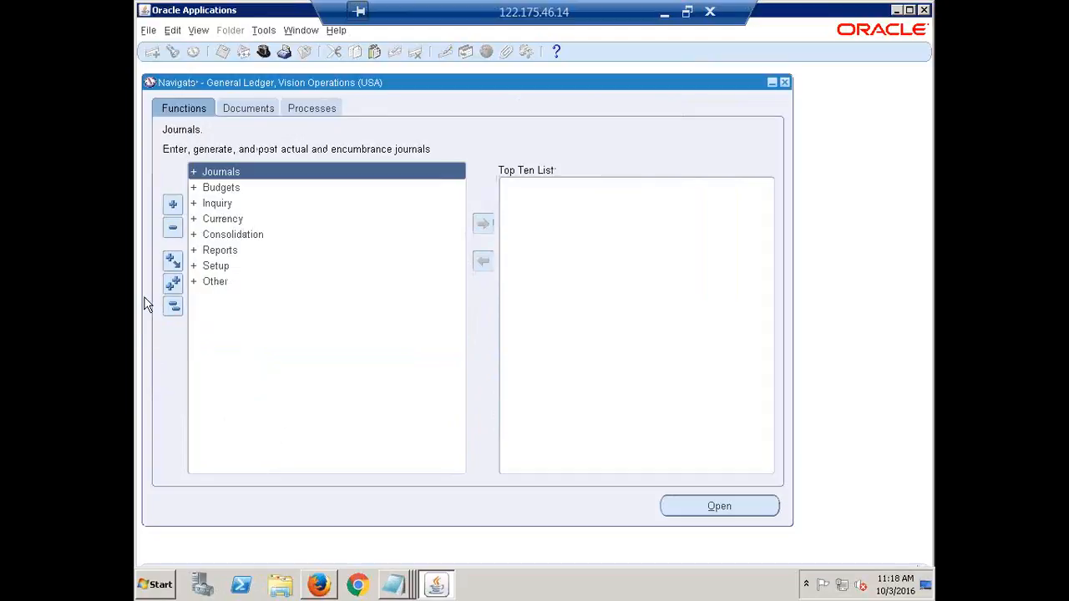
Step: Switch to the Notepad notes and add the heading "Primary Ledger", underlined with equals signs, below the navigation path
{"action": "left_click", "coordinate": [393, 585]}
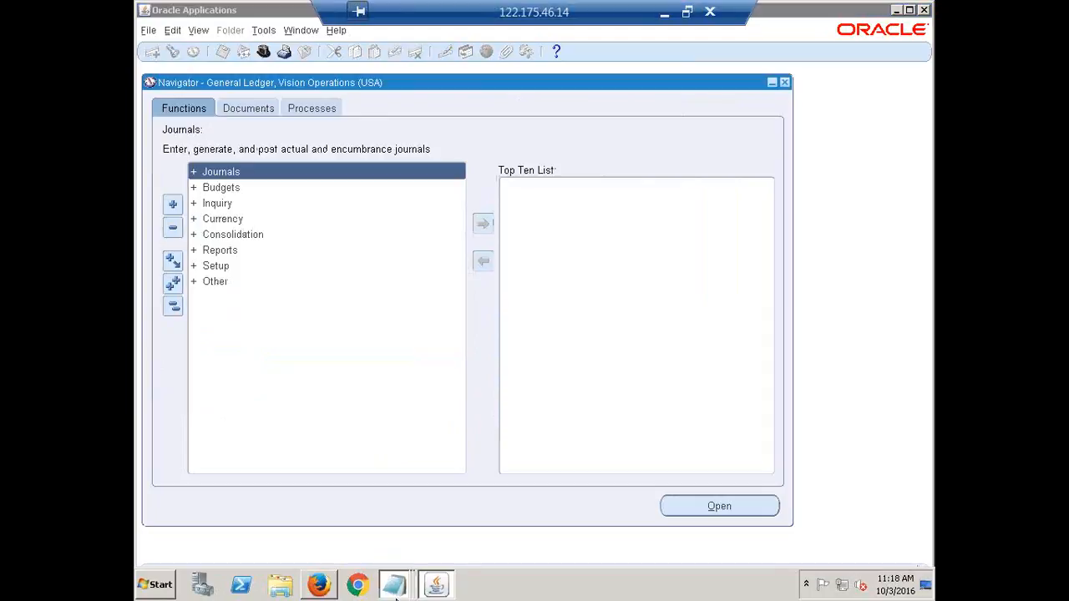
{"action": "left_click", "coordinate": [389, 491]}
{"action": "scroll", "coordinate": [501, 406], "scroll_direction": "down", "scroll_amount": 2}
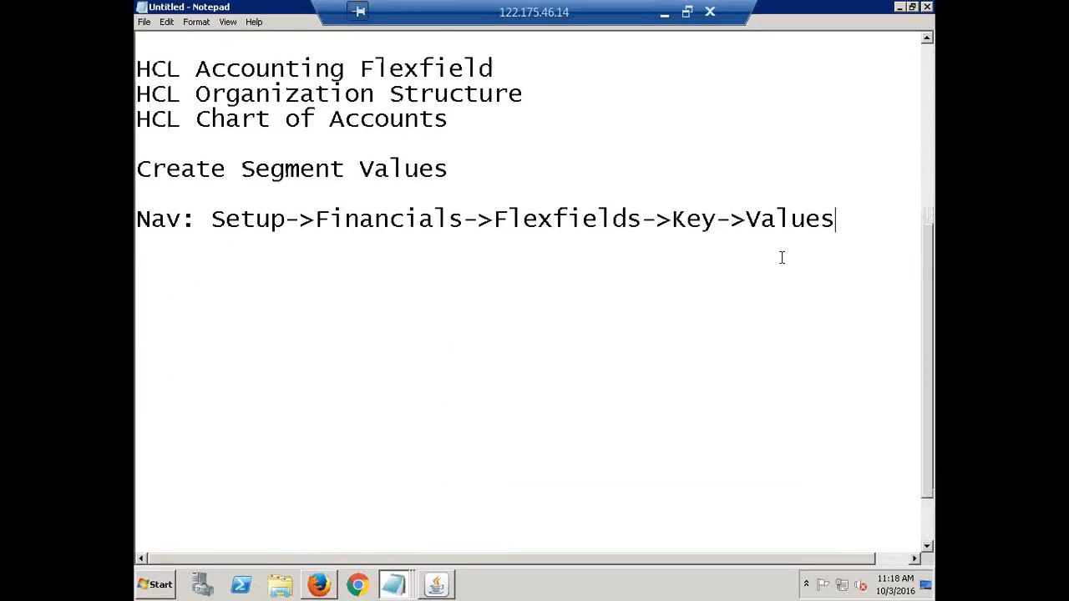
{"action": "key", "text": "Return"}
{"action": "key", "text": "Return"}
{"action": "key", "text": "Return"}
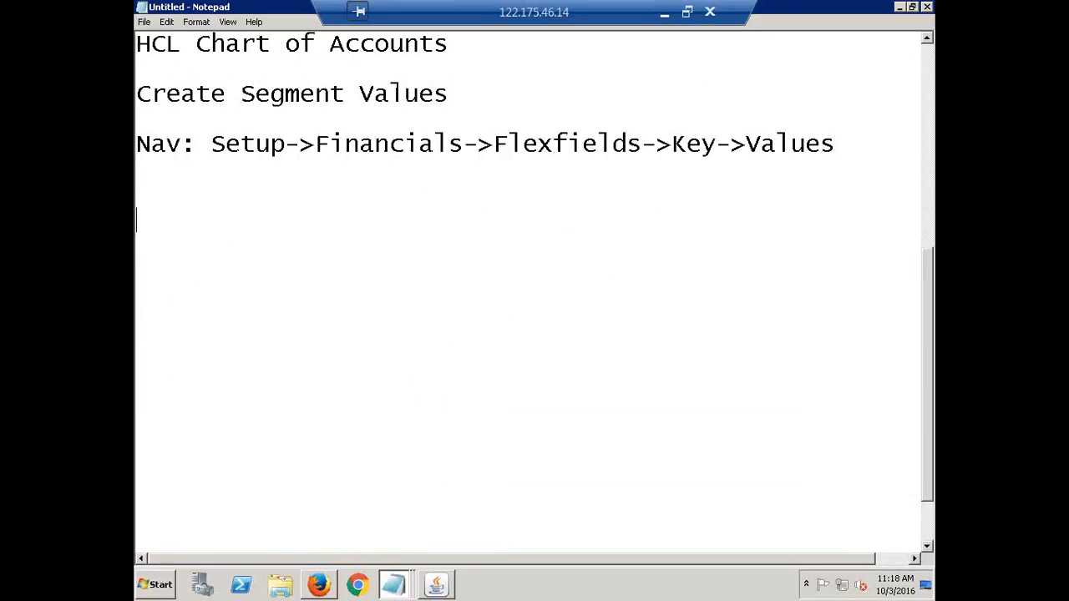
{"action": "type", "text": "C"}
{"action": "key", "text": "BackSpace"}
{"action": "type", "text": "Primary Ledger"}
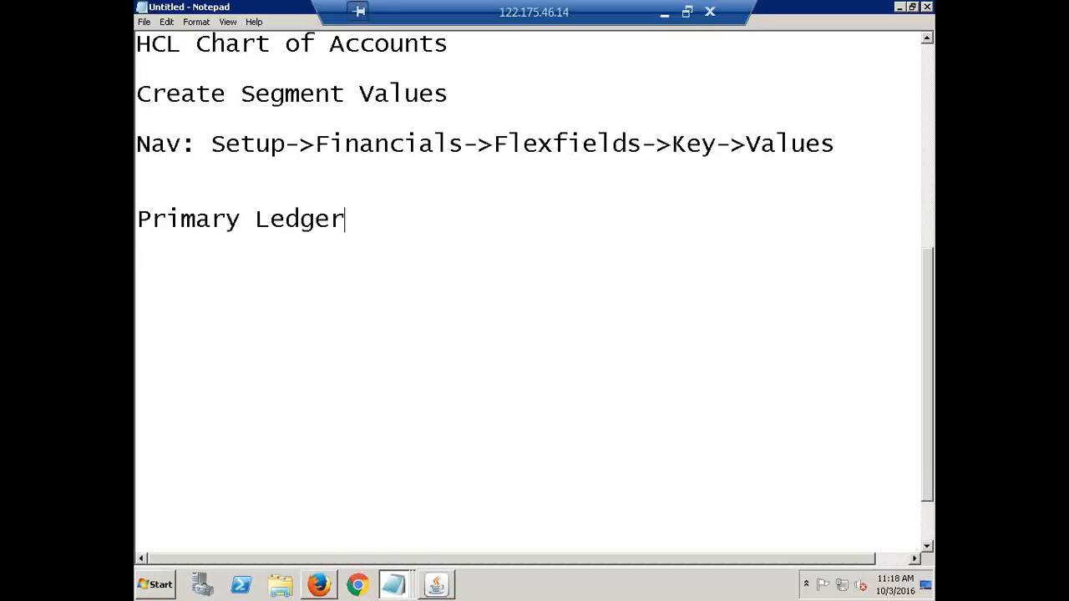
{"action": "key", "text": "Return"}
{"action": "type", "text": "==========="}
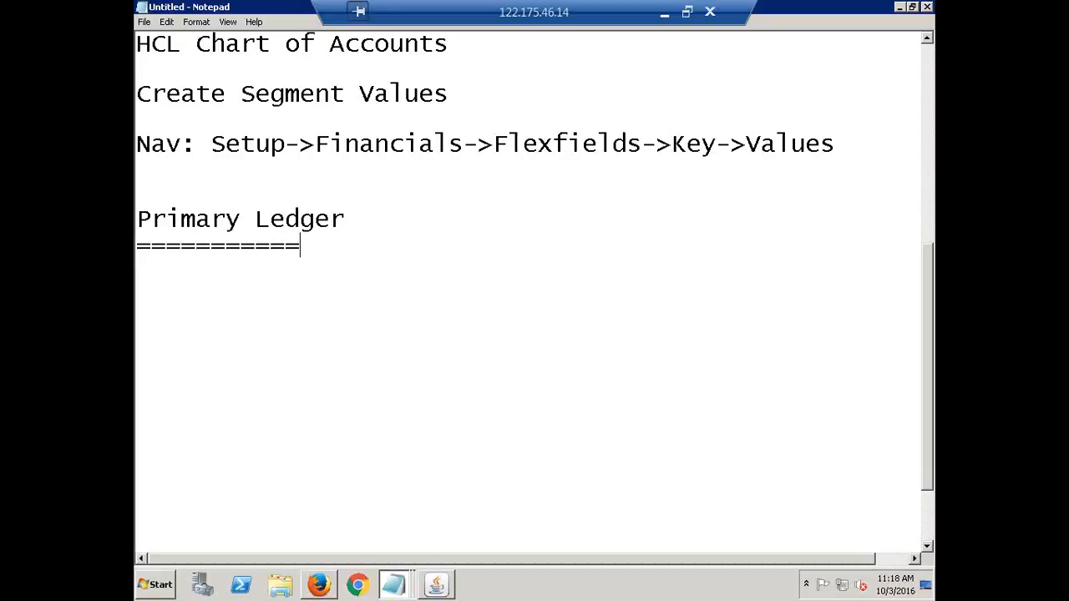
{"action": "type", "text": "===="}
{"action": "key", "text": "BackSpace"}
{"action": "key", "text": "BackSpace"}
{"action": "type", "text": "="}
{"action": "key", "text": "Return"}
Step: List Calendar, Currency, Chart of Accounts (COA) and Accounting Method on separate lines under the Primary Ledger heading
{"action": "type", "text": "C"}
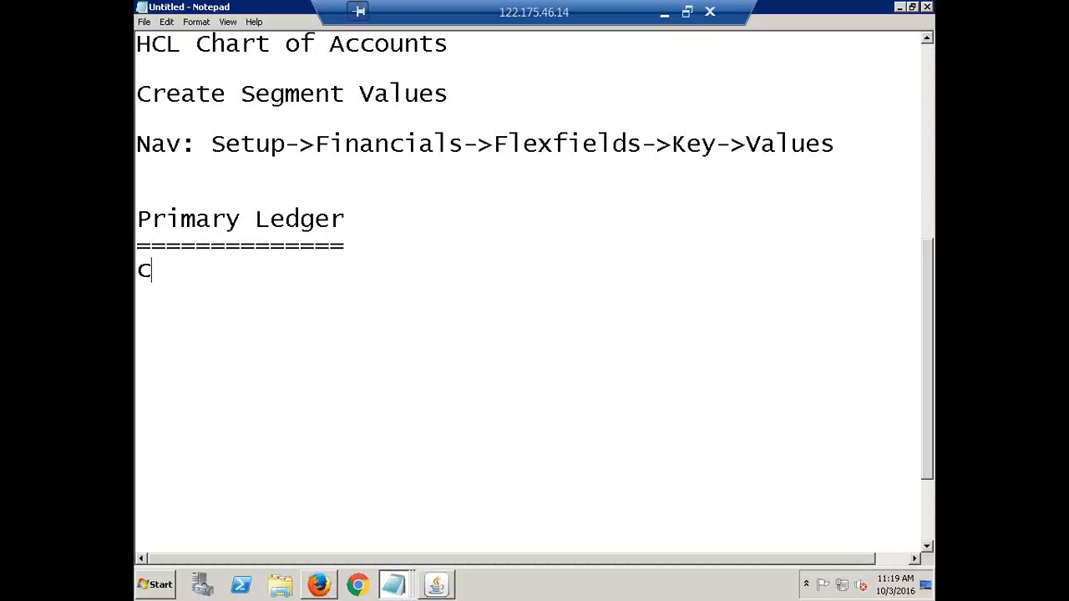
{"action": "key", "text": "BackSpace"}
{"action": "type", "text": "Calendar"}
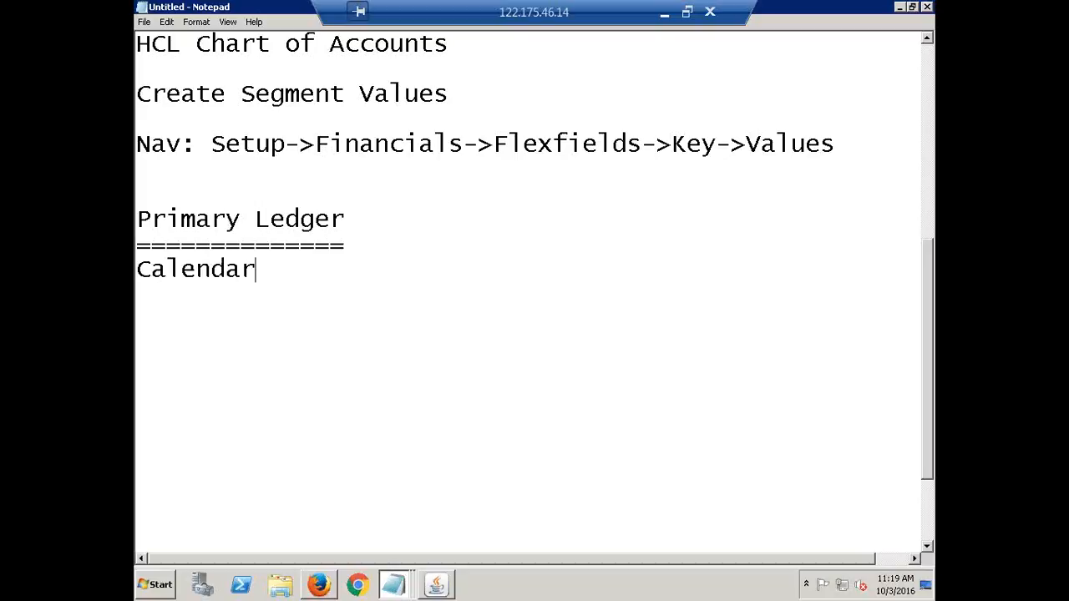
{"action": "key", "text": "Return"}
{"action": "type", "text": "Currency"}
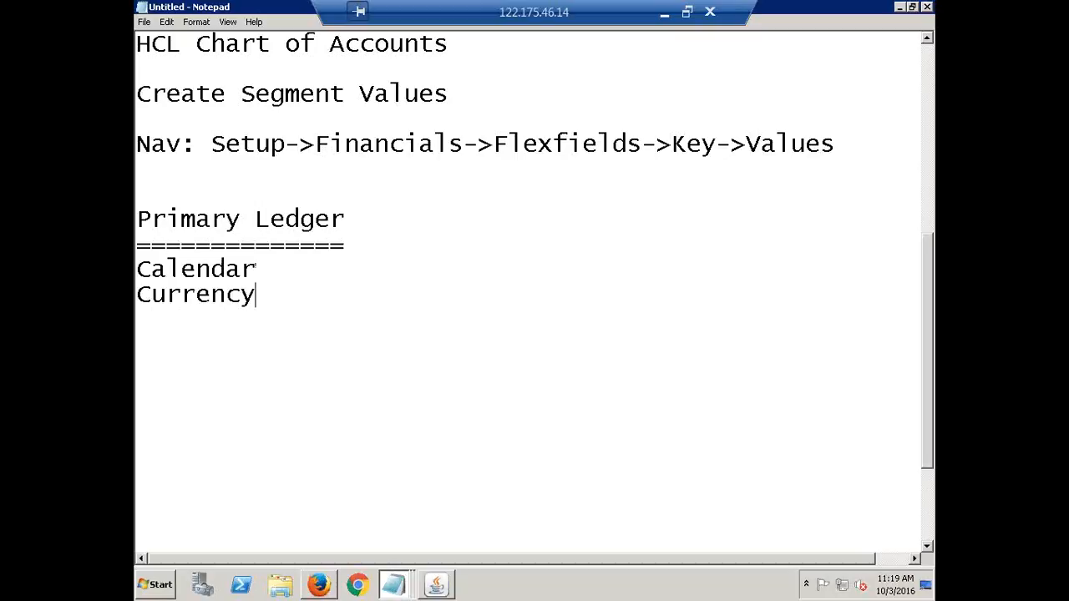
{"action": "key", "text": "Return"}
{"action": "type", "text": "Char"}
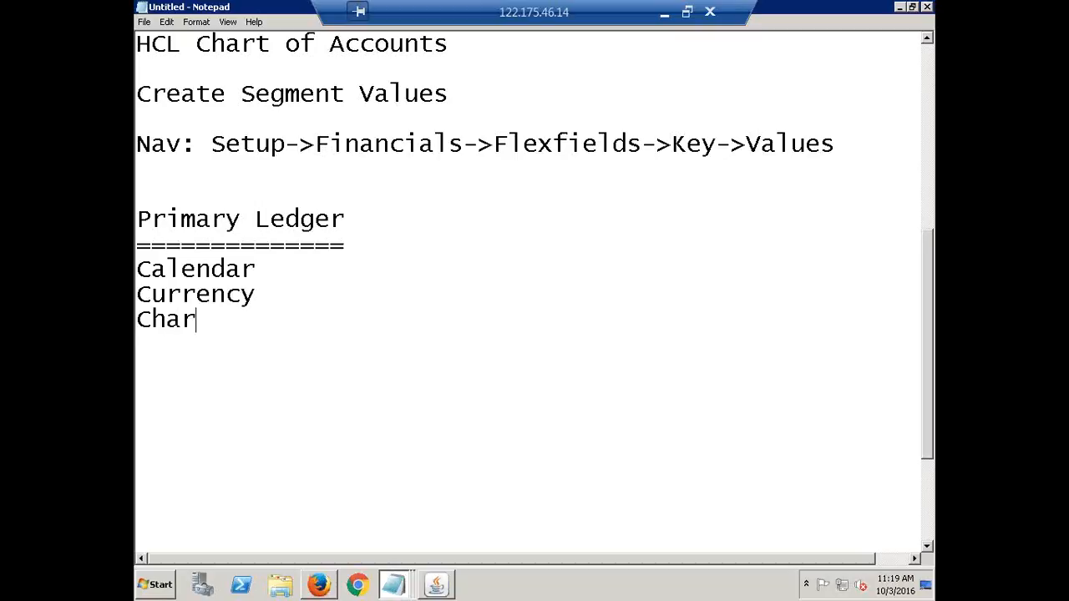
{"action": "type", "text": "t of Ac"}
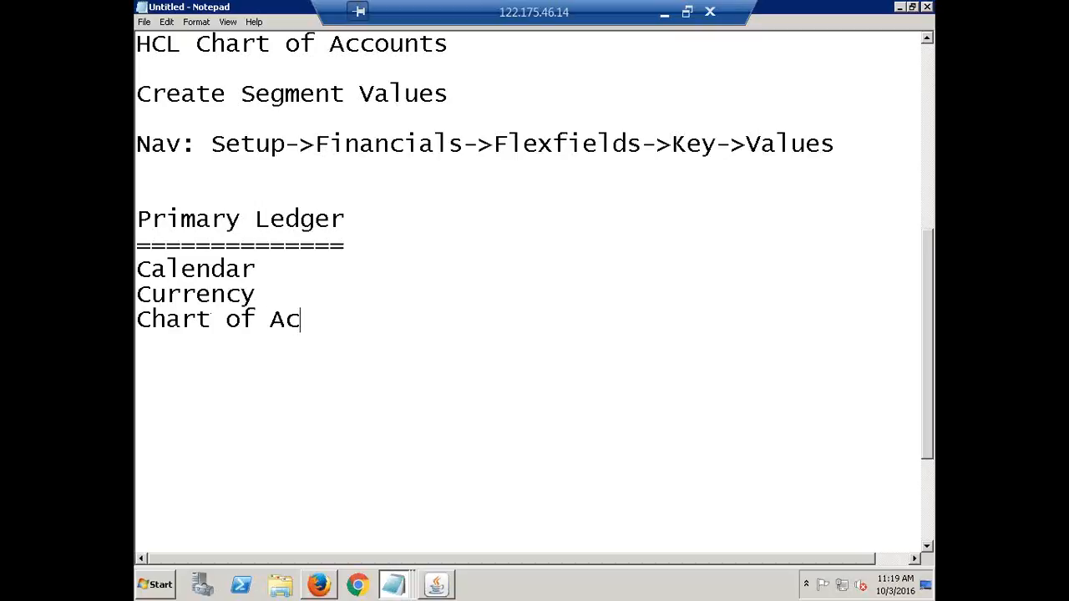
{"action": "type", "text": "counts (COA"}
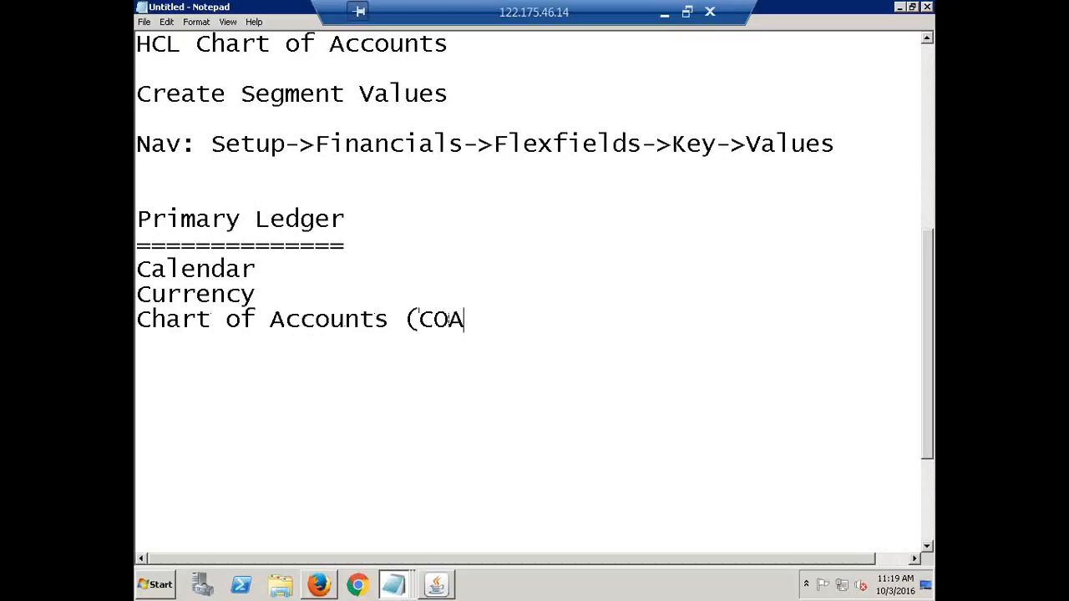
{"action": "type", "text": ") "}
{"action": "type", "text": "A"}
{"action": "type", "text": "cc"}
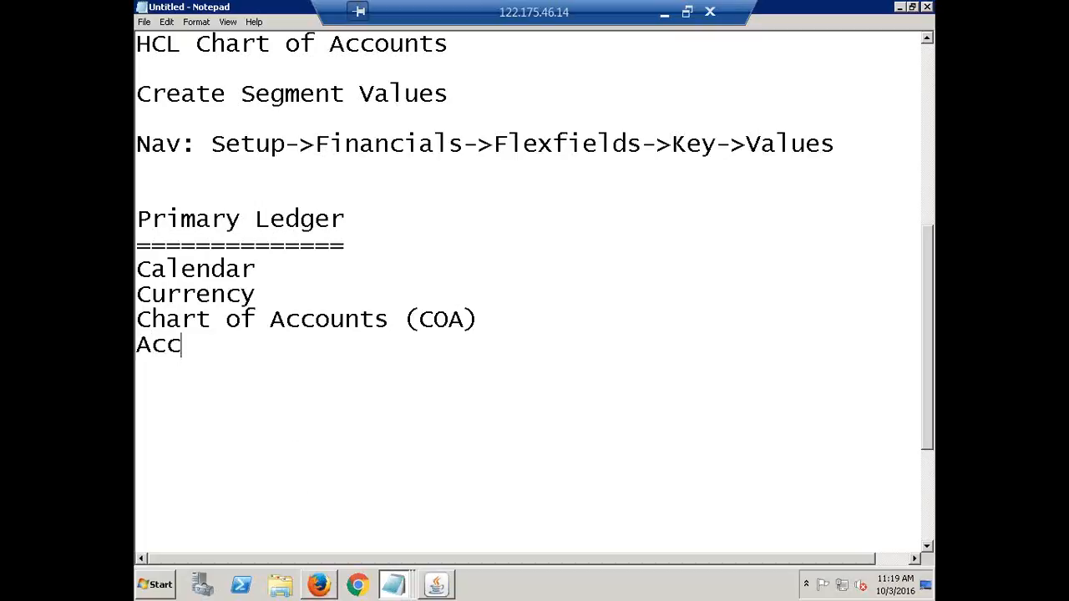
{"action": "type", "text": "ounting "}
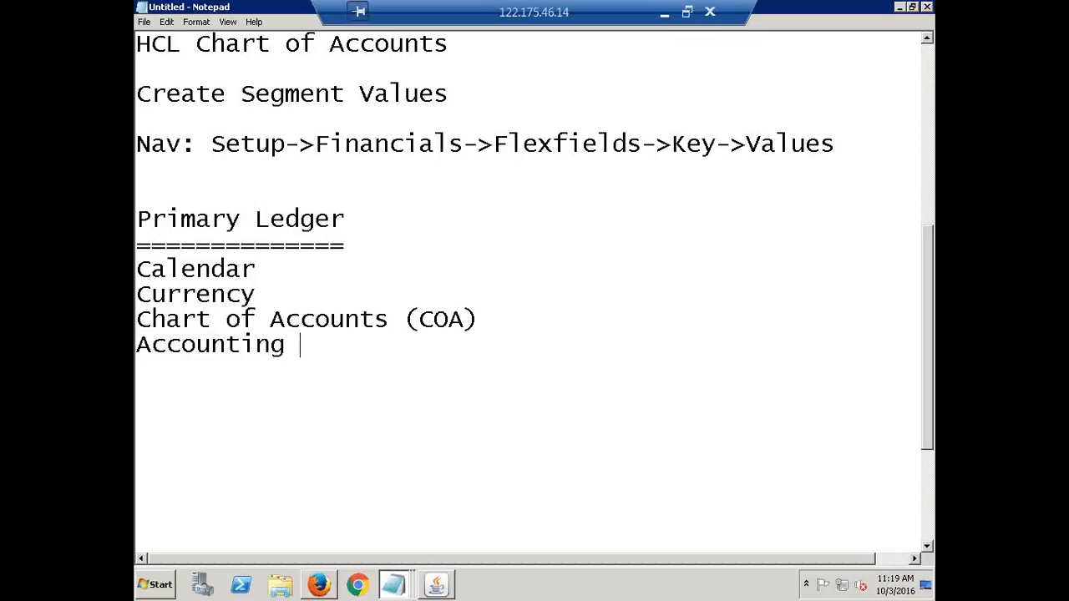
{"action": "type", "text": "Method"}
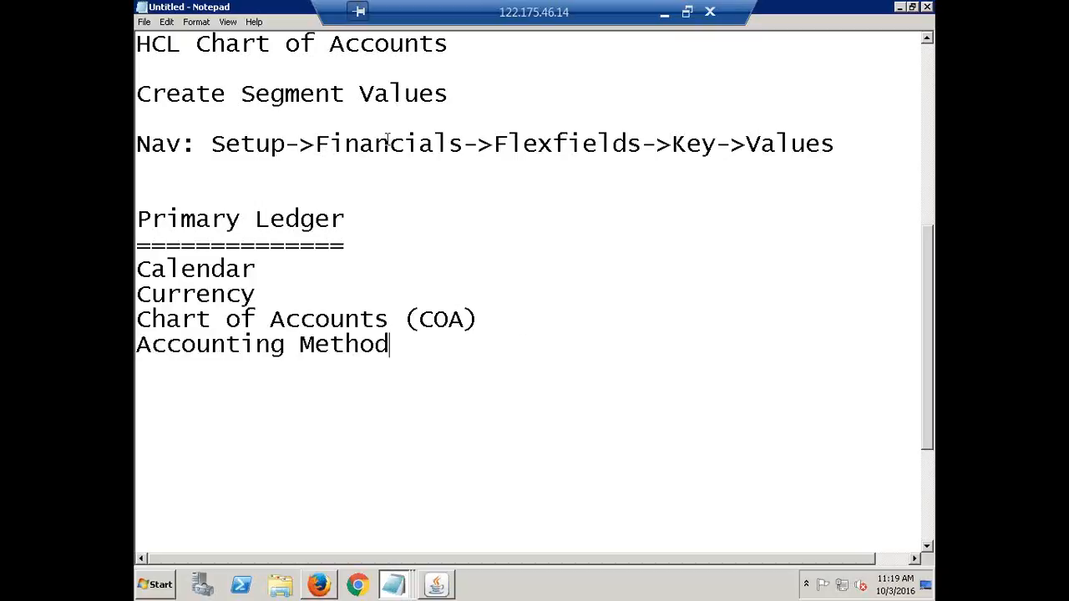
Step: Complete the Calendar line with "HCL ACC CAL" and the Currency line with "INR"
{"action": "left_click", "coordinate": [279, 271]}
{"action": "left_click", "coordinate": [367, 231]}
{"action": "left_click", "coordinate": [274, 273]}
{"action": "type", "text": ":HC"}
{"action": "type", "text": "L ACC"}
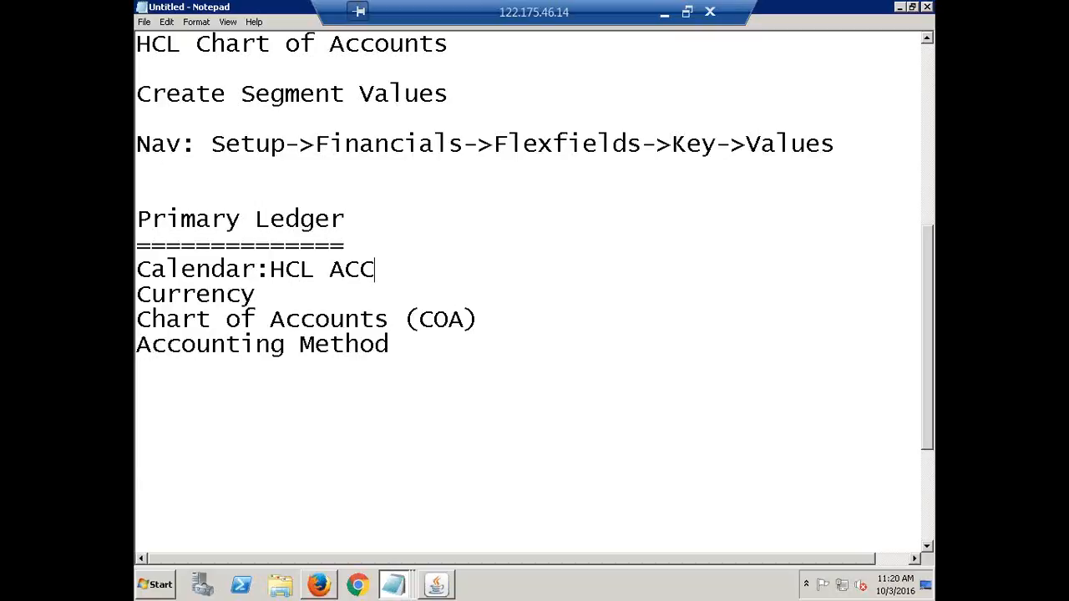
{"action": "type", "text": " CAL"}
{"action": "left_click", "coordinate": [287, 289]}
{"action": "type", "text": ": INR"}
Step: Complete the Chart of Accounts line with "HCL Accounting Flexfield" and the Accounting Method line with "Standard Accrual"
{"action": "left_click", "coordinate": [484, 312]}
{"action": "type", "text": ":"}
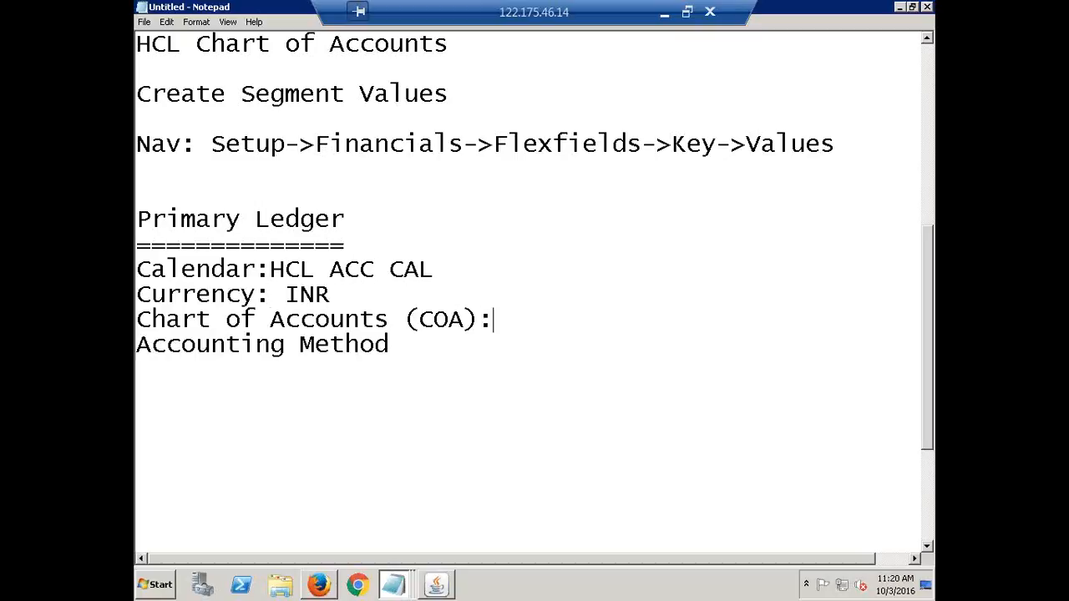
{"action": "type", "text": "HCL Accou"}
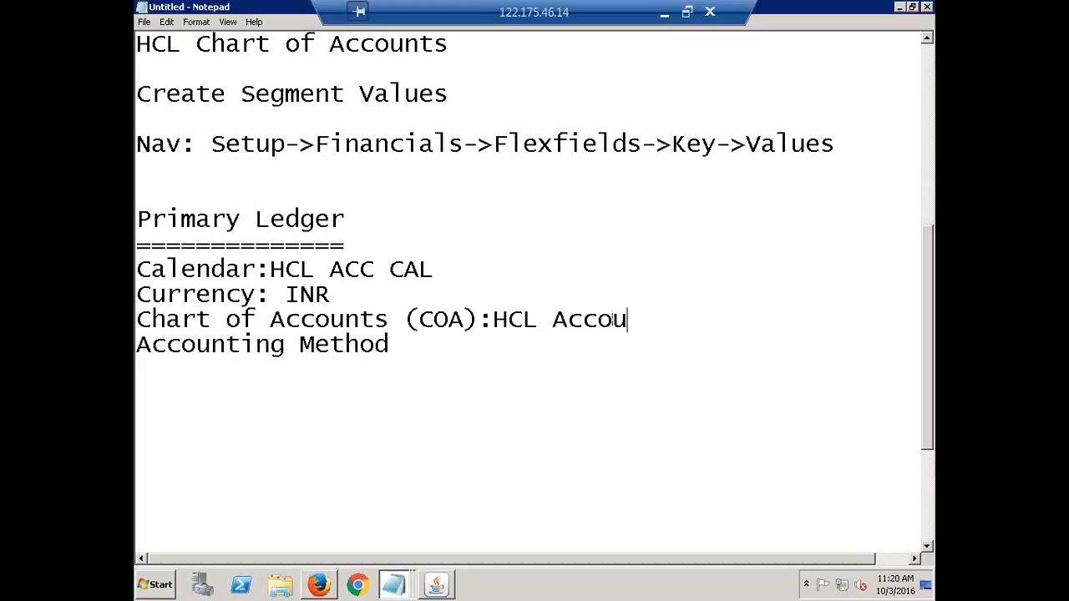
{"action": "type", "text": "nting Flex"}
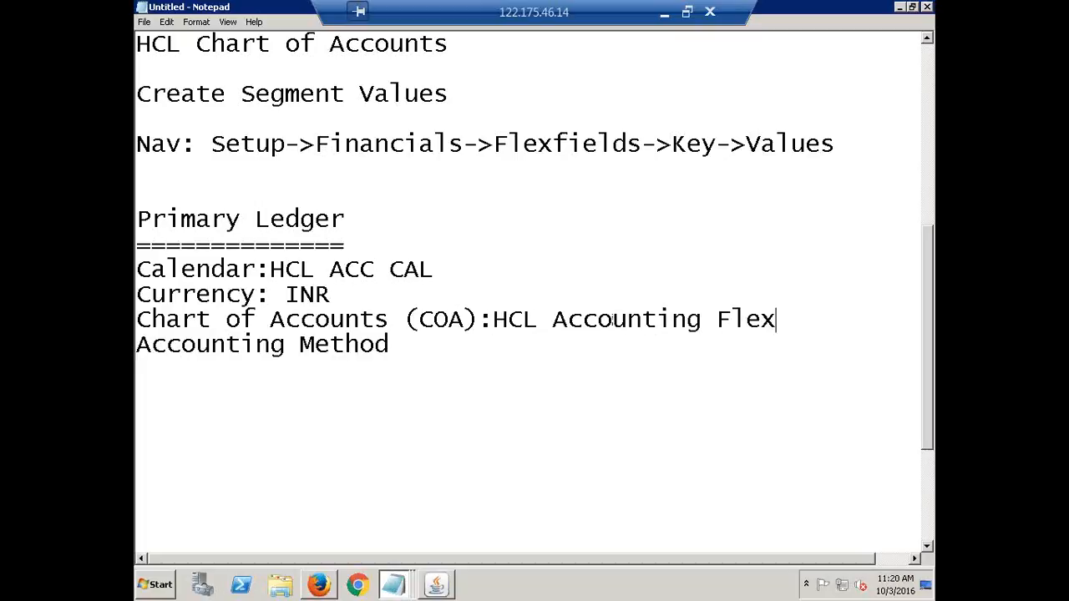
{"action": "type", "text": "field"}
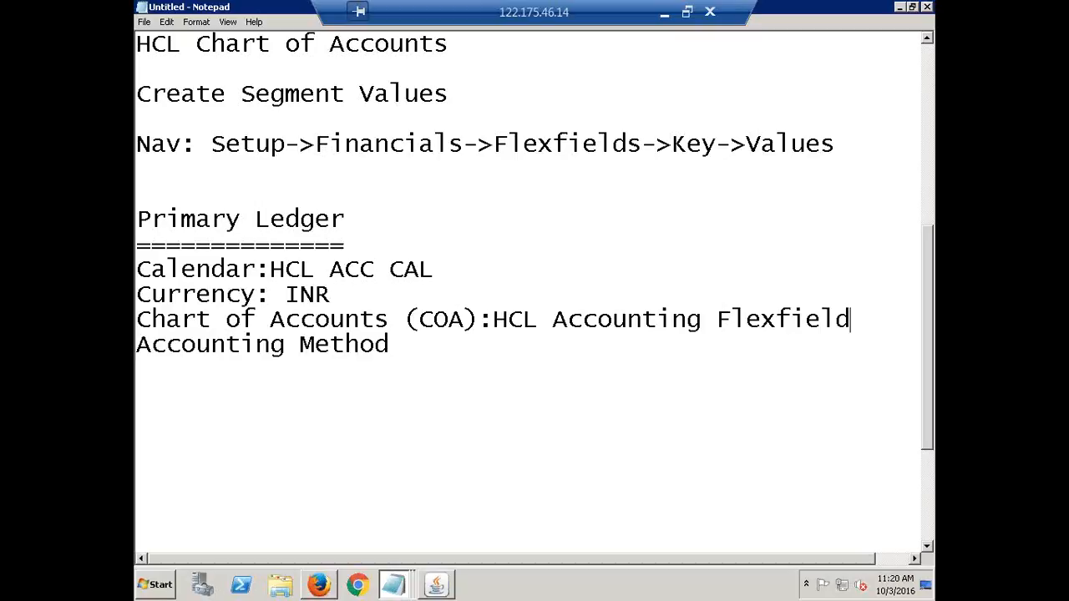
{"action": "left_click", "coordinate": [407, 342]}
{"action": "type", "text": "Stand"}
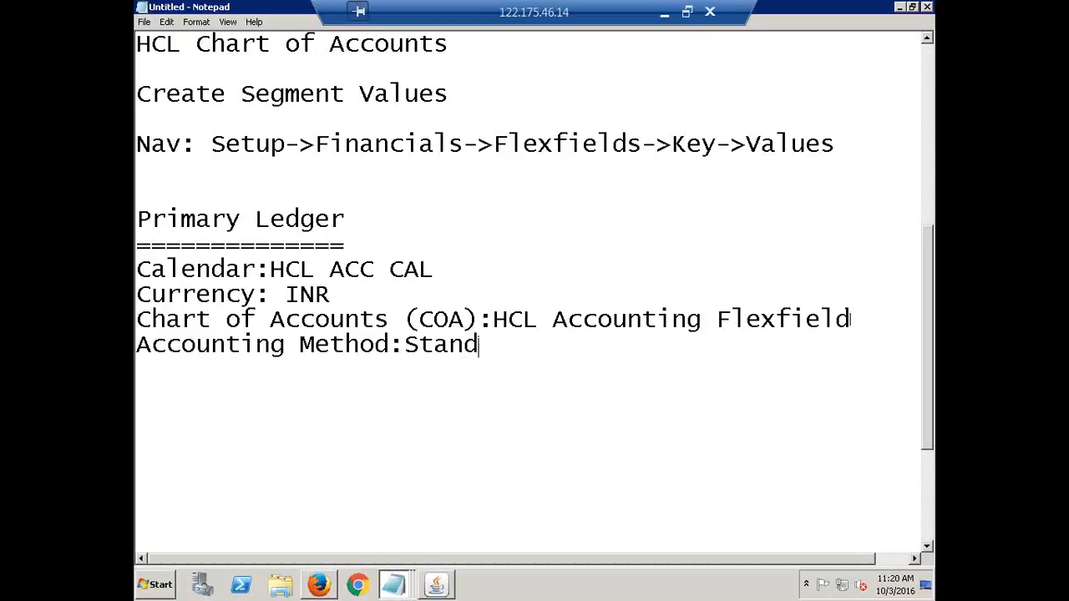
{"action": "type", "text": "ard Accrual"}
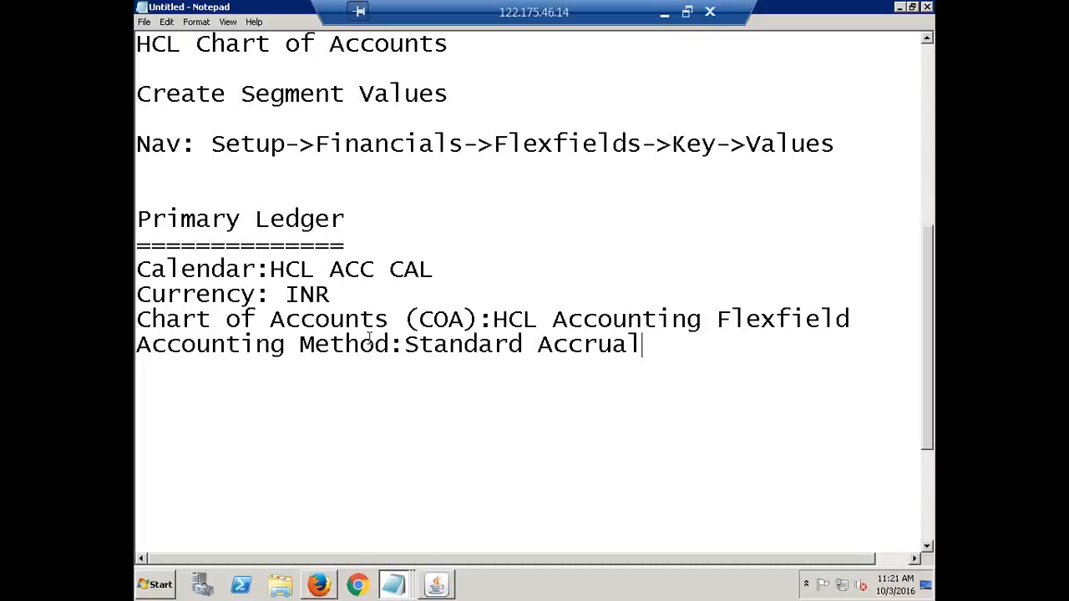
Step: Review the calendar, currency, chart of accounts and accounting method noted for the primary ledger
{"action": "double_click", "coordinate": [649, 349]}
{"action": "left_click_drag", "start_coordinate": [409, 322], "coordinate": [138, 268]}
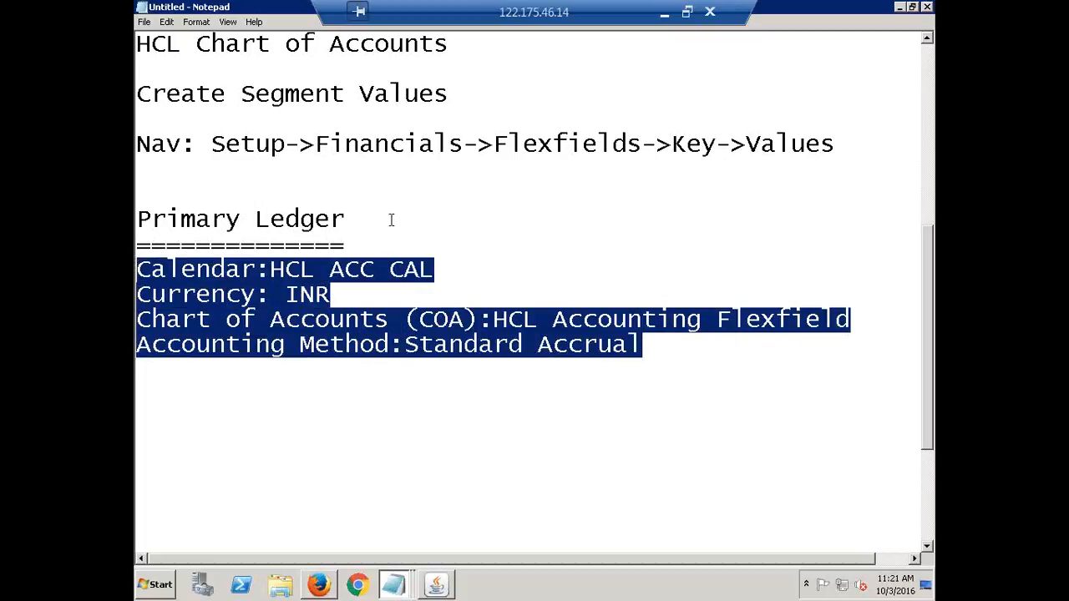
{"action": "left_click", "coordinate": [374, 240]}
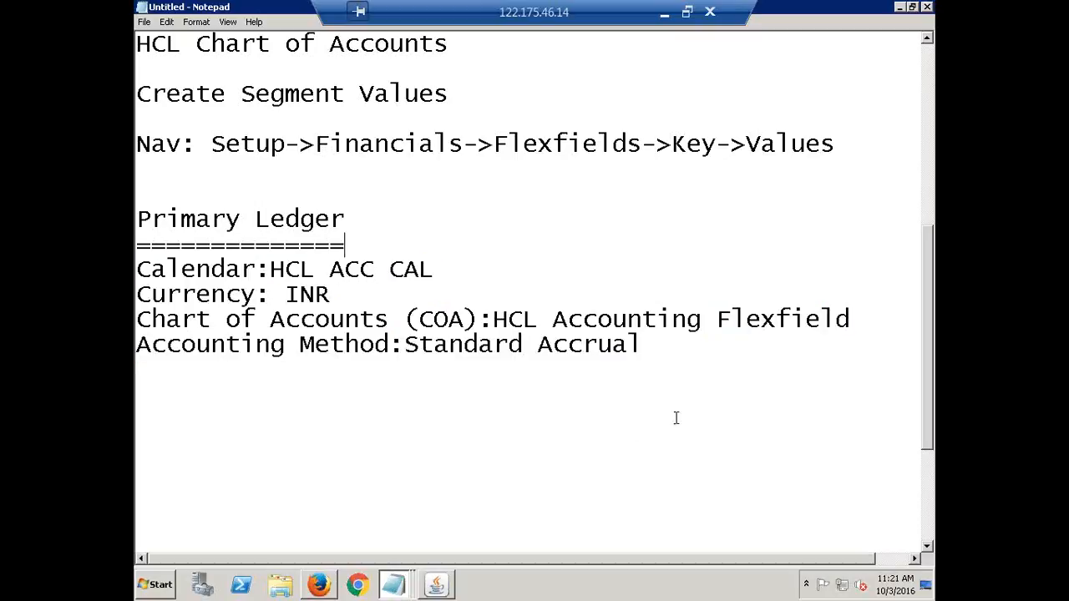
{"action": "left_click", "coordinate": [659, 344]}
{"action": "left_click", "coordinate": [362, 244]}
{"action": "left_click", "coordinate": [454, 268]}
{"action": "left_click", "coordinate": [271, 272]}
{"action": "left_click", "coordinate": [356, 239]}
Step: Switch to Oracle Applications and expand Setup, Financials and Accounting Setup Manager in the Navigator to reach Accounting Setups
{"action": "left_click", "coordinate": [434, 589]}
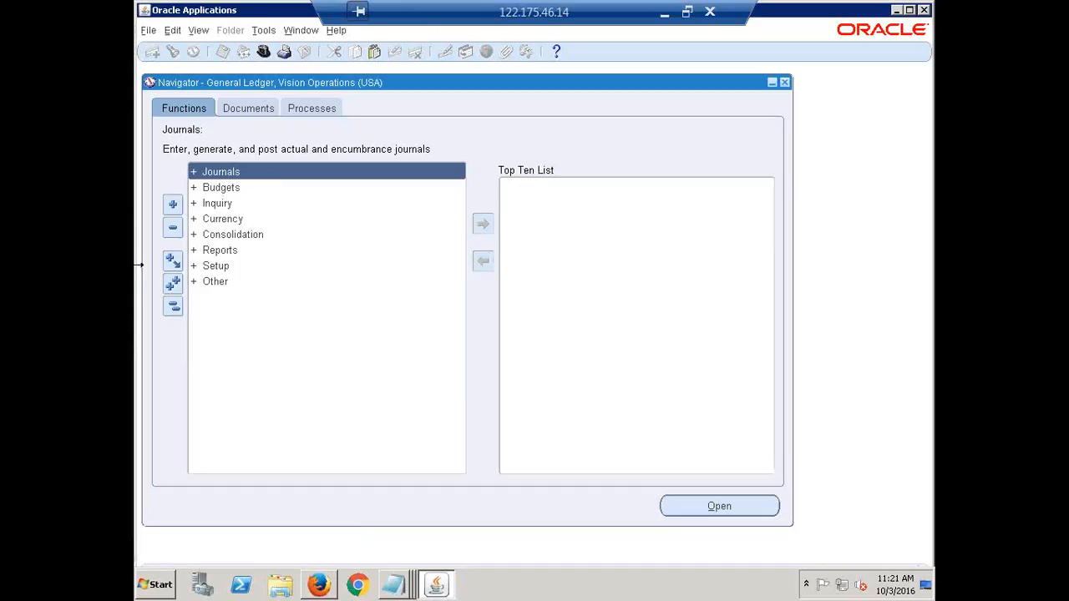
{"action": "left_click", "coordinate": [219, 268]}
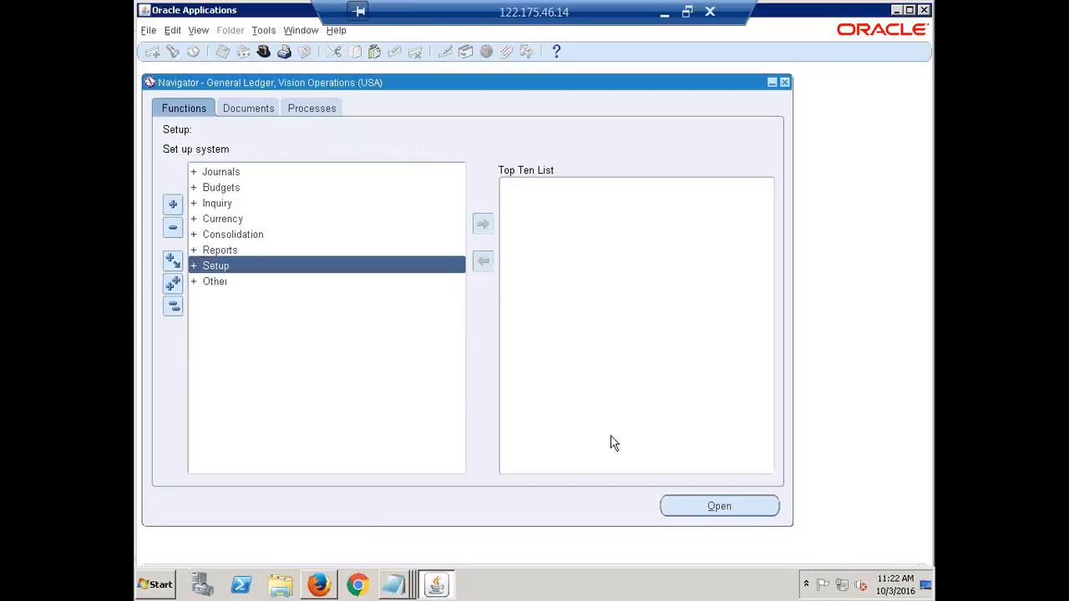
{"action": "key", "text": "Return"}
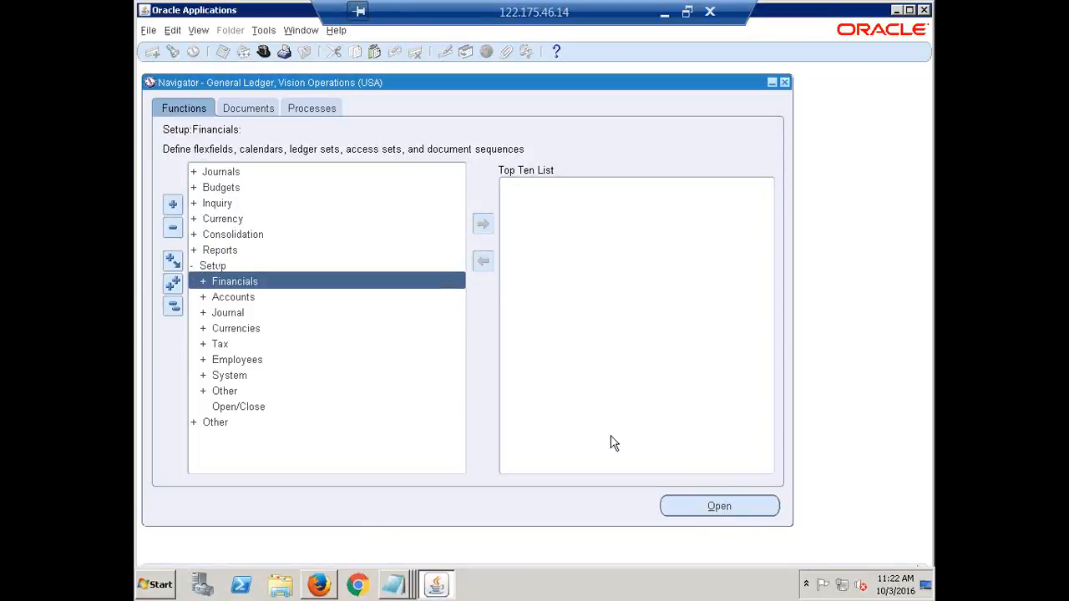
{"action": "key", "text": "Return"}
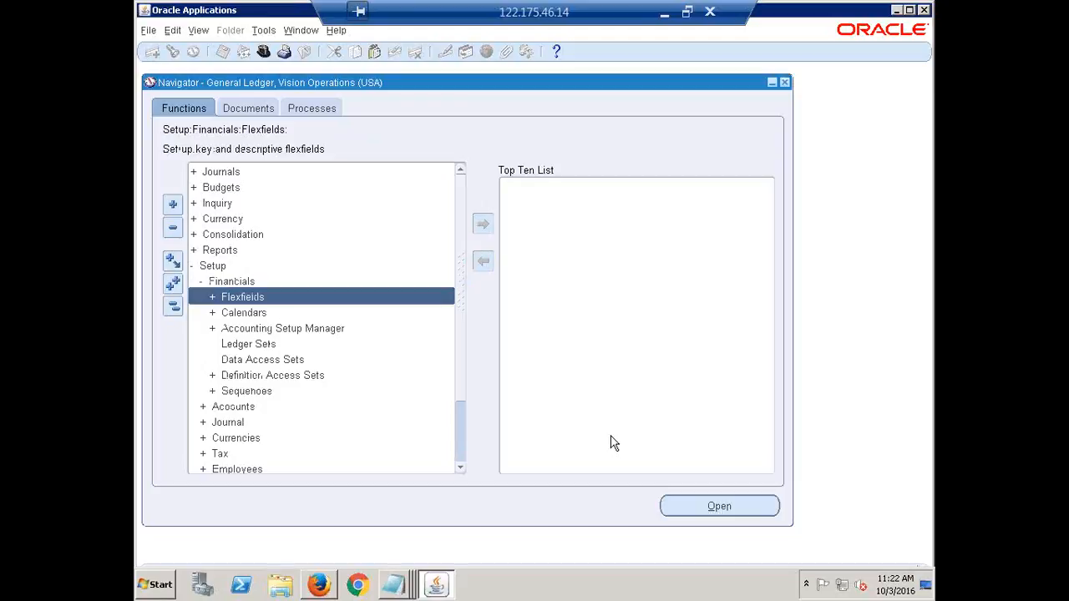
{"action": "key", "text": "Down"}
{"action": "key", "text": "Down"}
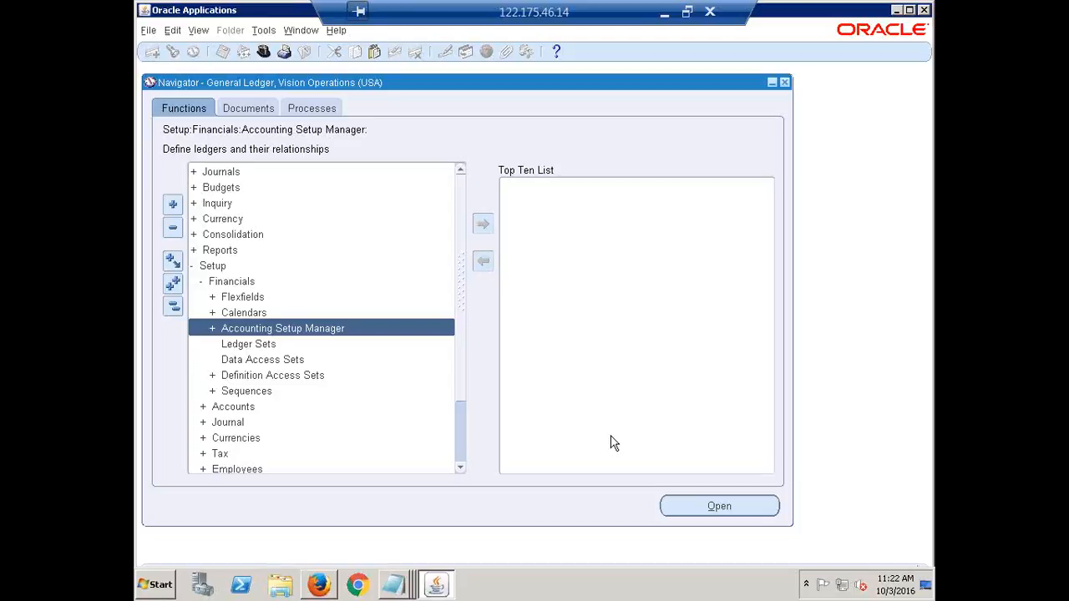
{"action": "double_click", "coordinate": [265, 335]}
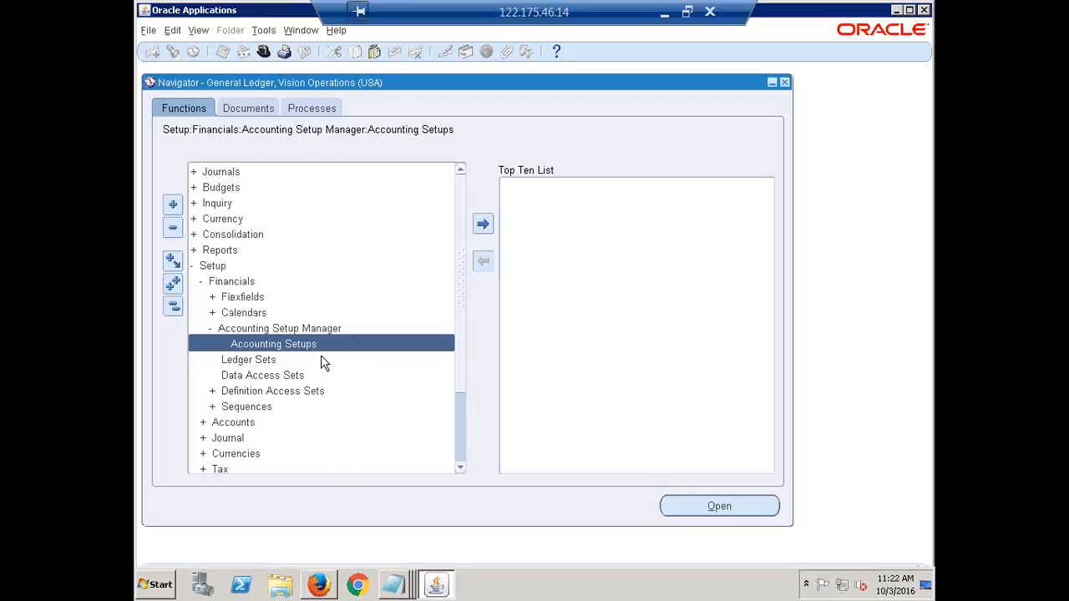
Step: Open Accounting Setups, start creating a new accounting setup, and skip the legal entity assignment
{"action": "key", "text": "Return"}
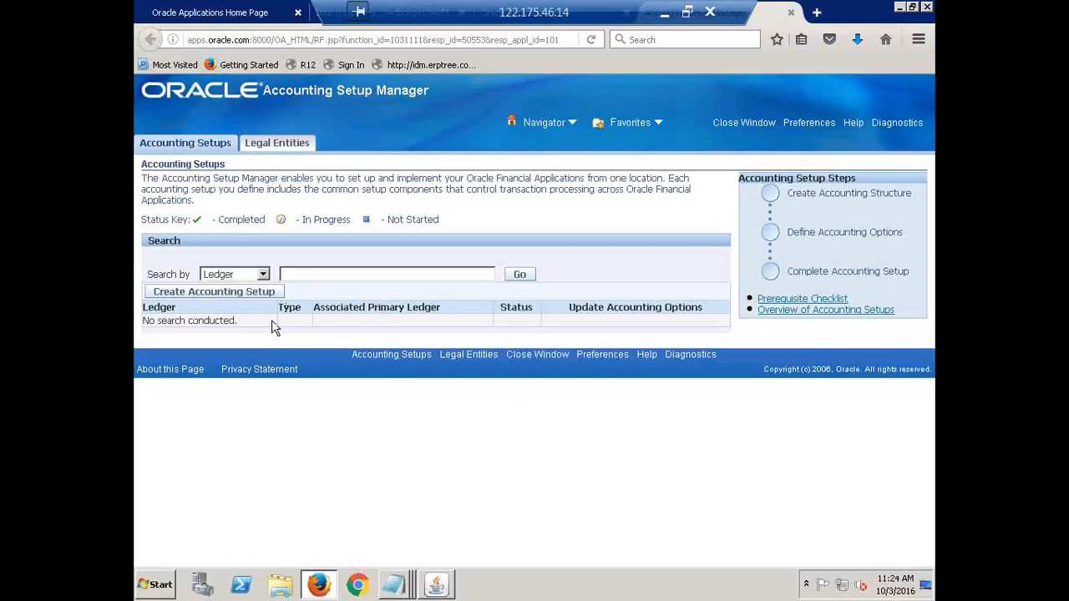
{"action": "left_click", "coordinate": [208, 296]}
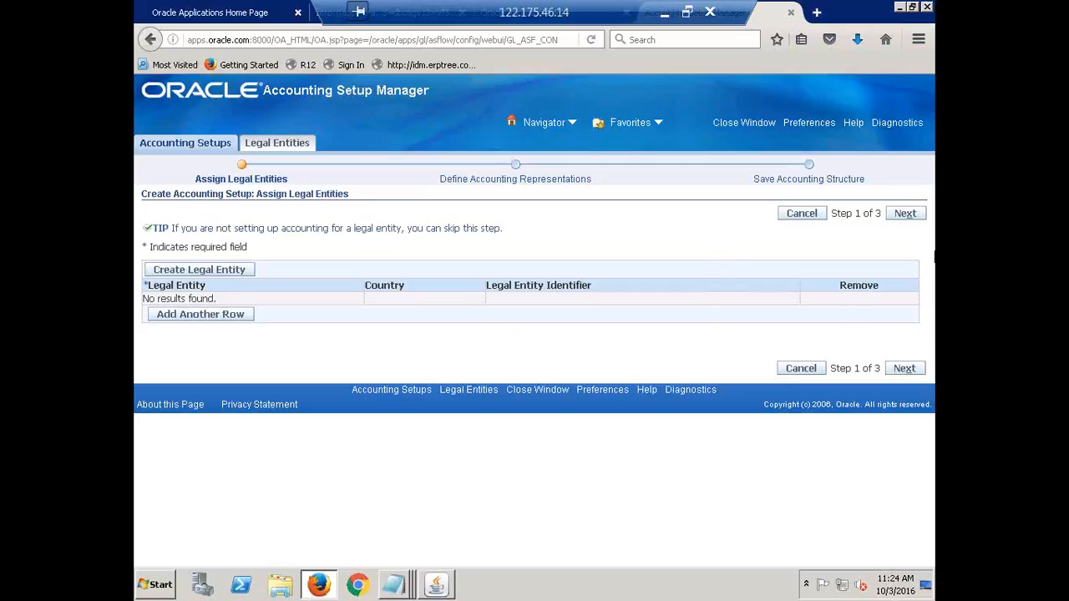
{"action": "left_click", "coordinate": [907, 215]}
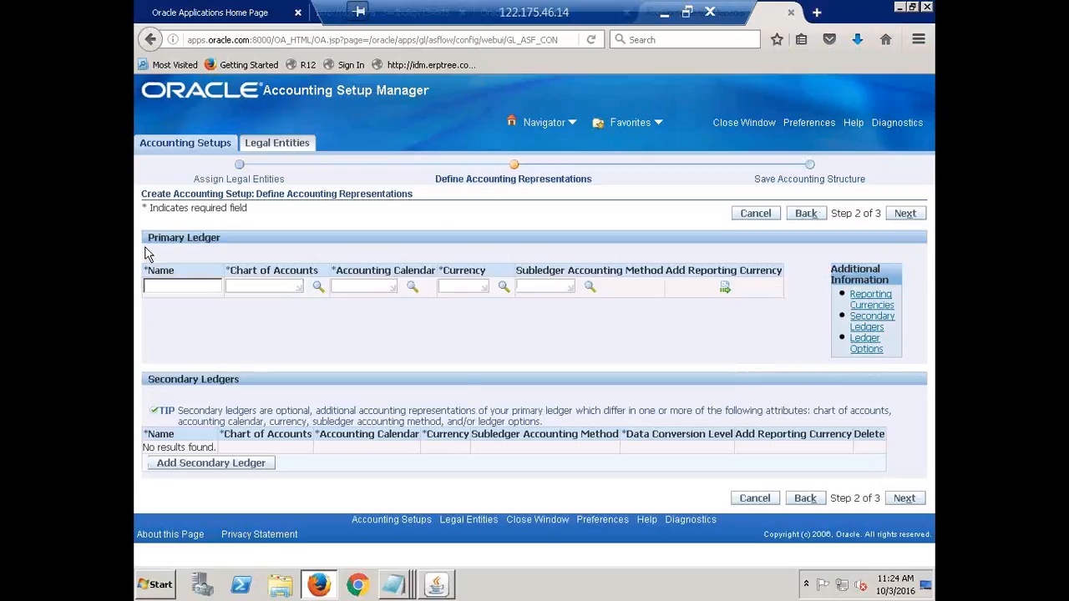
Step: Name the primary ledger "HCL India Primary Ledger"
{"action": "left_click_drag", "start_coordinate": [148, 240], "coordinate": [222, 239]}
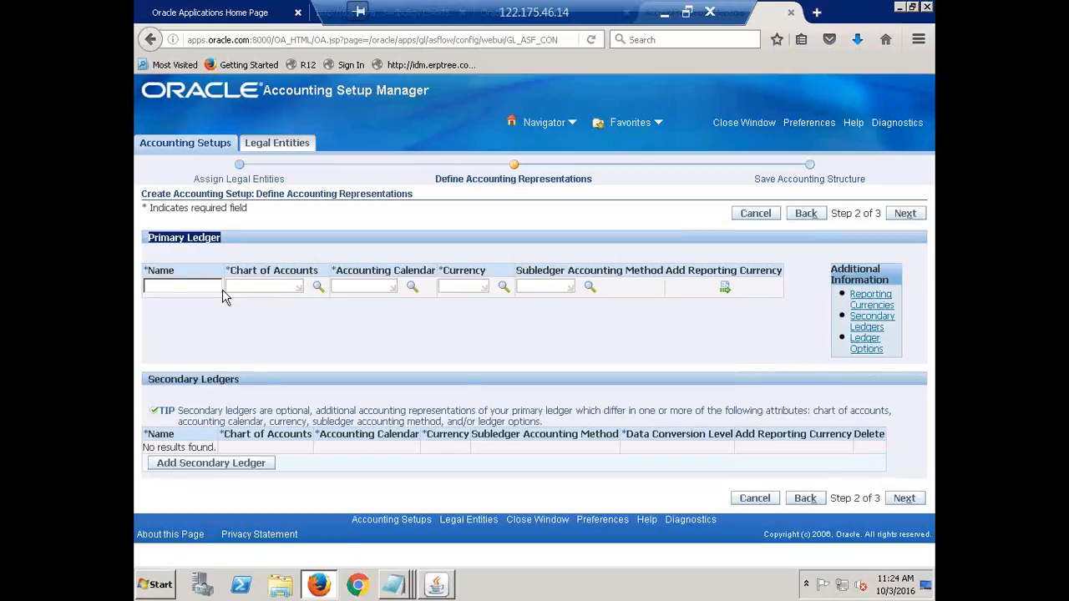
{"action": "left_click", "coordinate": [184, 286]}
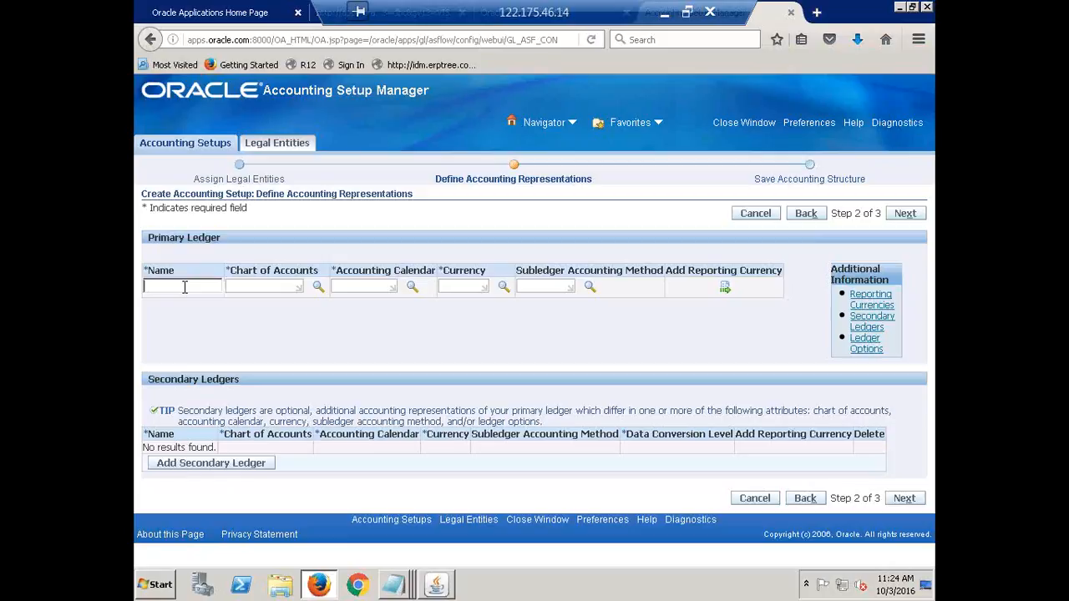
{"action": "left_click", "coordinate": [264, 292]}
{"action": "left_click", "coordinate": [380, 292]}
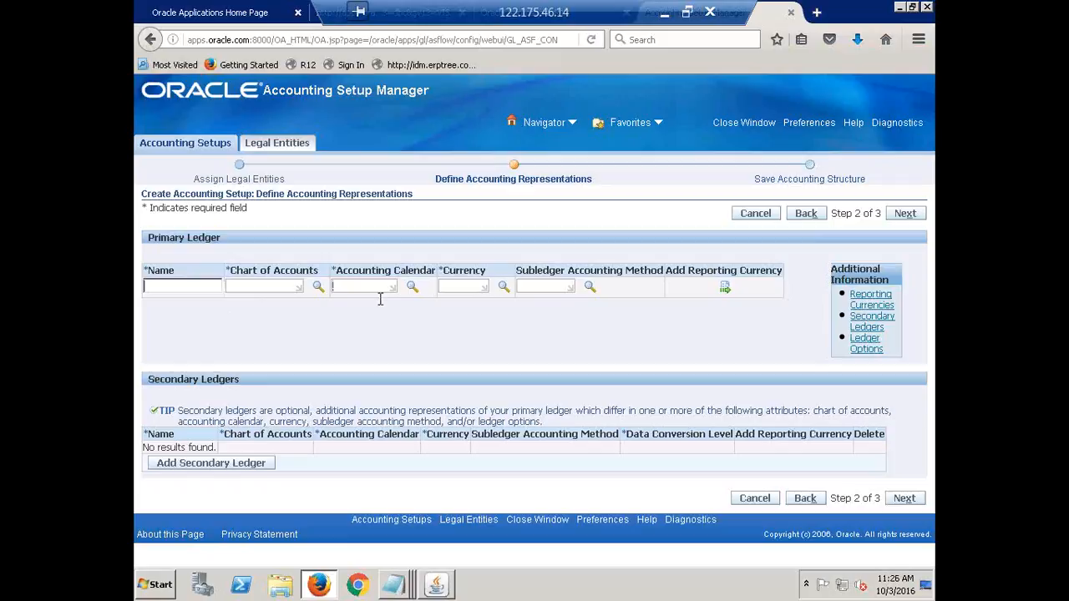
{"action": "left_click", "coordinate": [467, 286]}
{"action": "type", "text": "HCL India"}
{"action": "type", "text": "Primary Ledger"}
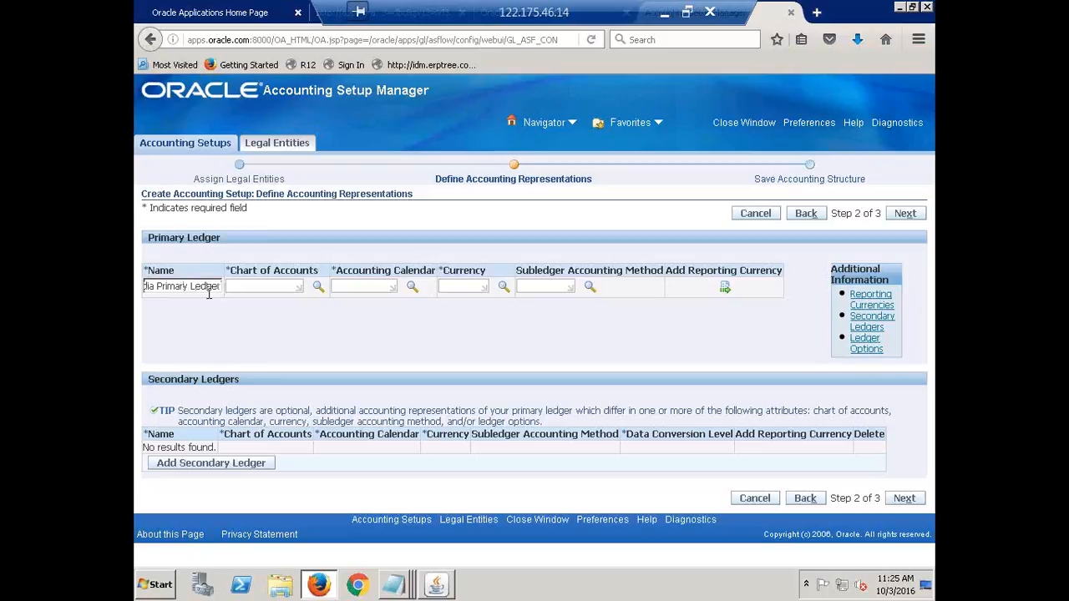
{"action": "key", "text": "Left"}
{"action": "key", "text": "Left"}
{"action": "key", "text": "Left"}
{"action": "key", "text": "Left"}
{"action": "key", "text": "Left"}
{"action": "key", "text": "Left"}
Step: Assign the HCL Accounting Flexfield chart of accounts and the HCL ACC CAL accounting calendar to the primary ledger
{"action": "left_click", "coordinate": [263, 286]}
{"action": "key", "text": "Tab"}
{"action": "type", "text": "HCL"}
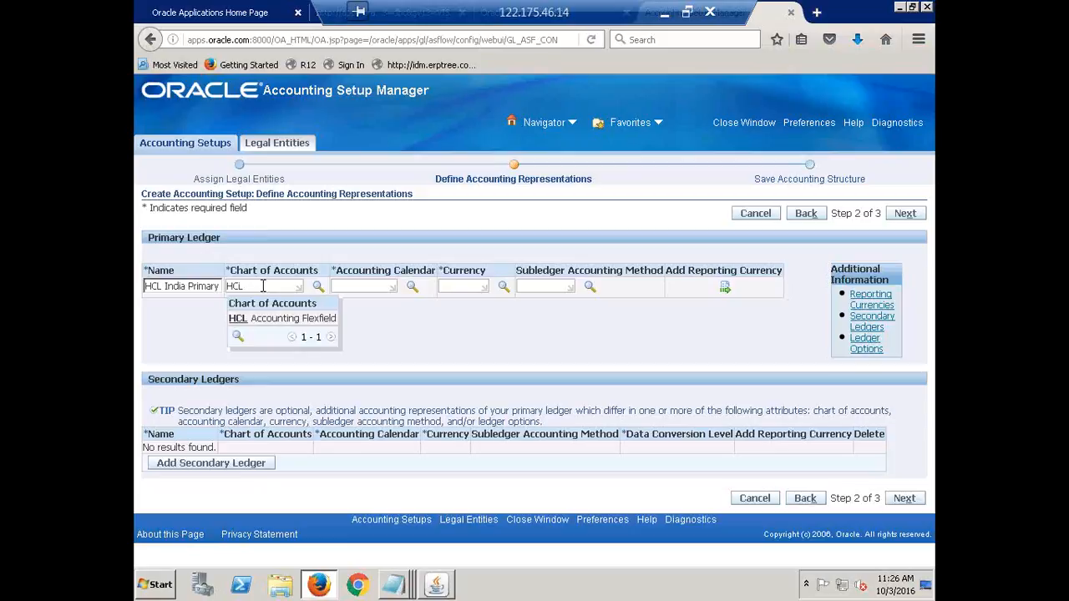
{"action": "left_click", "coordinate": [263, 318]}
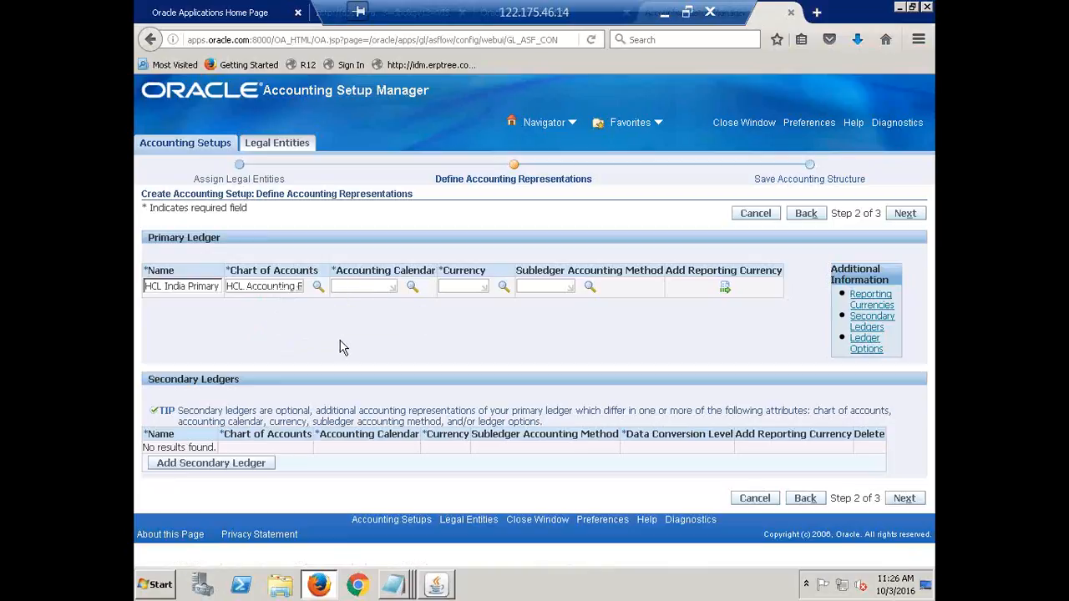
{"action": "type", "text": "HCL"}
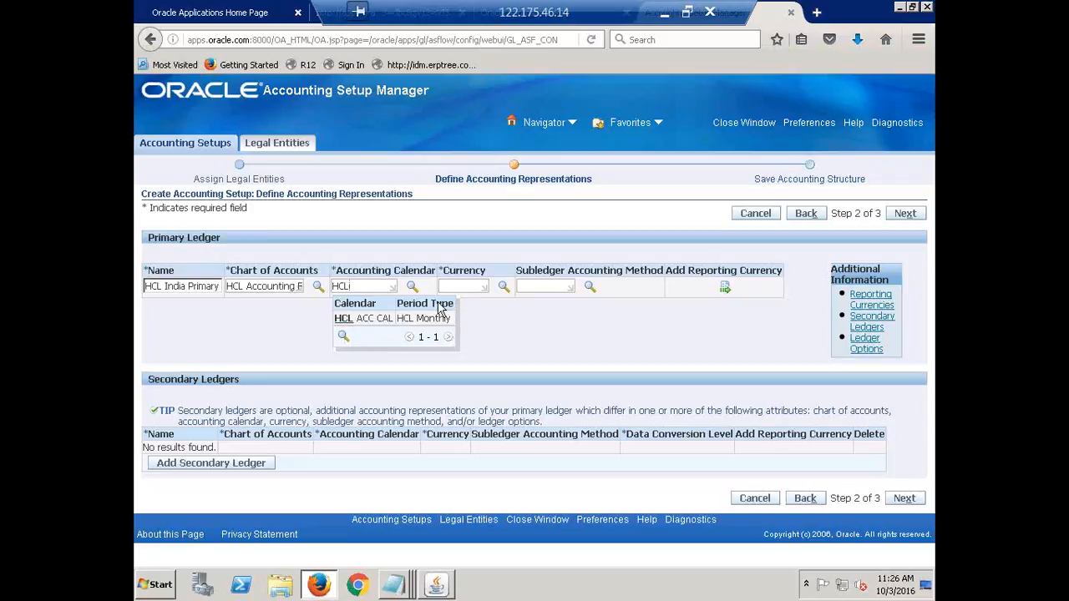
{"action": "left_click", "coordinate": [372, 318]}
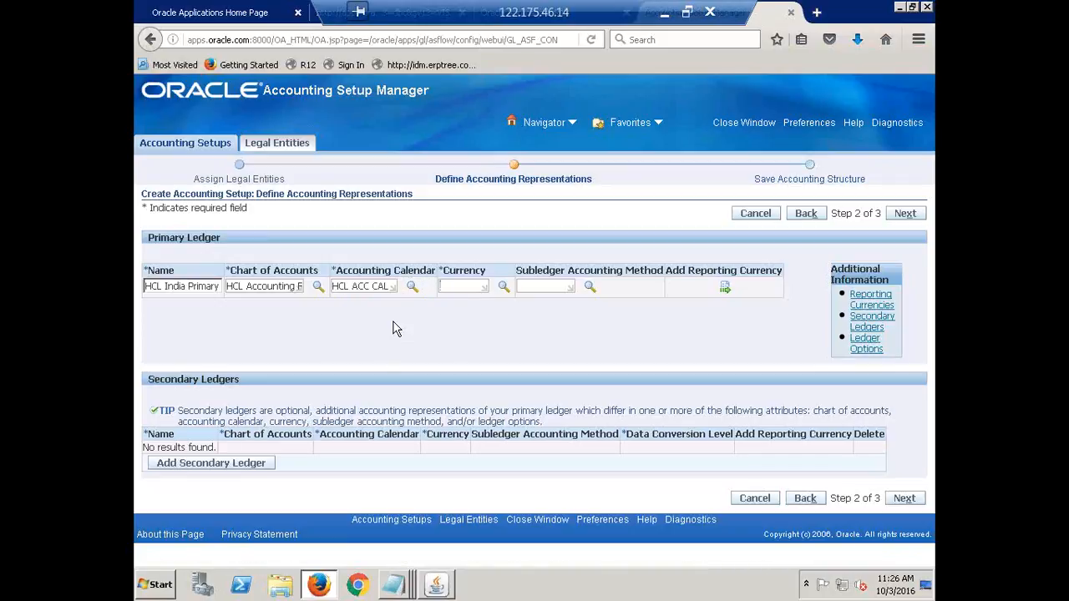
Step: Set the primary ledger's currency to INR (Indian Rupee)
{"action": "key", "text": "Tab"}
{"action": "key", "text": "Tab"}
{"action": "type", "text": "INR"}
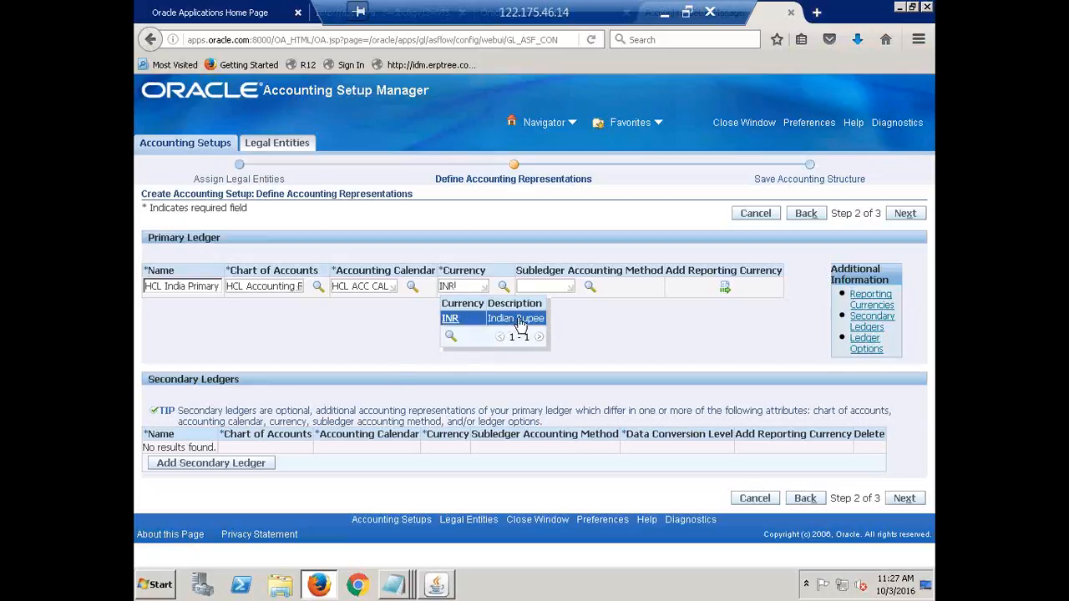
{"action": "left_click", "coordinate": [451, 318]}
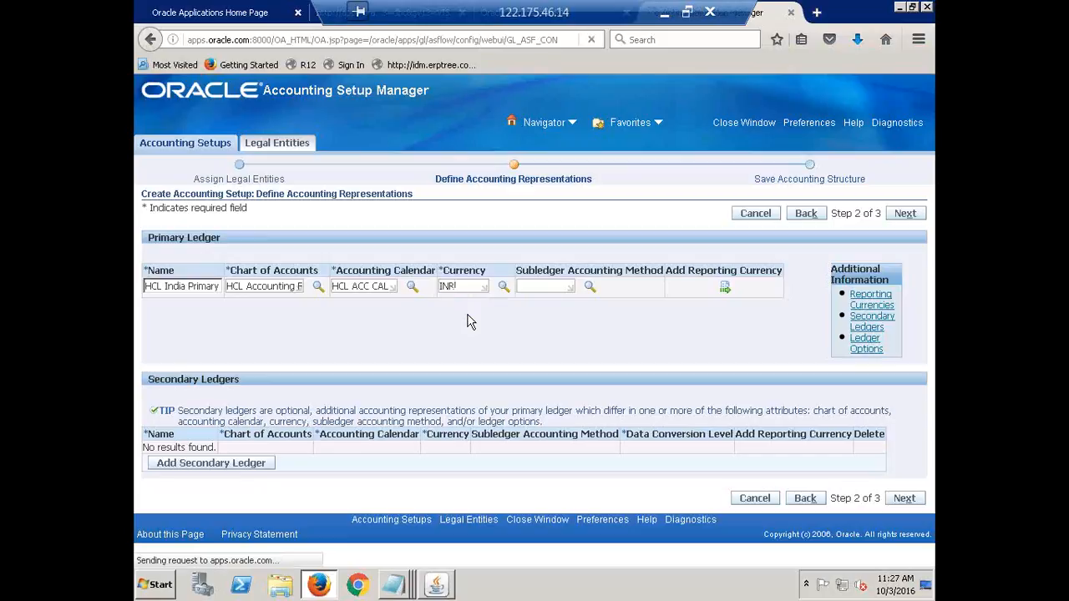
Step: Set the primary ledger's subledger accounting method to Standard Accrual
{"action": "left_click", "coordinate": [532, 285]}
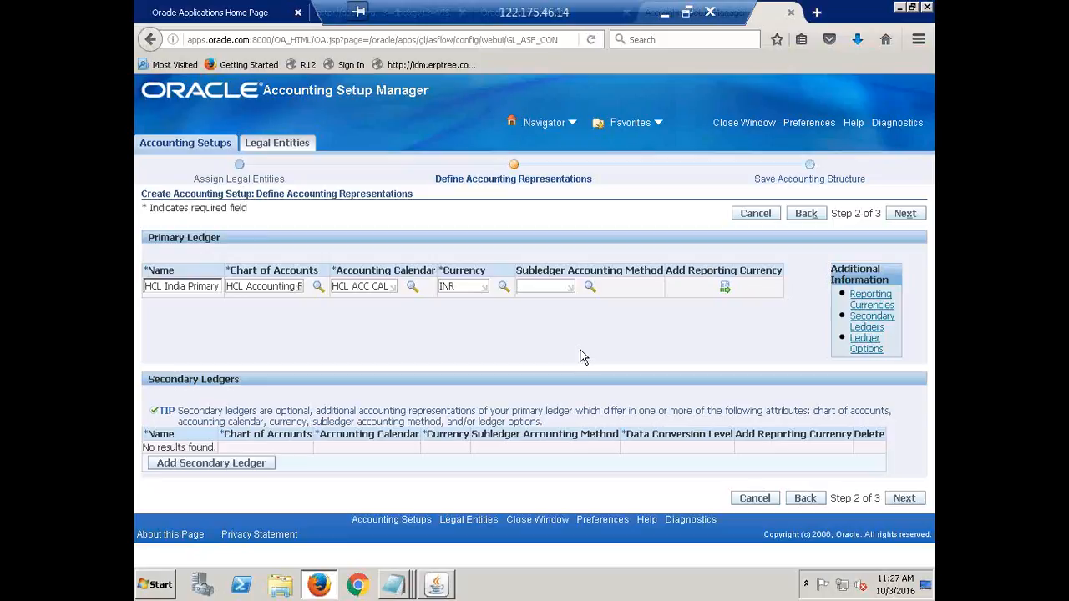
{"action": "type", "text": "STAND"}
{"action": "key", "text": "Tab"}
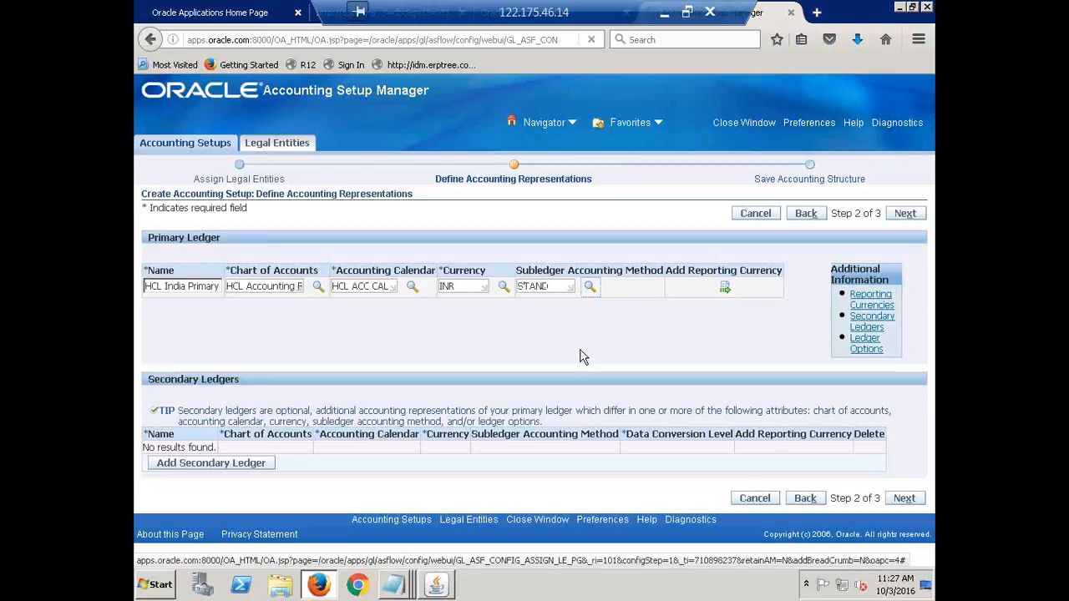
{"action": "left_click", "coordinate": [586, 285]}
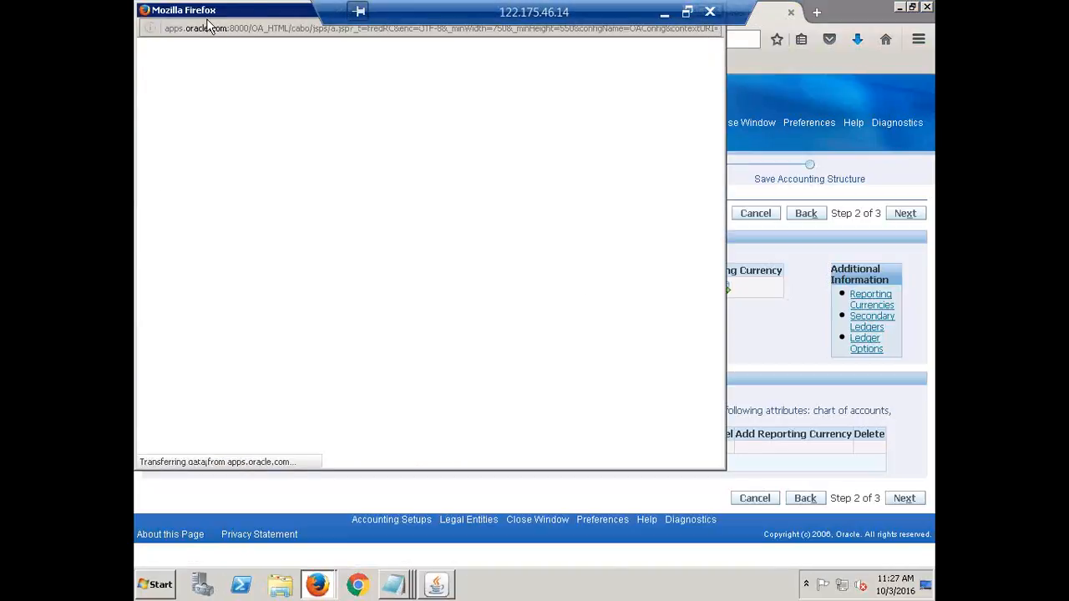
{"action": "left_click_drag", "start_coordinate": [213, 17], "coordinate": [268, 118]}
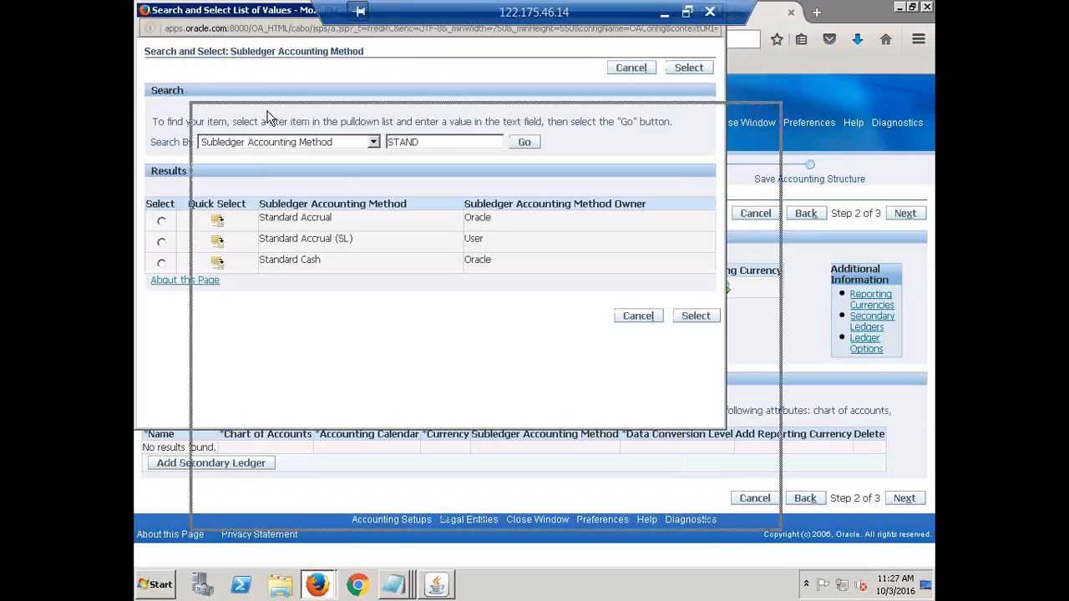
{"action": "left_click", "coordinate": [771, 111]}
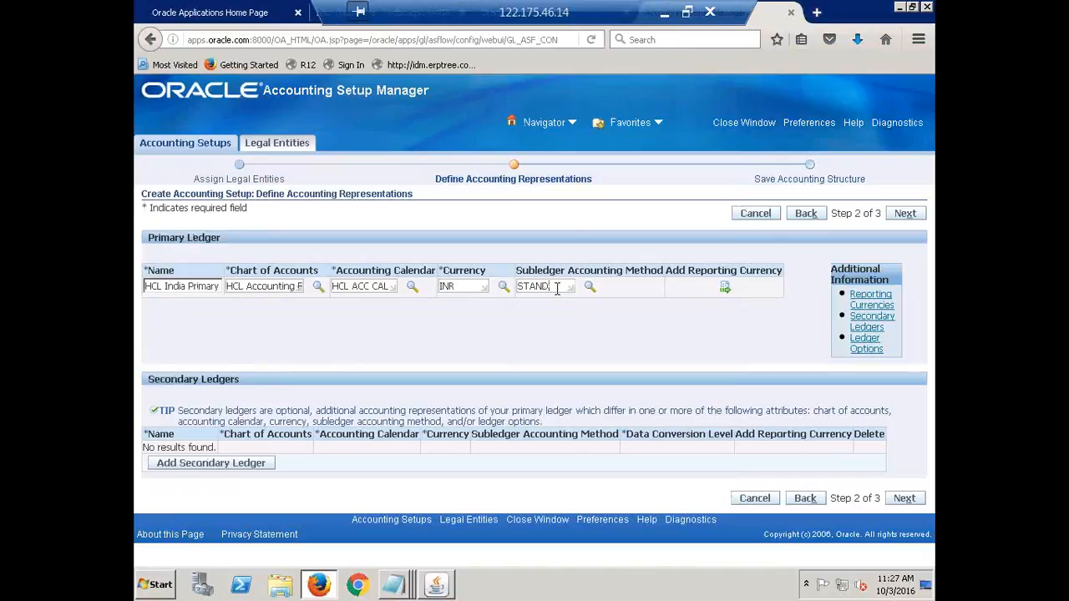
{"action": "type", "text": "ARD"}
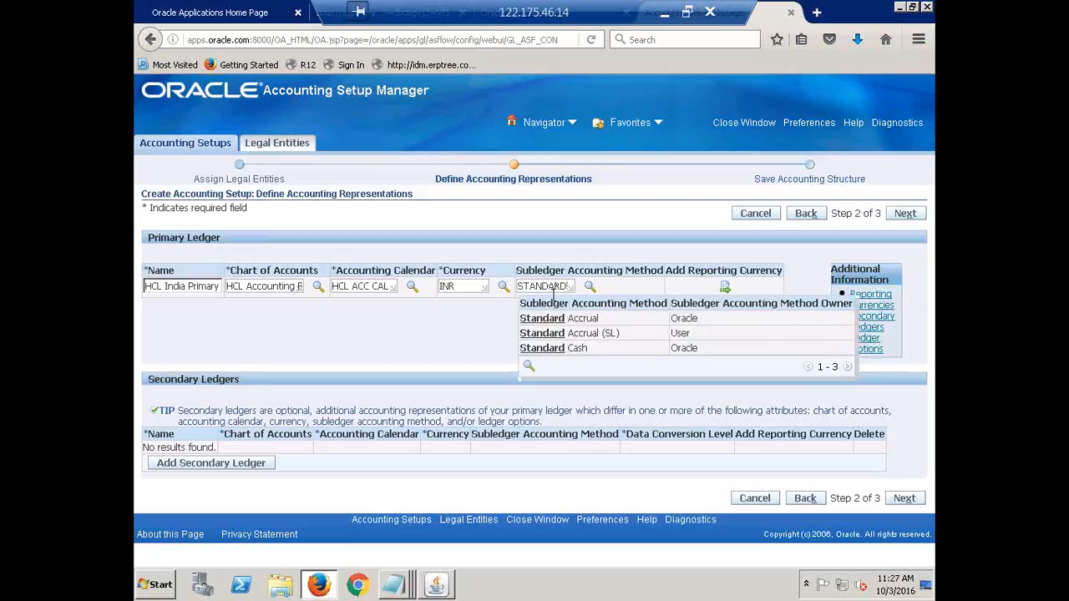
{"action": "key", "text": "Down"}
{"action": "key", "text": "Down"}
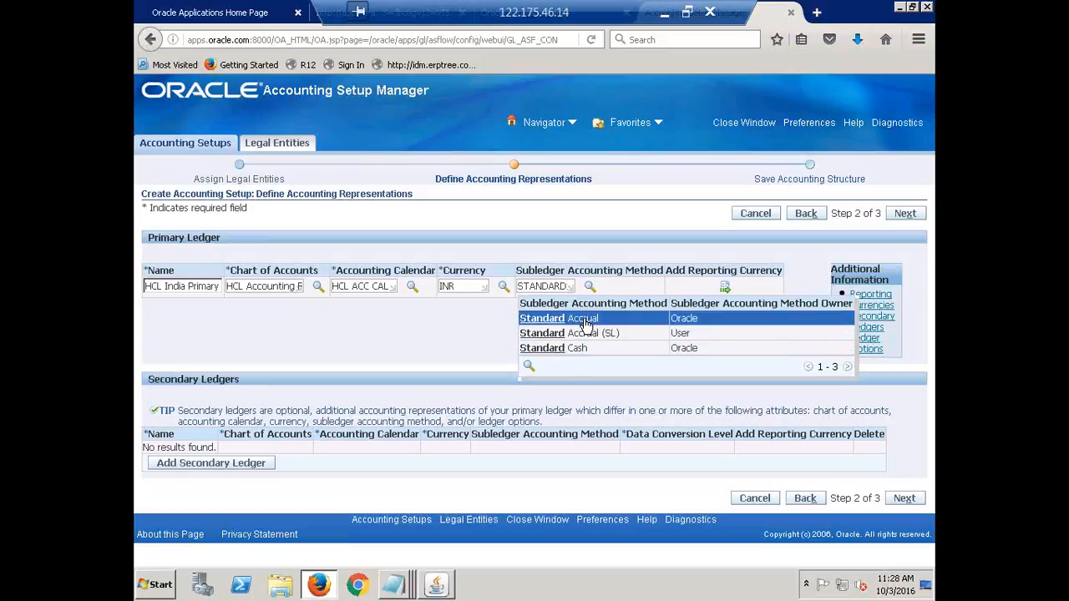
{"action": "left_click", "coordinate": [585, 324]}
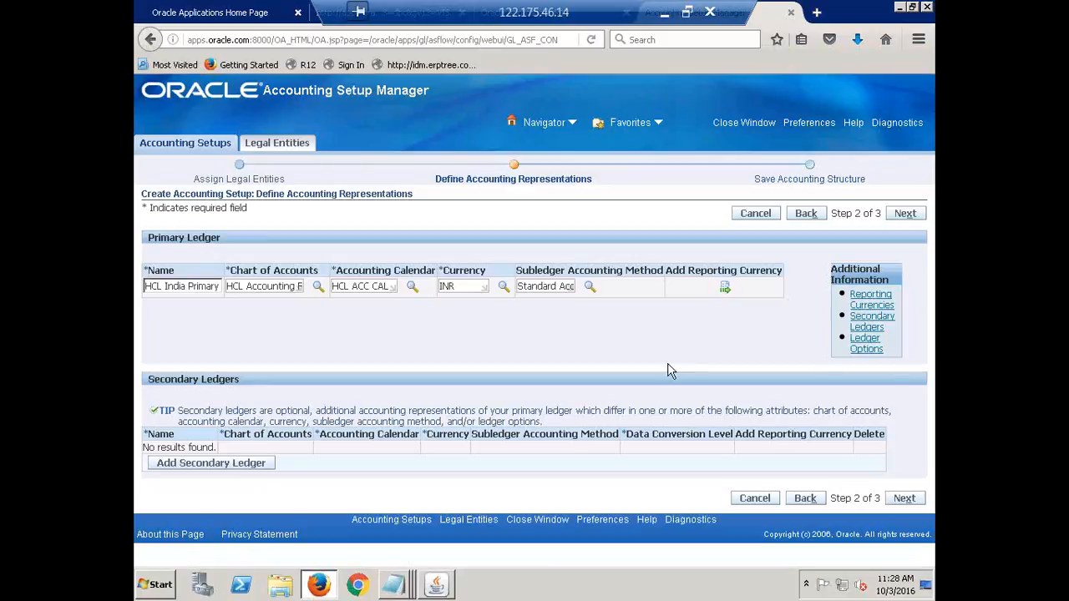
Step: Continue to the accounting structure review, check the ledger's chart of accounts and period type, and save the structure
{"action": "left_click", "coordinate": [906, 214]}
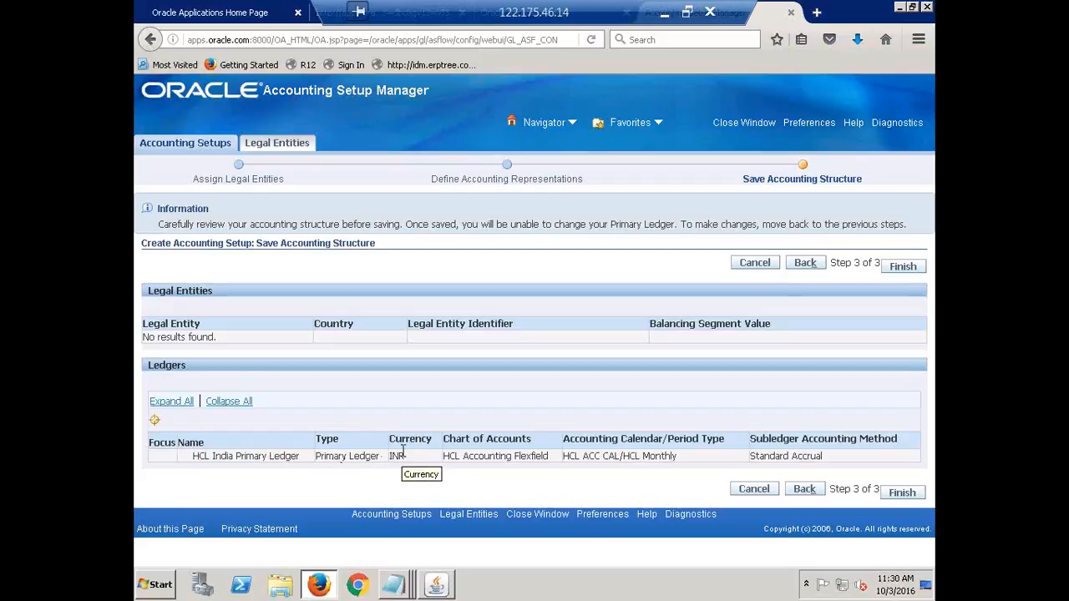
{"action": "triple_click", "coordinate": [484, 458]}
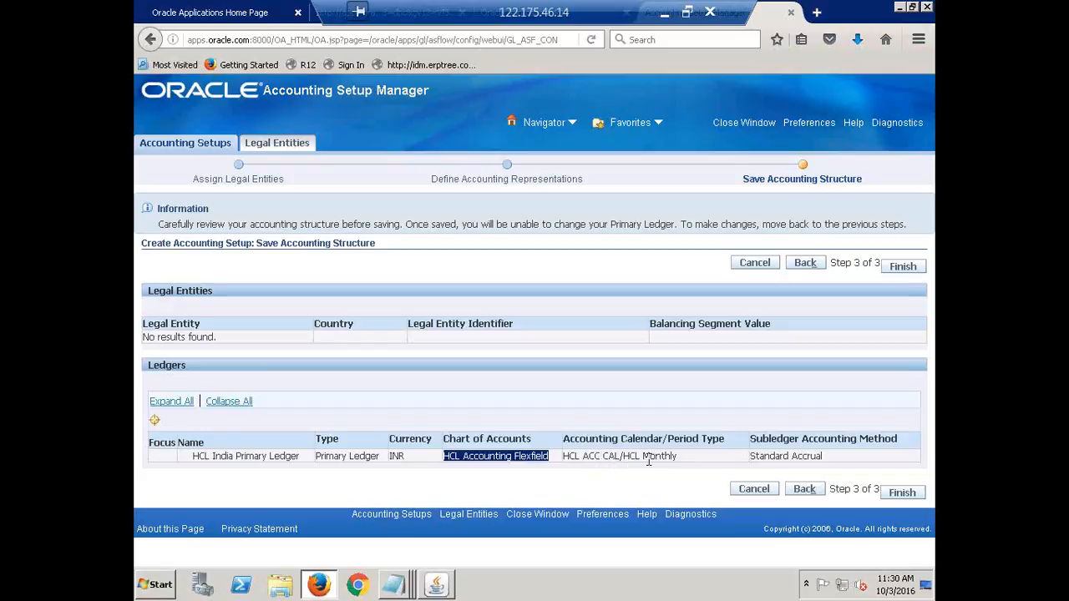
{"action": "left_click_drag", "start_coordinate": [681, 461], "coordinate": [635, 464]}
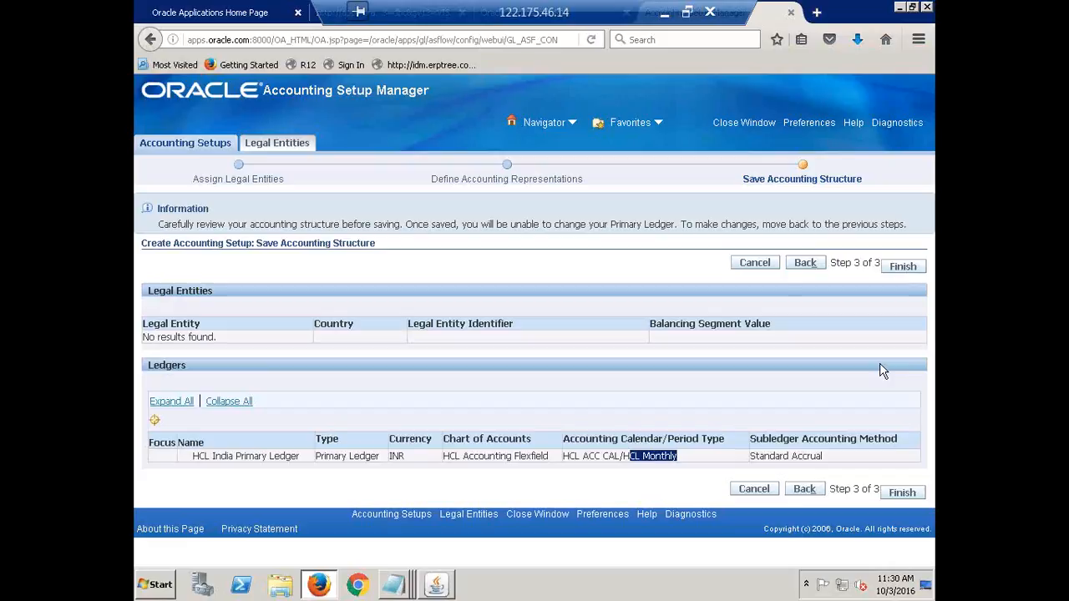
{"action": "left_click", "coordinate": [900, 274]}
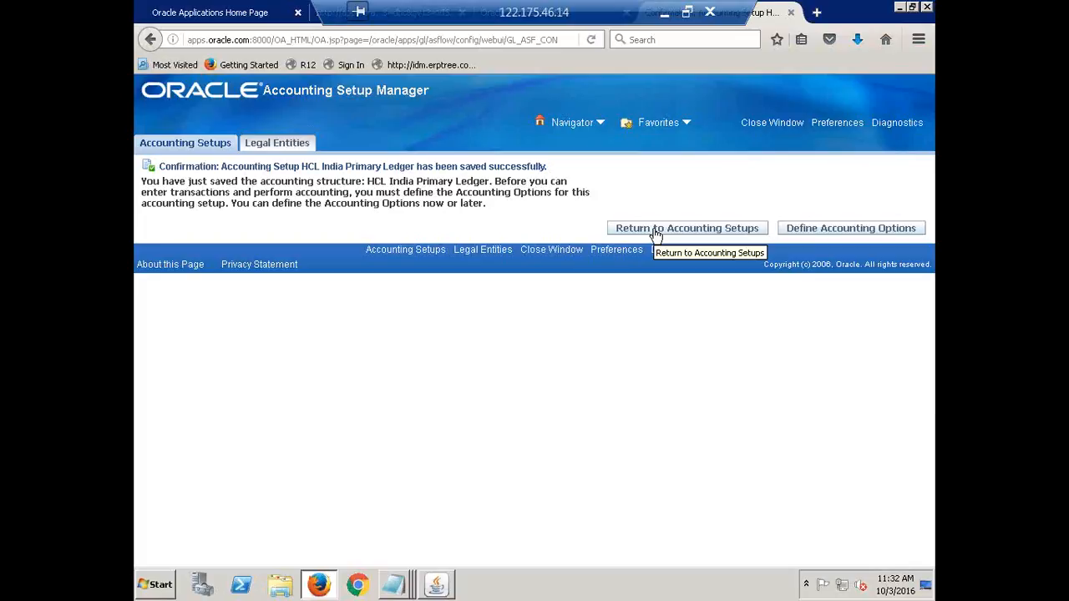
Step: Go to the accounting options of HCL India Primary Ledger, review its setup steps, and open Ledger Options for updating
{"action": "left_click", "coordinate": [849, 234]}
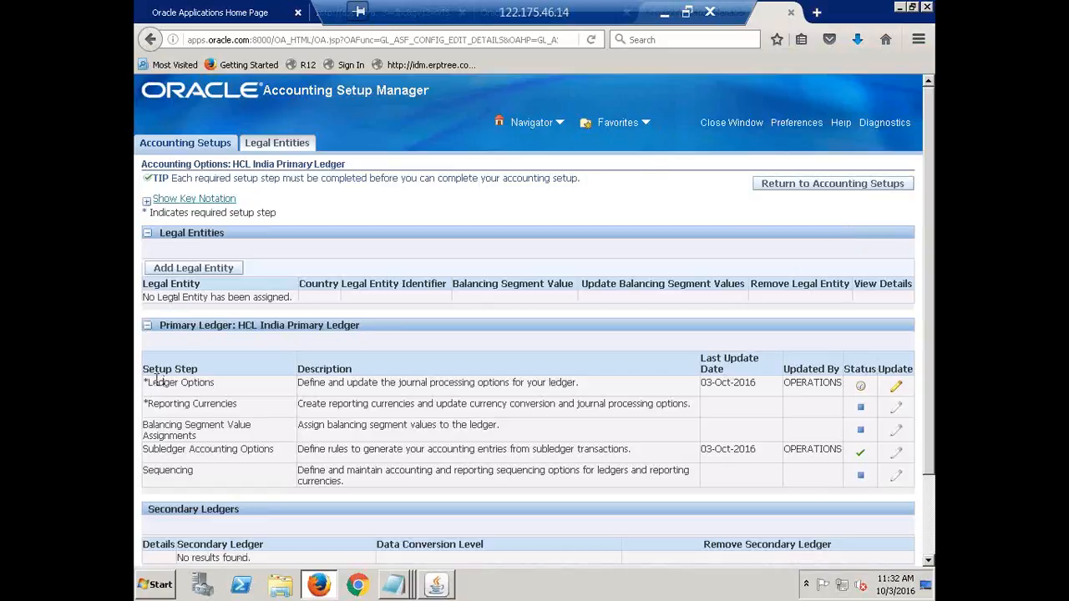
{"action": "left_click_drag", "start_coordinate": [159, 382], "coordinate": [218, 493]}
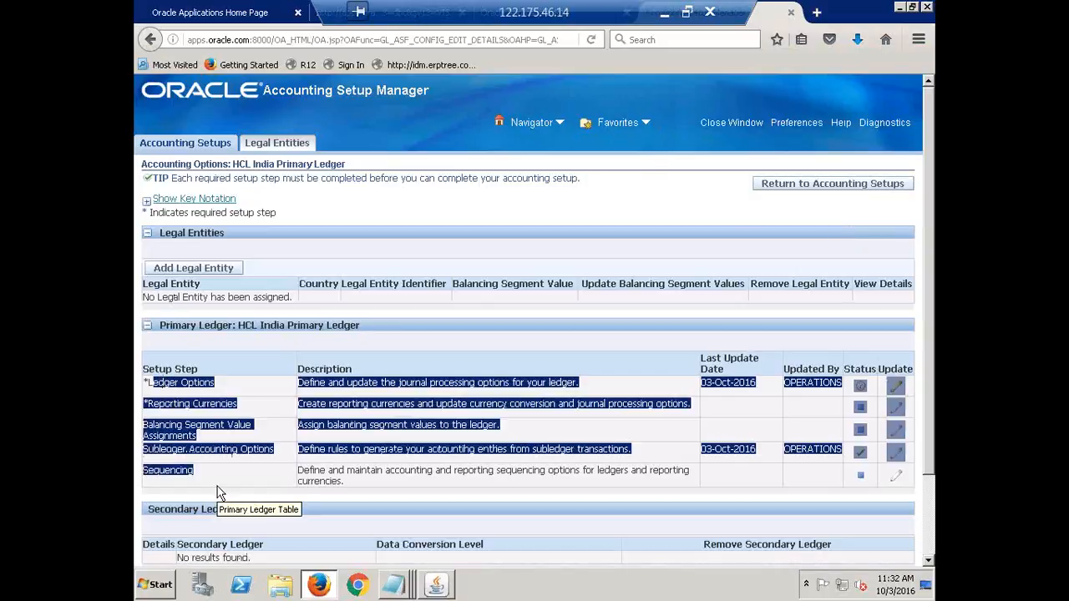
{"action": "left_click_drag", "start_coordinate": [239, 325], "coordinate": [364, 338]}
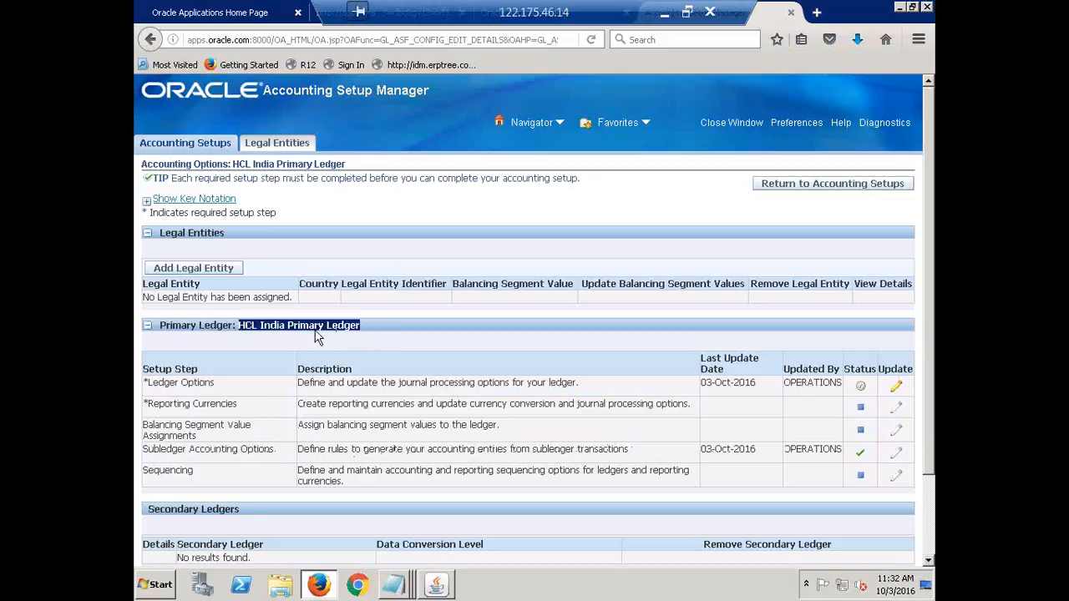
{"action": "left_click_drag", "start_coordinate": [150, 384], "coordinate": [245, 482]}
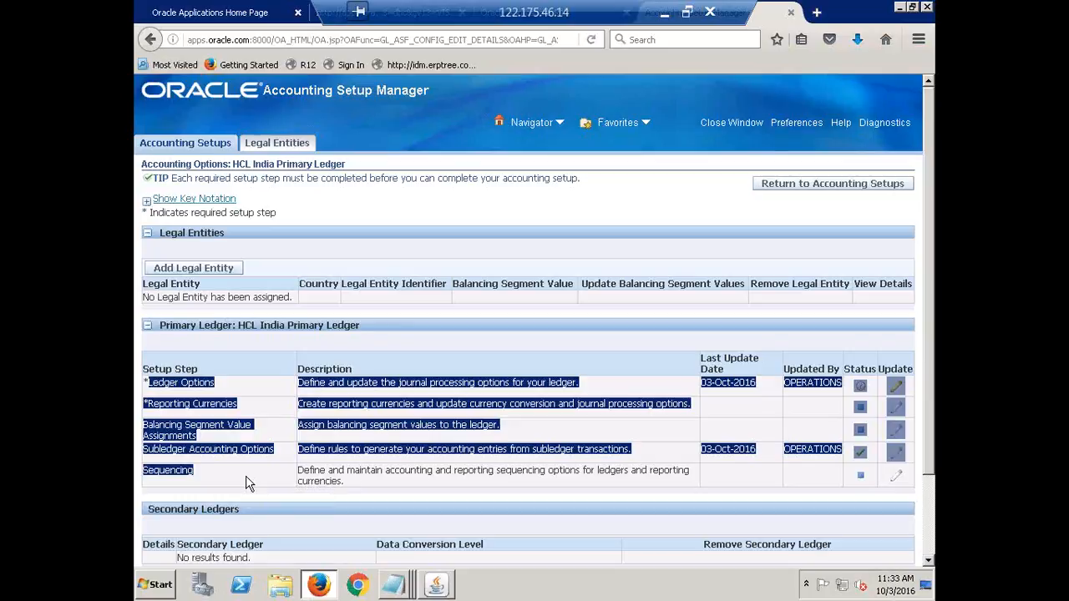
{"action": "left_click", "coordinate": [397, 343]}
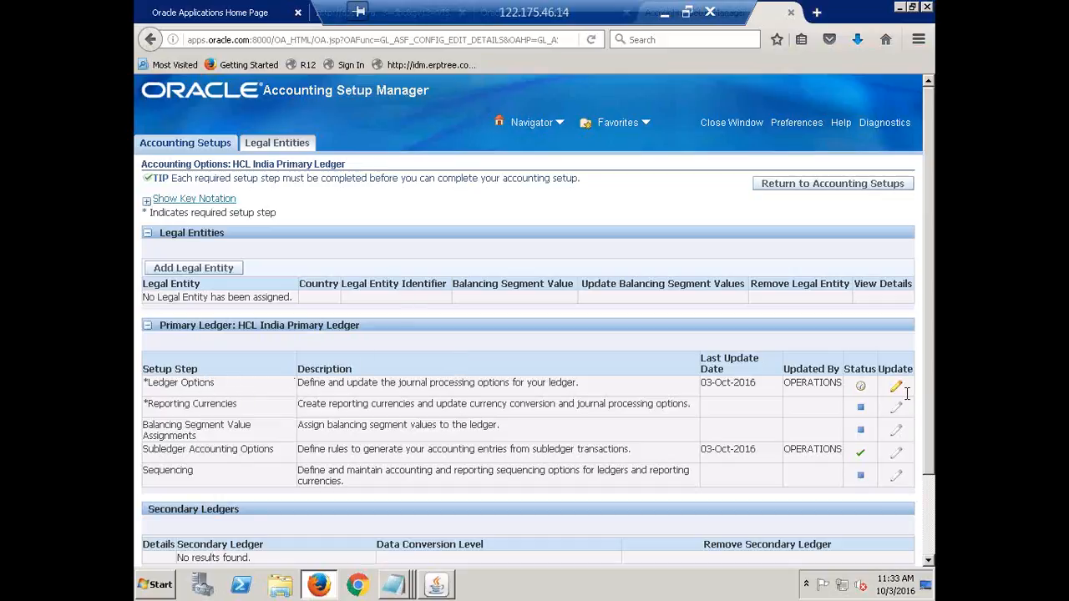
{"action": "triple_click", "coordinate": [156, 384]}
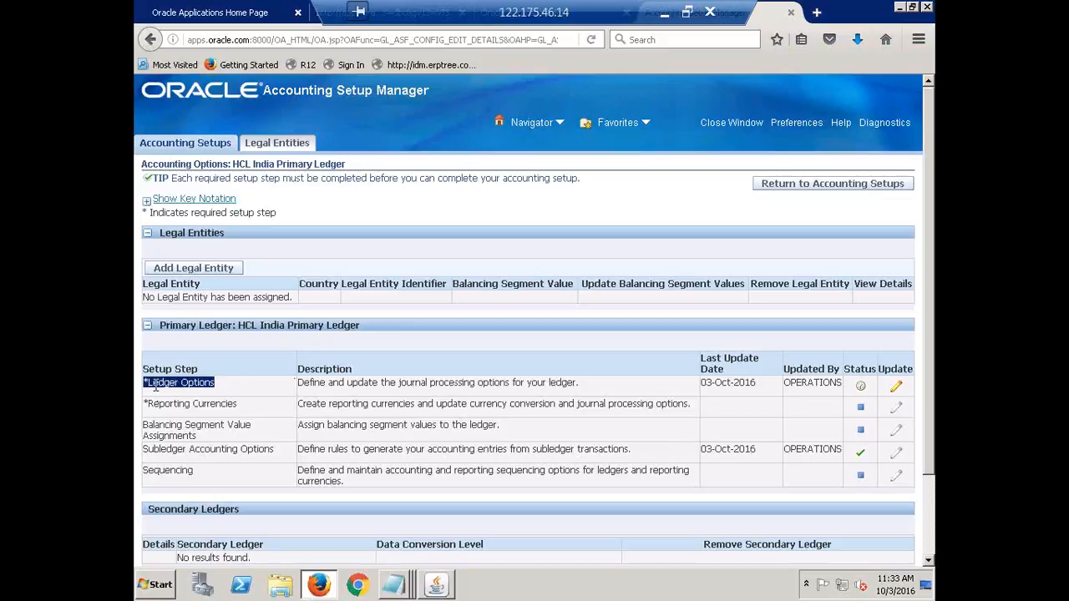
{"action": "left_click", "coordinate": [897, 389]}
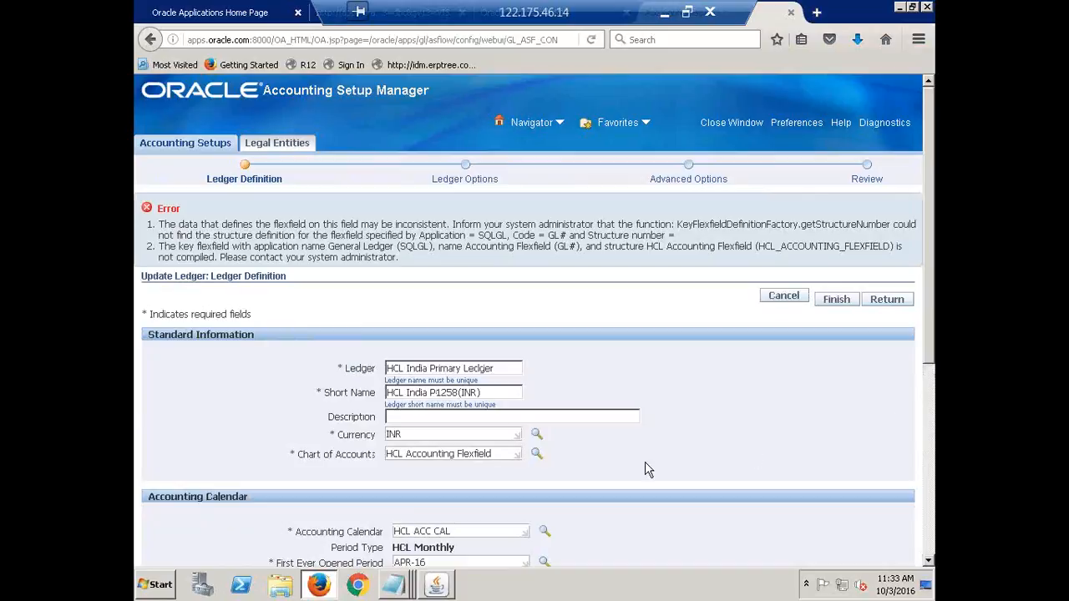
Step: Read the error details on the Ledger Definition page and switch to the Oracle Applications Navigator window
{"action": "left_click_drag", "start_coordinate": [396, 256], "coordinate": [178, 231]}
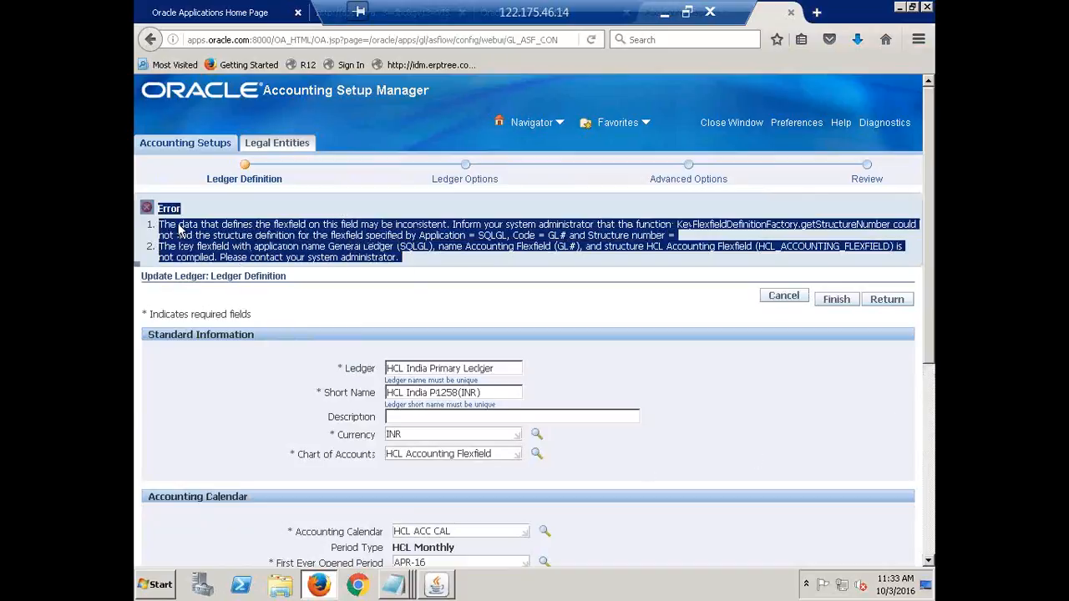
{"action": "left_click", "coordinate": [221, 215]}
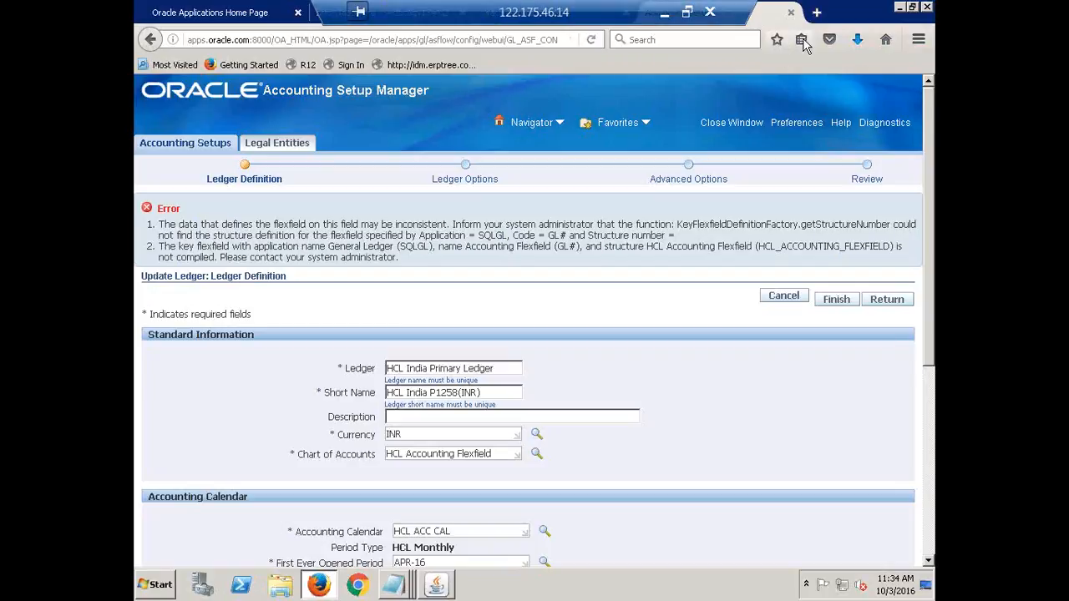
{"action": "left_click", "coordinate": [434, 588]}
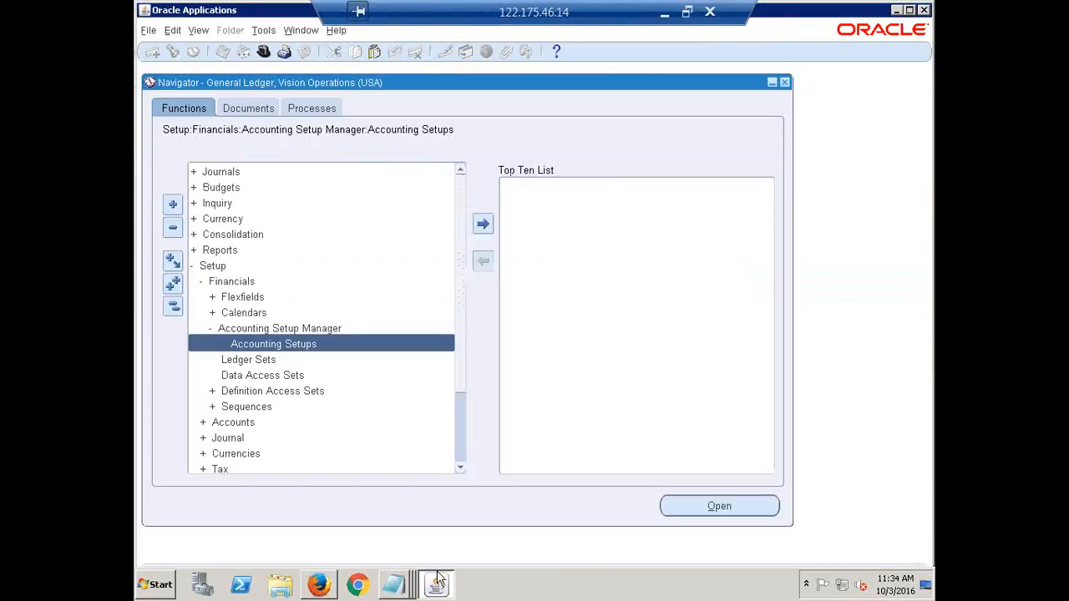
Step: Collapse the function tree and open the Key Flexfield Segments form under Setup, Financials, Flexfields, Key
{"action": "left_click", "coordinate": [174, 309]}
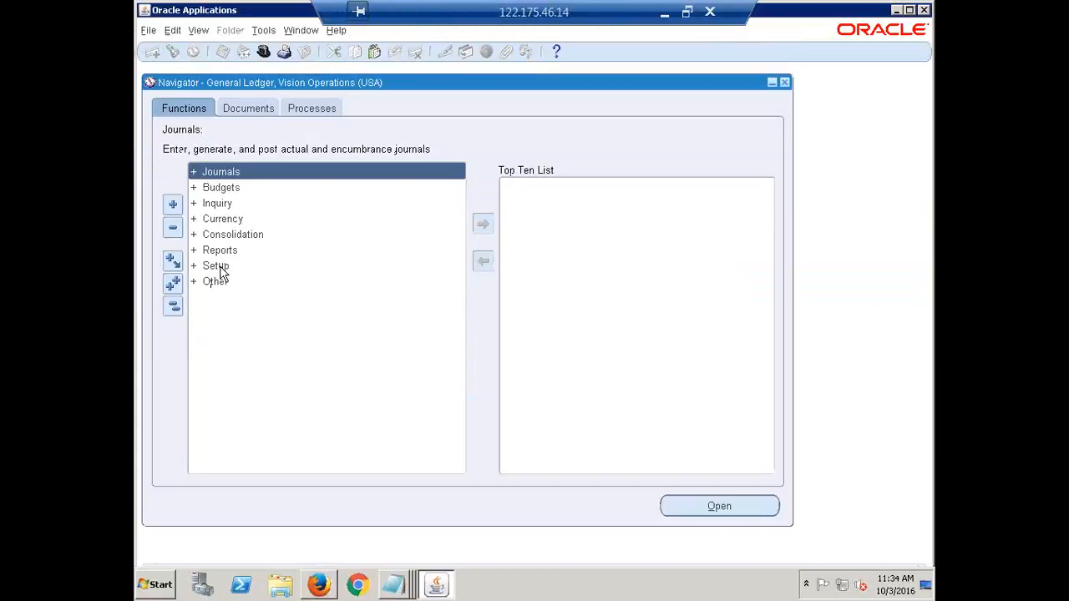
{"action": "double_click", "coordinate": [219, 267]}
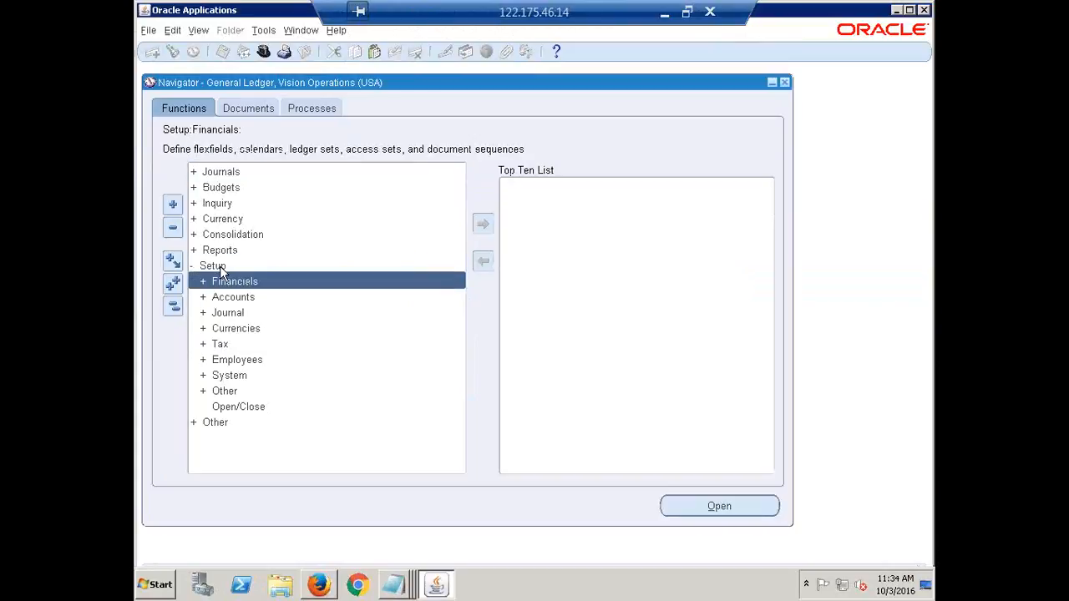
{"action": "double_click", "coordinate": [235, 284]}
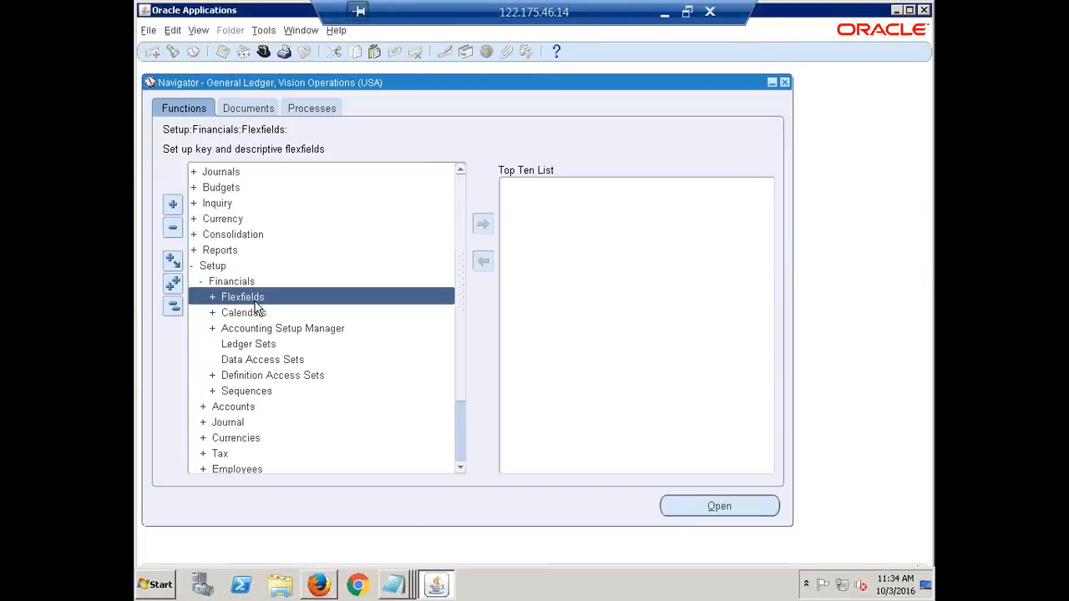
{"action": "double_click", "coordinate": [246, 296]}
{"action": "double_click", "coordinate": [269, 315]}
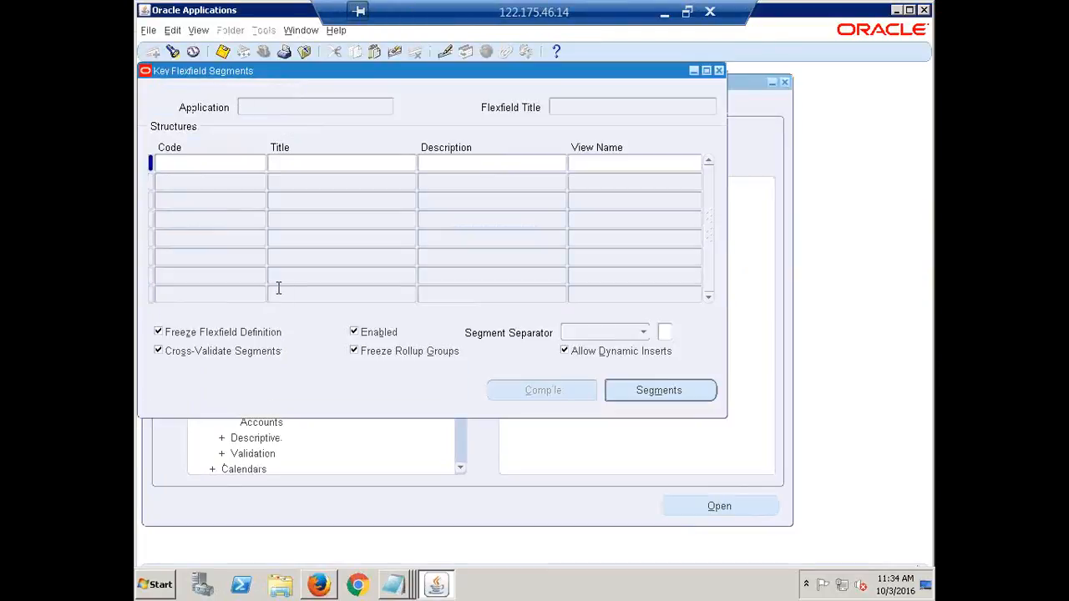
Step: Find the key flexfields of the General Ledger application and load the Accounting Flexfield
{"action": "left_click", "coordinate": [173, 53]}
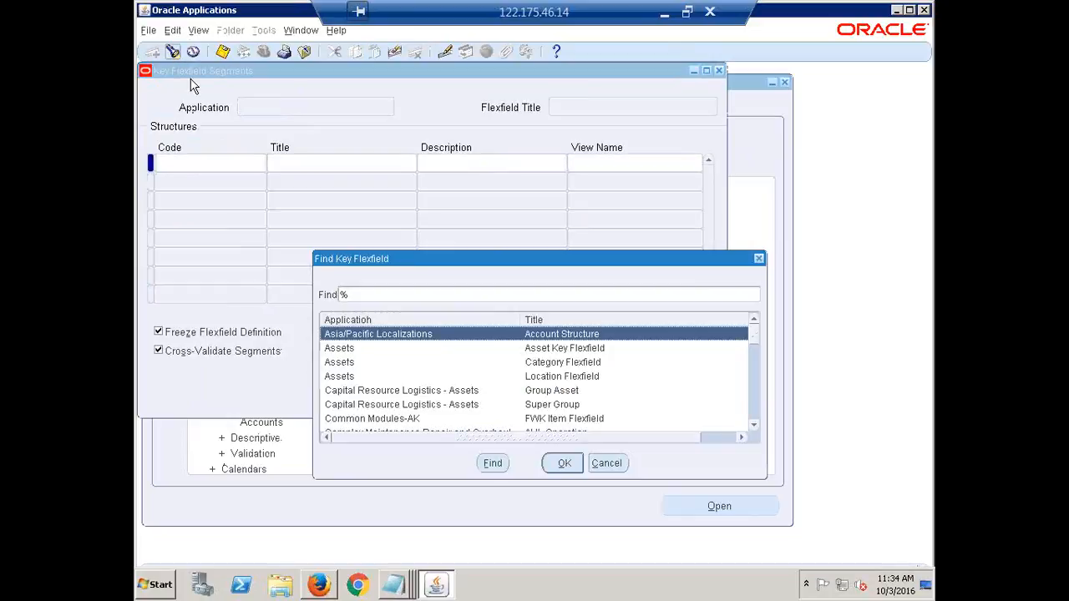
{"action": "type", "text": "general Ledger"}
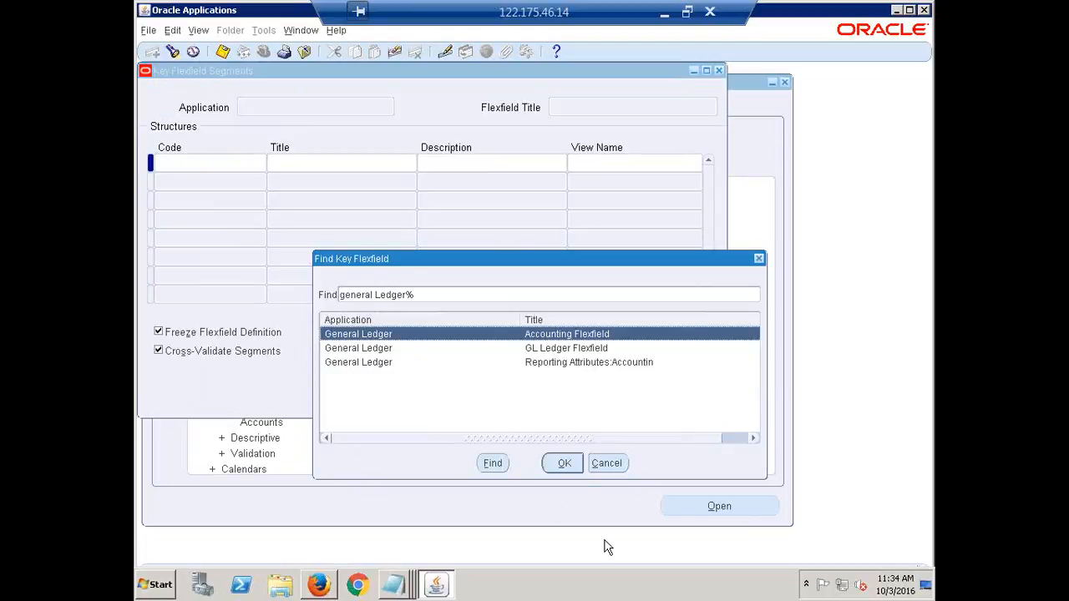
{"action": "left_click", "coordinate": [568, 462]}
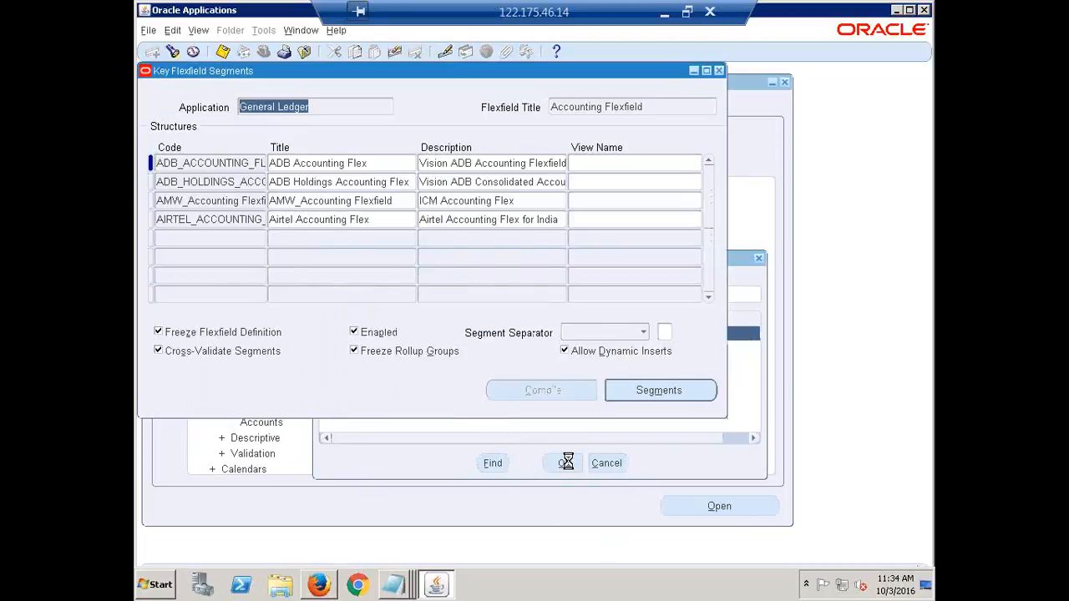
Step: Find the HCL Accounting Flexfield structure among the Accounting Flexfield structures and load it
{"action": "left_click", "coordinate": [212, 220]}
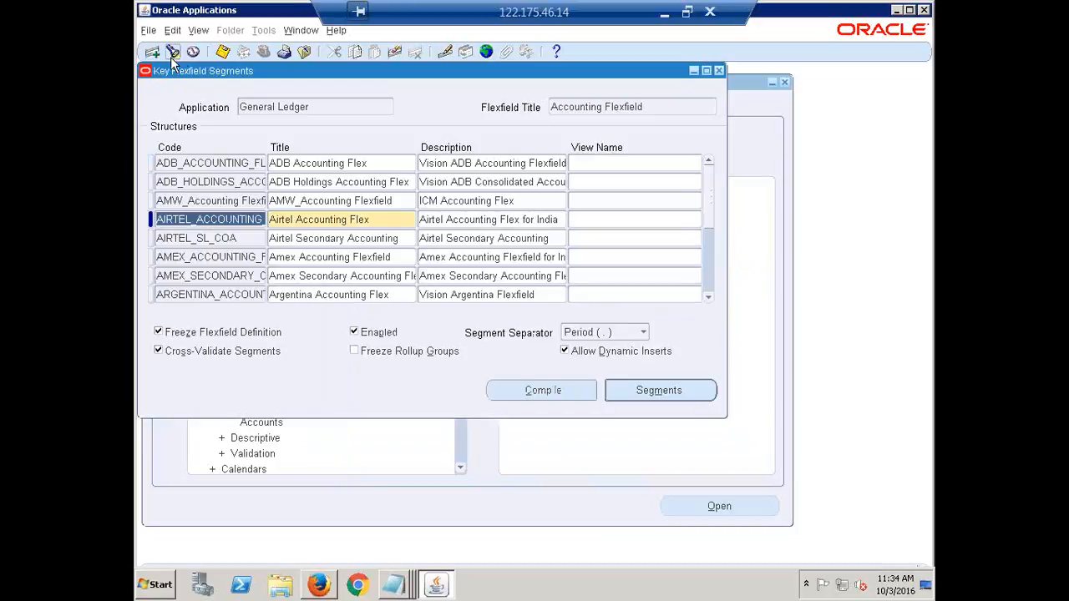
{"action": "left_click", "coordinate": [171, 57]}
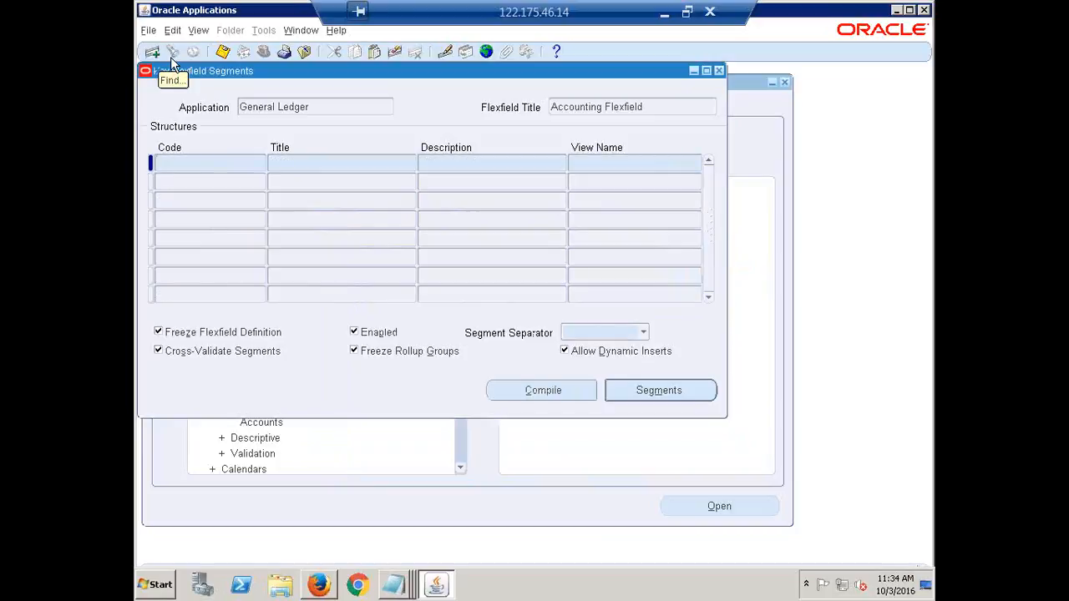
{"action": "key", "text": "F4"}
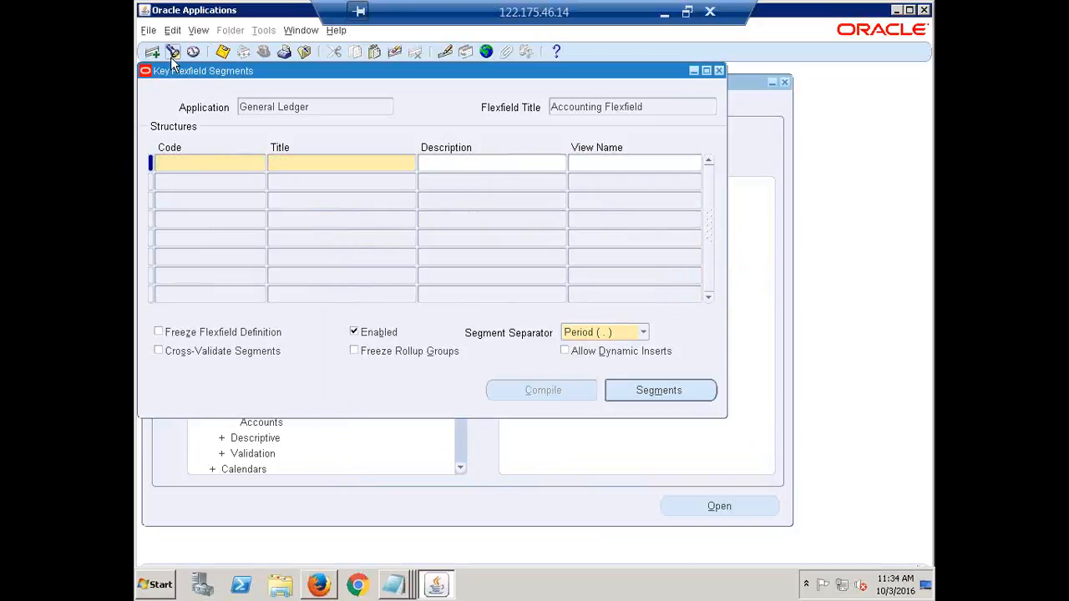
{"action": "left_click", "coordinate": [172, 55]}
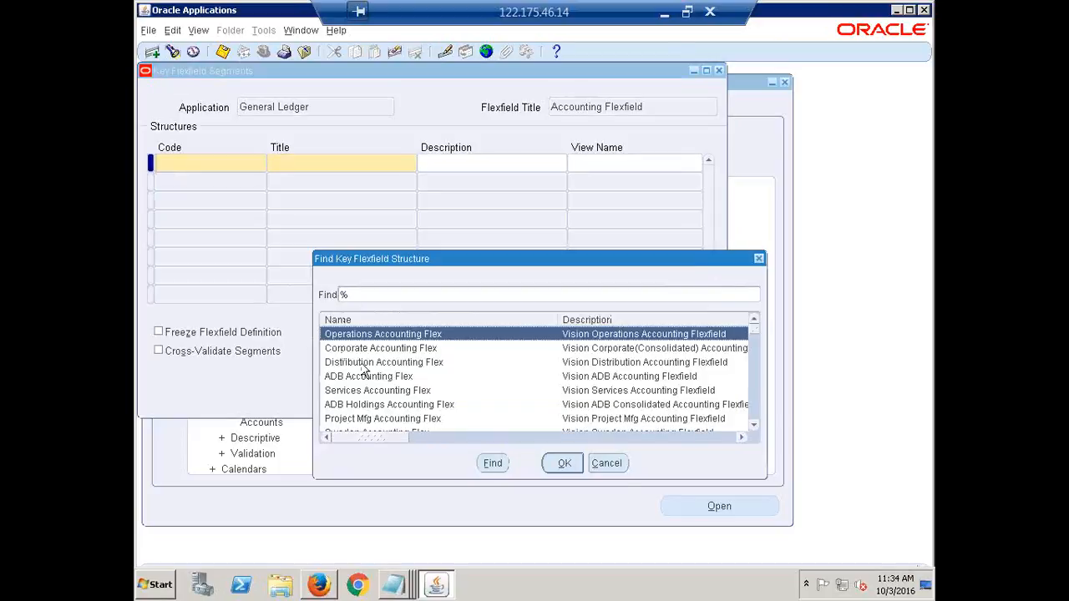
{"action": "type", "text": "h"}
{"action": "key", "text": "Down"}
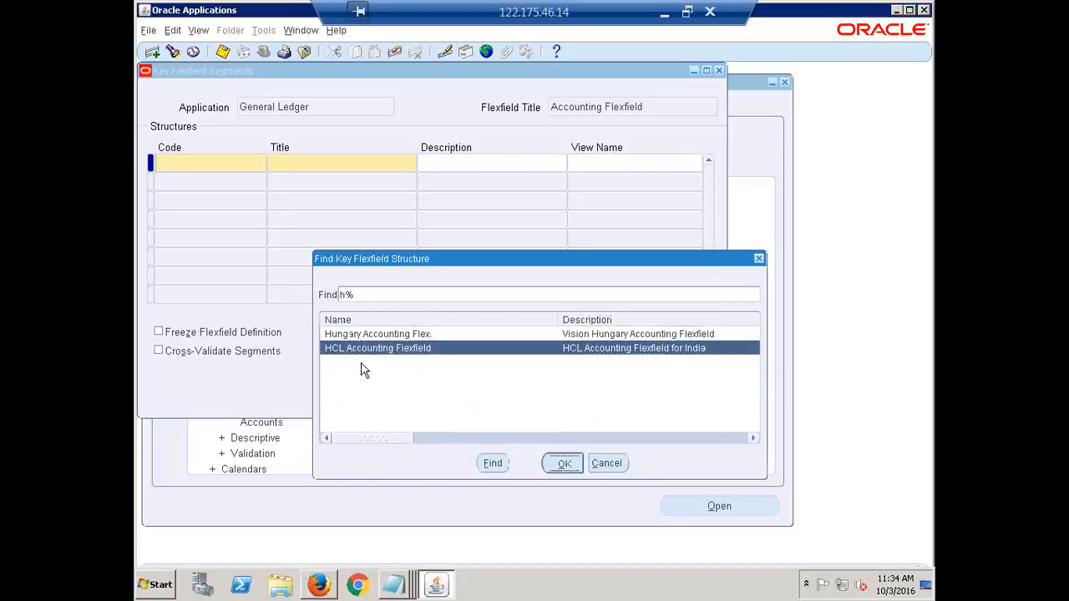
{"action": "key", "text": "Return"}
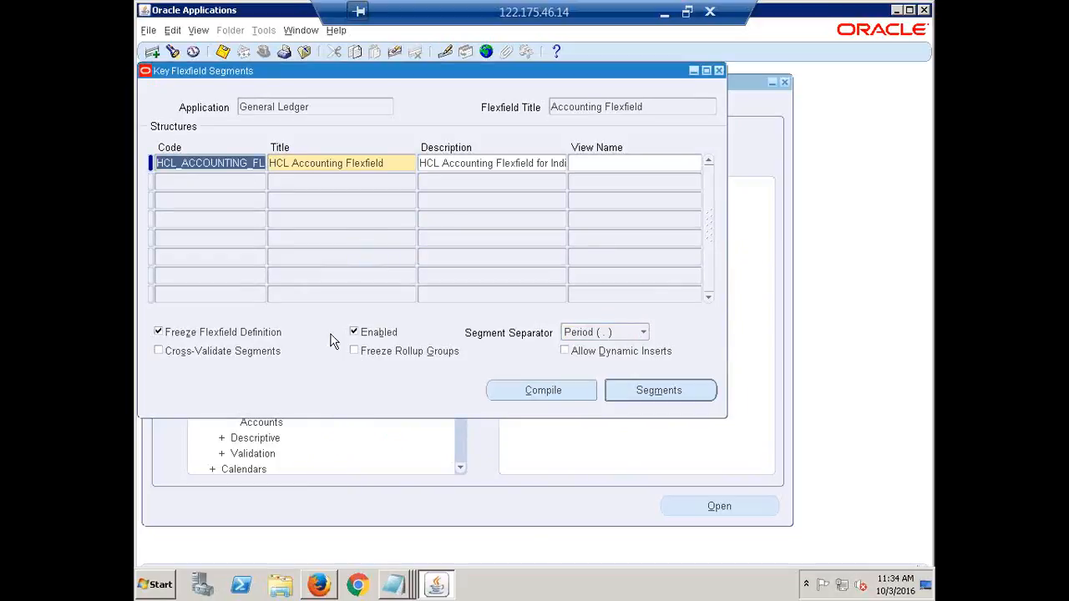
Step: Compile the HCL Accounting Flexfield structure twice, acknowledging the note after each compilation
{"action": "left_click", "coordinate": [539, 391]}
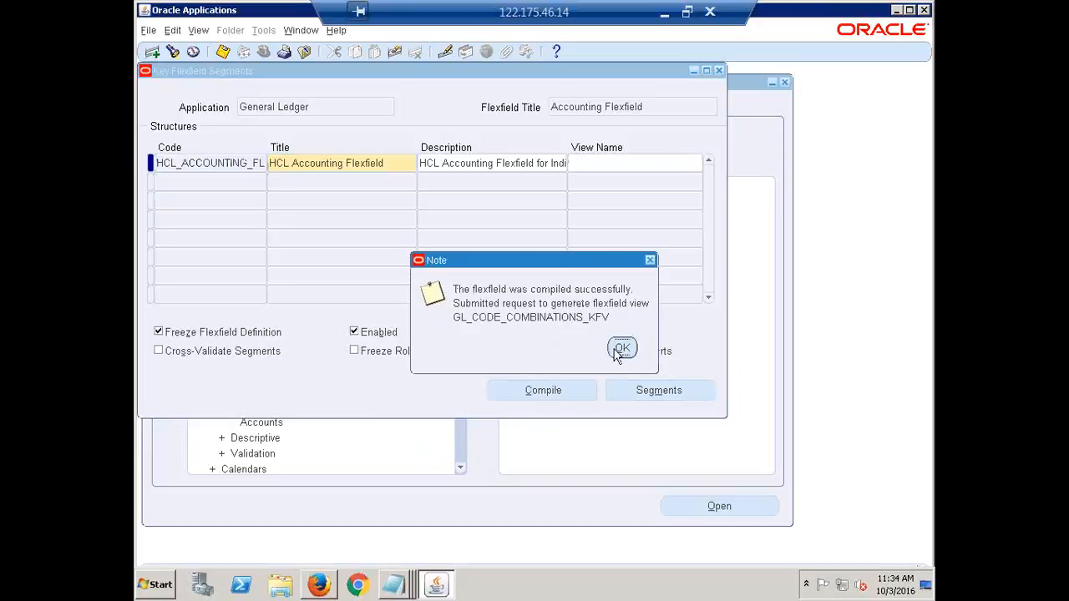
{"action": "left_click", "coordinate": [618, 351]}
{"action": "left_click", "coordinate": [541, 392]}
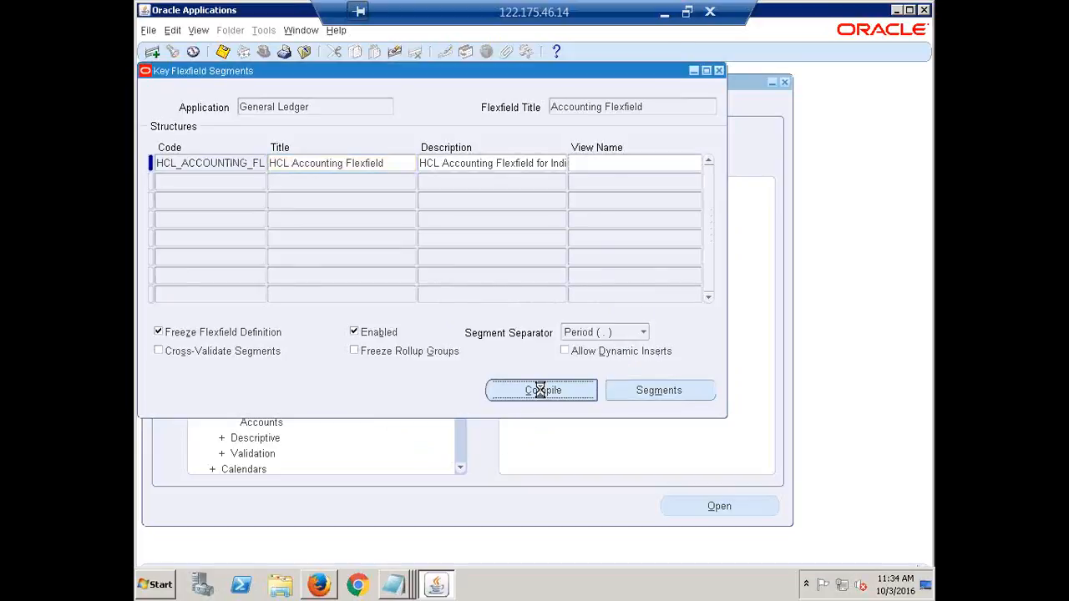
{"action": "left_click", "coordinate": [586, 344]}
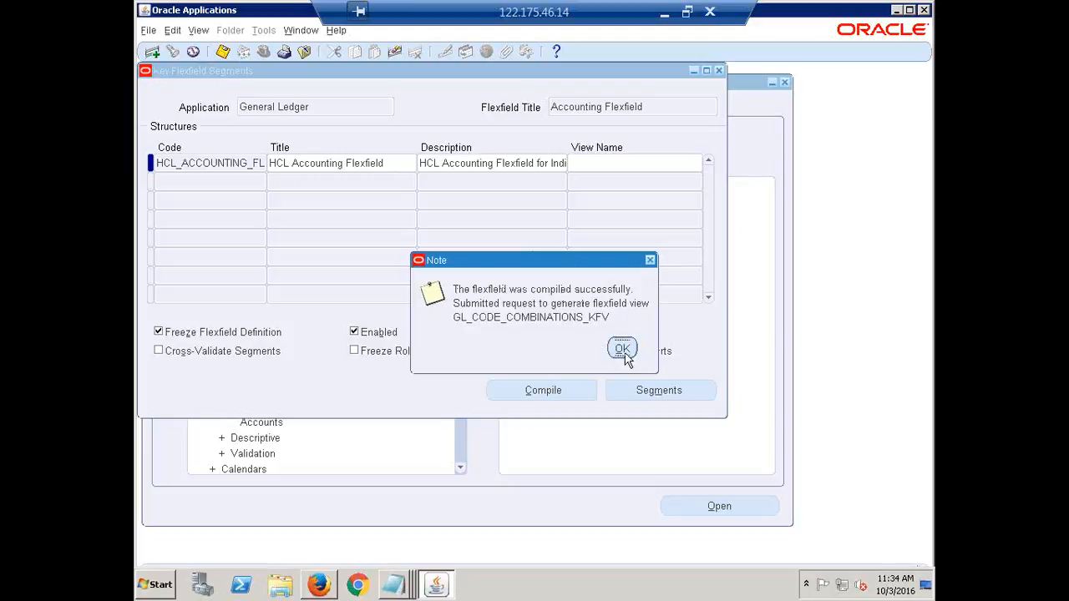
{"action": "left_click", "coordinate": [618, 349]}
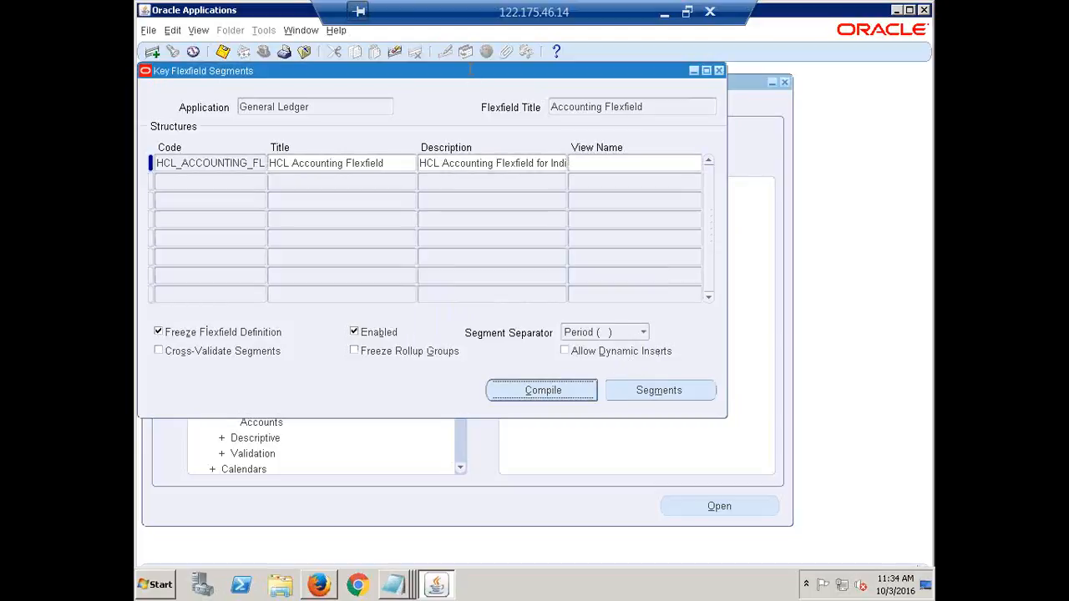
Step: View the concurrent requests and keep refreshing the list until the flexfield compilation and view generation requests finish
{"action": "key", "text": "alt+v"}
{"action": "key", "text": "r"}
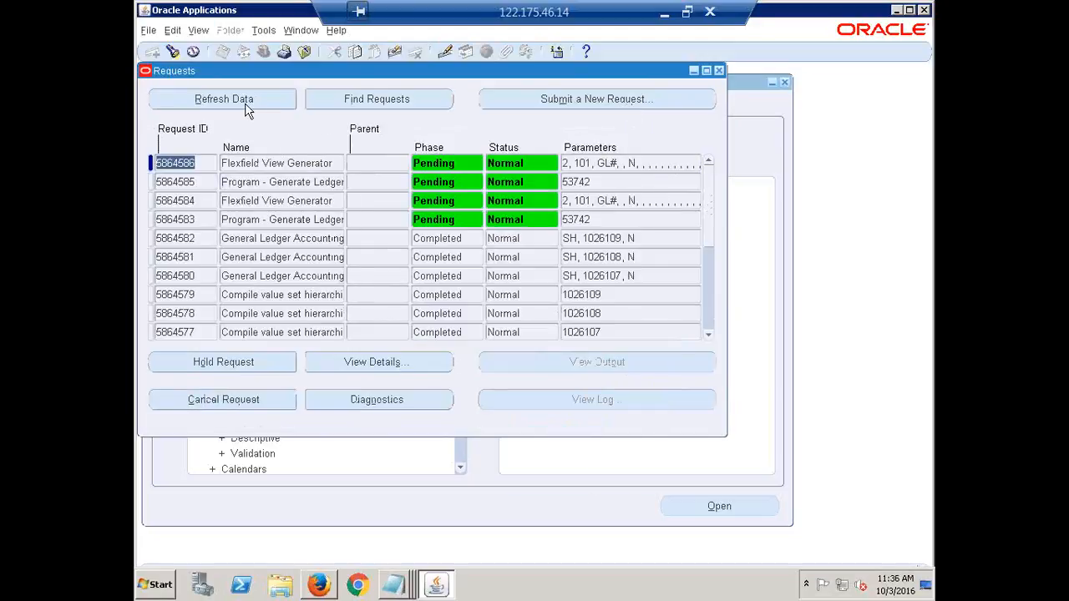
{"action": "left_click", "coordinate": [233, 93]}
{"action": "left_click", "coordinate": [233, 94]}
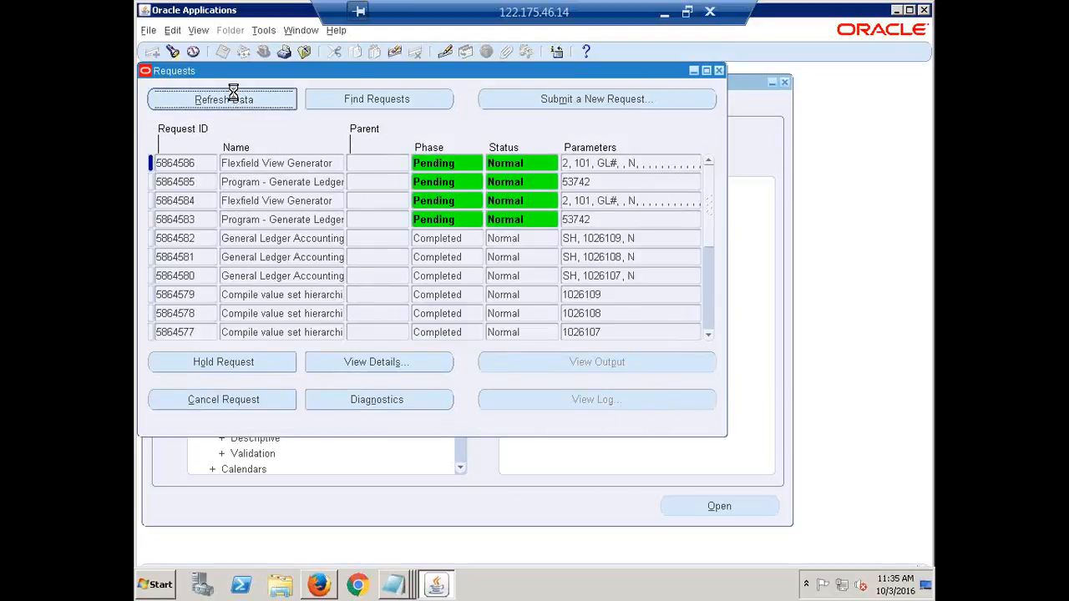
{"action": "left_click", "coordinate": [233, 94]}
{"action": "left_click", "coordinate": [233, 94]}
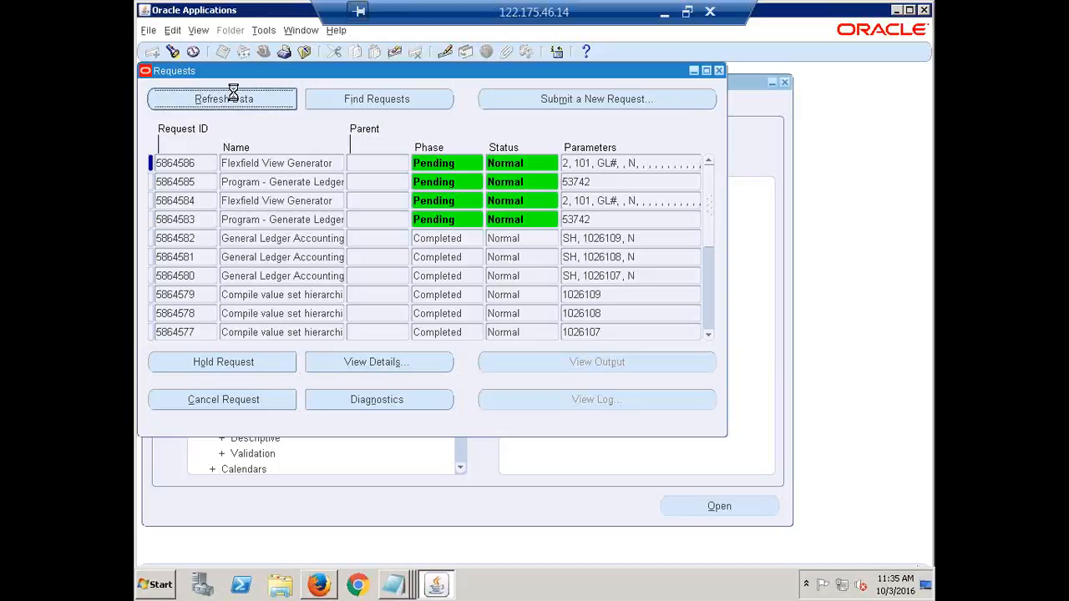
{"action": "left_click", "coordinate": [233, 94]}
{"action": "left_click", "coordinate": [240, 100]}
{"action": "left_click", "coordinate": [240, 100]}
{"action": "left_click", "coordinate": [239, 99]}
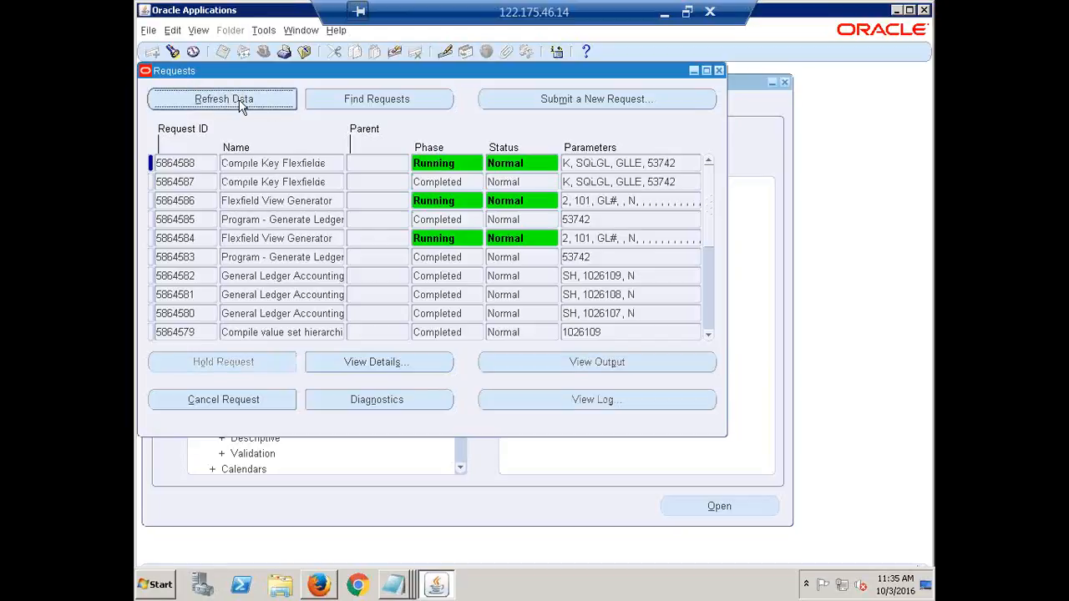
{"action": "left_click", "coordinate": [239, 99]}
{"action": "left_click", "coordinate": [239, 98]}
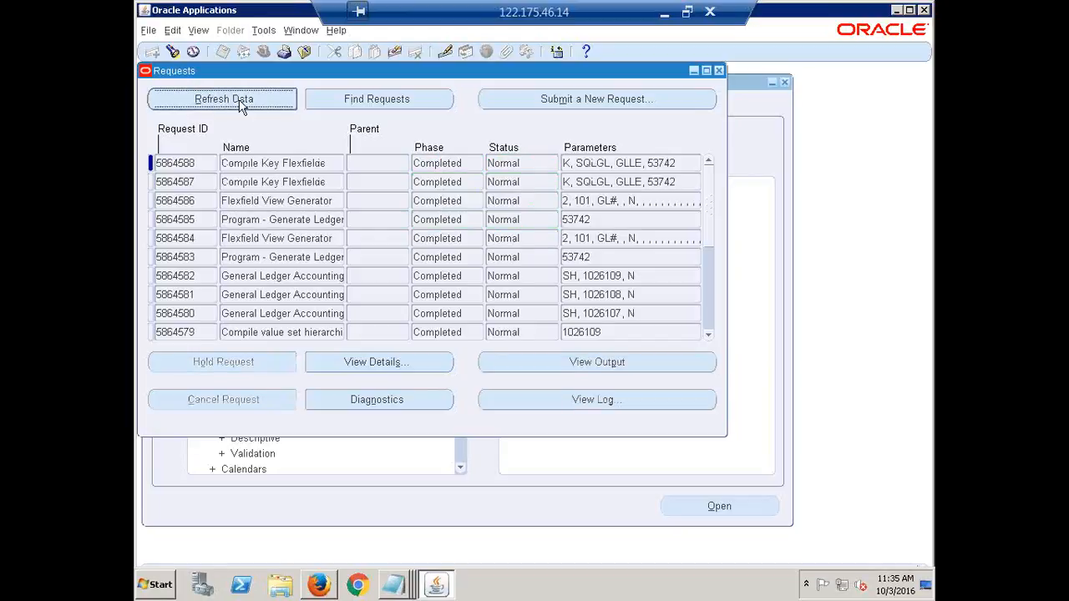
Step: Close the Requests and Key Flexfield Segments forms and collapse the Navigator's function tree
{"action": "left_click", "coordinate": [719, 70]}
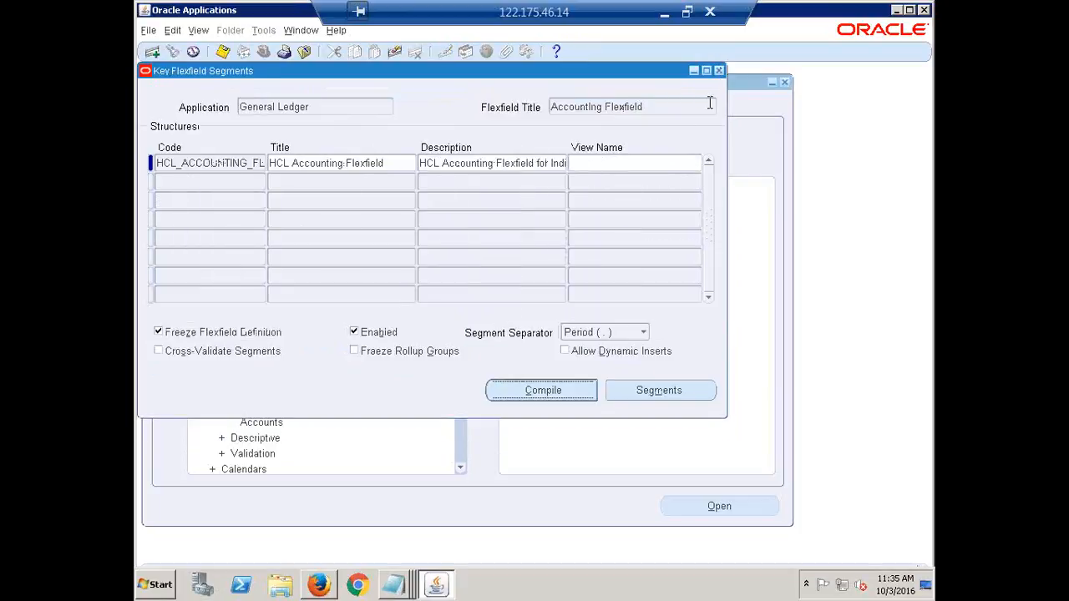
{"action": "left_click", "coordinate": [720, 70]}
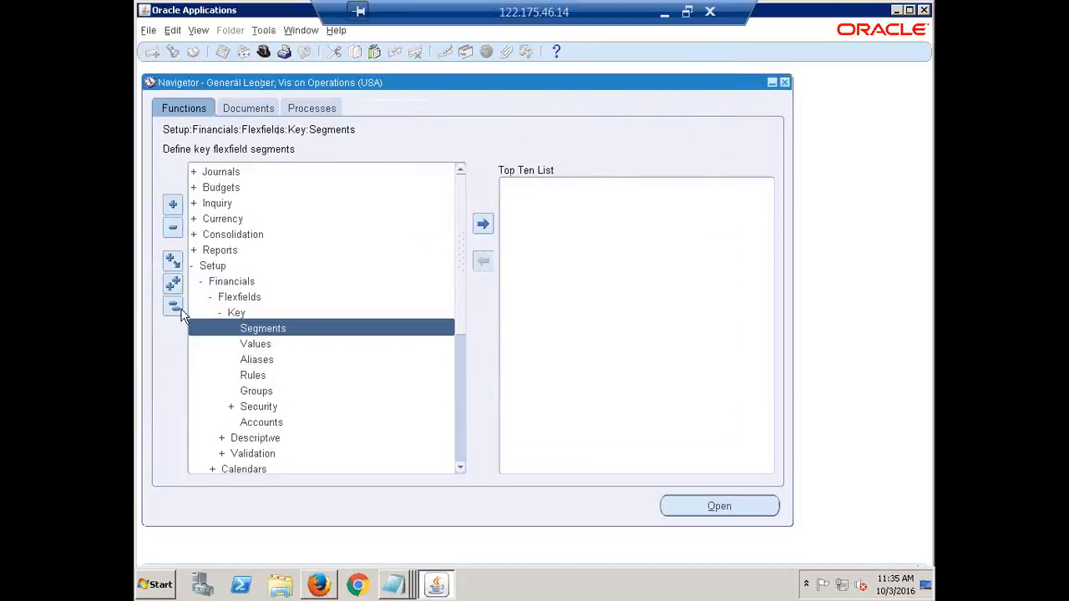
{"action": "left_click", "coordinate": [172, 307]}
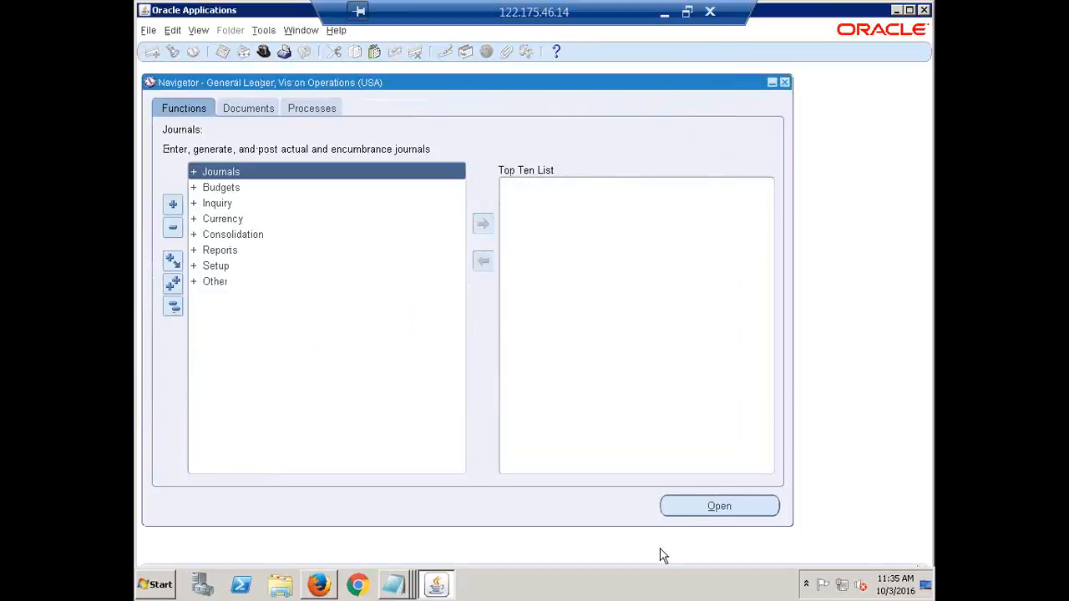
Step: Switch to Accounting Setup Manager in Firefox, cancel the failed ledger update, and reopen Ledger Options of HCL India Primary Ledger for updating
{"action": "left_click", "coordinate": [436, 585]}
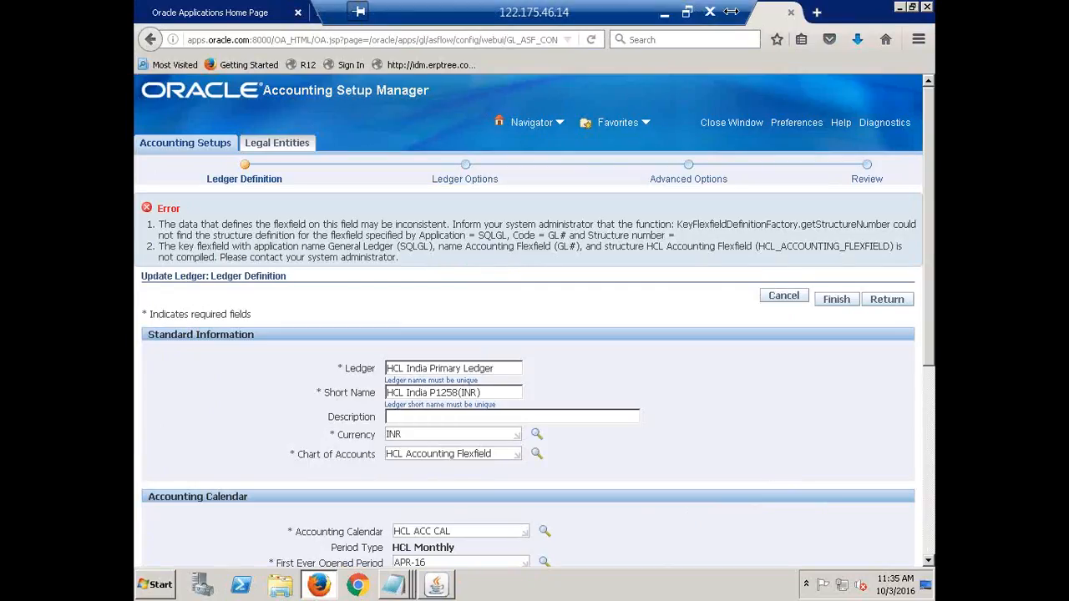
{"action": "left_click", "coordinate": [780, 302]}
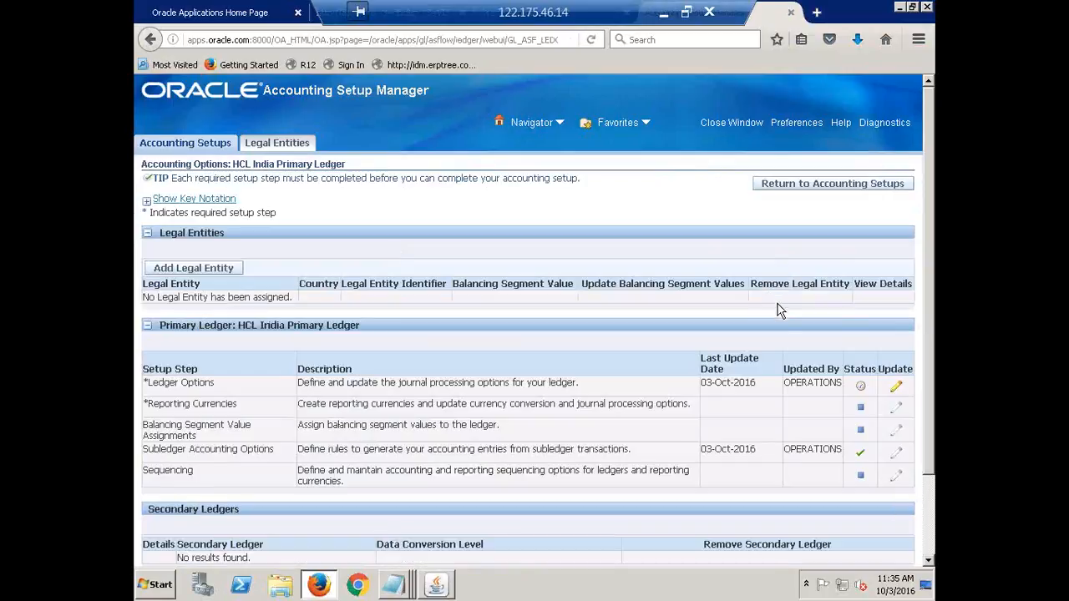
{"action": "left_click", "coordinate": [896, 386]}
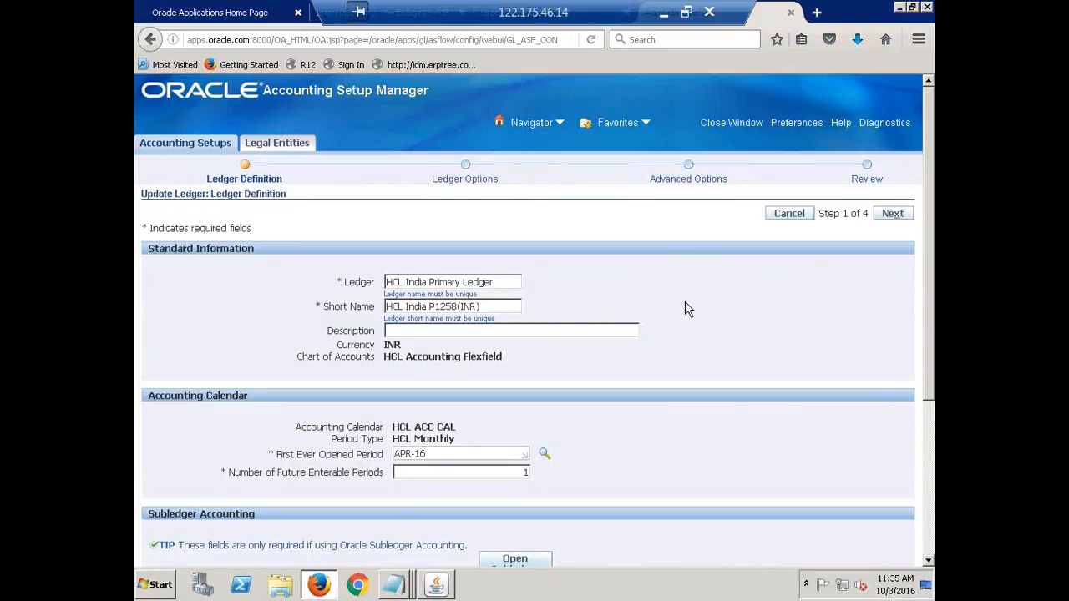
Step: Review the Ledger Definition page, examining the ledger name, short name, chart of accounts, accounting calendar and subledger accounting settings
{"action": "left_click", "coordinate": [499, 282]}
{"action": "scroll", "coordinate": [499, 281], "scroll_direction": "down", "scroll_amount": 3}
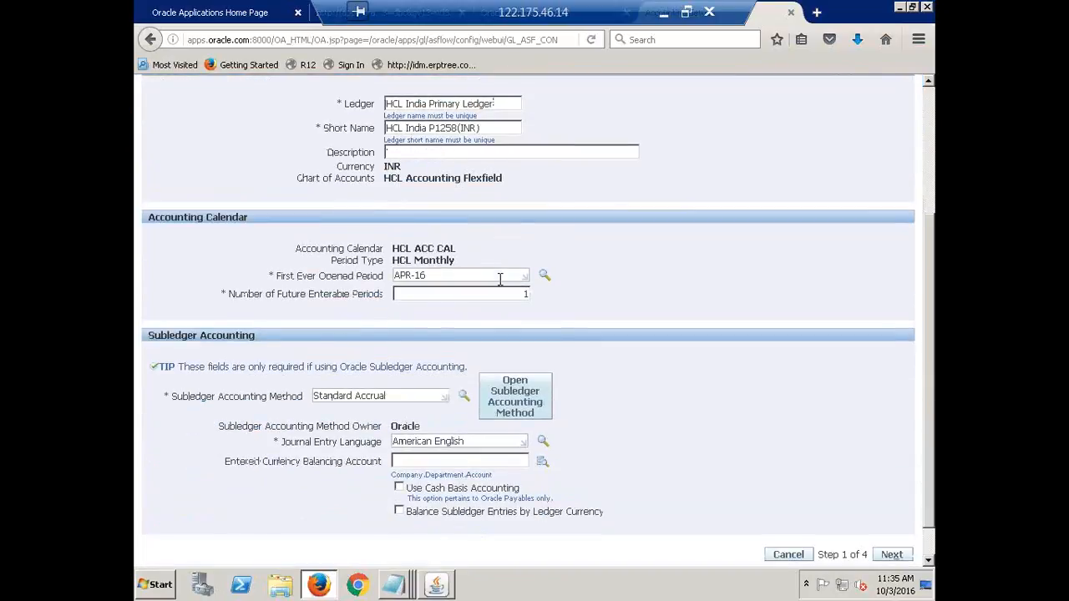
{"action": "scroll", "coordinate": [499, 280], "scroll_direction": "up", "scroll_amount": 3}
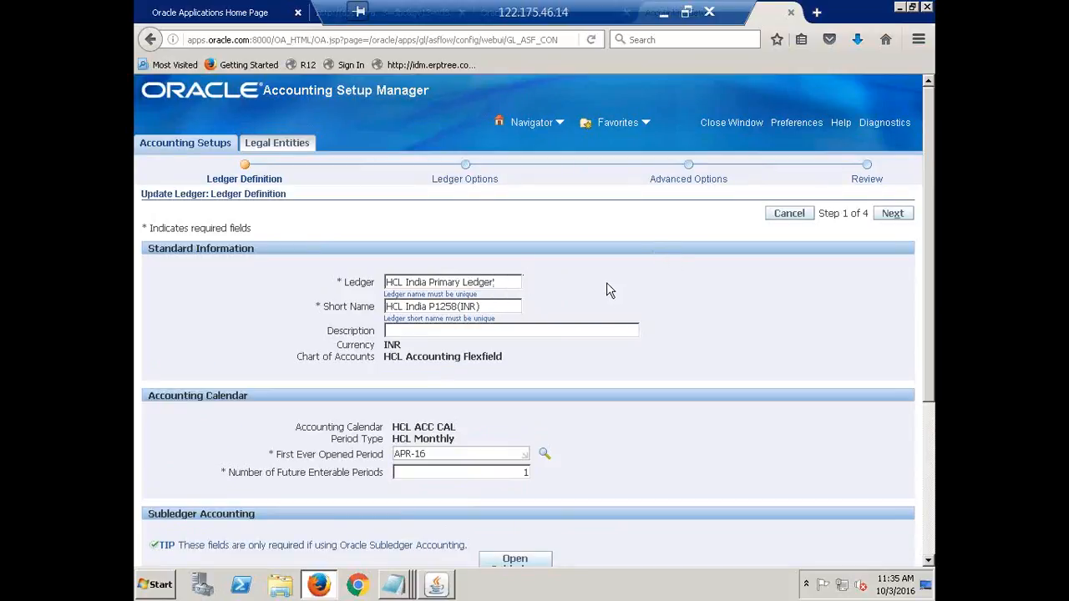
{"action": "scroll", "coordinate": [596, 275], "scroll_direction": "down", "scroll_amount": 2}
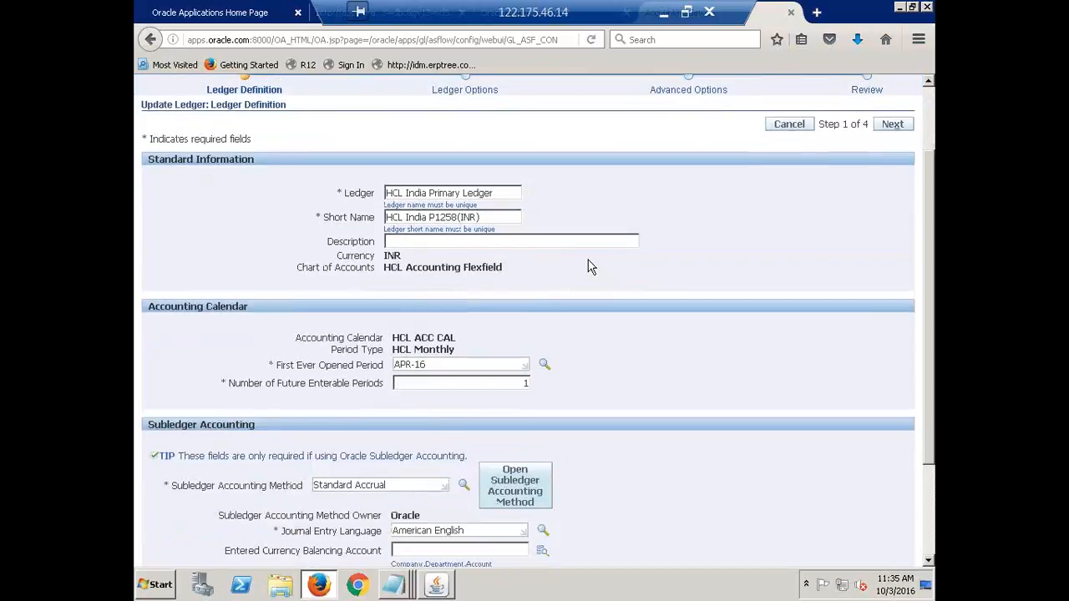
{"action": "left_click_drag", "start_coordinate": [498, 193], "coordinate": [360, 205]}
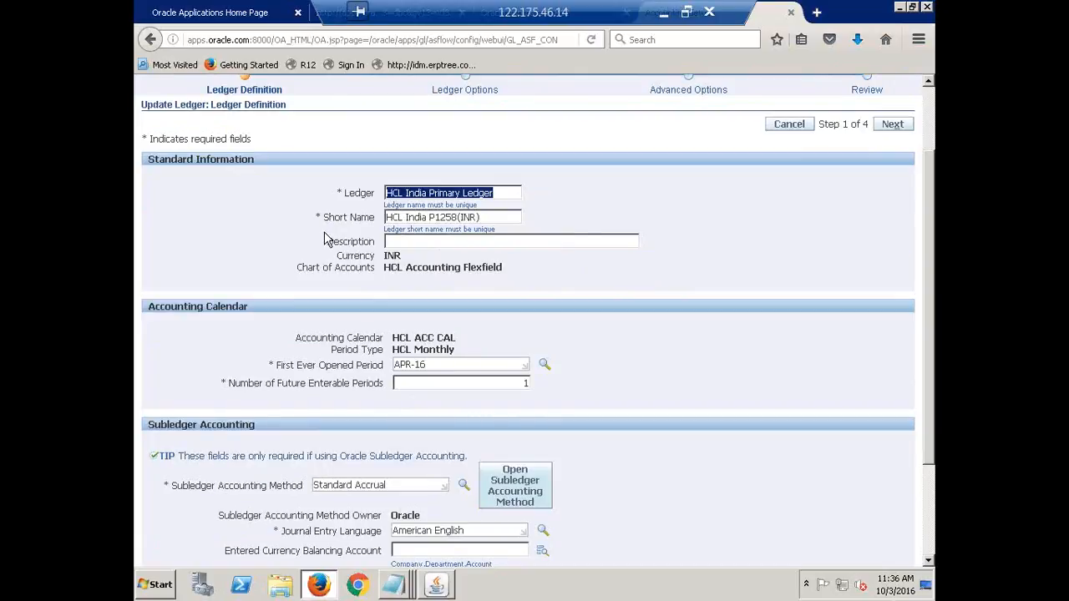
{"action": "left_click", "coordinate": [412, 221]}
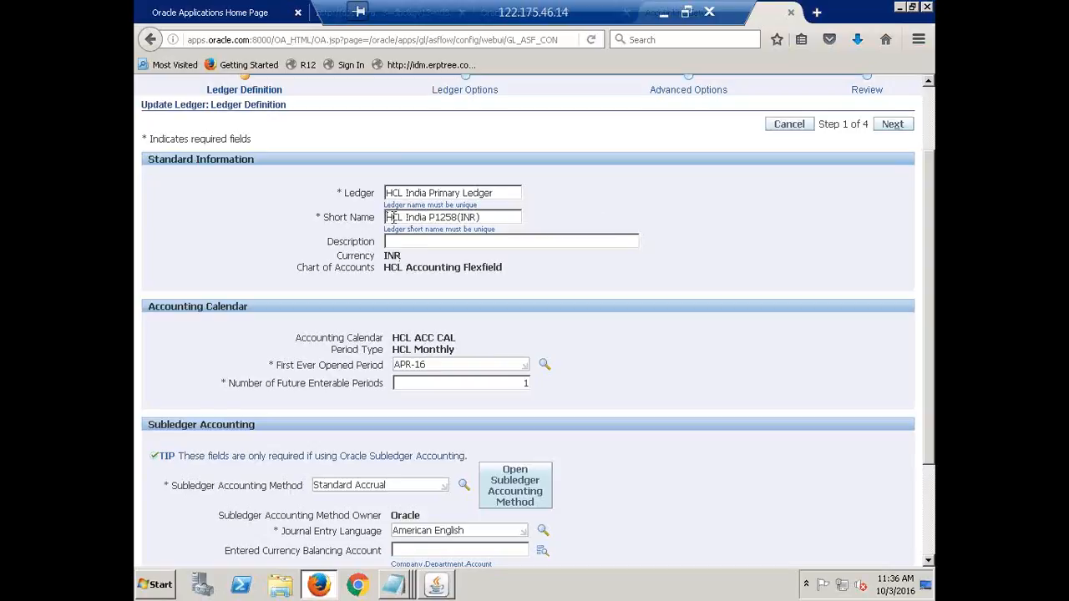
{"action": "left_click_drag", "start_coordinate": [388, 217], "coordinate": [432, 216]}
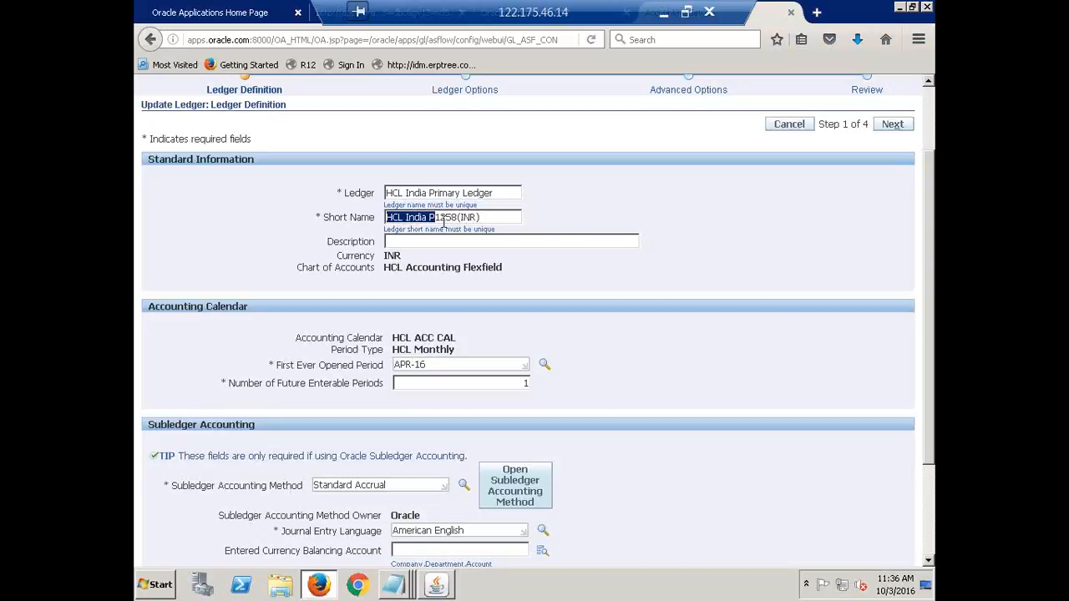
{"action": "left_click", "coordinate": [439, 217]}
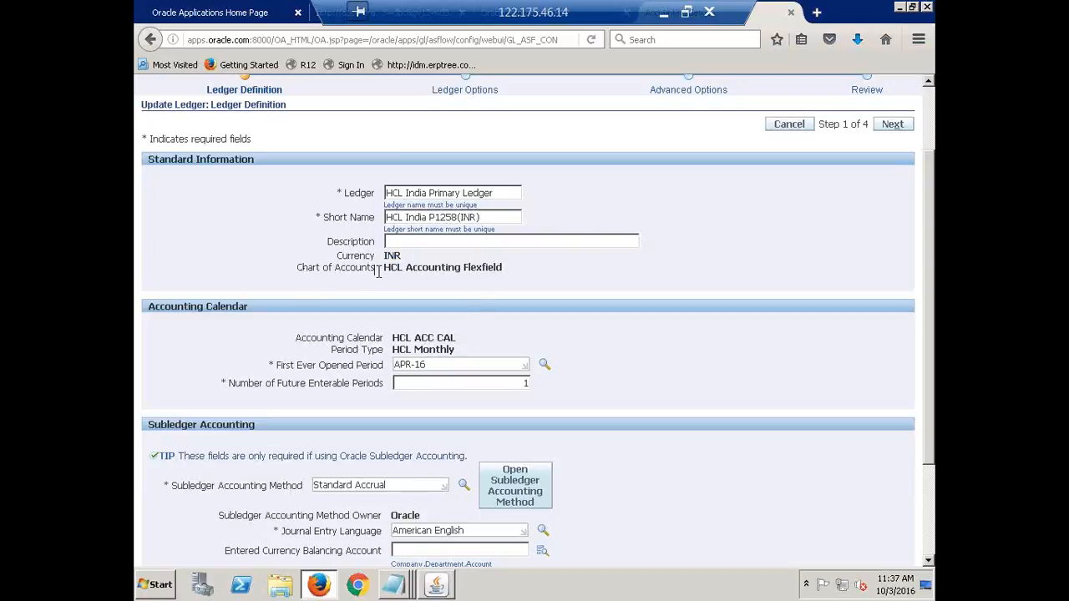
Step: Check the chart of accounts, the accounting calendar and the subledger accounting method in the ledger definition
{"action": "left_click_drag", "start_coordinate": [384, 267], "coordinate": [547, 267]}
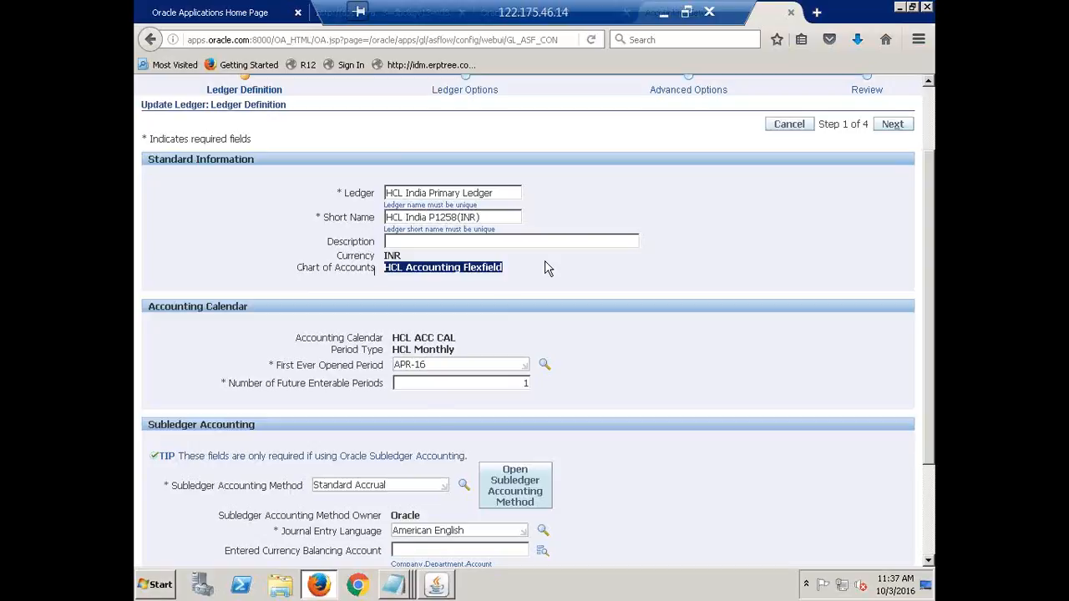
{"action": "left_click", "coordinate": [547, 267]}
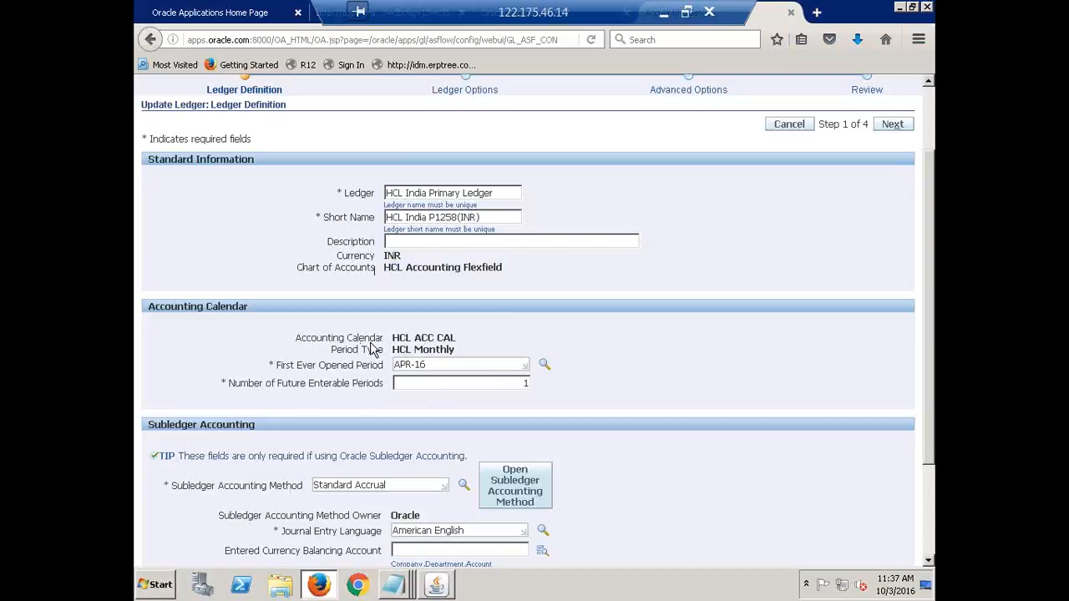
{"action": "left_click_drag", "start_coordinate": [370, 339], "coordinate": [466, 338]}
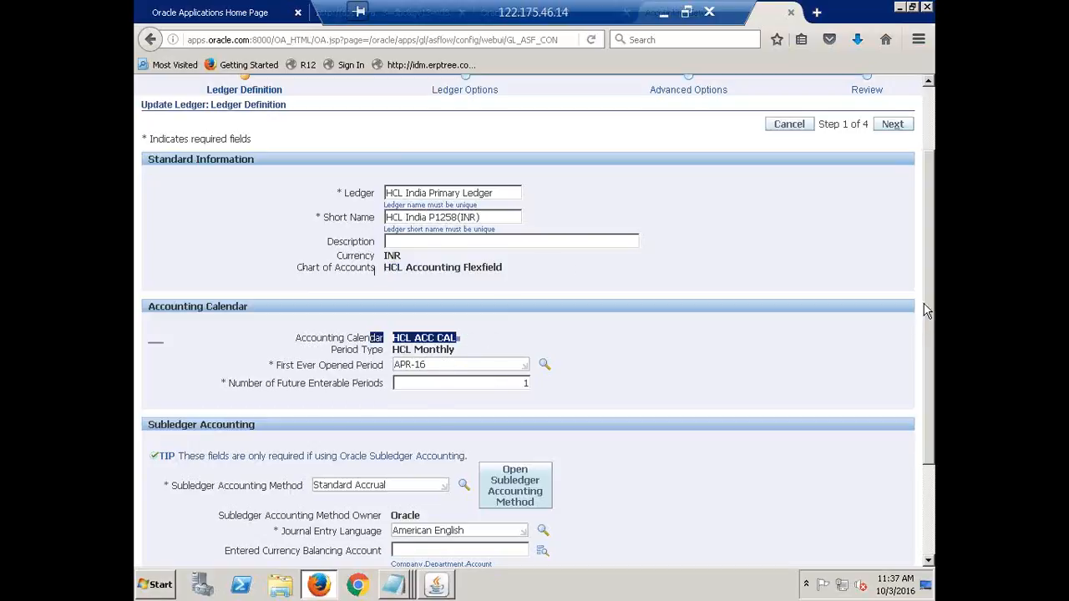
{"action": "left_click", "coordinate": [747, 356]}
{"action": "scroll", "coordinate": [749, 359], "scroll_direction": "down", "scroll_amount": 3}
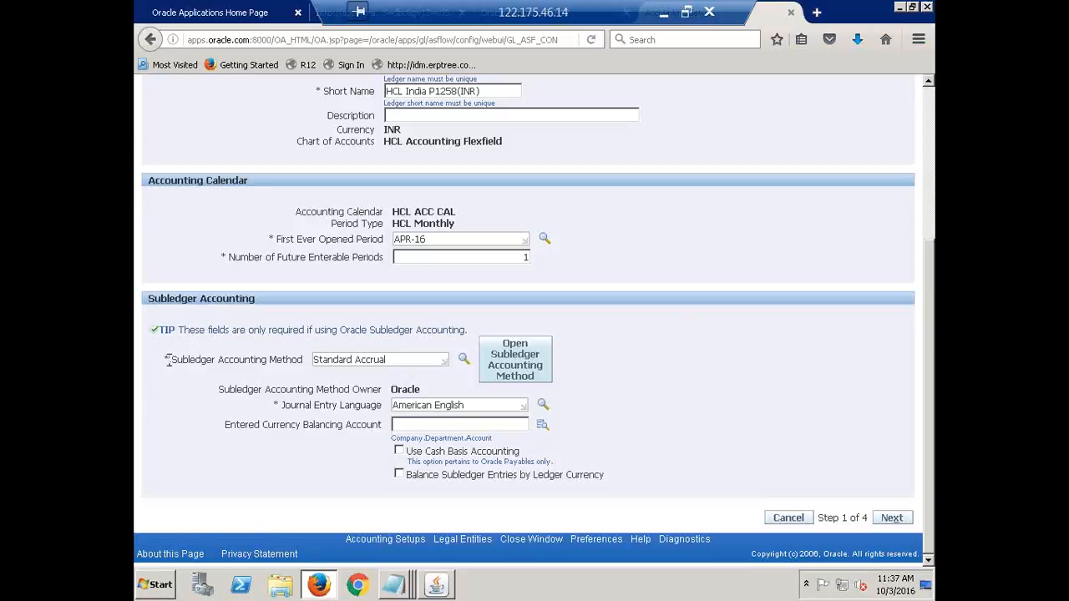
{"action": "left_click", "coordinate": [404, 360]}
{"action": "left_click_drag", "start_coordinate": [401, 359], "coordinate": [289, 360]}
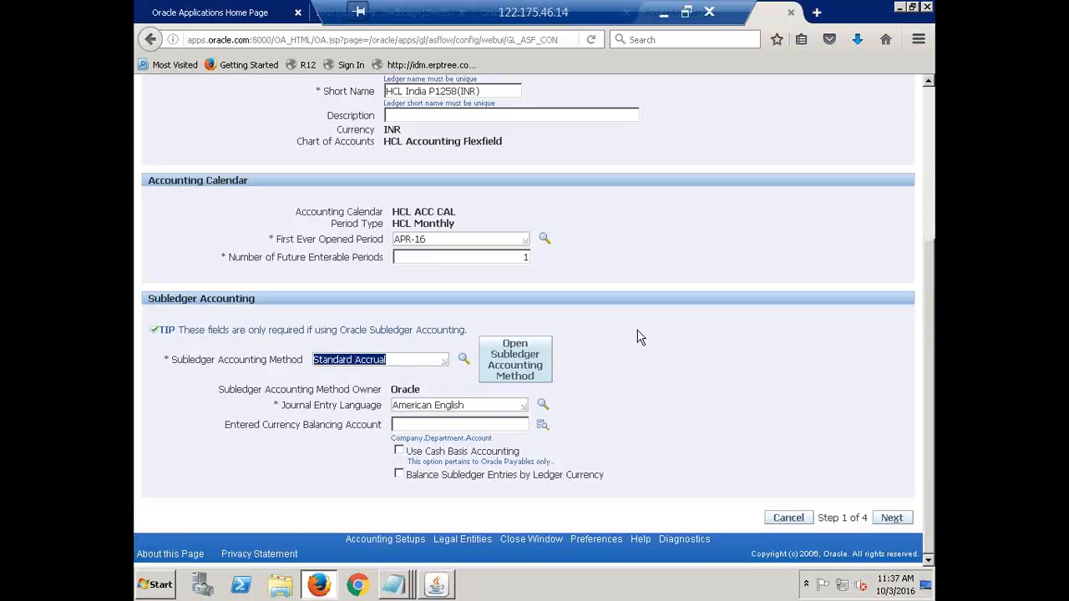
{"action": "left_click", "coordinate": [472, 380]}
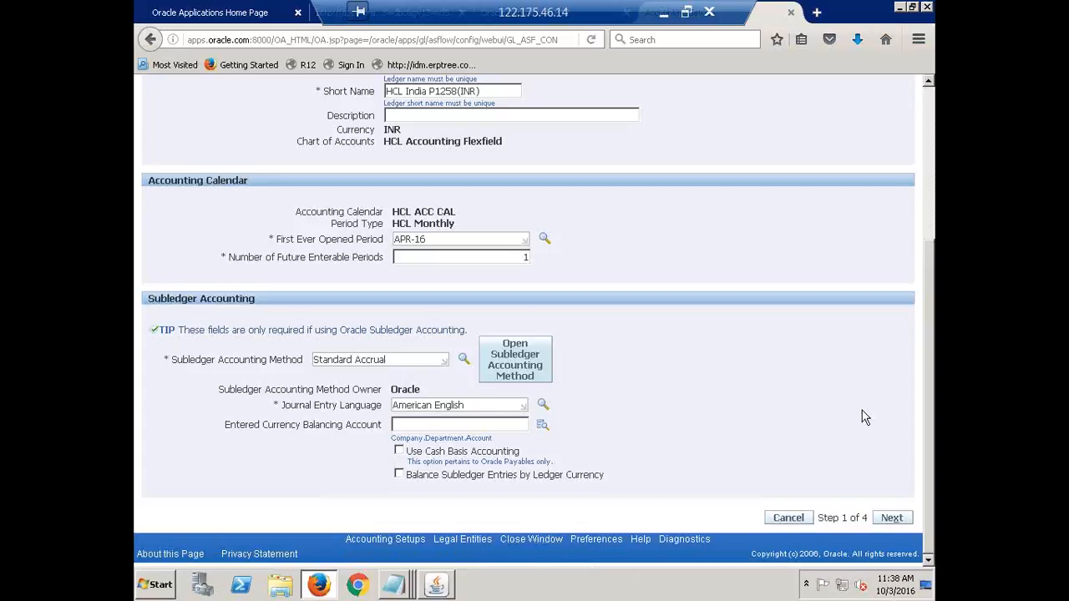
{"action": "scroll", "coordinate": [865, 418], "scroll_direction": "up", "scroll_amount": 3}
{"action": "scroll", "coordinate": [865, 418], "scroll_direction": "up", "scroll_amount": 2}
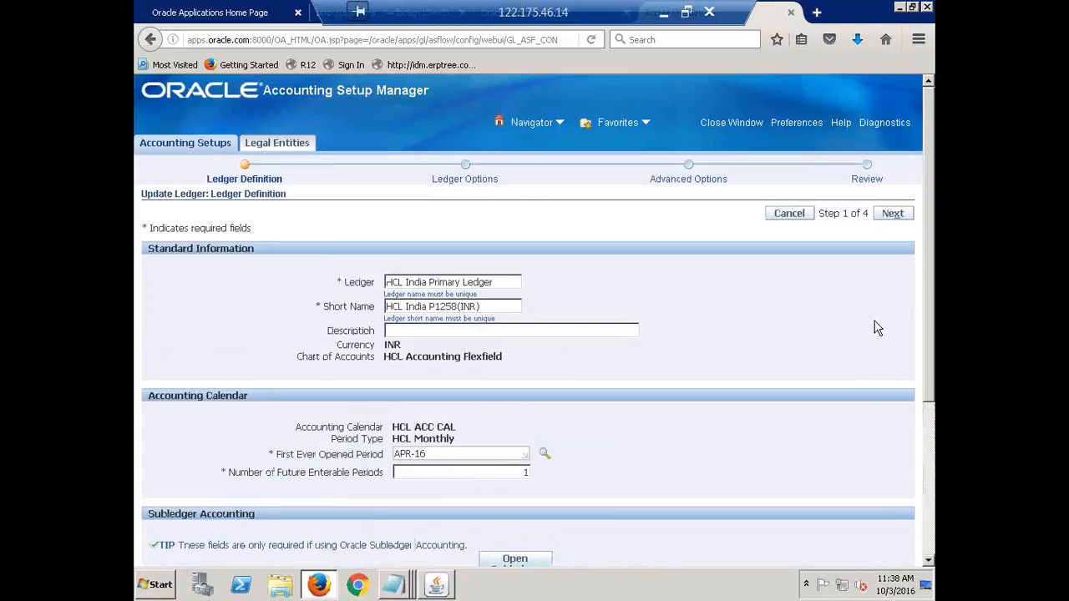
Step: Proceed to the Ledger Options page, open the Retained Earnings Account search and move its window clear of the page header
{"action": "left_click", "coordinate": [891, 214]}
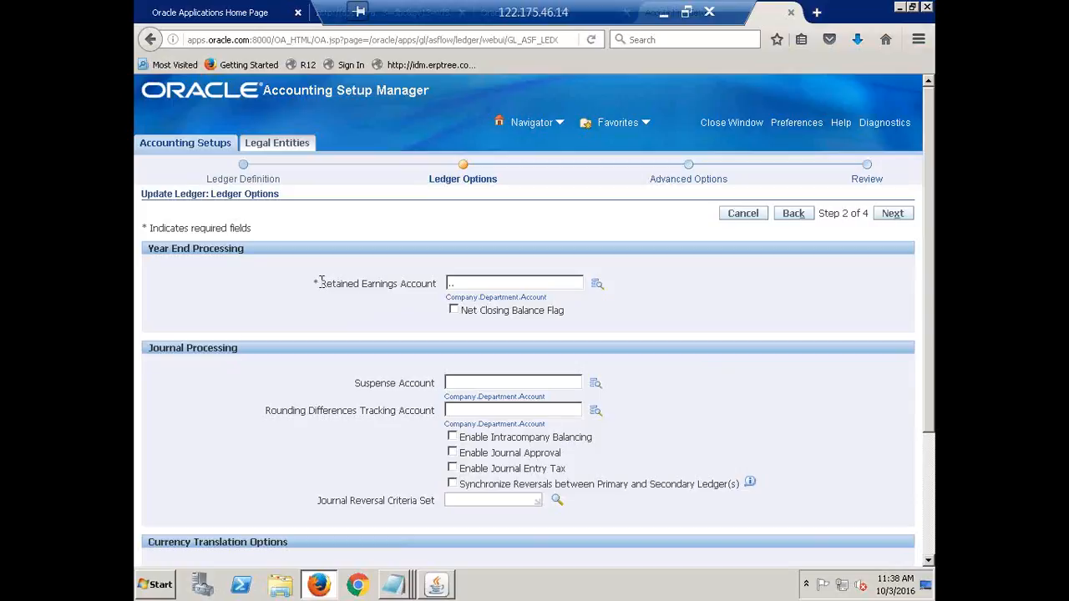
{"action": "left_click", "coordinate": [596, 287]}
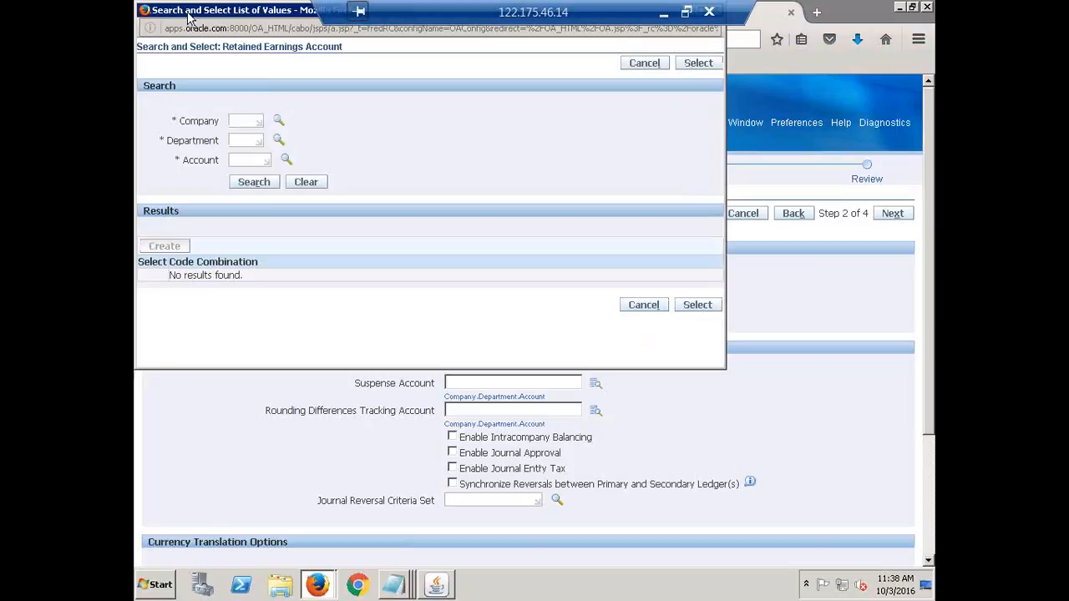
{"action": "left_click_drag", "start_coordinate": [189, 16], "coordinate": [298, 121]}
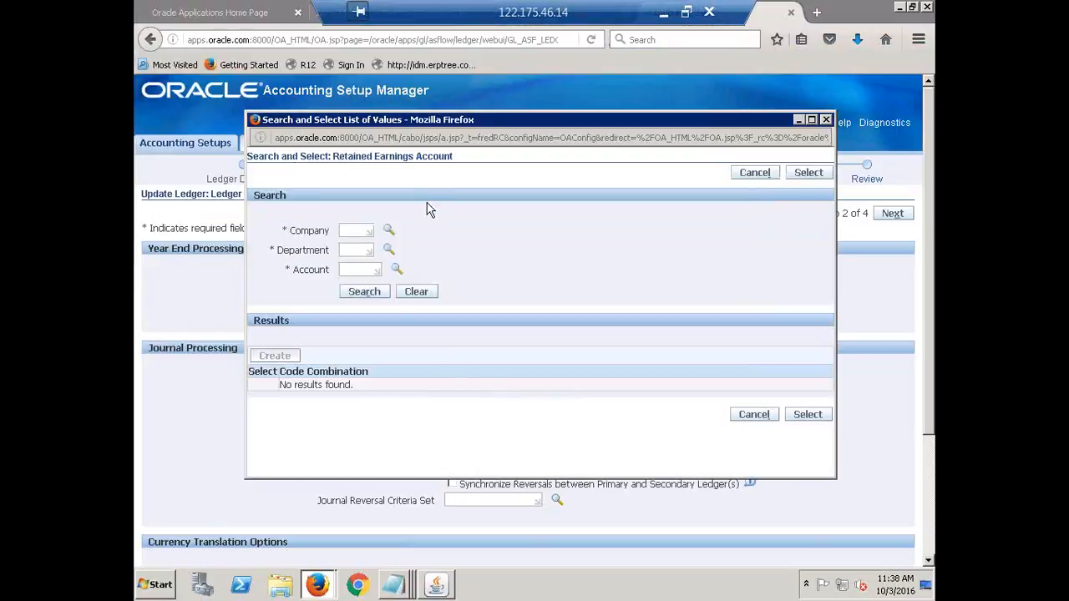
Step: Examine the Company, Department and Account segments required in the Retained Earnings Account search
{"action": "left_click", "coordinate": [364, 225]}
{"action": "triple_click", "coordinate": [300, 234]}
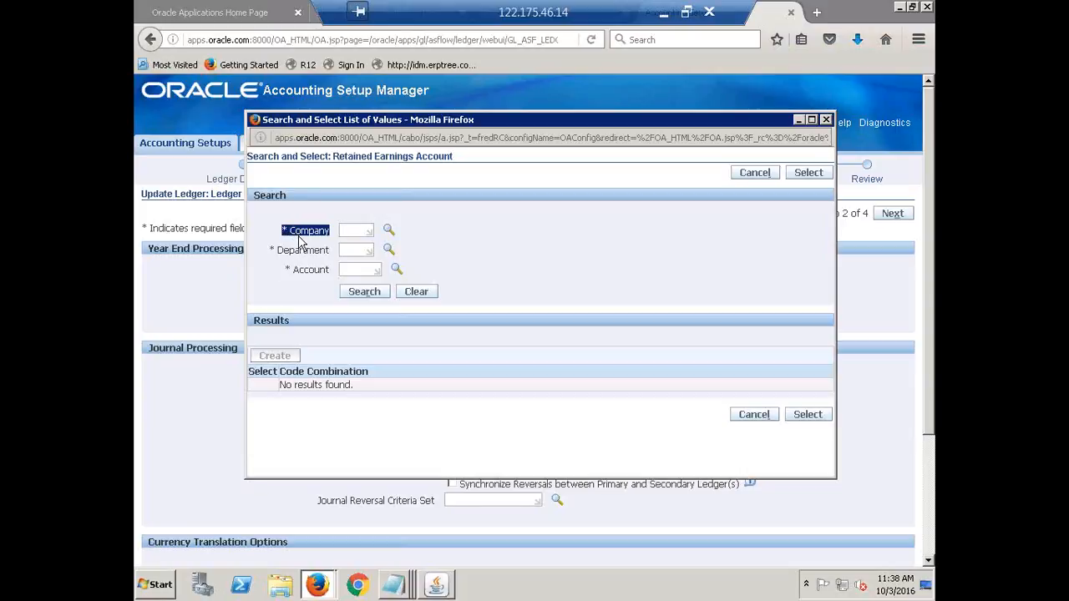
{"action": "double_click", "coordinate": [301, 244]}
{"action": "double_click", "coordinate": [310, 286]}
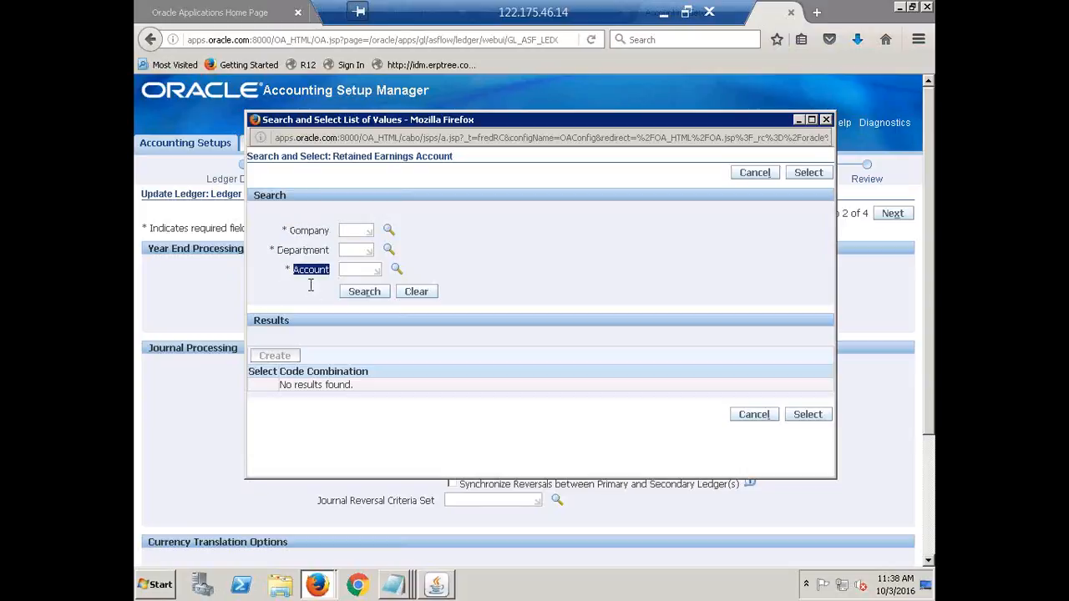
{"action": "double_click", "coordinate": [302, 233]}
{"action": "double_click", "coordinate": [302, 249]}
{"action": "left_click", "coordinate": [308, 267]}
{"action": "left_click_drag", "start_coordinate": [292, 230], "coordinate": [331, 232]}
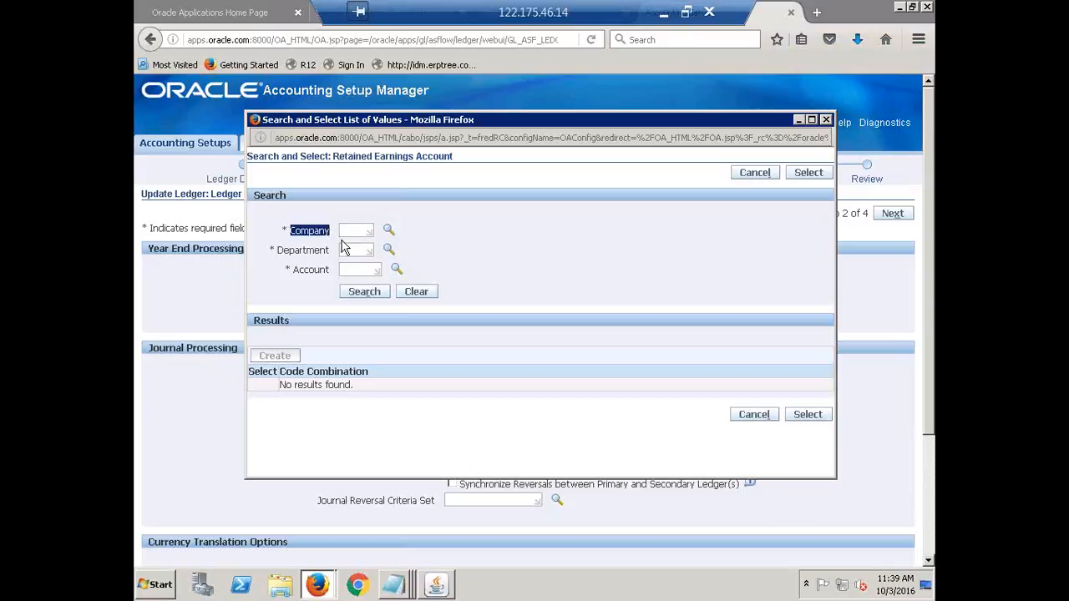
{"action": "left_click", "coordinate": [580, 275]}
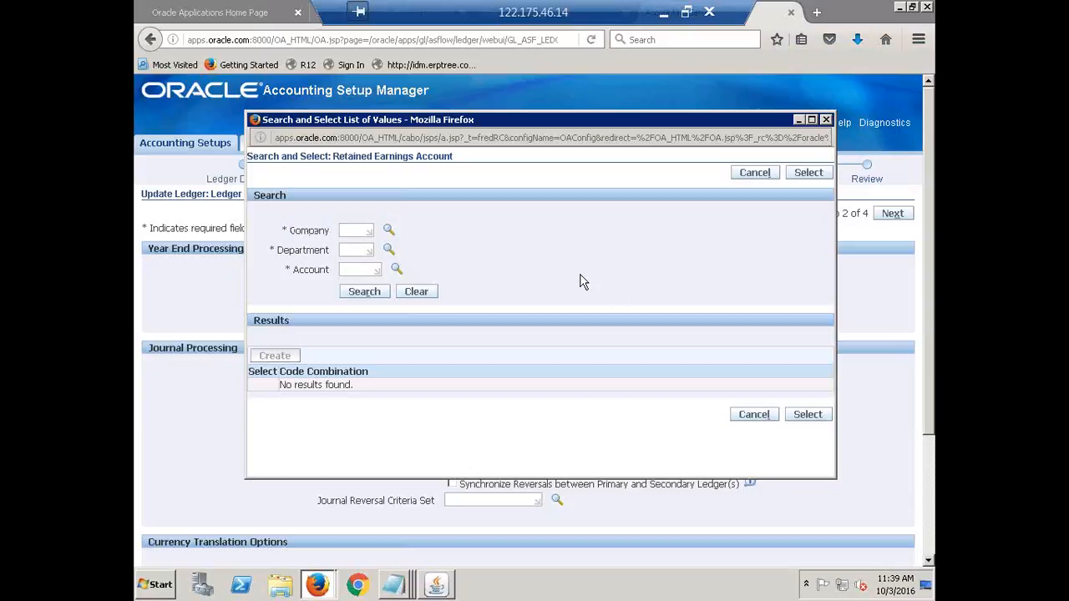
Step: Select company 1000 (HCL Financial Services) and department 1000 (Finance) for the retained earnings account combination
{"action": "left_click", "coordinate": [388, 233]}
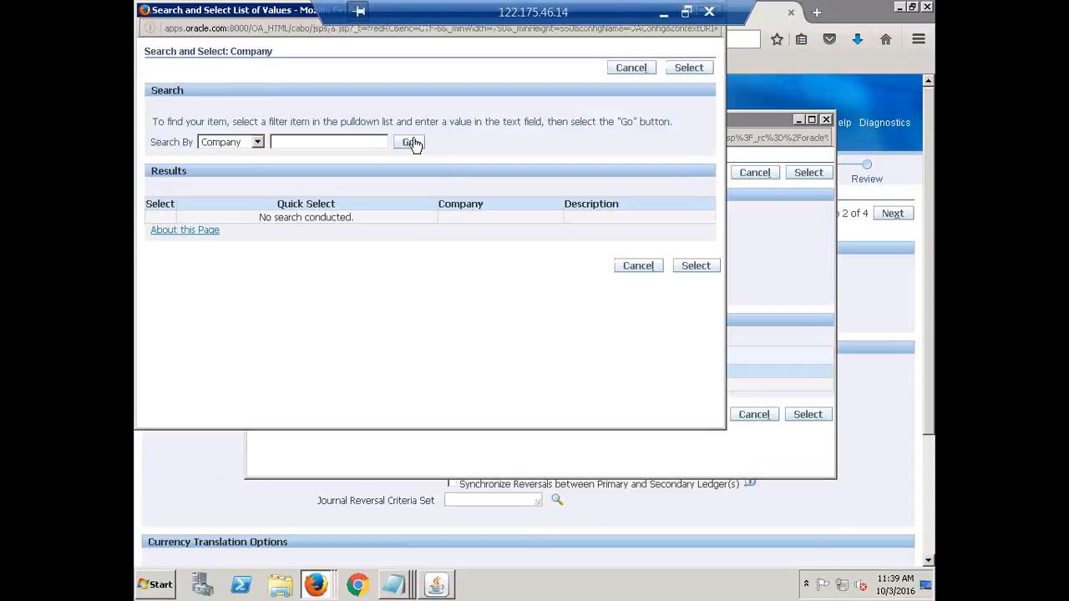
{"action": "left_click", "coordinate": [412, 143]}
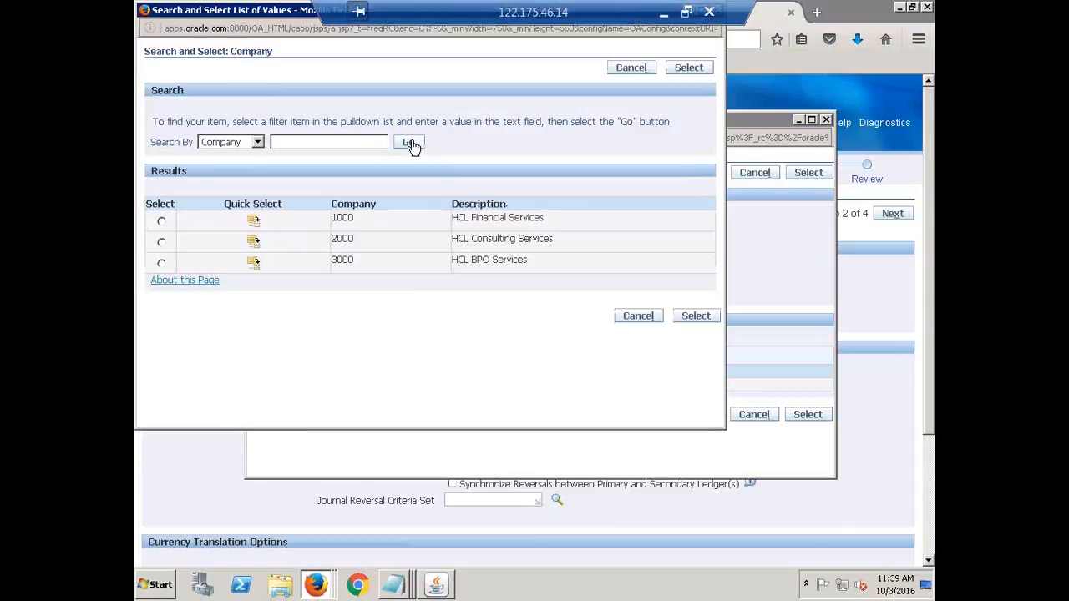
{"action": "left_click", "coordinate": [253, 222]}
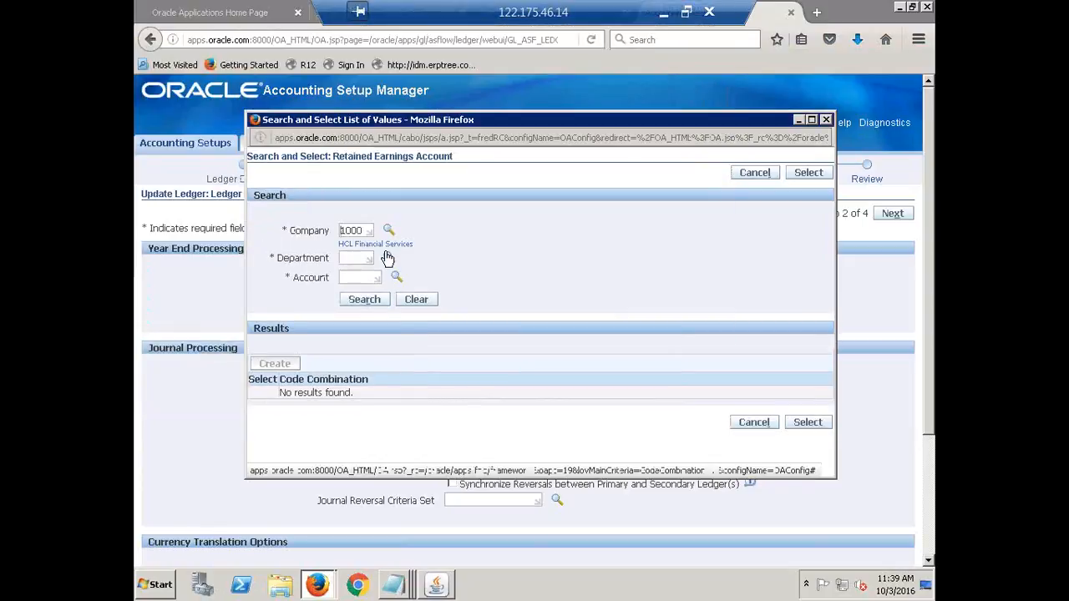
{"action": "left_click", "coordinate": [388, 260]}
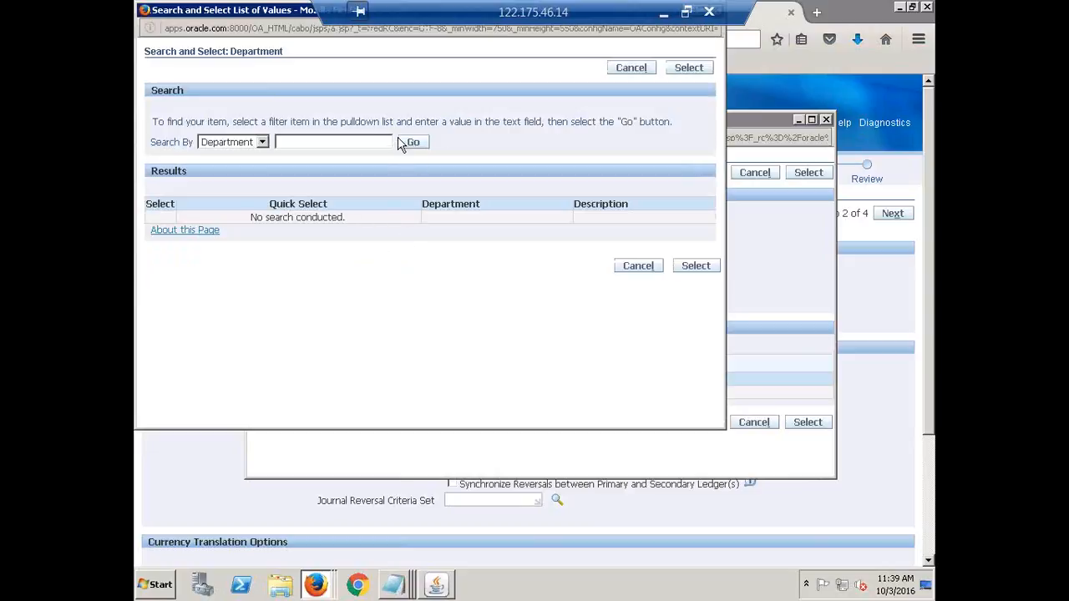
{"action": "left_click", "coordinate": [414, 142]}
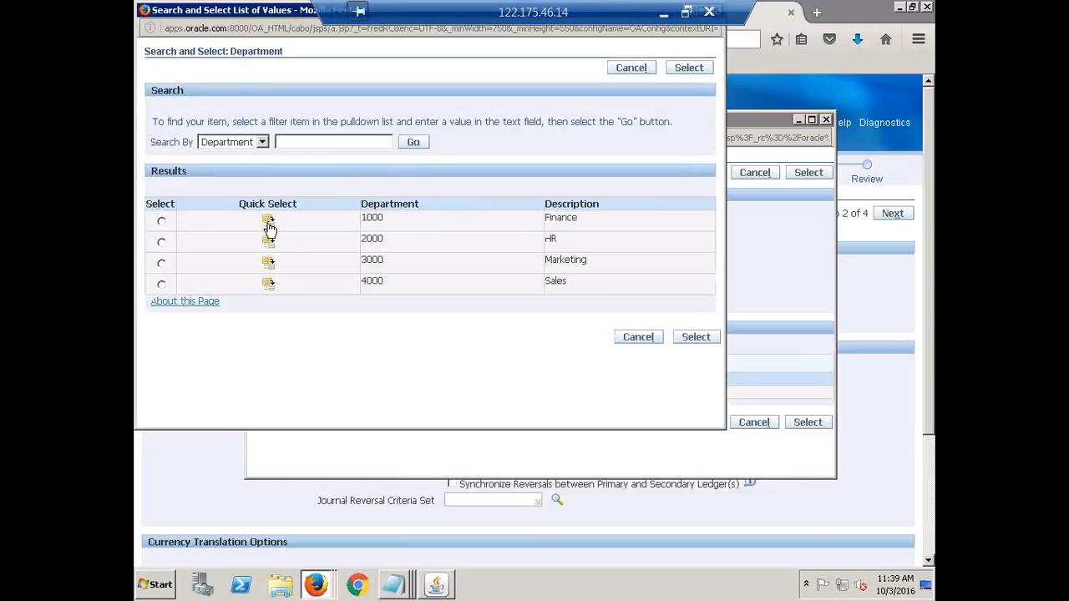
{"action": "left_click", "coordinate": [268, 222]}
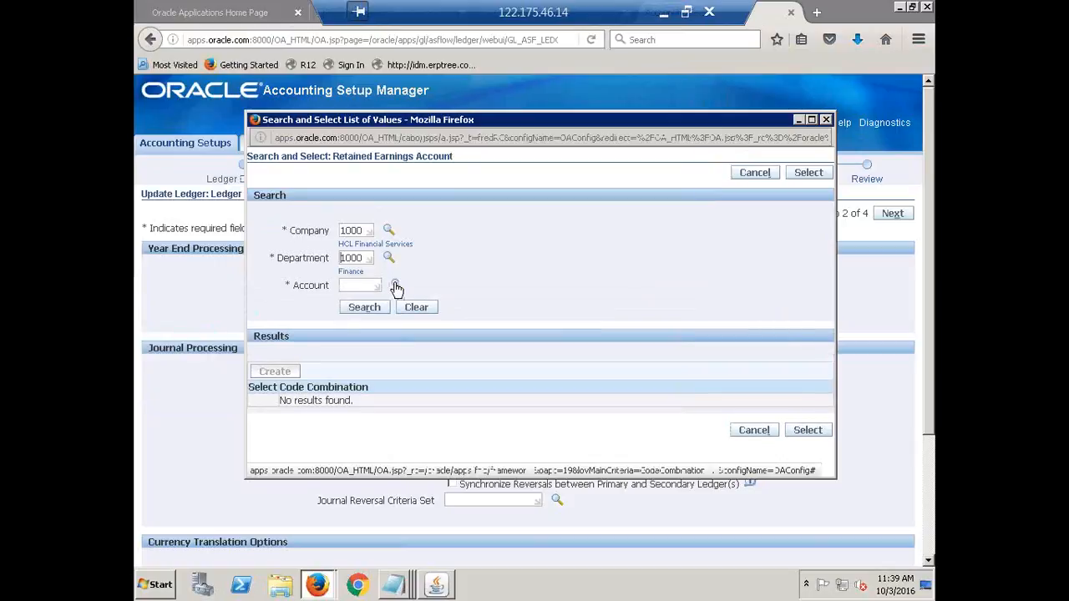
Step: Look up the account segment values and select 200000 (Retained Earnings)
{"action": "left_click", "coordinate": [395, 286]}
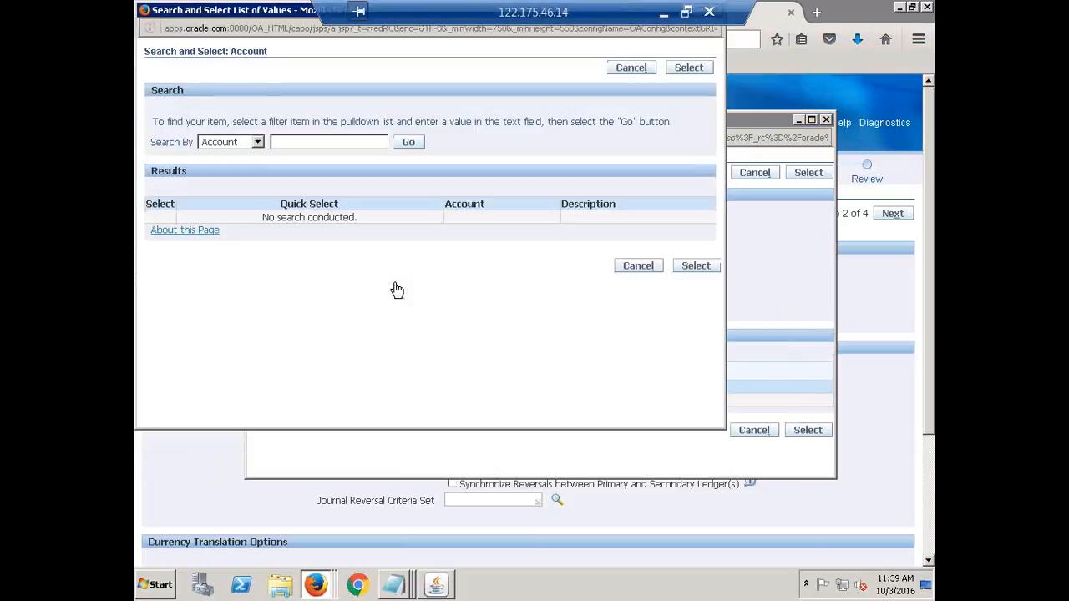
{"action": "left_click", "coordinate": [408, 144]}
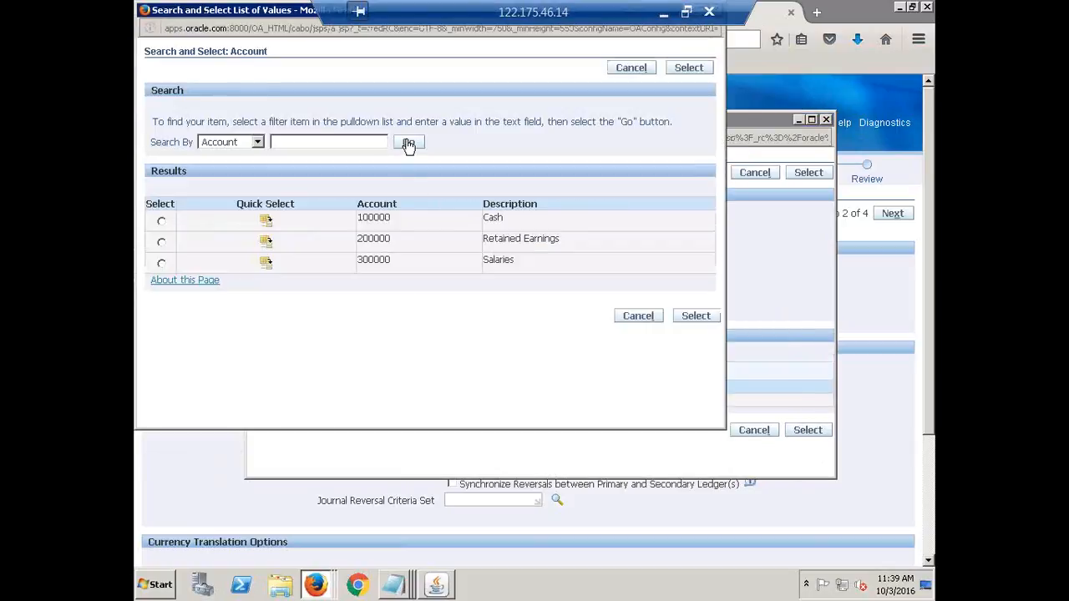
{"action": "left_click", "coordinate": [267, 242]}
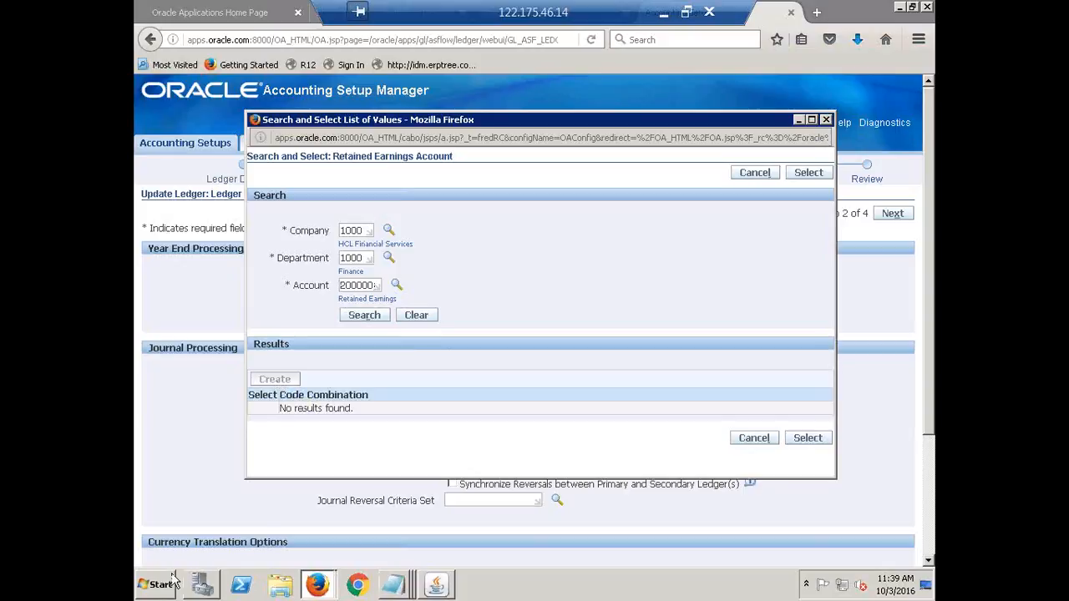
Step: Switch to the Notepad setup notes and list the segment values 1000, 1000 and 200000 on separate lines below the accounting method
{"action": "left_click", "coordinate": [393, 584]}
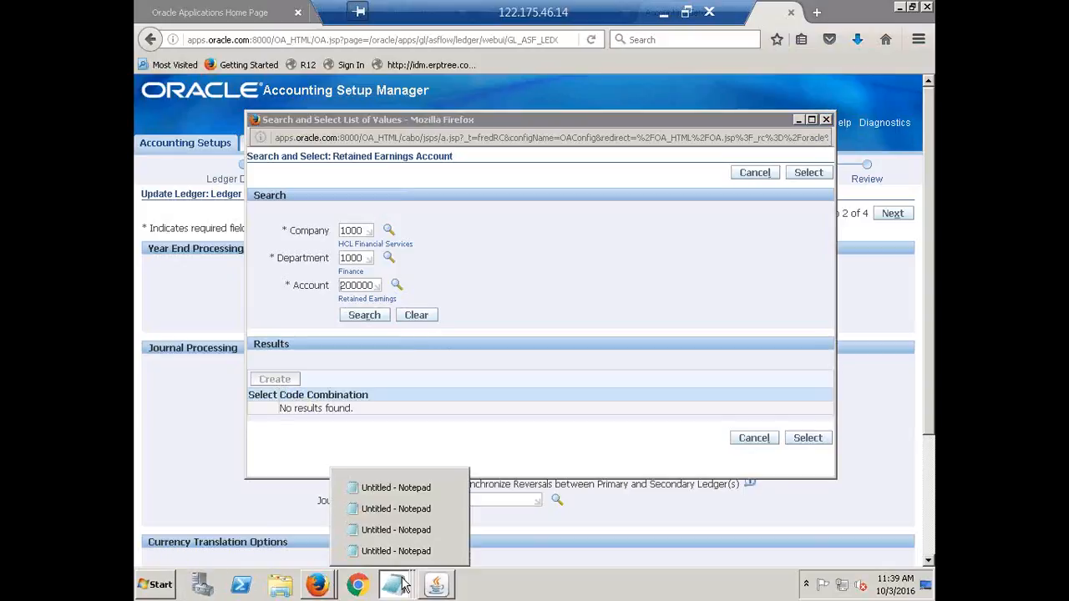
{"action": "left_click", "coordinate": [407, 499]}
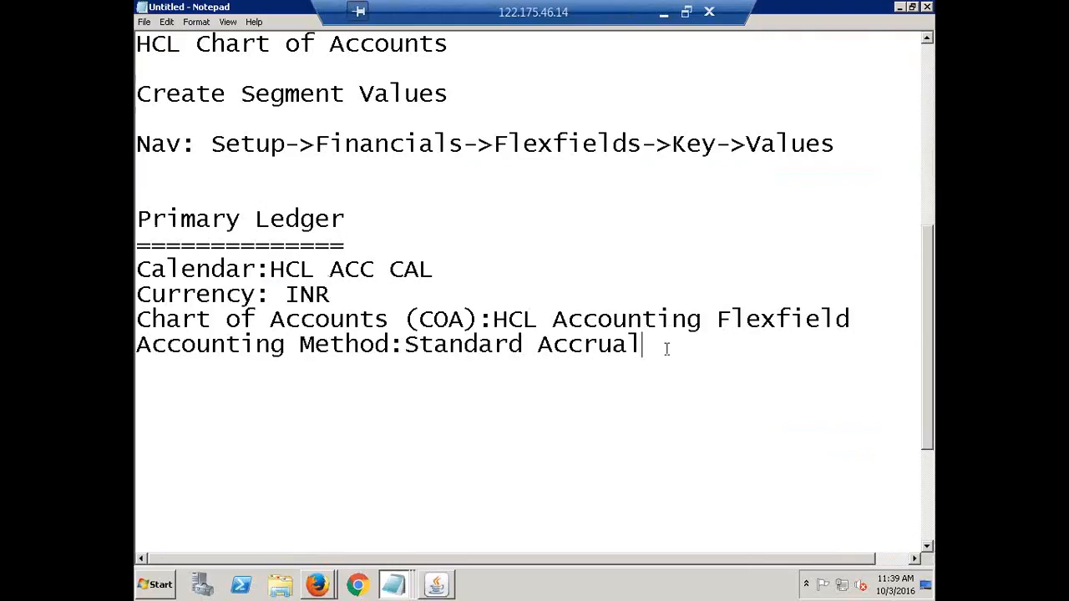
{"action": "key", "text": "Return"}
{"action": "key", "text": "Return"}
{"action": "key", "text": "Return"}
{"action": "type", "text": "1000"}
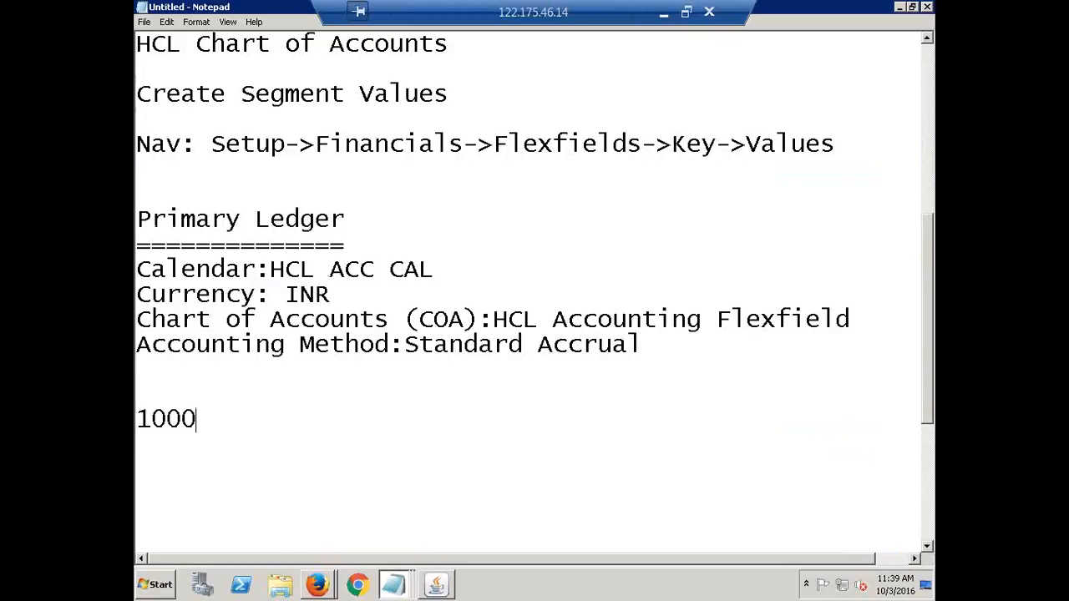
{"action": "key", "text": "Return"}
{"action": "type", "text": "1000"}
{"action": "key", "text": "Return"}
{"action": "type", "text": "200000"}
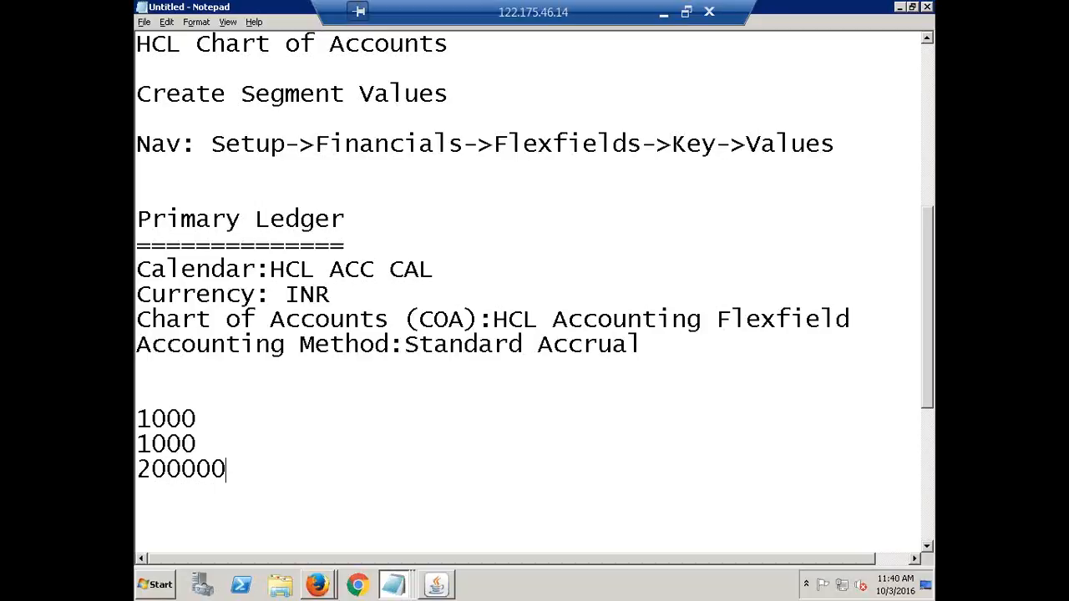
Step: Search for the chosen code combination in Firefox's Retained Earnings Account window and return to the Notepad notes
{"action": "key", "text": "alt+Tab"}
{"action": "left_click", "coordinate": [380, 317]}
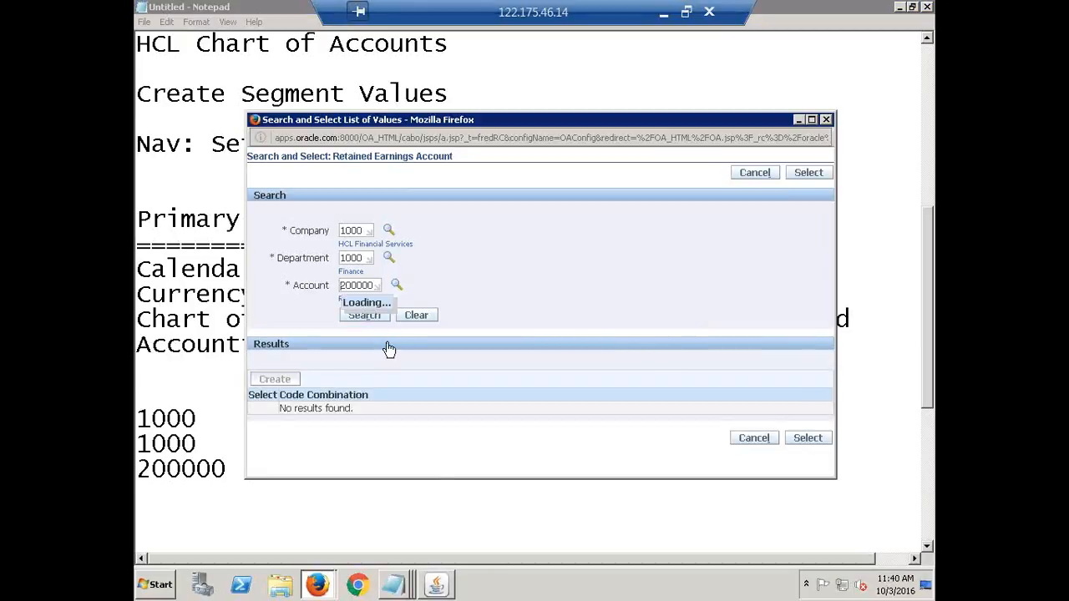
{"action": "key", "text": "alt+Tab"}
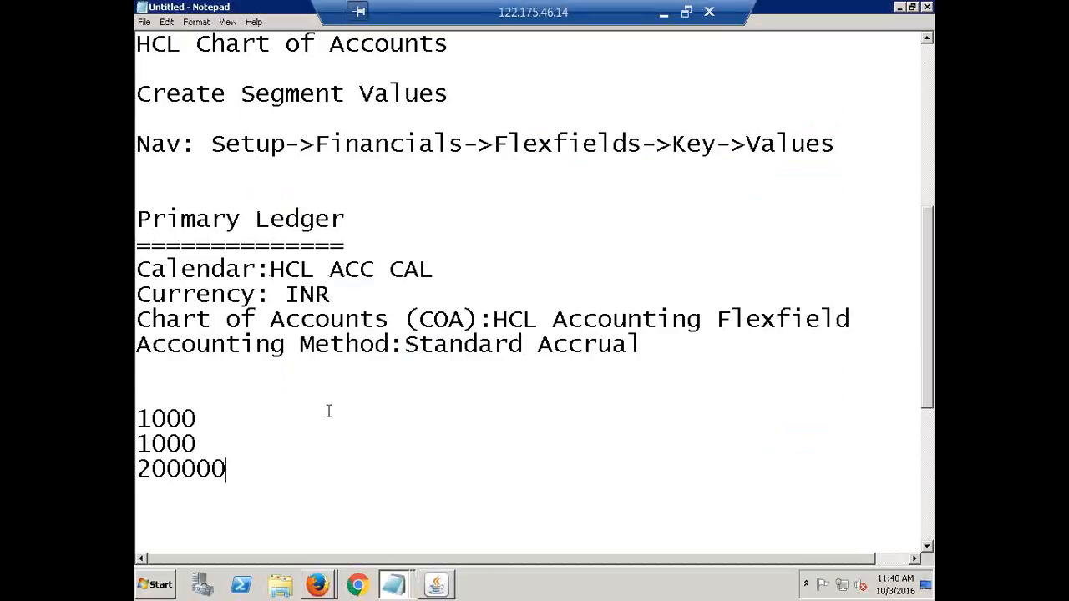
Step: Add the line "1000.1000.200000 - Code Combination" below the listed segment values and highlight its combined code
{"action": "key", "text": "Return"}
{"action": "key", "text": "Return"}
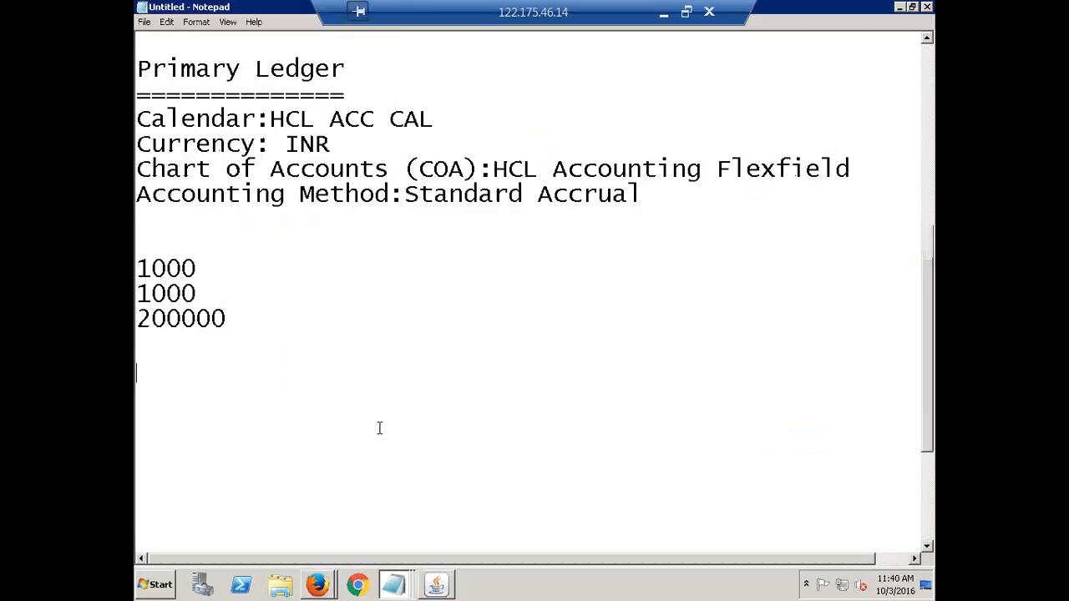
{"action": "scroll", "coordinate": [379, 428], "scroll_direction": "down", "scroll_amount": 1}
{"action": "type", "text": "1000"}
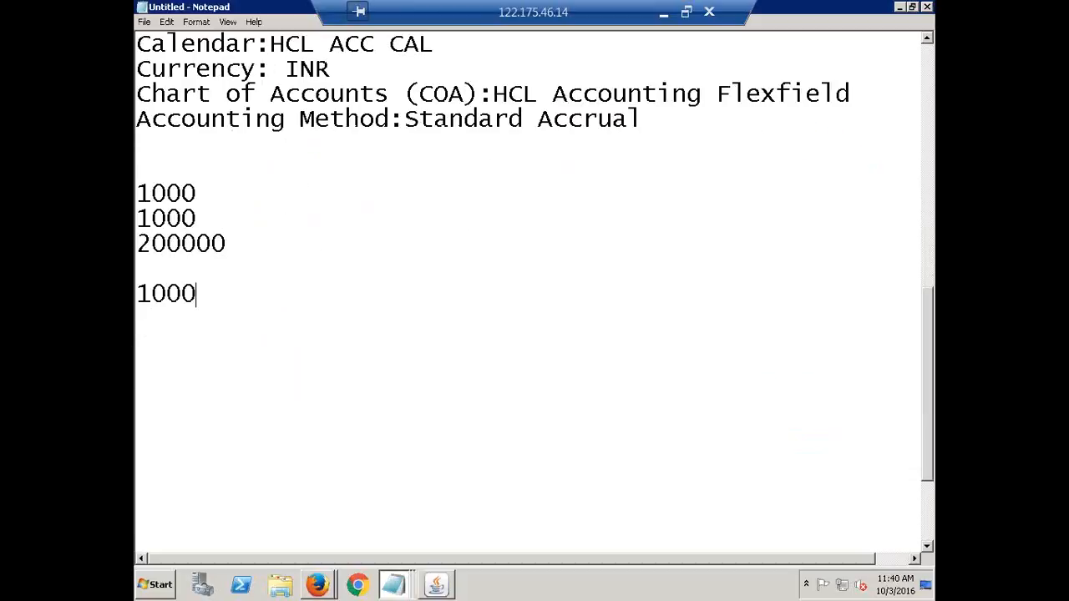
{"action": "type", "text": ".1000"}
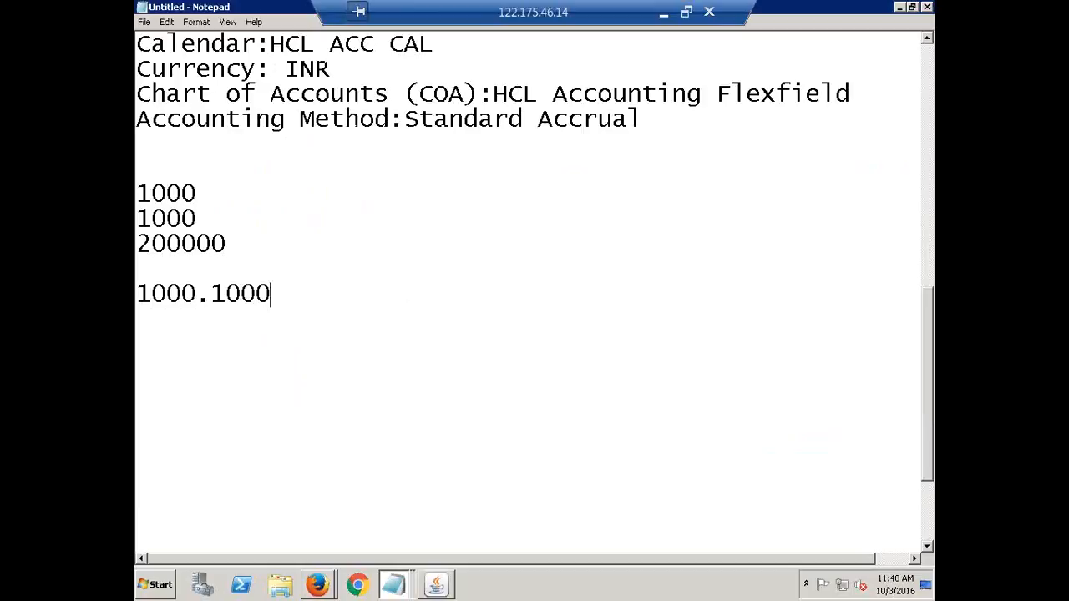
{"action": "type", "text": ".200000"}
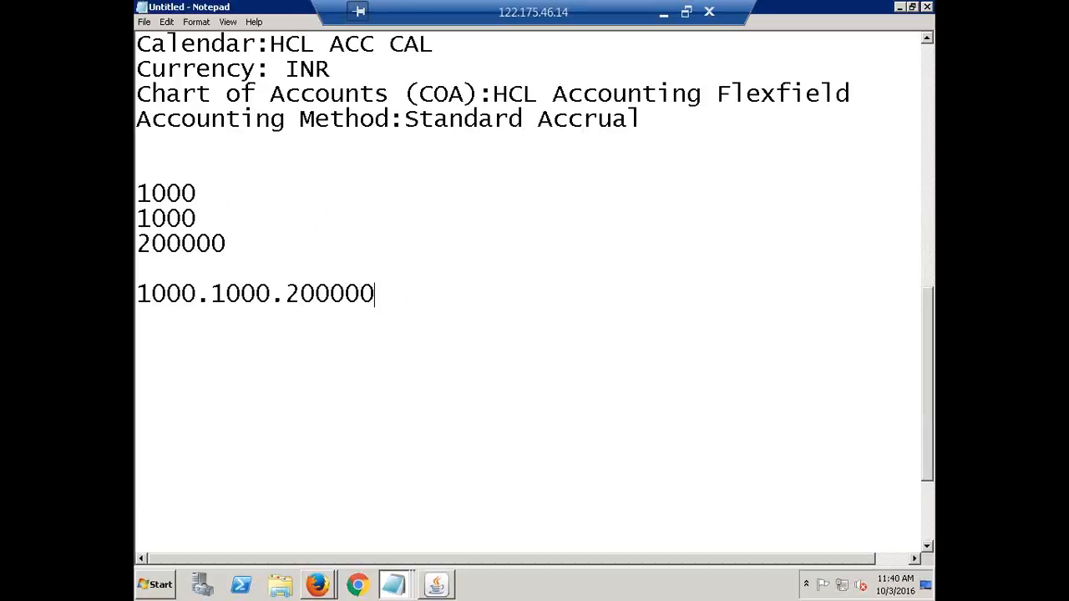
{"action": "type", "text": " - Code Co"}
{"action": "type", "text": "mbination"}
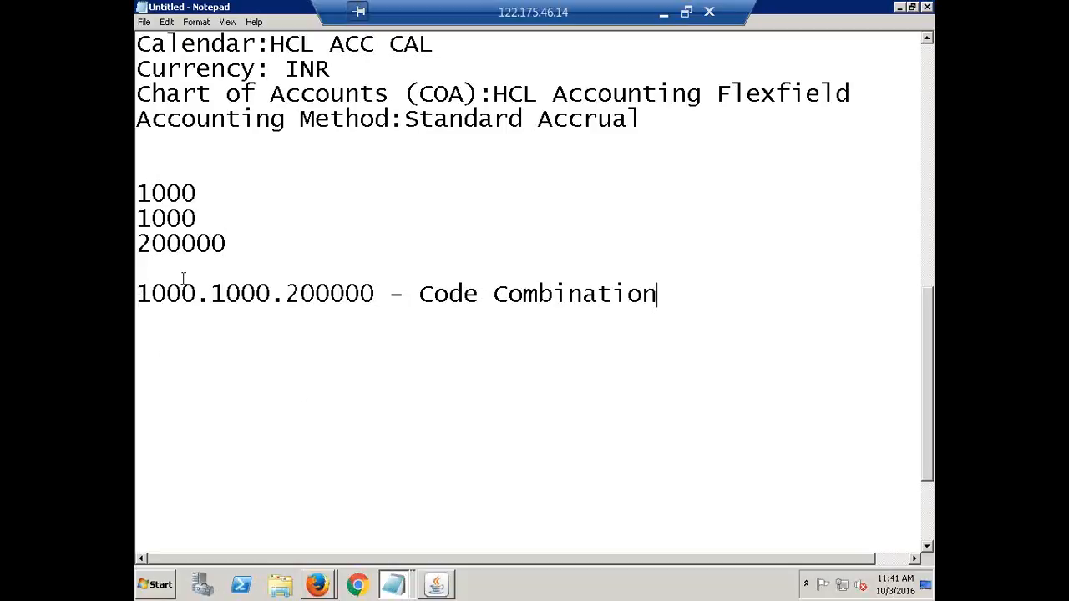
{"action": "left_click_drag", "start_coordinate": [150, 294], "coordinate": [378, 306]}
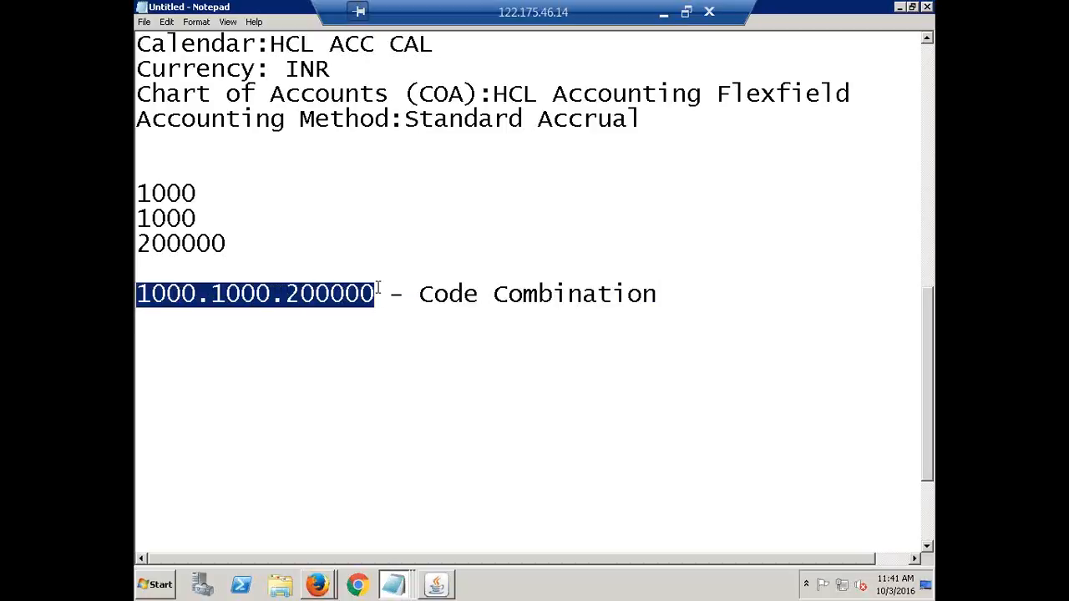
Step: Copy the combined code 1000.1000.200000 and paste it on its own line two lines below the "Code Combination" line
{"action": "left_click", "coordinate": [376, 292]}
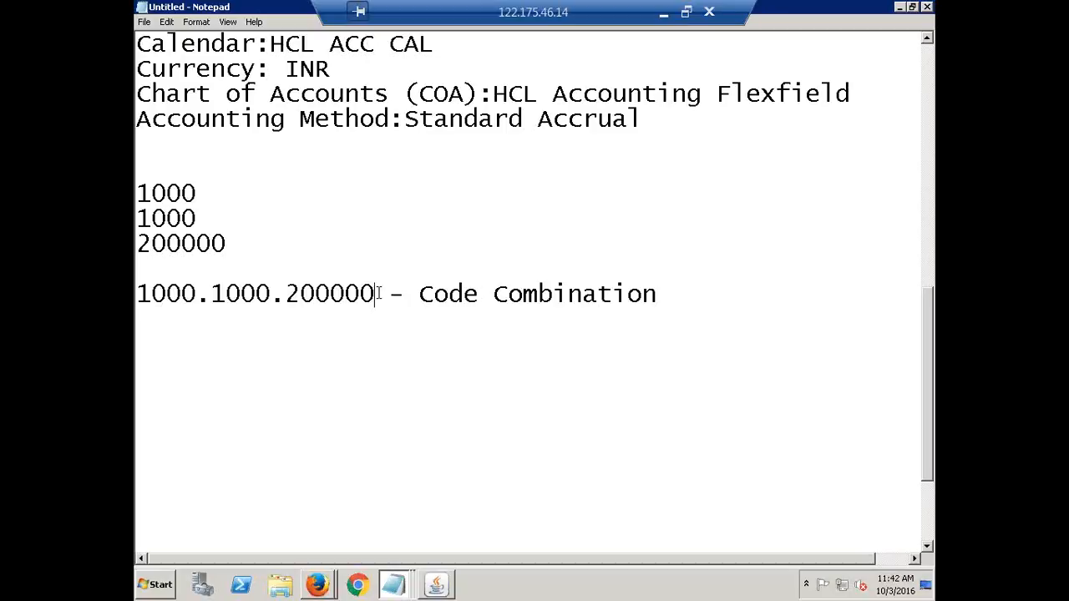
{"action": "left_click_drag", "start_coordinate": [377, 293], "coordinate": [137, 294]}
{"action": "key", "text": "ctrl+c"}
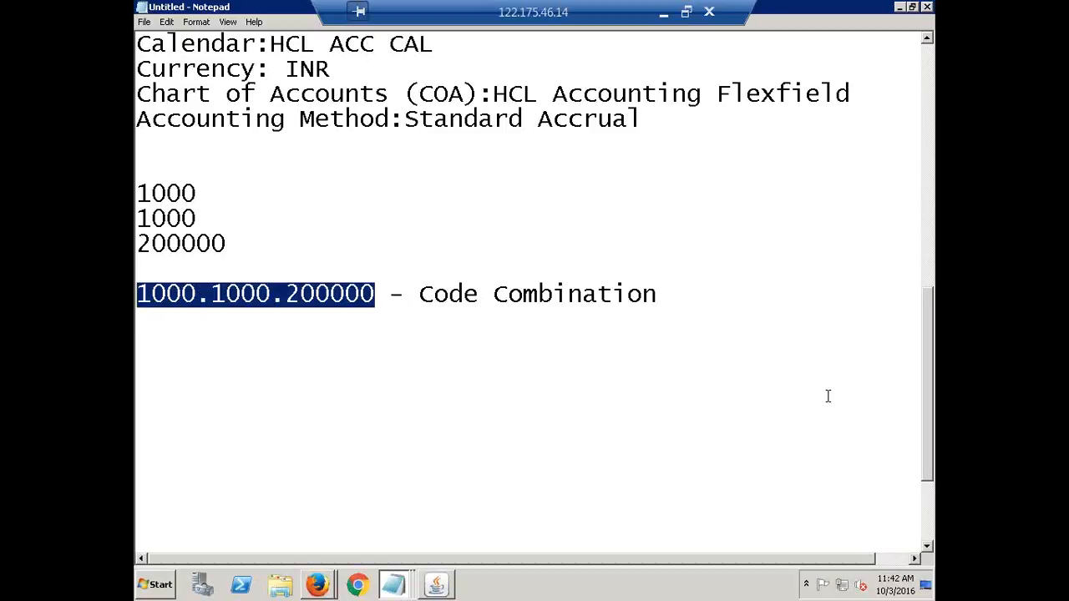
{"action": "left_click", "coordinate": [694, 298]}
{"action": "key", "text": "Return"}
{"action": "key", "text": "Return"}
{"action": "key", "text": "ctrl+v"}
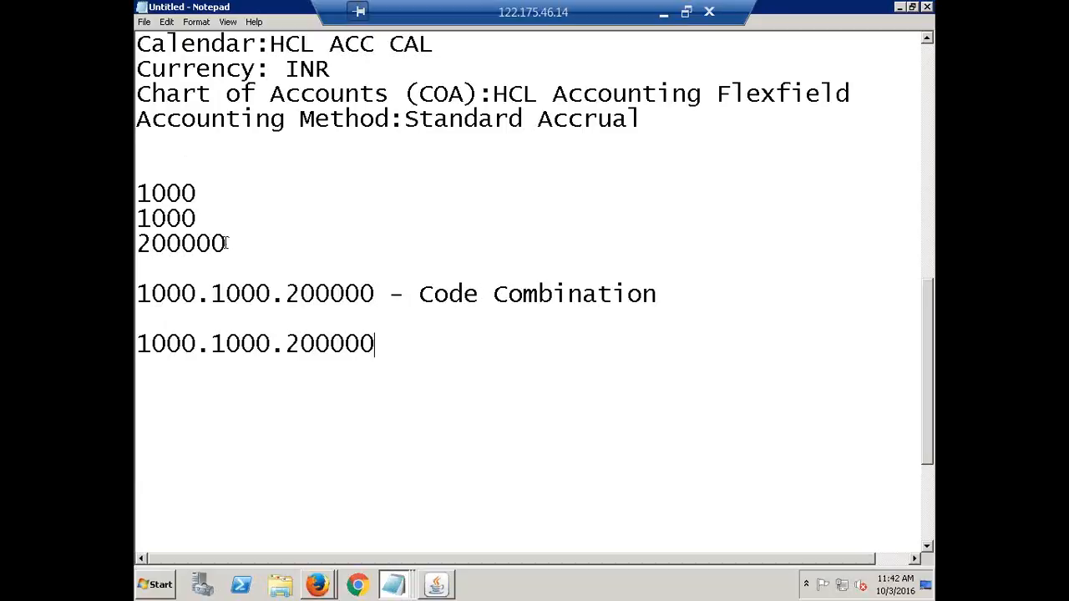
Step: Delete the "1000.1000.200000 - Code Combination" line and its extra blank line, keeping the pasted code below the segment values
{"action": "left_click_drag", "start_coordinate": [226, 243], "coordinate": [136, 189]}
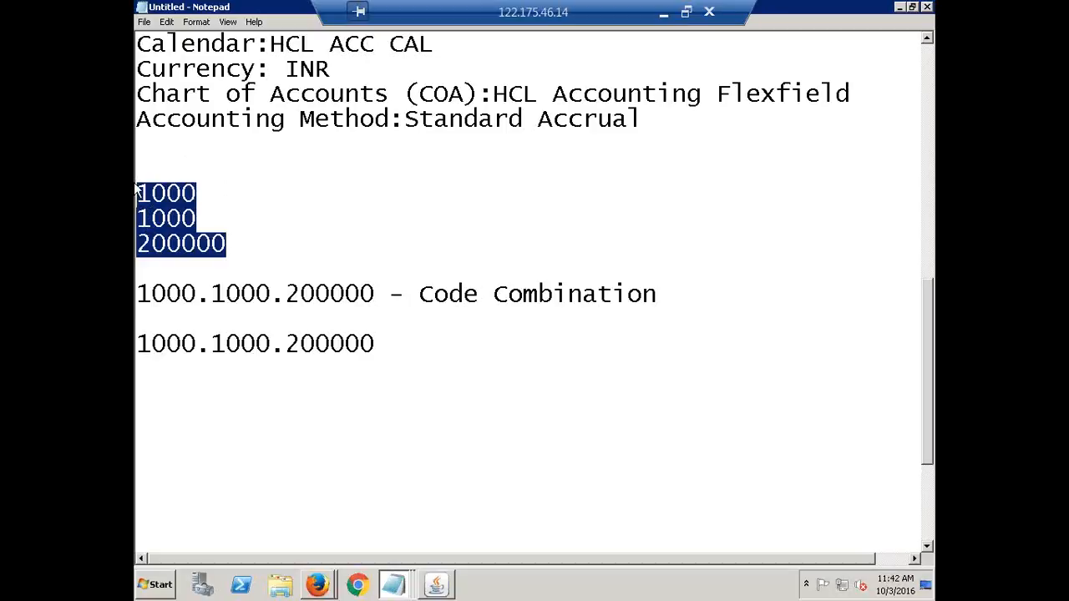
{"action": "left_click", "coordinate": [386, 340]}
{"action": "left_click_drag", "start_coordinate": [386, 341], "coordinate": [137, 342]}
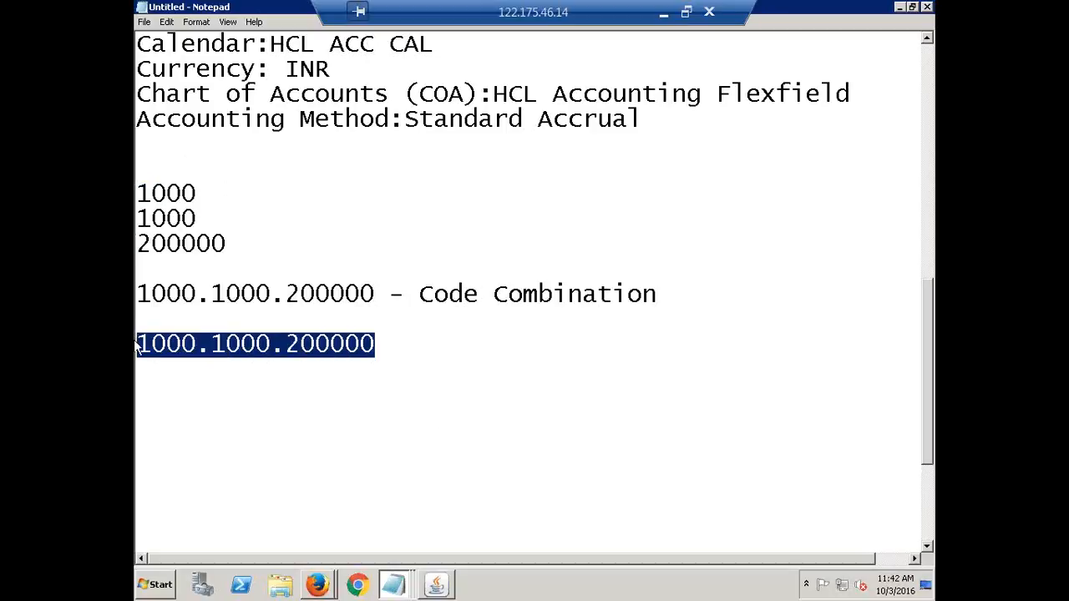
{"action": "left_click", "coordinate": [672, 295]}
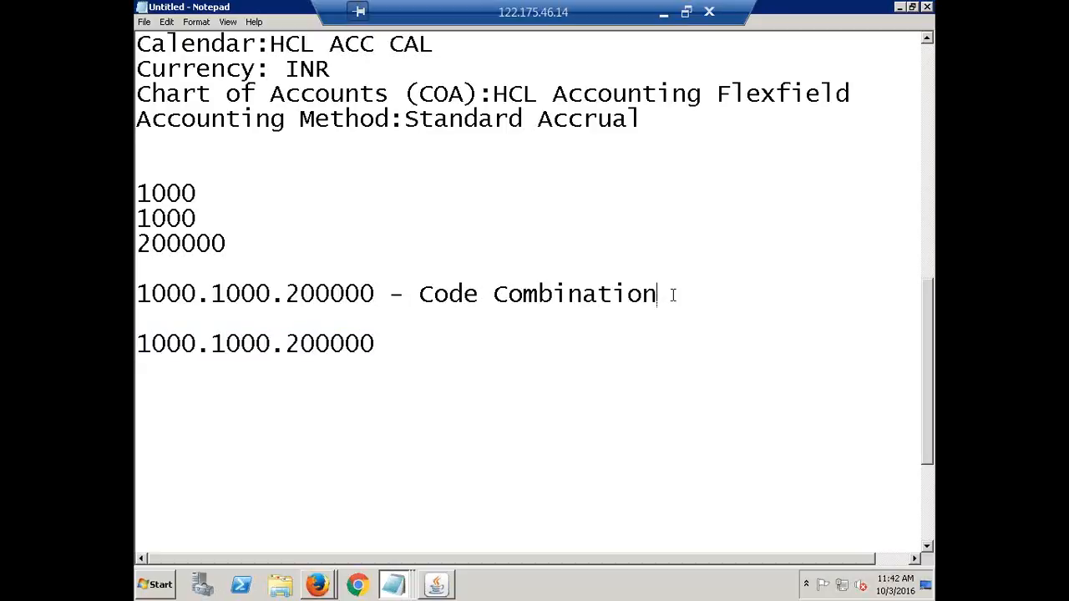
{"action": "left_click_drag", "start_coordinate": [672, 294], "coordinate": [136, 284]}
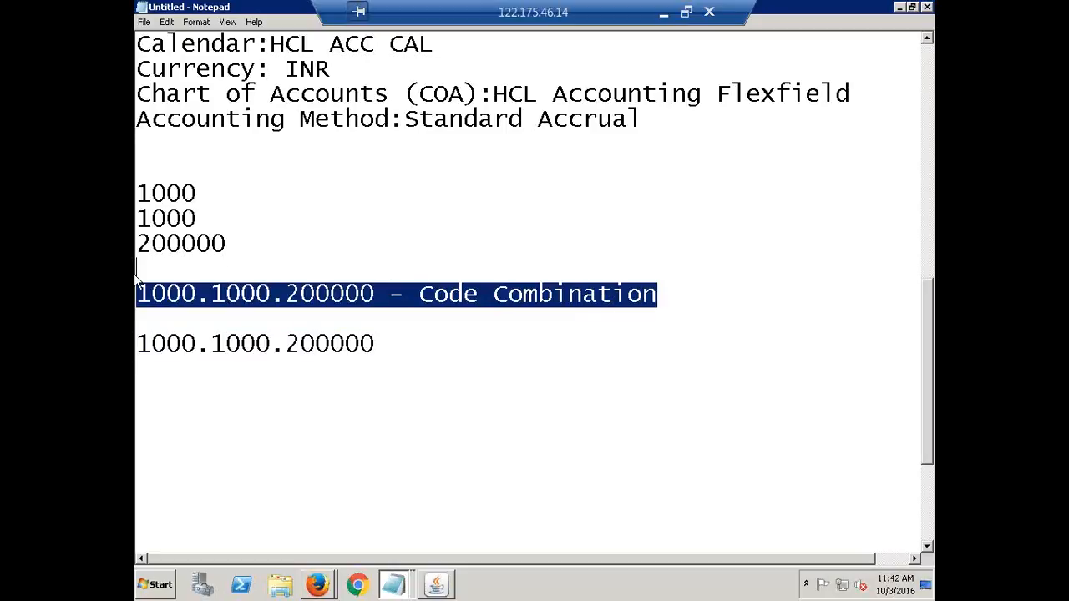
{"action": "key", "text": "BackSpace"}
{"action": "key", "text": "BackSpace"}
{"action": "key", "text": "BackSpace"}
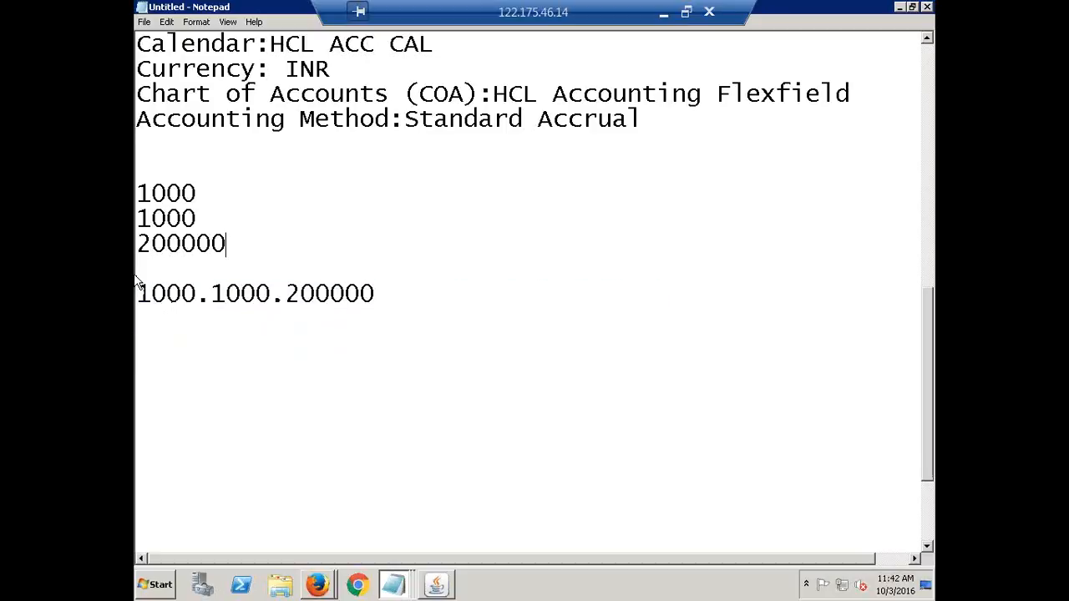
Step: Add the label "New Code Combination" after the remaining code 1000.1000.200000
{"action": "left_click", "coordinate": [452, 292]}
{"action": "type", "text": "New "}
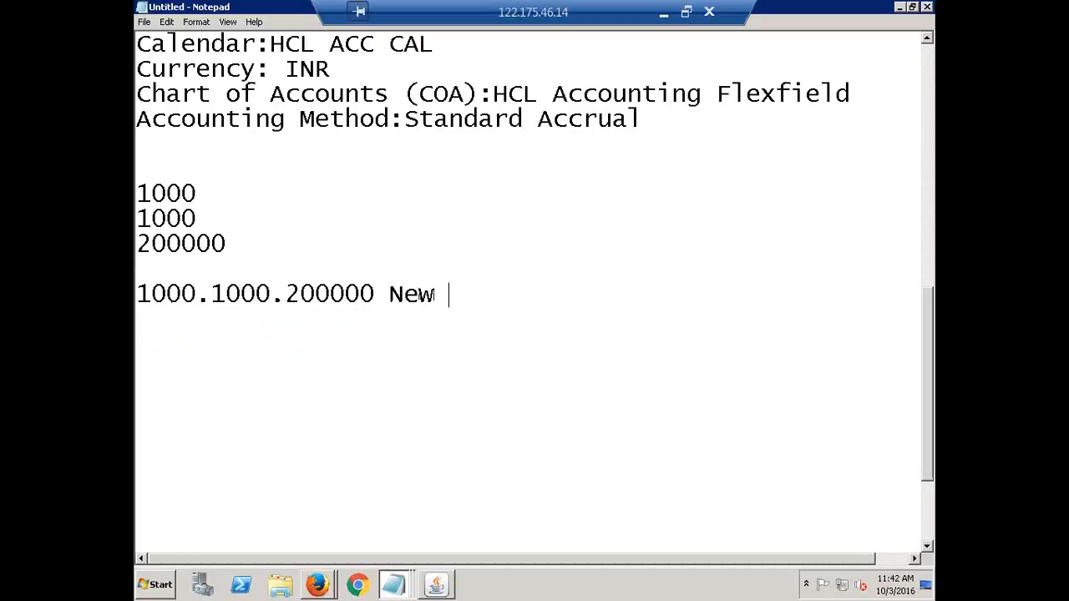
{"action": "type", "text": "Code"}
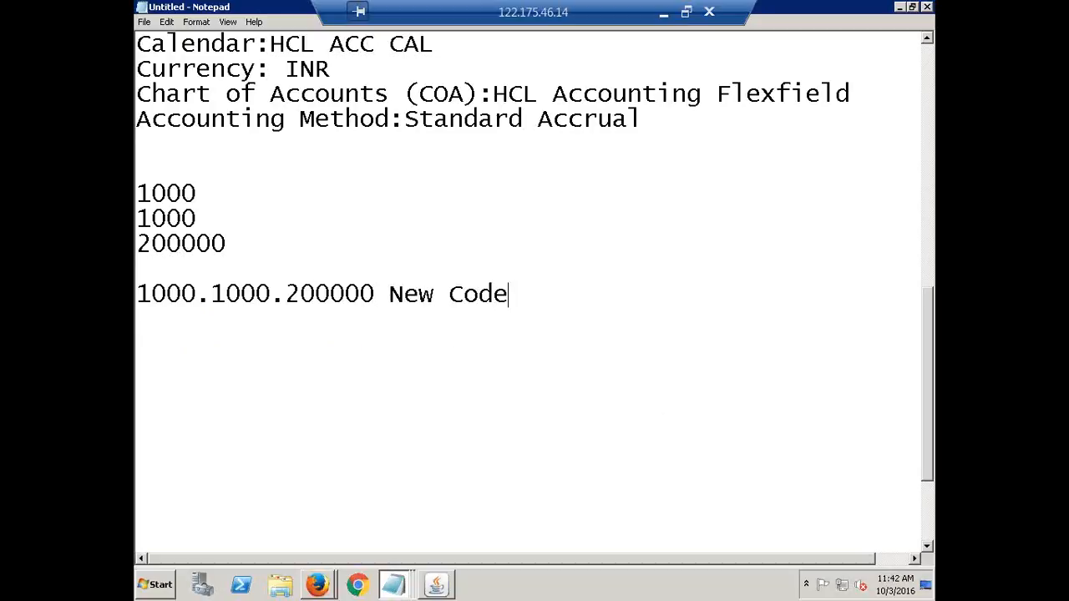
{"action": "type", "text": " Combination"}
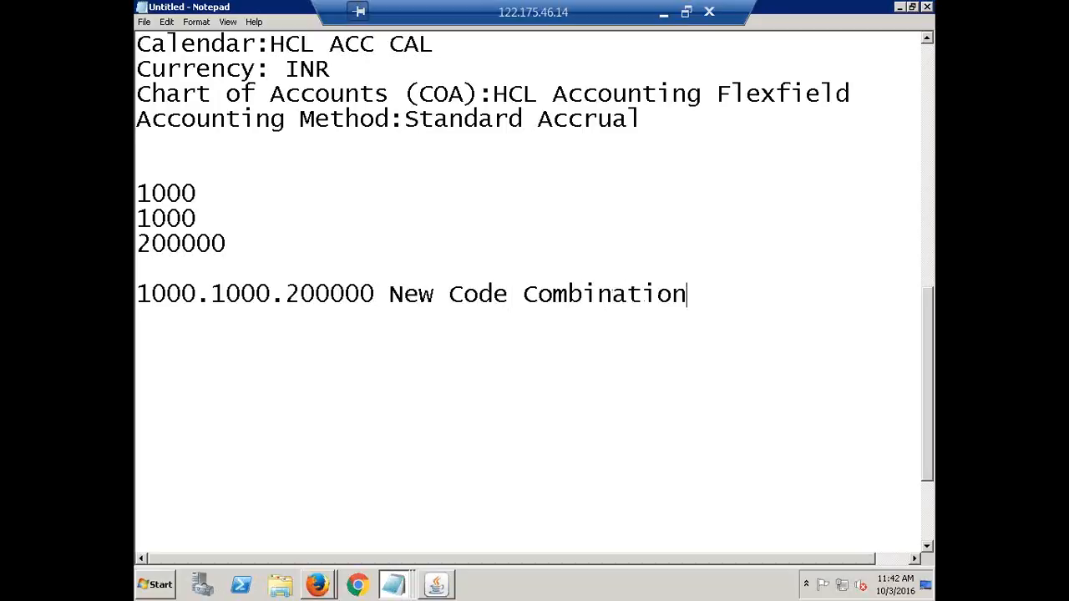
Step: Highlight the three segment values, and paste a copy of the code 1000.1000.200000 two lines below the "New Code Combination" line
{"action": "left_click", "coordinate": [221, 243]}
{"action": "key", "text": "shift+Up"}
{"action": "key", "text": "shift+Up"}
{"action": "key", "text": "shift+Up"}
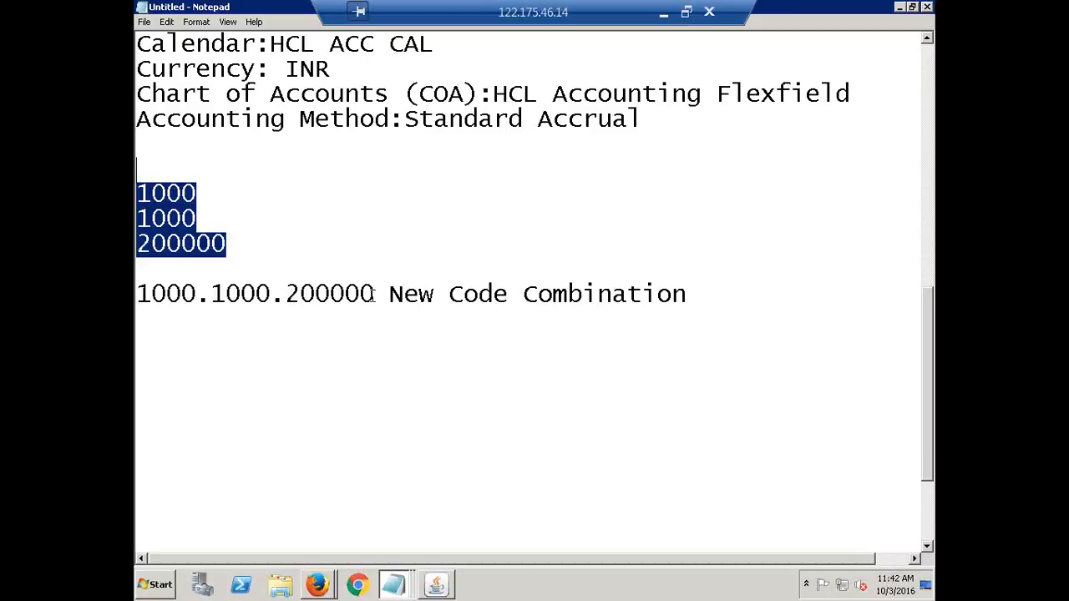
{"action": "left_click_drag", "start_coordinate": [373, 294], "coordinate": [138, 309]}
{"action": "key", "text": "ctrl+c"}
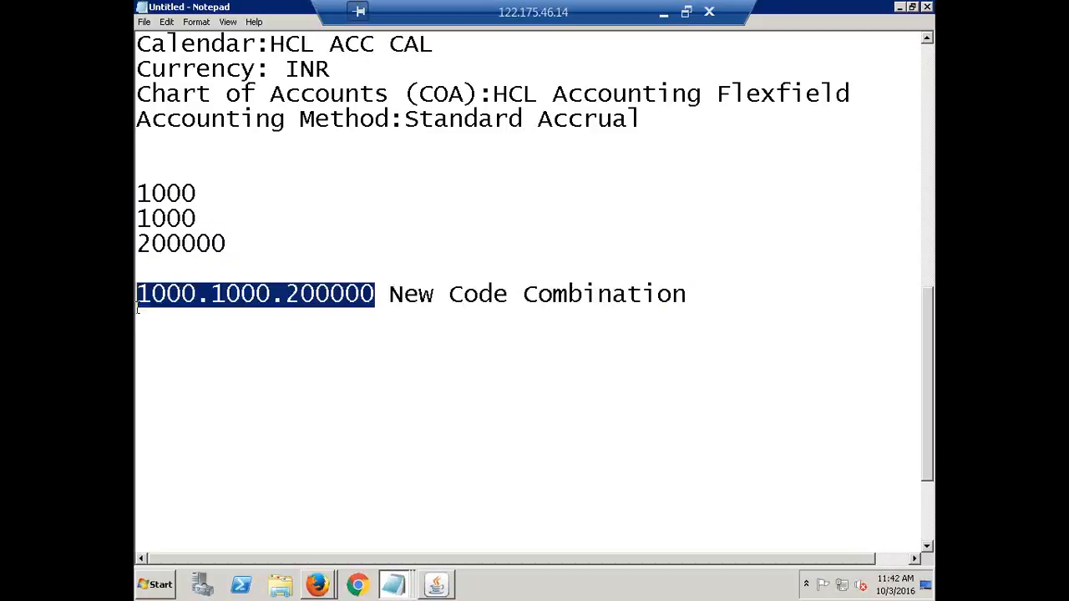
{"action": "left_click", "coordinate": [725, 292]}
{"action": "key", "text": "Return"}
{"action": "key", "text": "Return"}
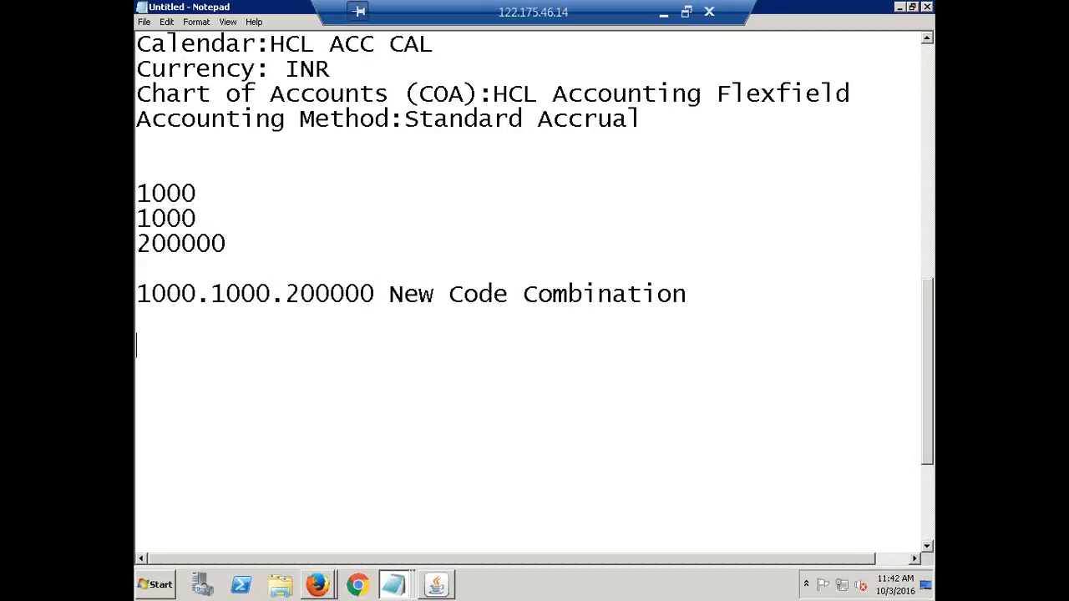
{"action": "key", "text": "ctrl+v"}
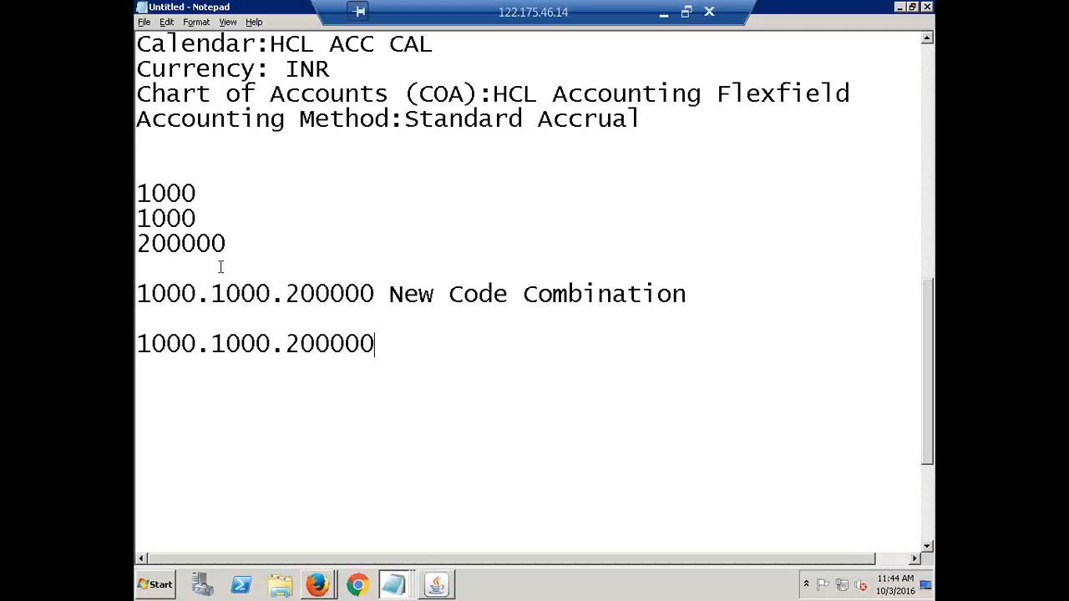
Step: Switch to Firefox's Retained Earnings Account window, search for the code combination 1000, 1000, 200000, and close the window
{"action": "key", "text": "alt+Tab"}
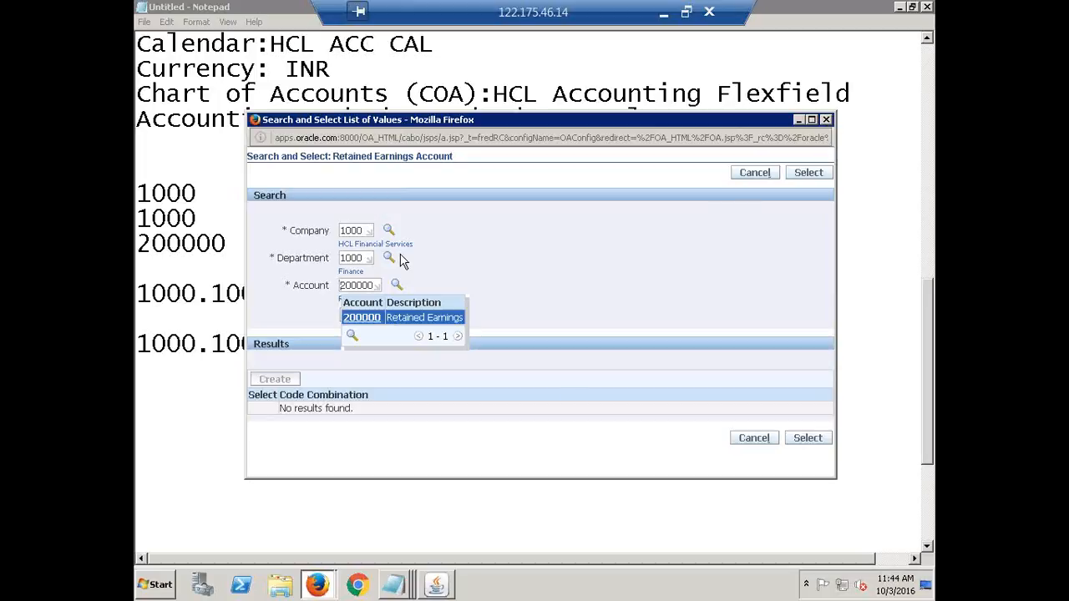
{"action": "left_click", "coordinate": [562, 355]}
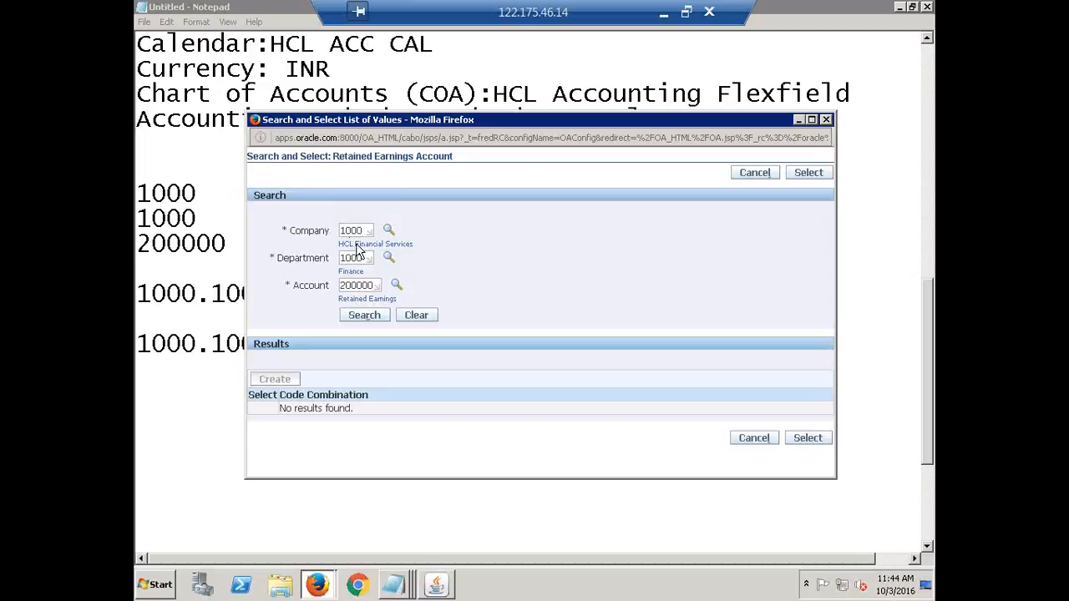
{"action": "left_click", "coordinate": [361, 320]}
{"action": "left_click", "coordinate": [826, 121]}
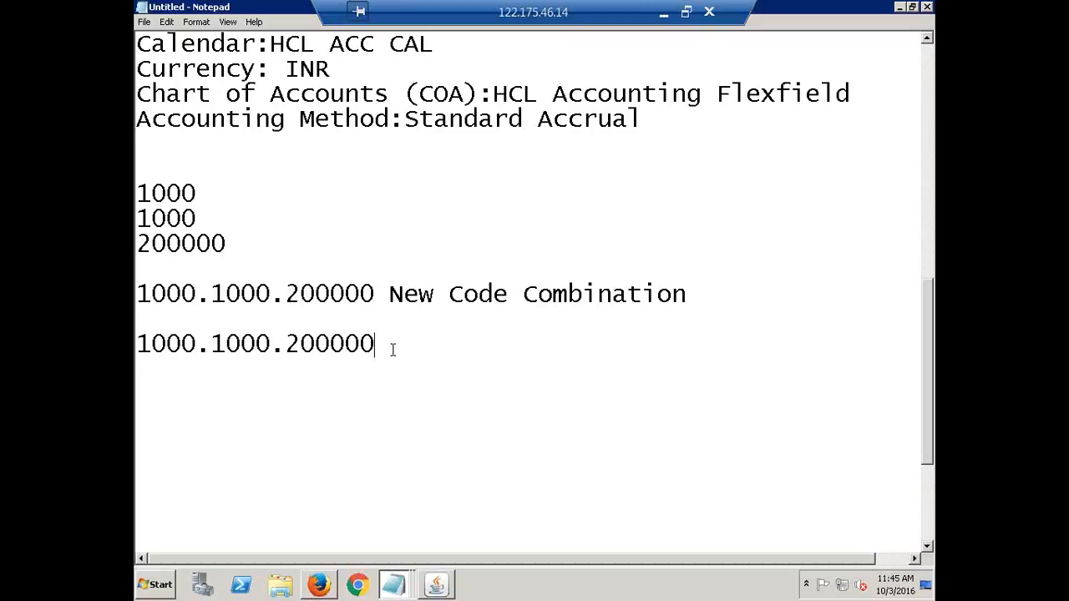
Step: Add the line "Enable Allow Dynamic Inserts check box at COA level" at the end of the Notepad notes
{"action": "key", "text": "Return"}
{"action": "key", "text": "Return"}
{"action": "key", "text": "Return"}
{"action": "type", "text": "Enab"}
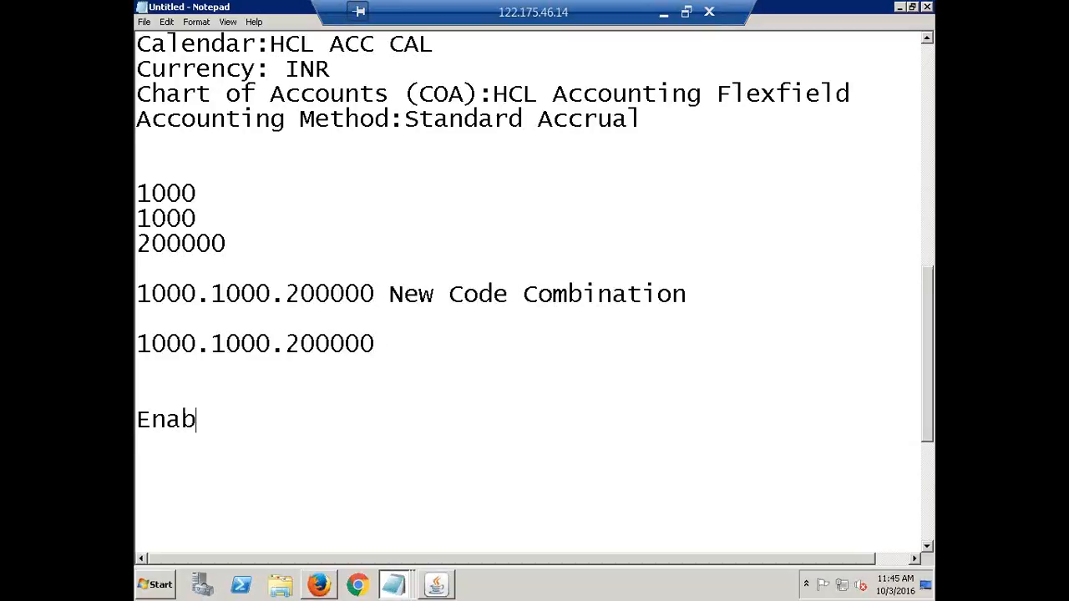
{"action": "type", "text": "le Allow Dyn"}
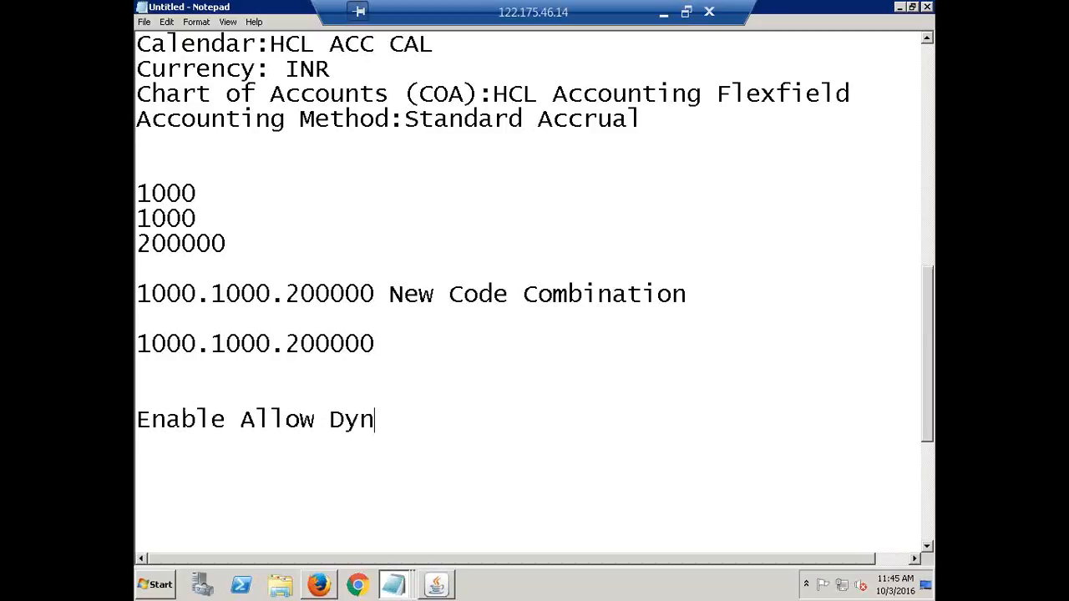
{"action": "type", "text": "amic Inserts"}
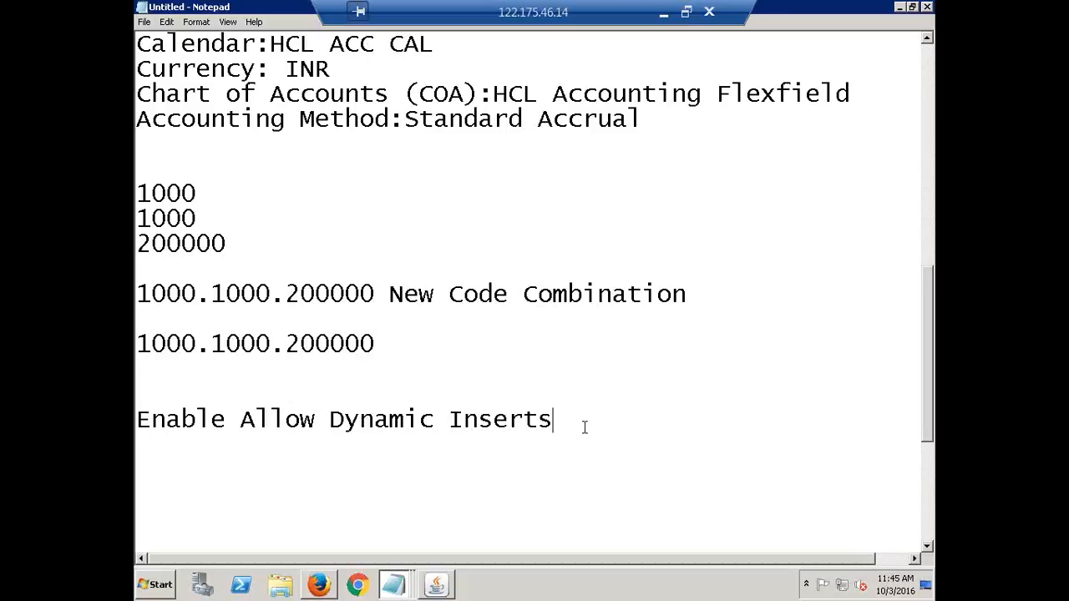
{"action": "type", "text": "check box "}
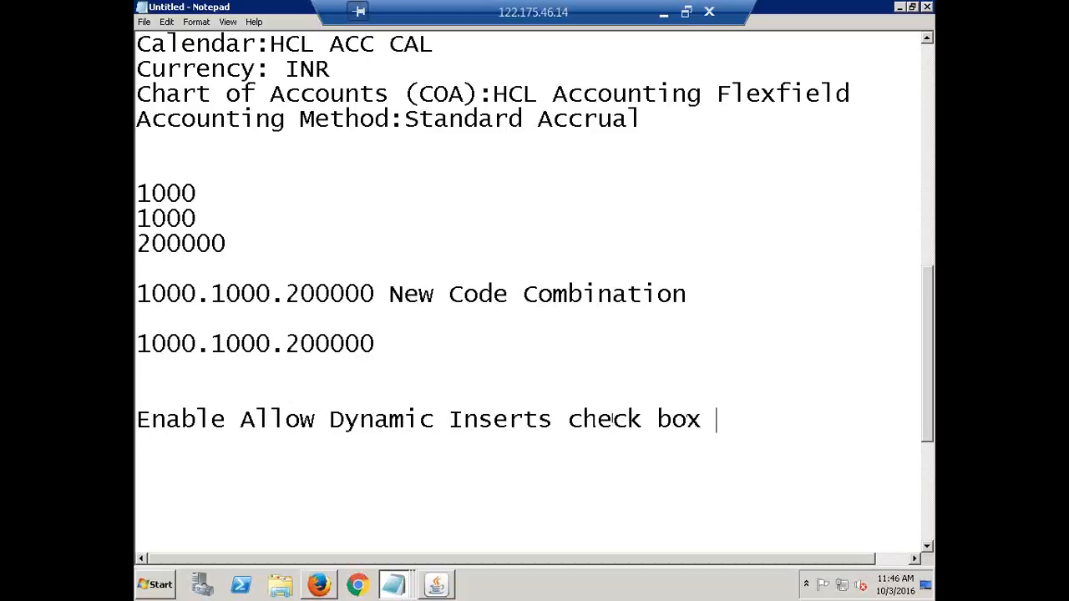
{"action": "type", "text": "at COA"}
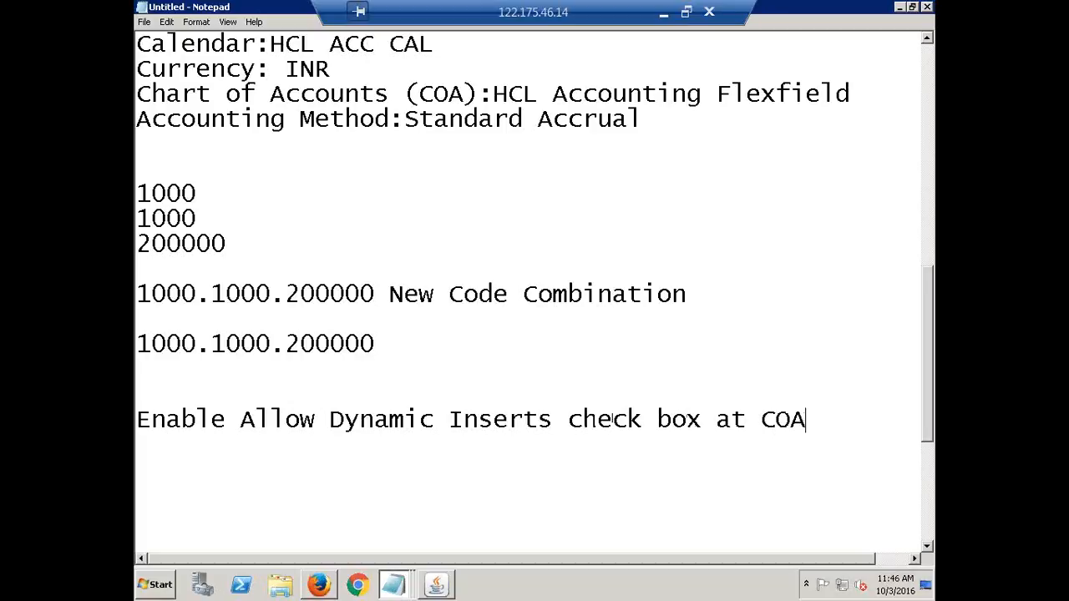
{"action": "type", "text": " level"}
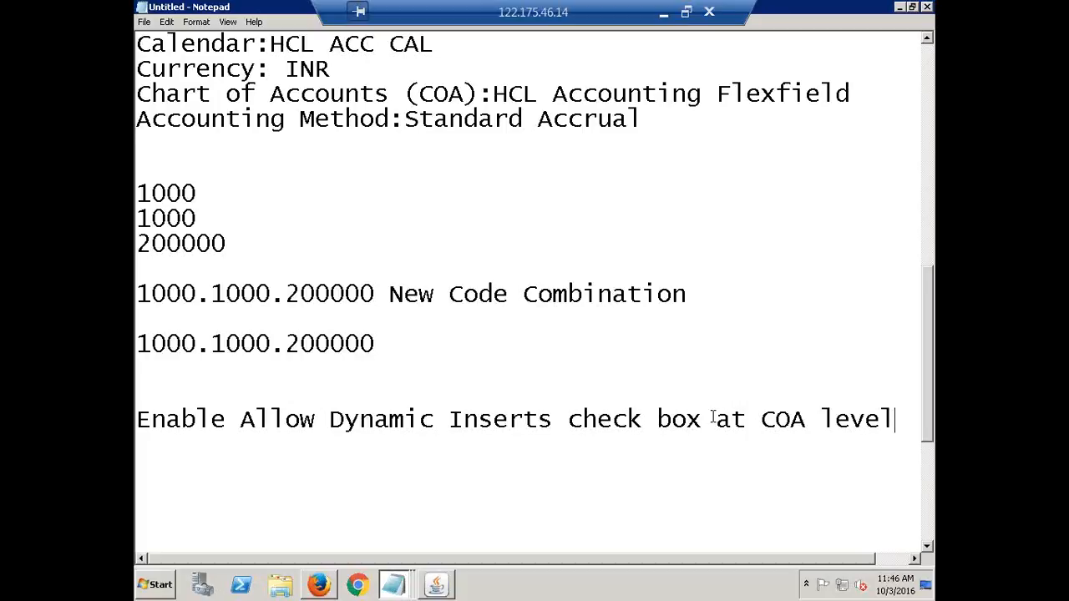
Step: Minimize Notepad, switch to Oracle Applications and open the key flexfield Segments form under Setup, Financials, Flexfields, Key
{"action": "left_click", "coordinate": [899, 8]}
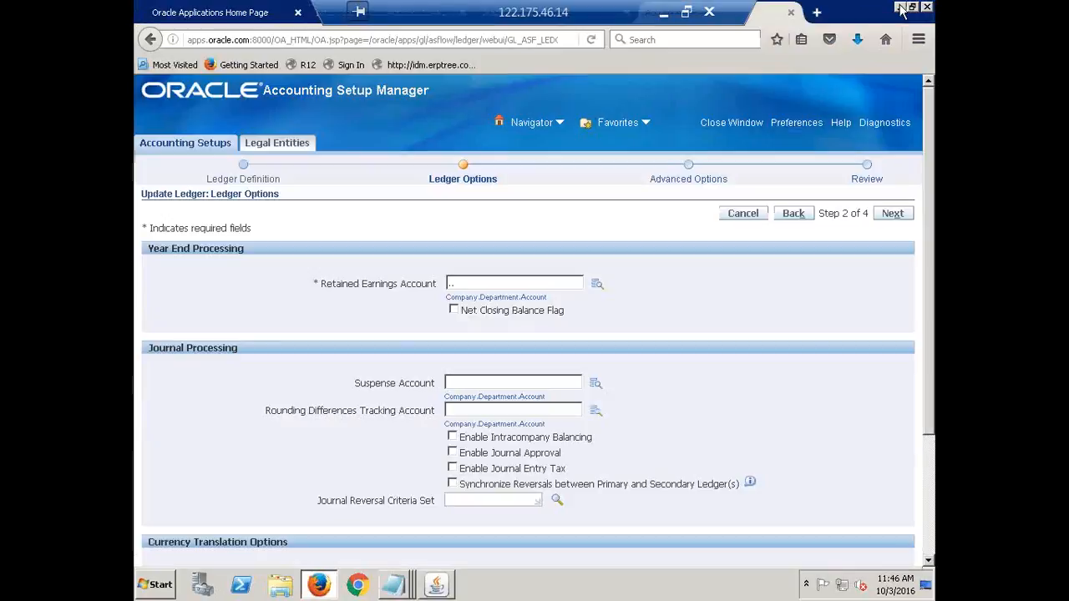
{"action": "left_click", "coordinate": [440, 588]}
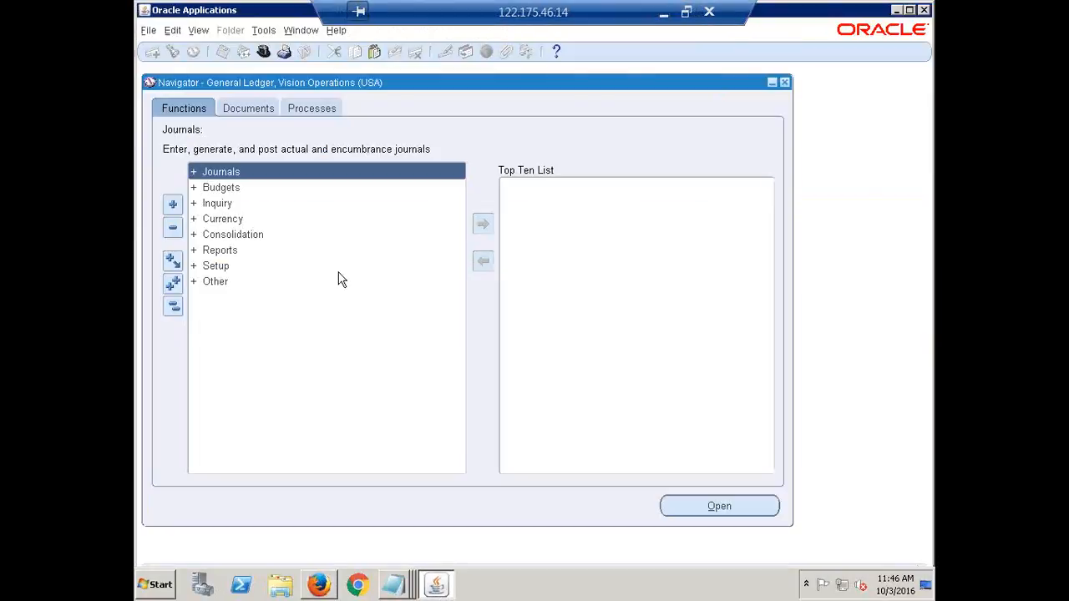
{"action": "left_click", "coordinate": [213, 265]}
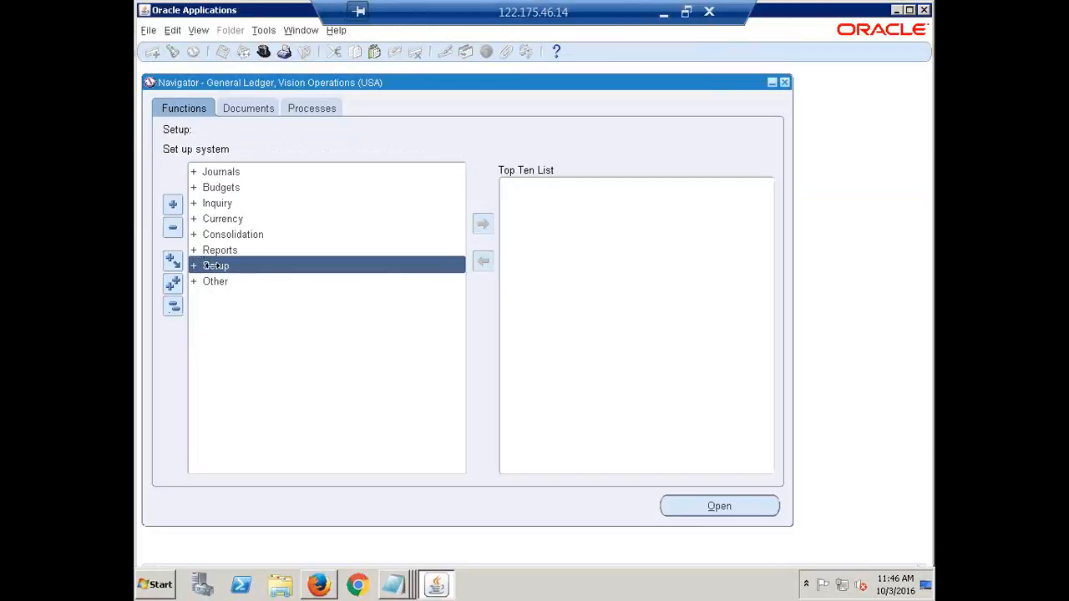
{"action": "double_click", "coordinate": [212, 266]}
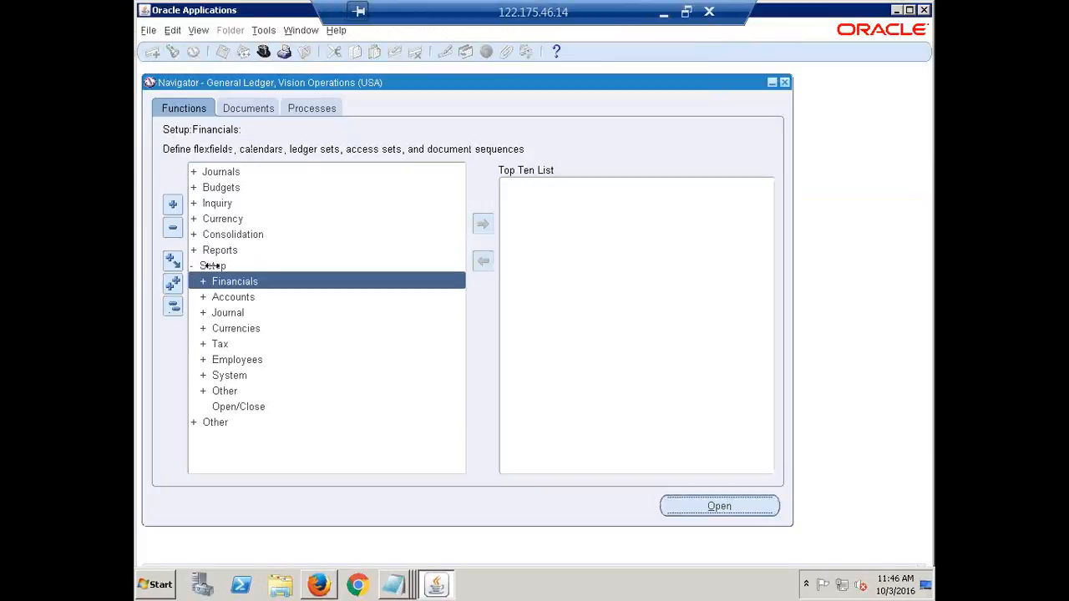
{"action": "key", "text": "Return"}
{"action": "key", "text": "Return"}
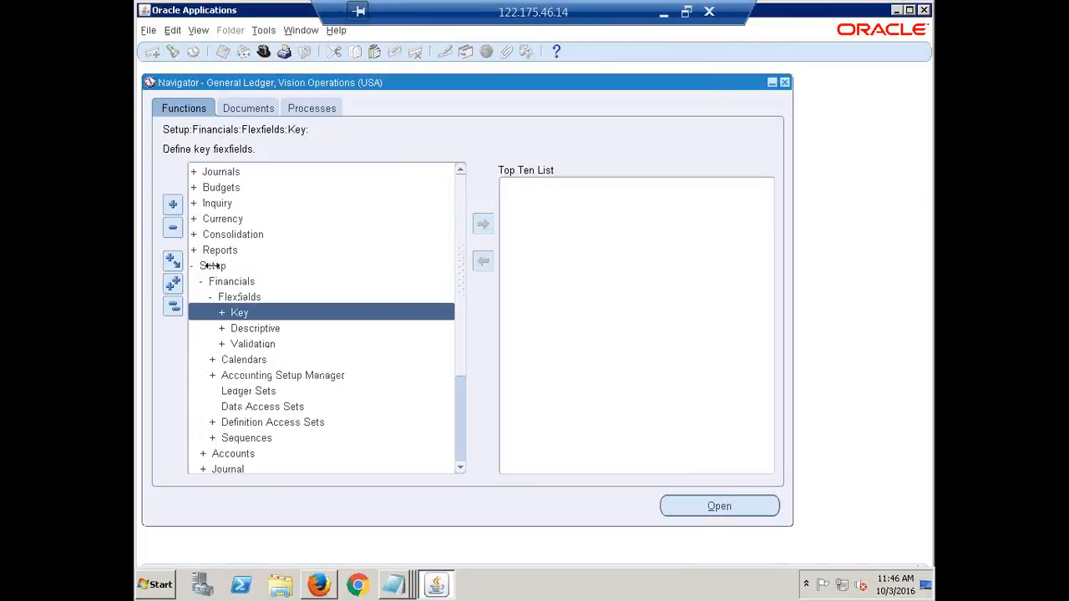
{"action": "key", "text": "Return"}
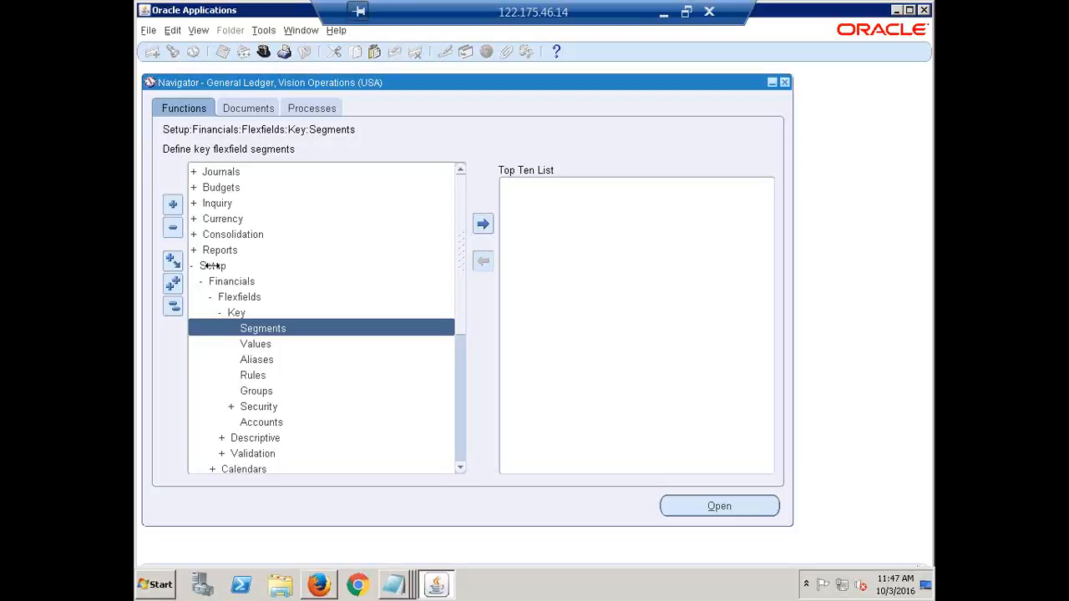
{"action": "key", "text": "Return"}
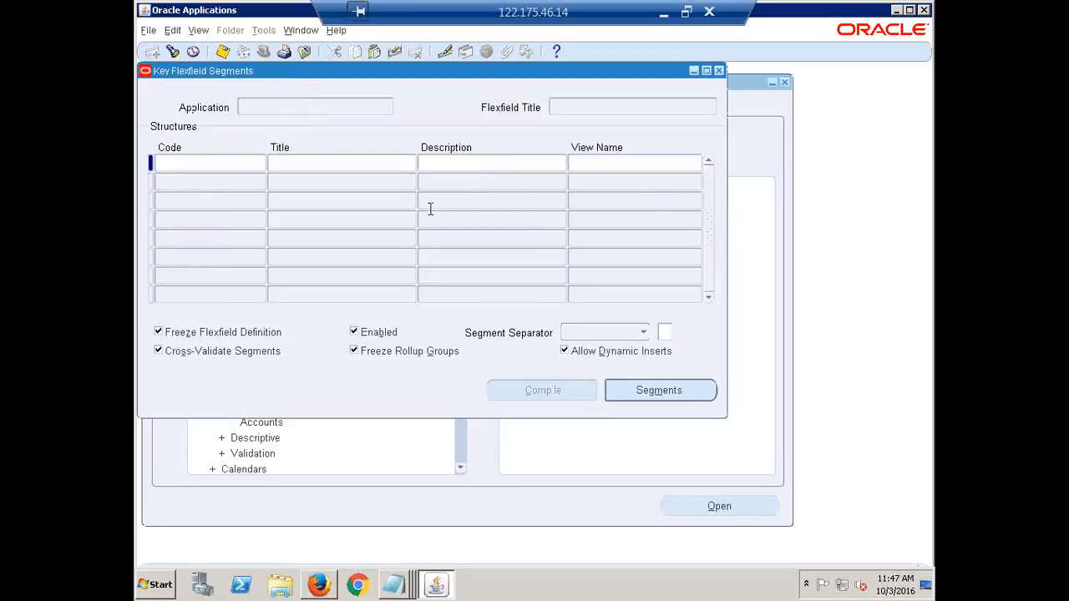
Step: Find the General Ledger key flexfields and load the Accounting Flexfield structures
{"action": "left_click", "coordinate": [173, 52]}
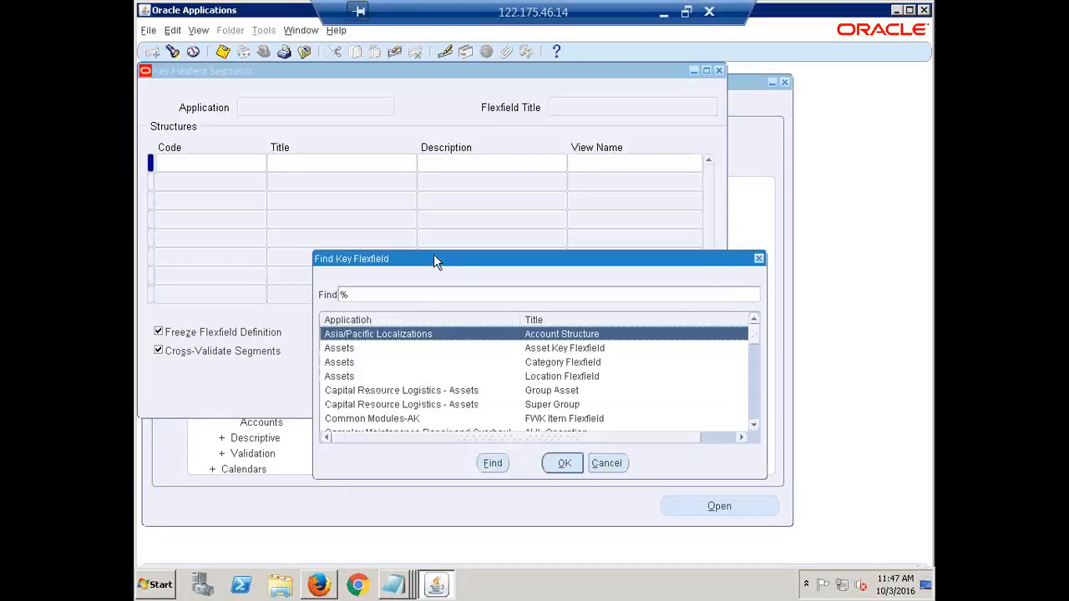
{"action": "type", "text": "general Ledger"}
{"action": "key", "text": "Return"}
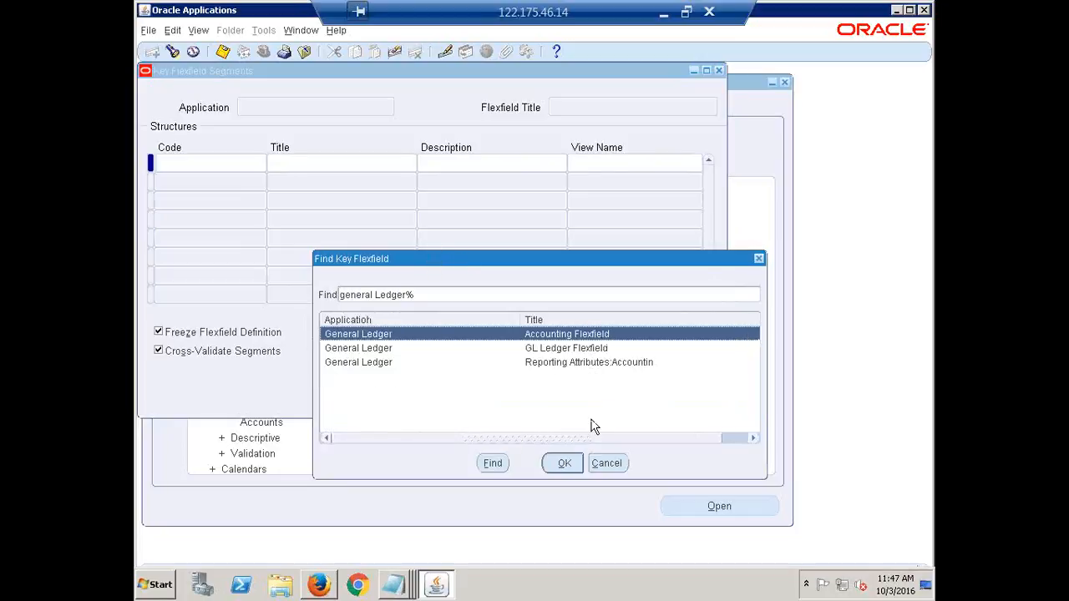
{"action": "left_click", "coordinate": [565, 464]}
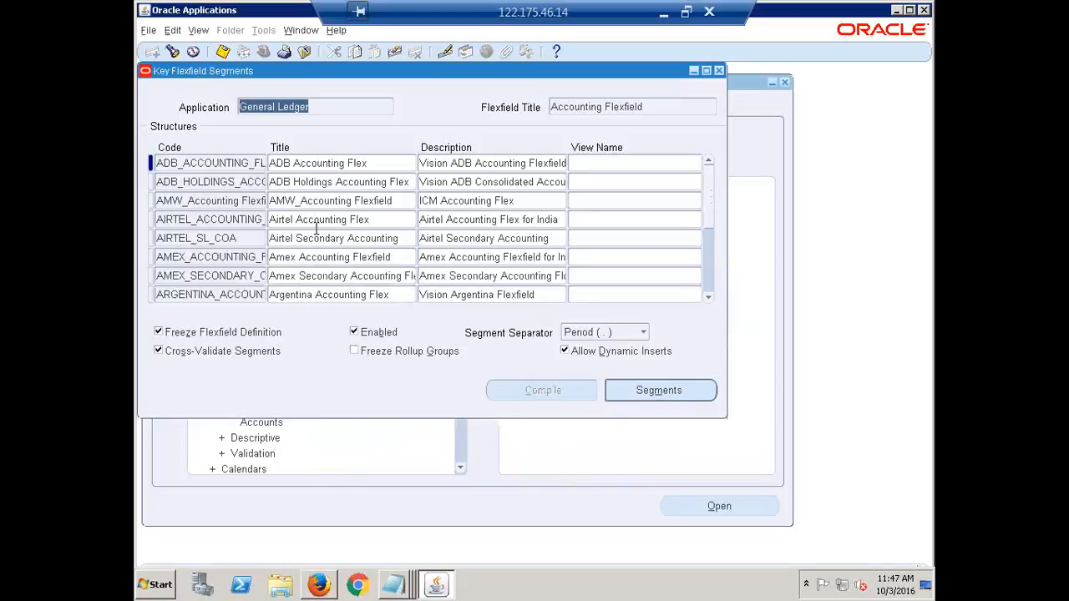
Step: Find the HCL Accounting Flexfield structure among the Accounting Flexfield structures and load it
{"action": "left_click", "coordinate": [199, 201]}
{"action": "left_click", "coordinate": [709, 297]}
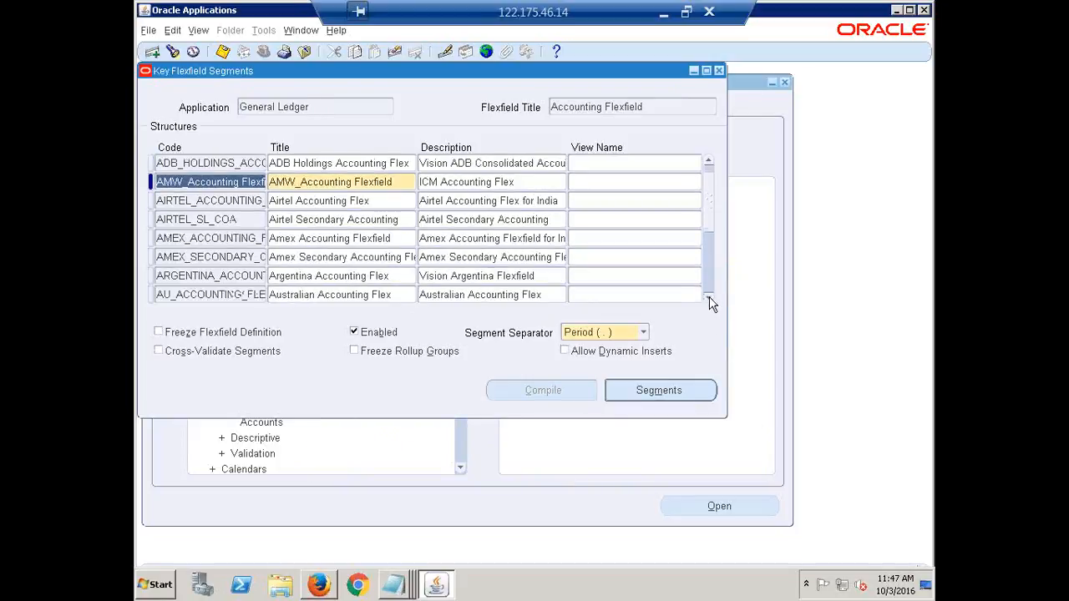
{"action": "left_click", "coordinate": [709, 301]}
{"action": "left_click", "coordinate": [709, 300]}
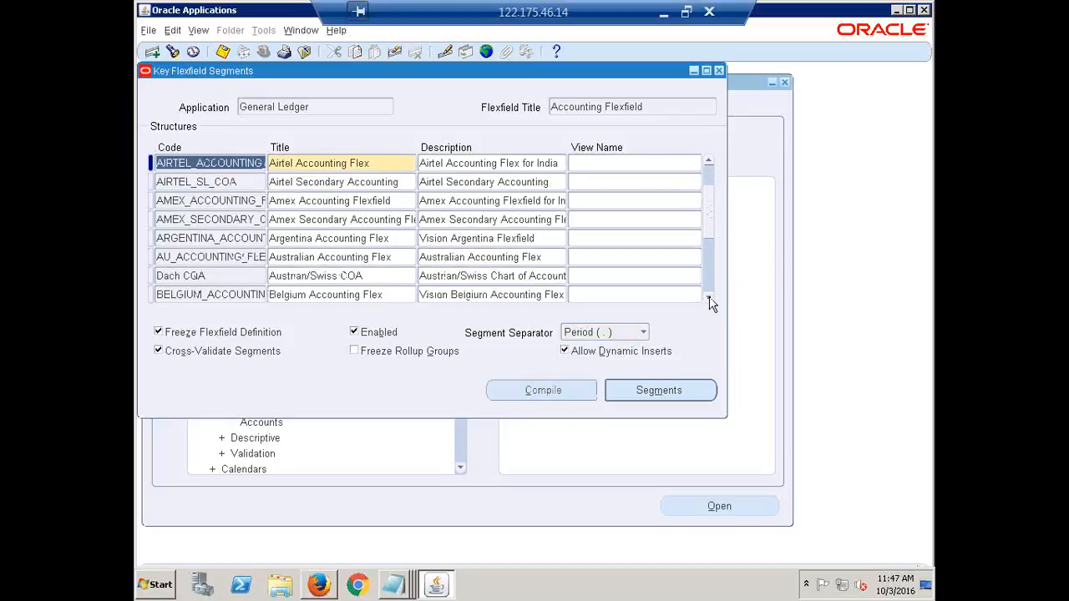
{"action": "left_click", "coordinate": [215, 203]}
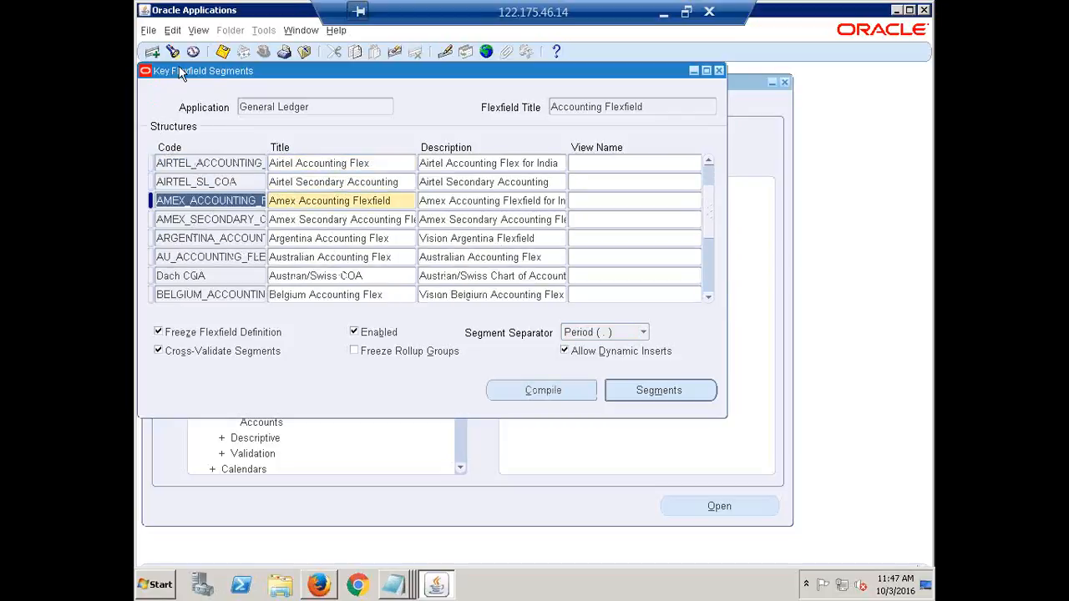
{"action": "key", "text": "Up"}
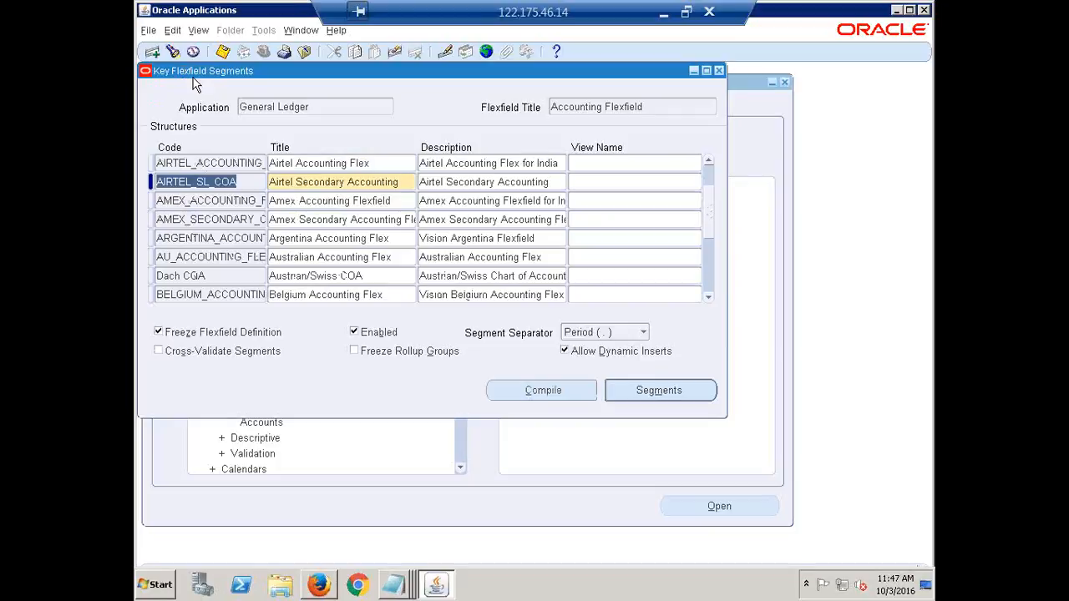
{"action": "left_click", "coordinate": [173, 52]}
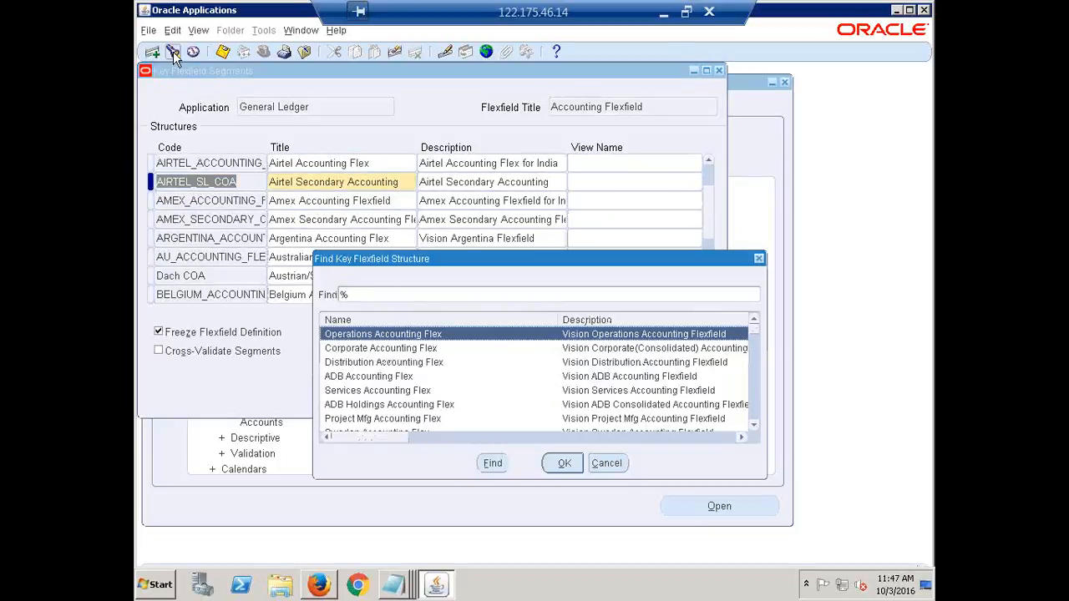
{"action": "type", "text": "h"}
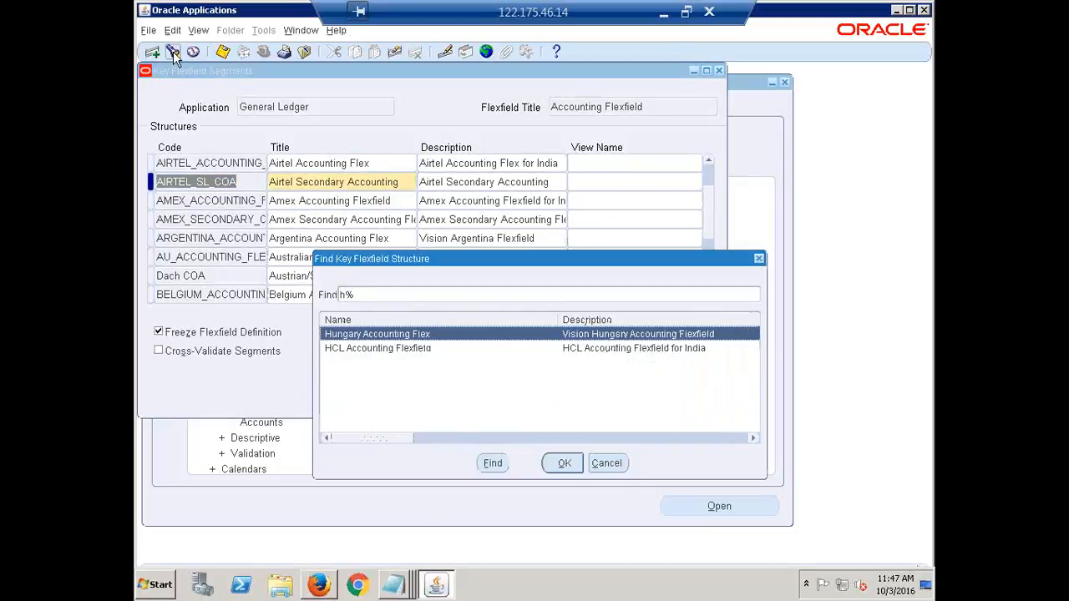
{"action": "key", "text": "Down"}
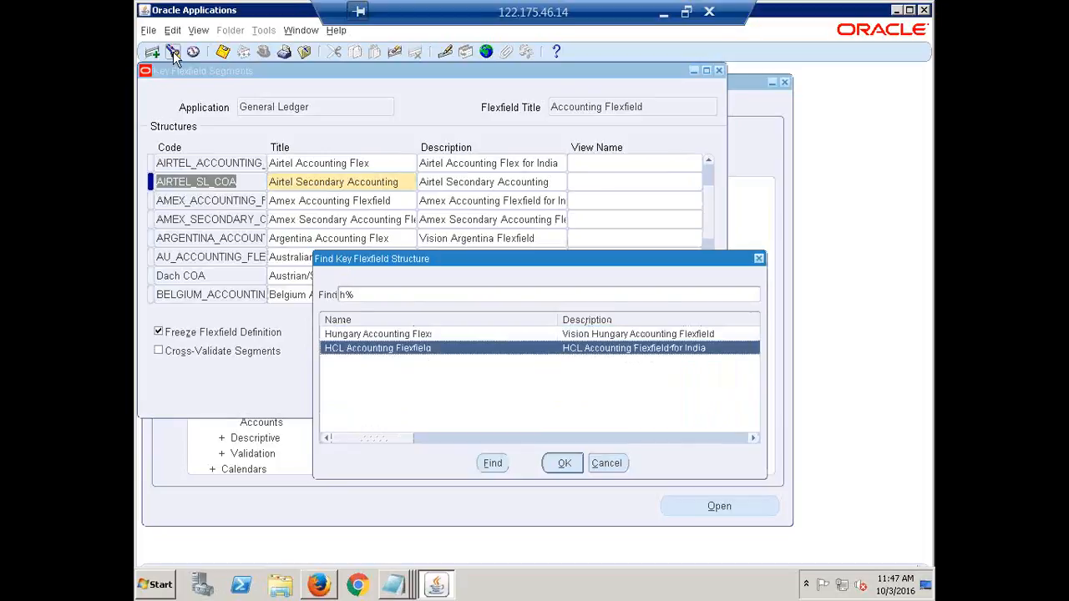
{"action": "key", "text": "Return"}
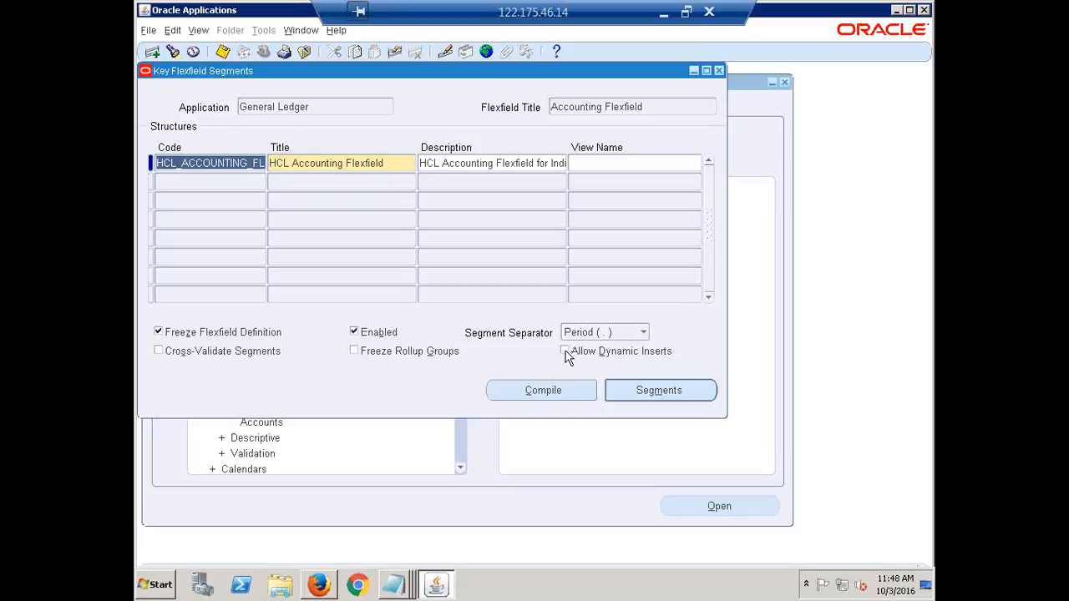
Step: Enable Allow Dynamic Inserts for the HCL Accounting Flexfield, save the structure and acknowledge the compile note
{"action": "left_click", "coordinate": [566, 351]}
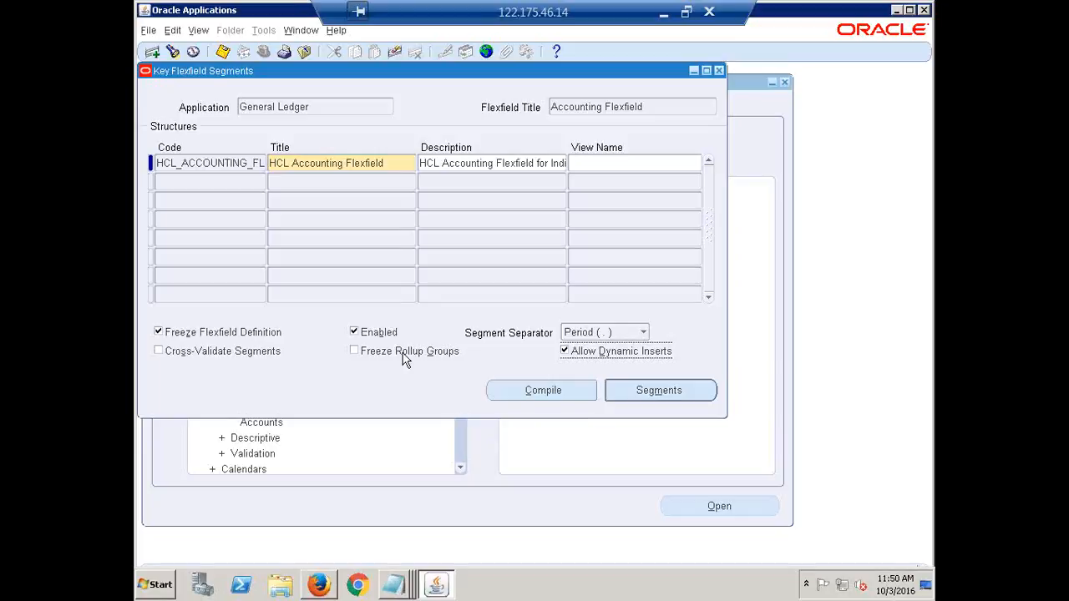
{"action": "key", "text": "ctrl+s"}
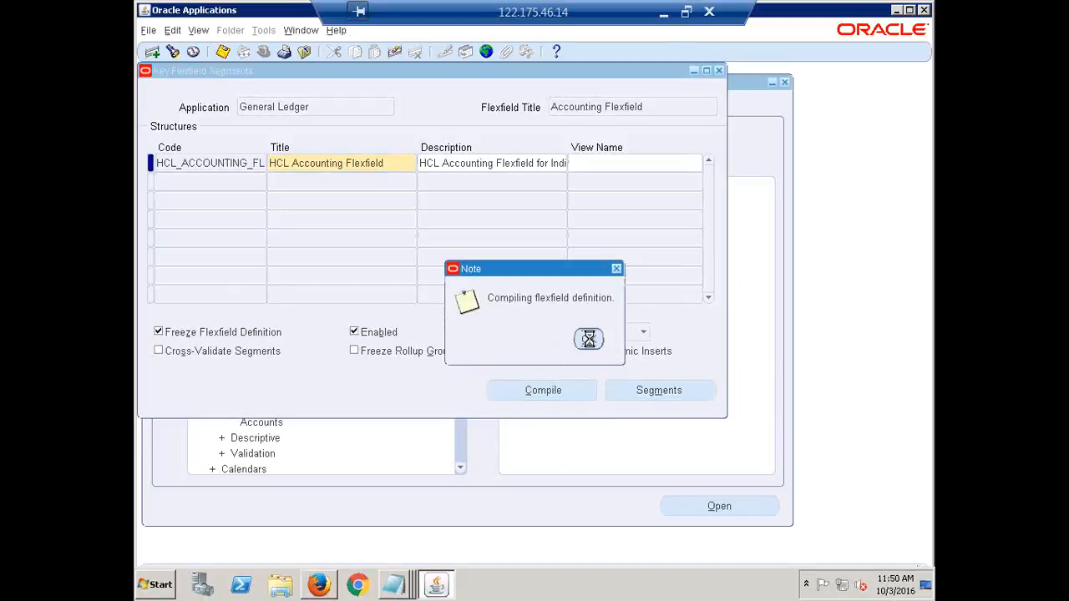
{"action": "left_click", "coordinate": [624, 353]}
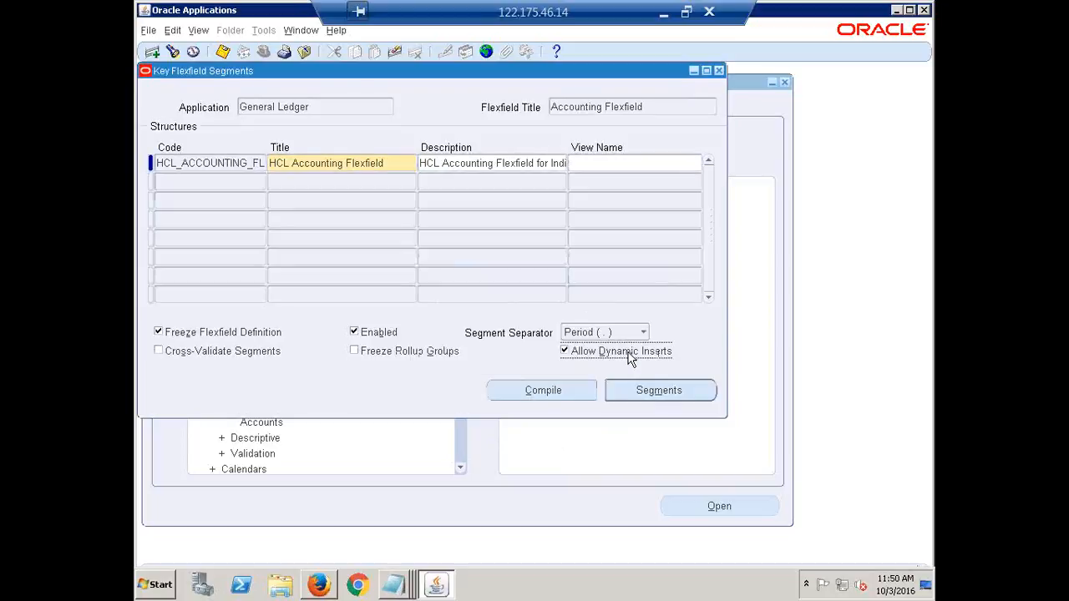
Step: Check the refreshed list of concurrent requests, close the Requests and Key Flexfield Segments windows, and collapse the navigator tree
{"action": "key", "text": "alt+v"}
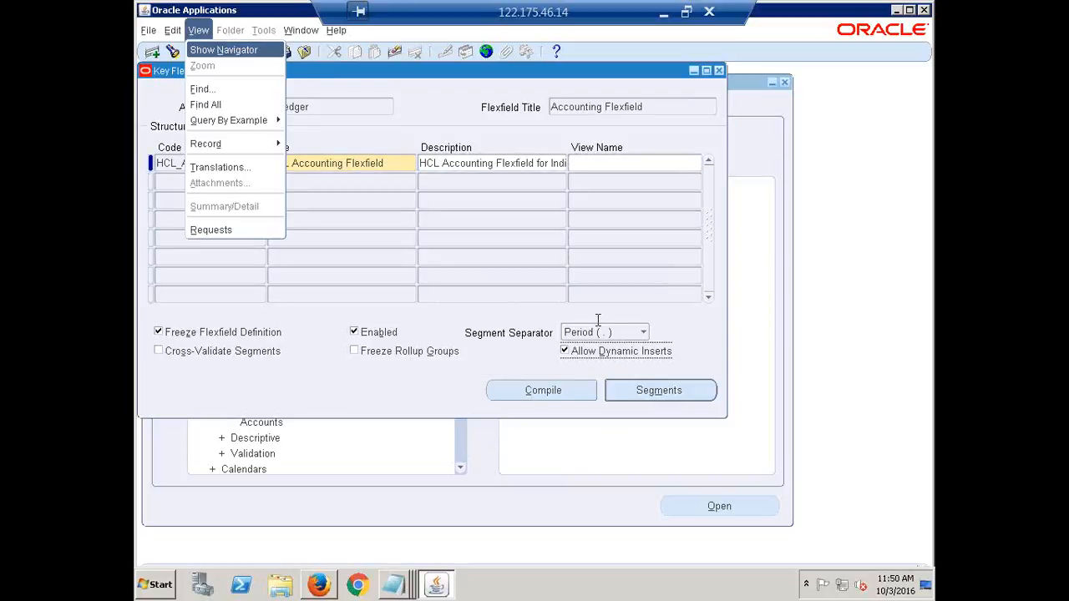
{"action": "key", "text": "r"}
{"action": "key", "text": "Return"}
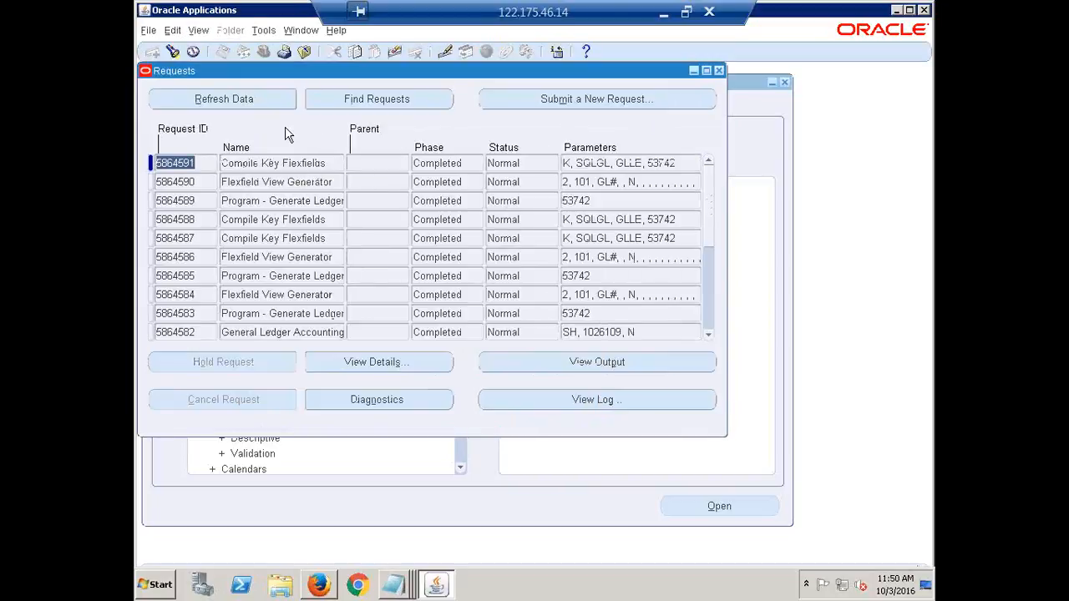
{"action": "left_click", "coordinate": [226, 99]}
{"action": "left_click", "coordinate": [719, 69]}
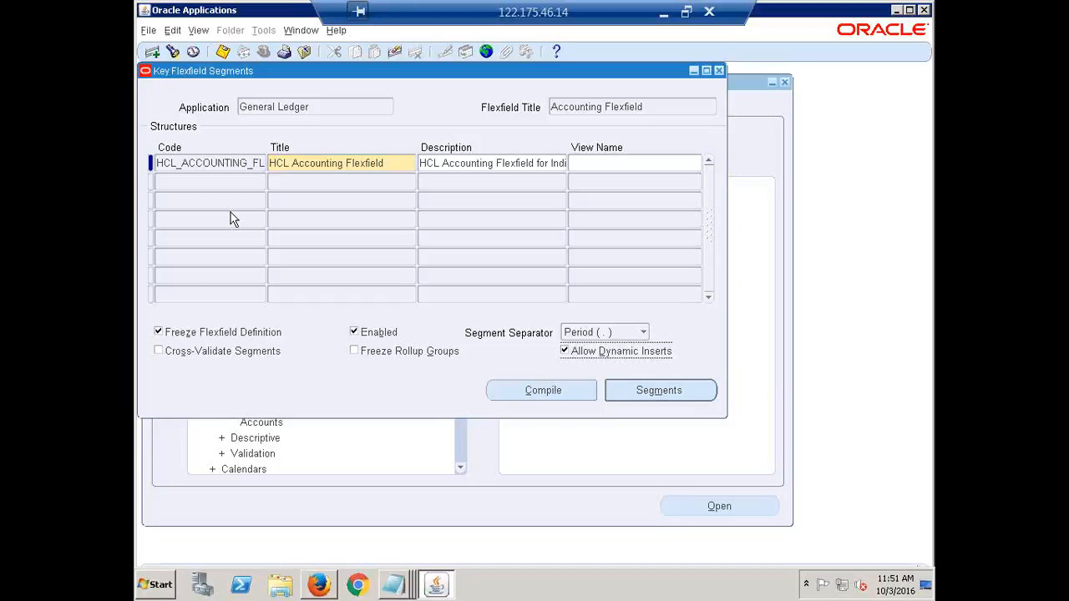
{"action": "left_click", "coordinate": [720, 70]}
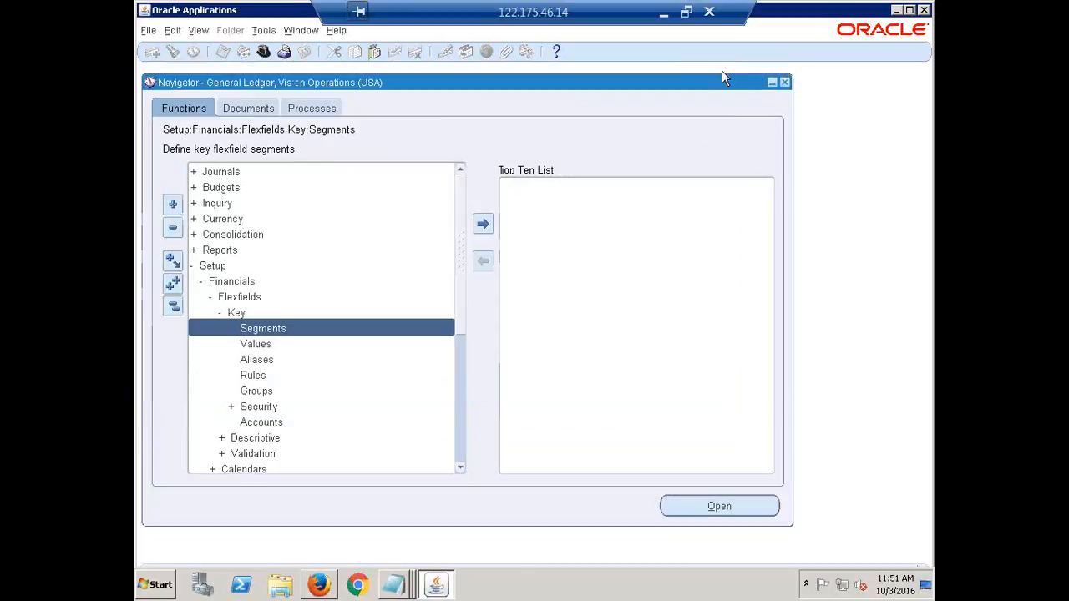
{"action": "left_click", "coordinate": [174, 309]}
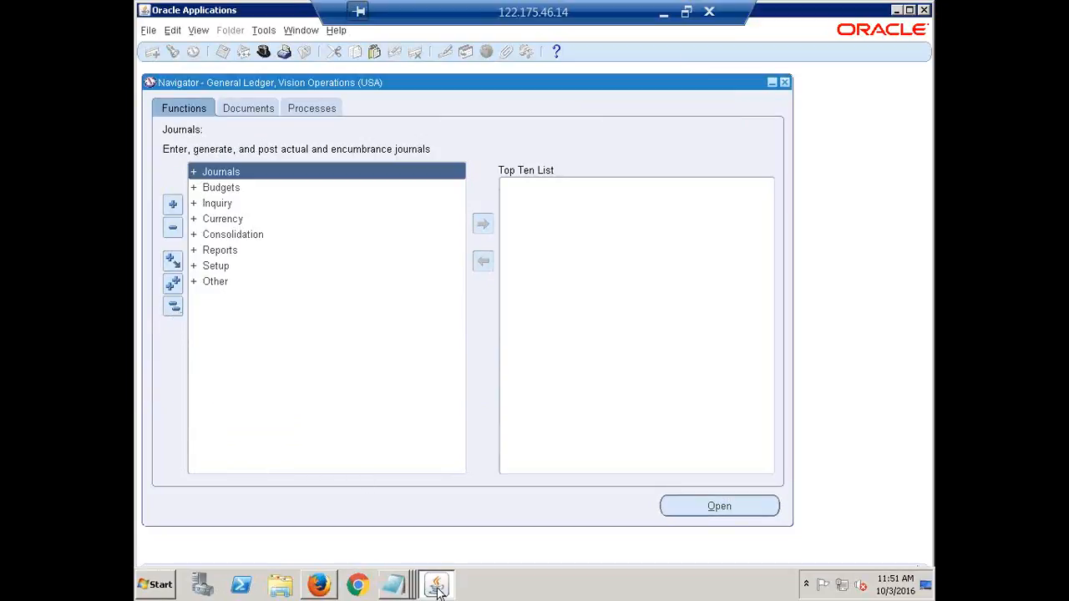
Step: Switch to Firefox, close the Update Ledger: Ledger Options page, and return to Oracle Applications
{"action": "left_click", "coordinate": [319, 584]}
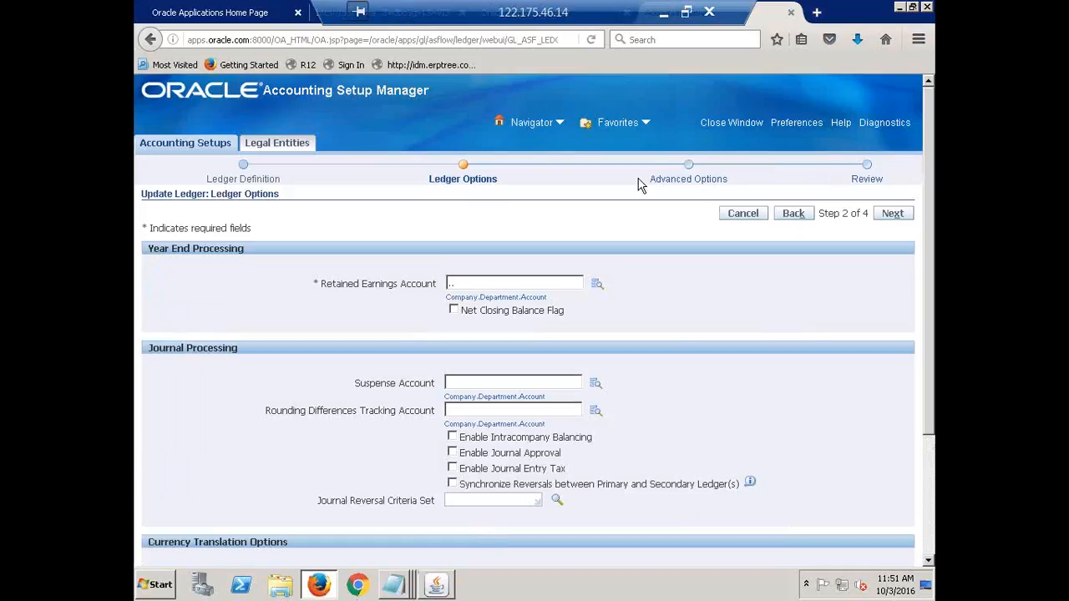
{"action": "left_click", "coordinate": [792, 12]}
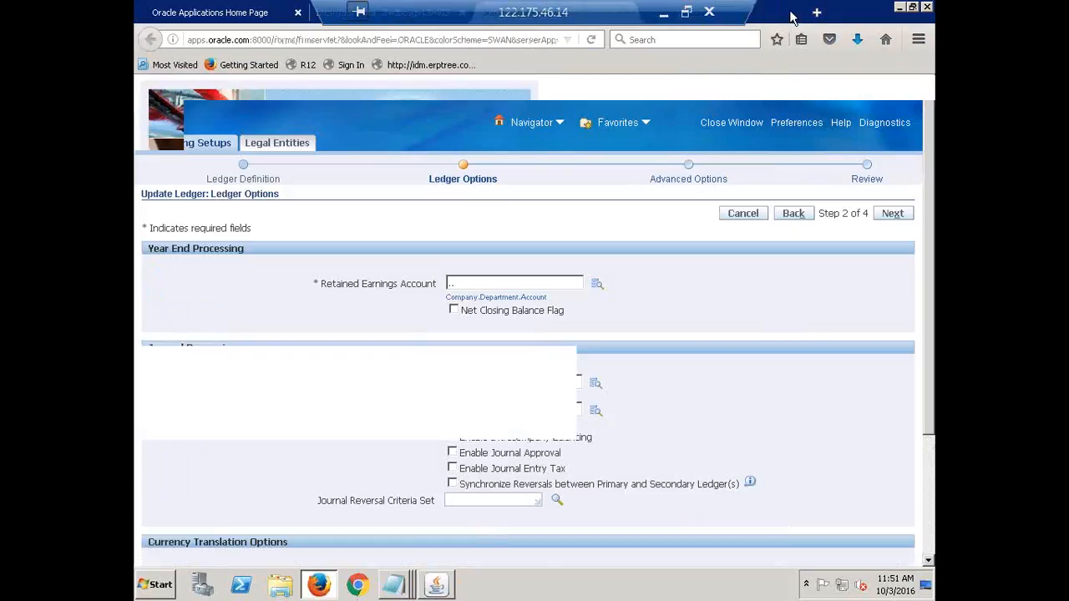
{"action": "mouse_move", "coordinate": [436, 589]}
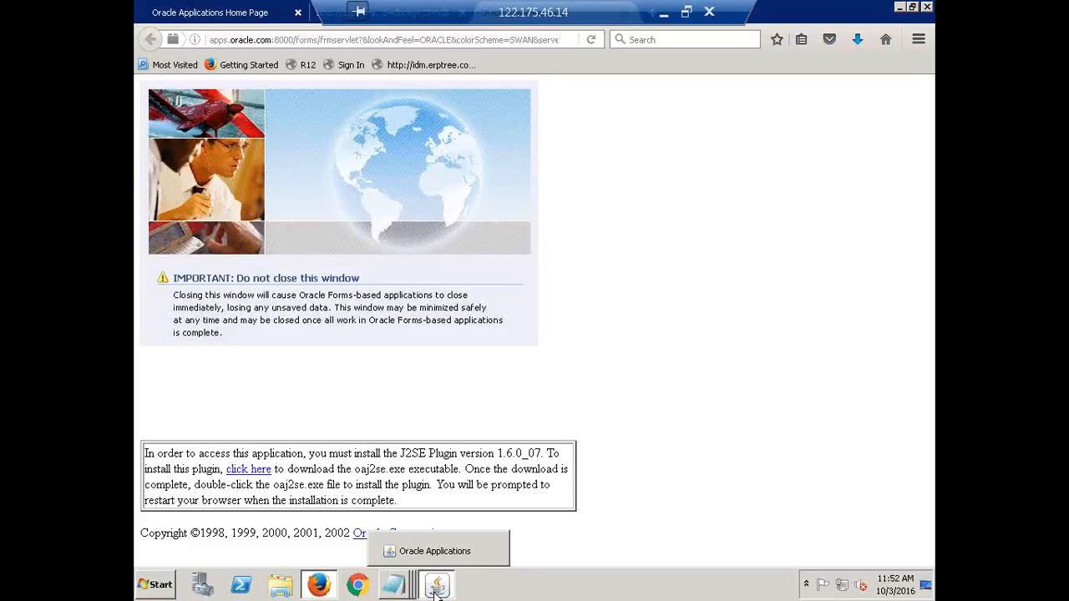
{"action": "left_click", "coordinate": [430, 553]}
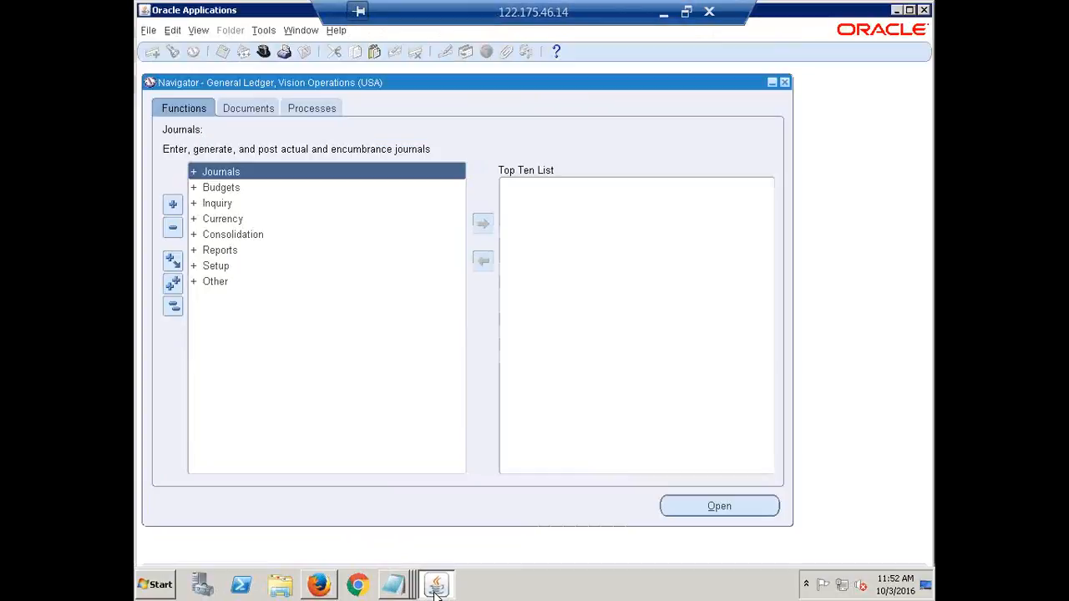
{"action": "left_click", "coordinate": [175, 307]}
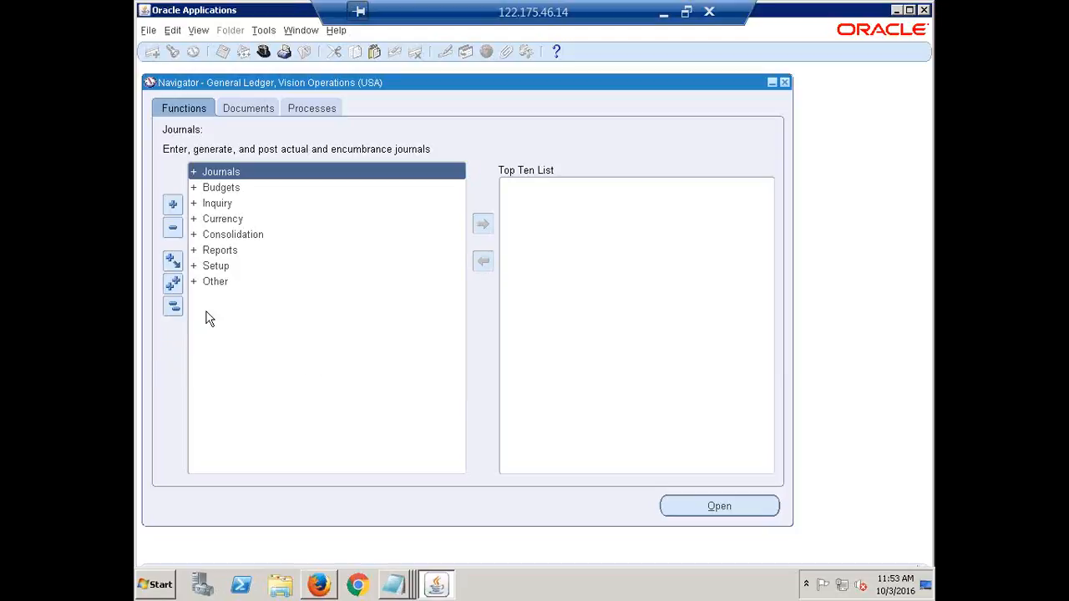
{"action": "left_click", "coordinate": [173, 305]}
{"action": "left_click", "coordinate": [174, 307]}
{"action": "left_click", "coordinate": [173, 307]}
{"action": "left_click", "coordinate": [173, 312]}
{"action": "double_click", "coordinate": [221, 268]}
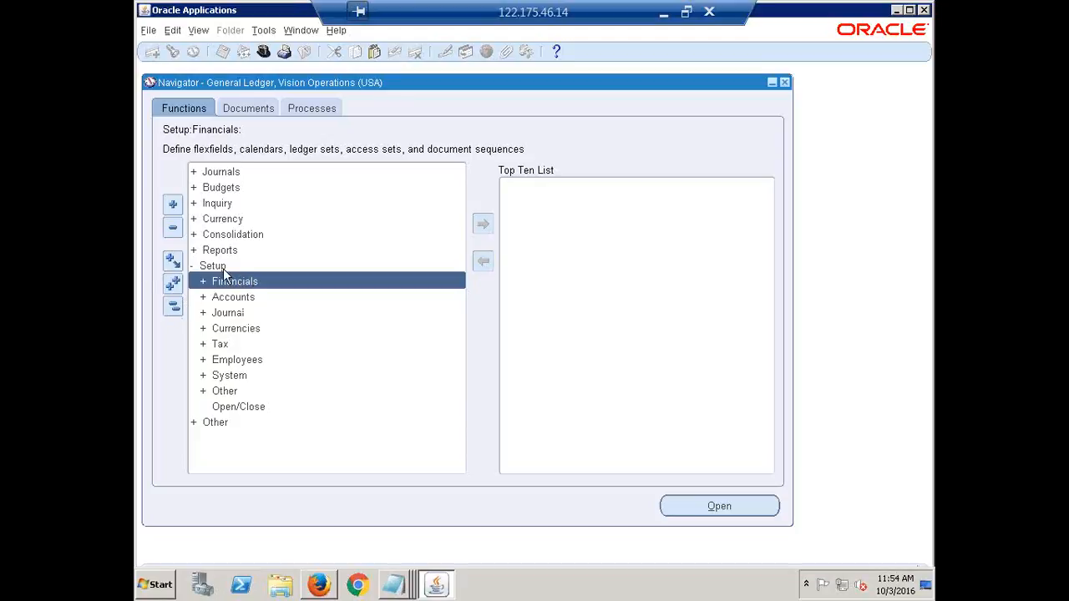
{"action": "double_click", "coordinate": [221, 266]}
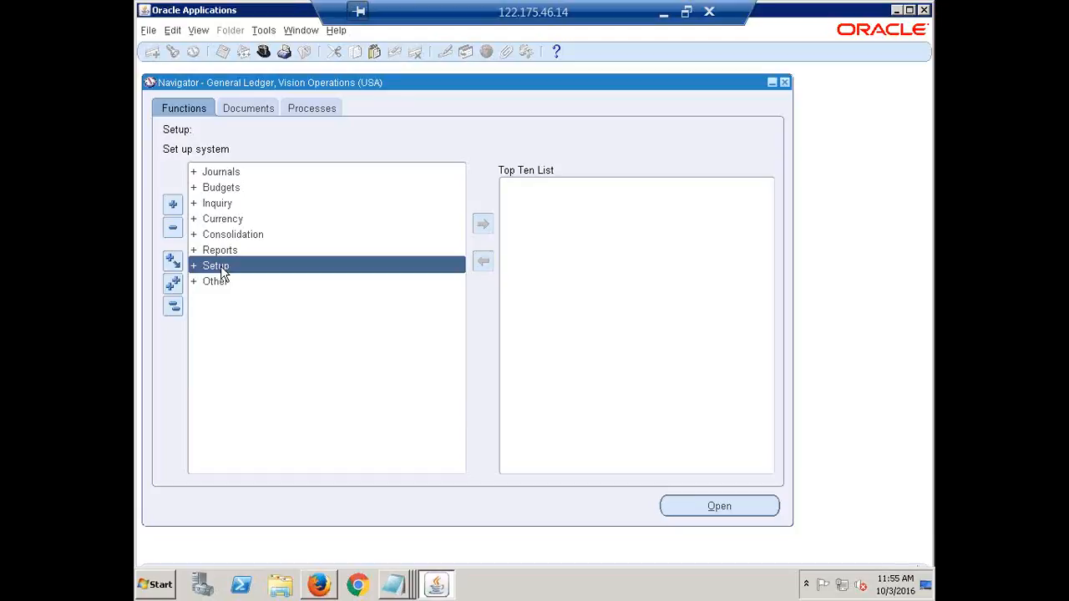
Step: Open Accounting Setups under Setup, Financials, Accounting Setup Manager
{"action": "double_click", "coordinate": [220, 265]}
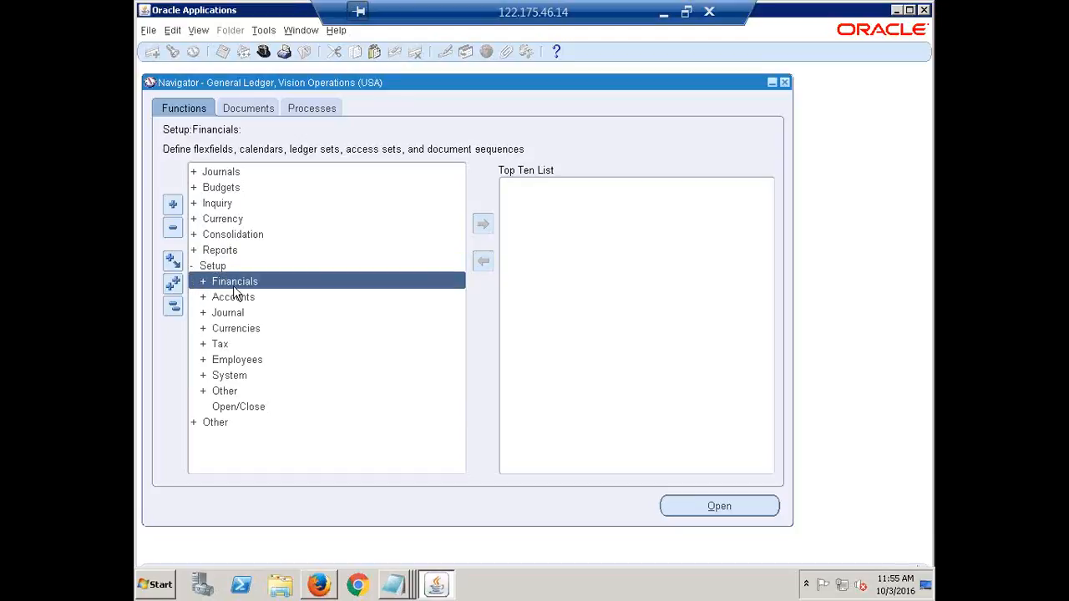
{"action": "double_click", "coordinate": [237, 285]}
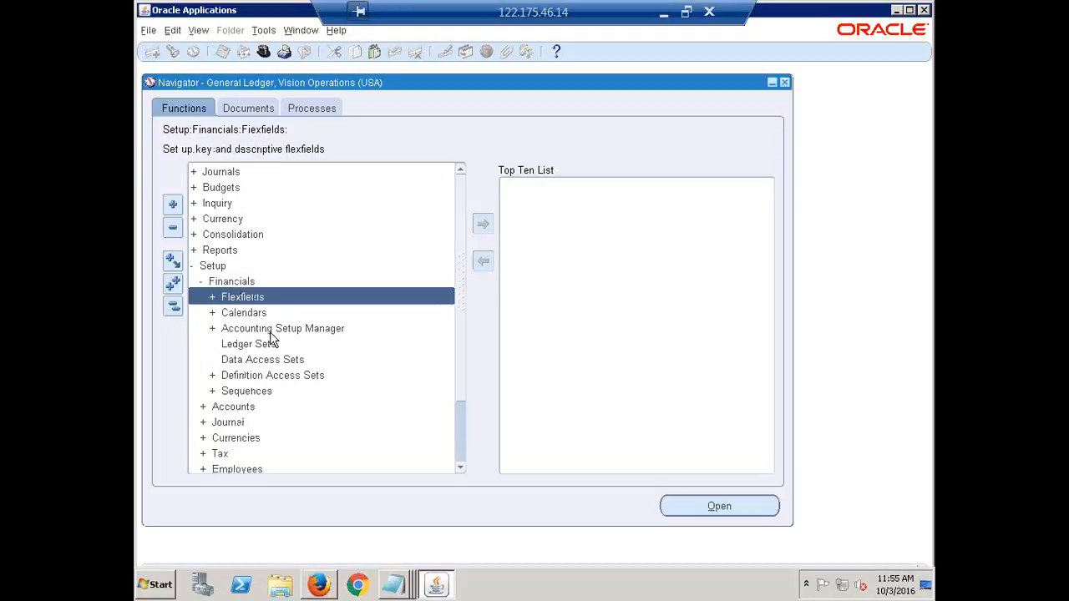
{"action": "double_click", "coordinate": [273, 332]}
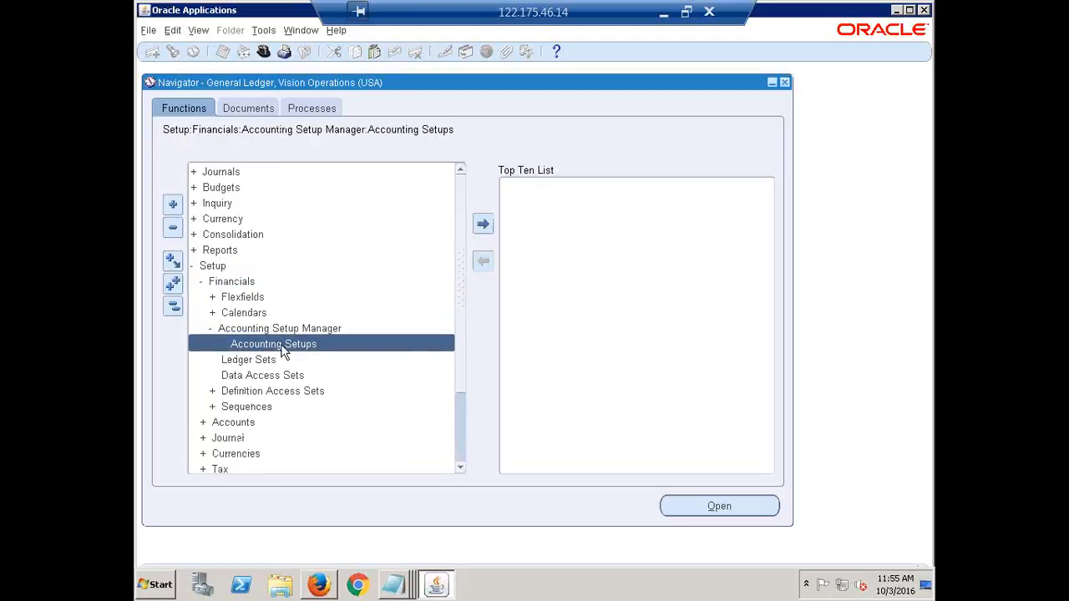
{"action": "double_click", "coordinate": [281, 350]}
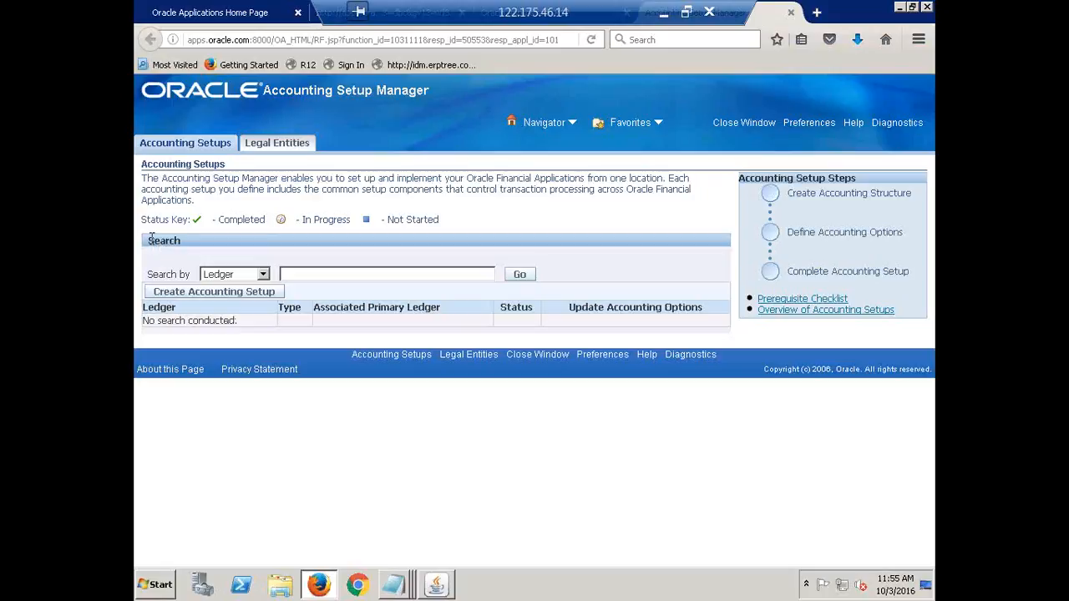
Step: Search the accounting setups by ledger for "HCL India" and open the accounting options of HCL India Primary Ledger for updating
{"action": "left_click_drag", "start_coordinate": [150, 243], "coordinate": [574, 290]}
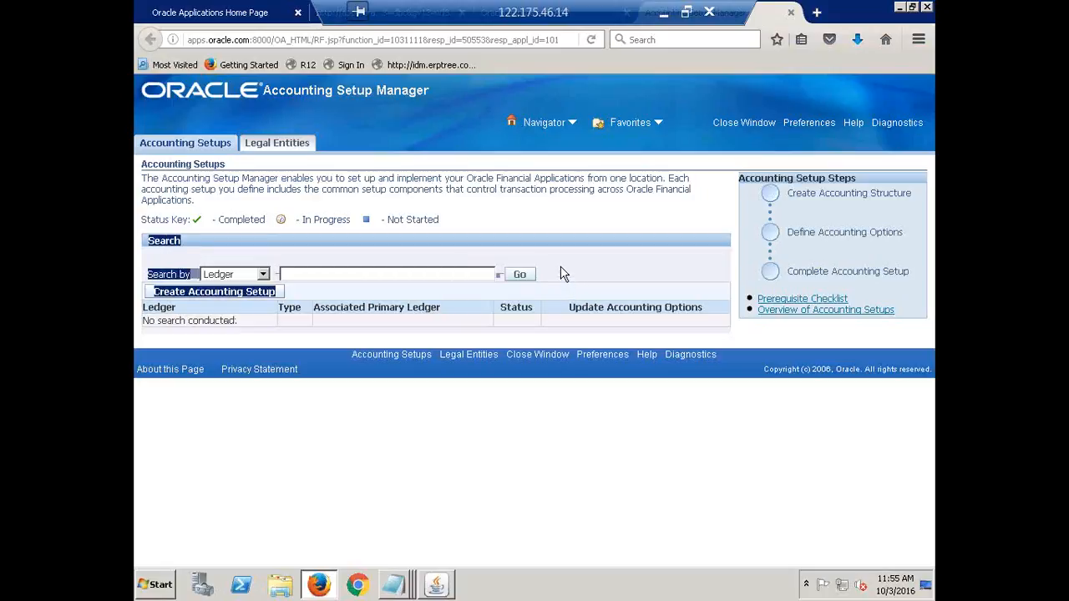
{"action": "left_click", "coordinate": [562, 274]}
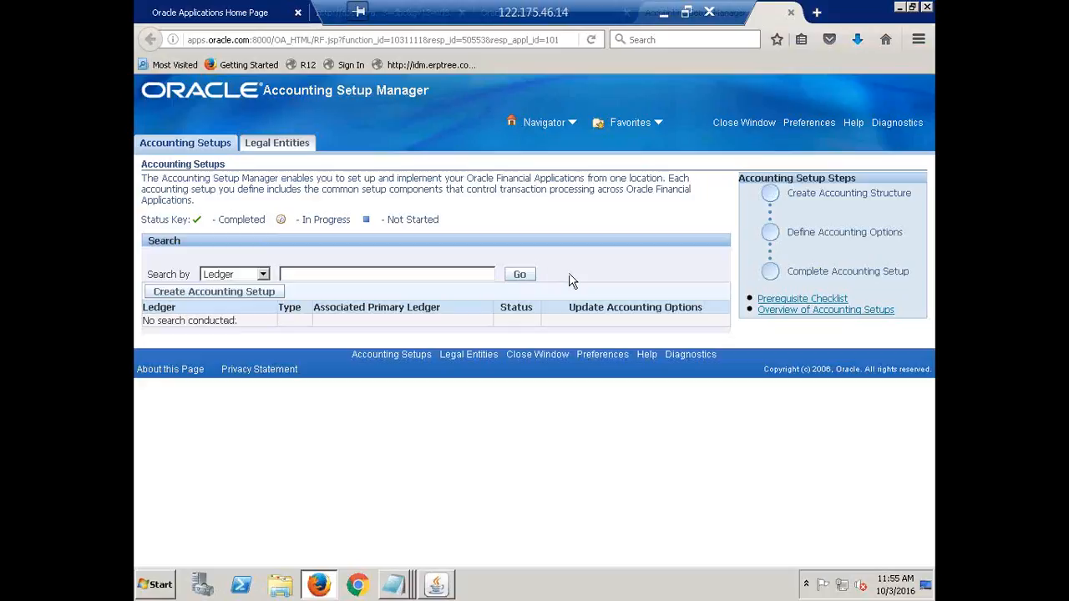
{"action": "left_click", "coordinate": [315, 270]}
{"action": "type", "text": "HCL India"}
{"action": "left_click", "coordinate": [519, 276]}
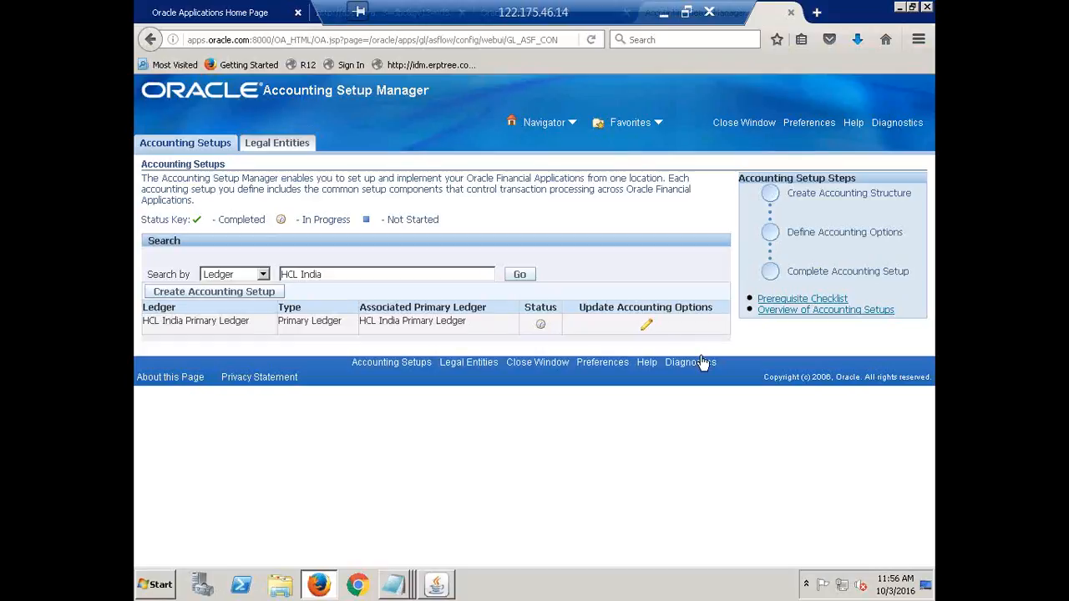
{"action": "left_click", "coordinate": [648, 328]}
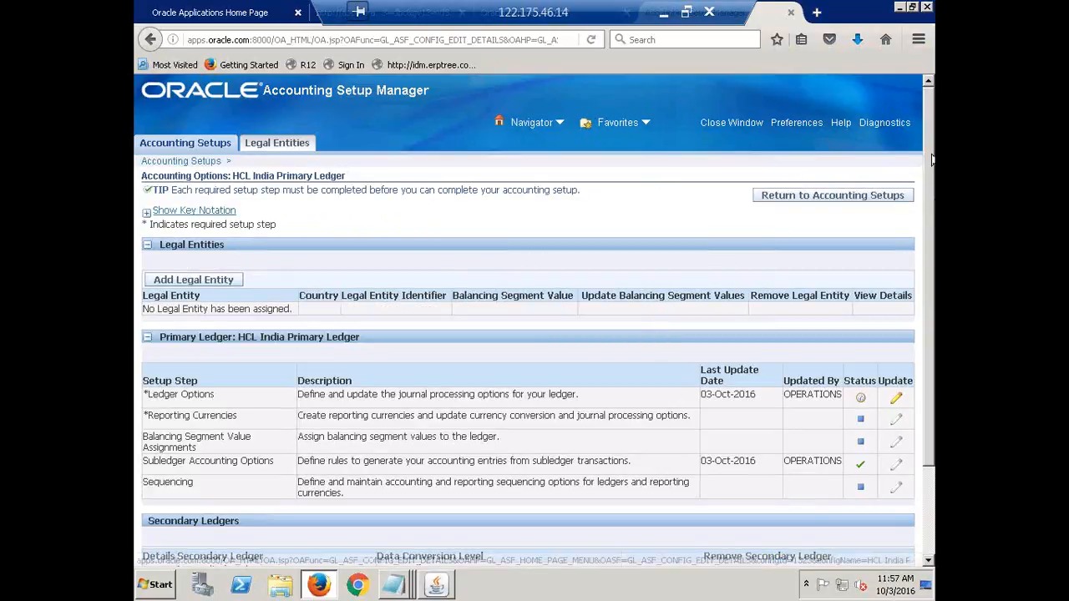
Step: Review the primary ledger's setup steps and their status, starting with Ledger Options
{"action": "left_click_drag", "start_coordinate": [932, 159], "coordinate": [933, 167]}
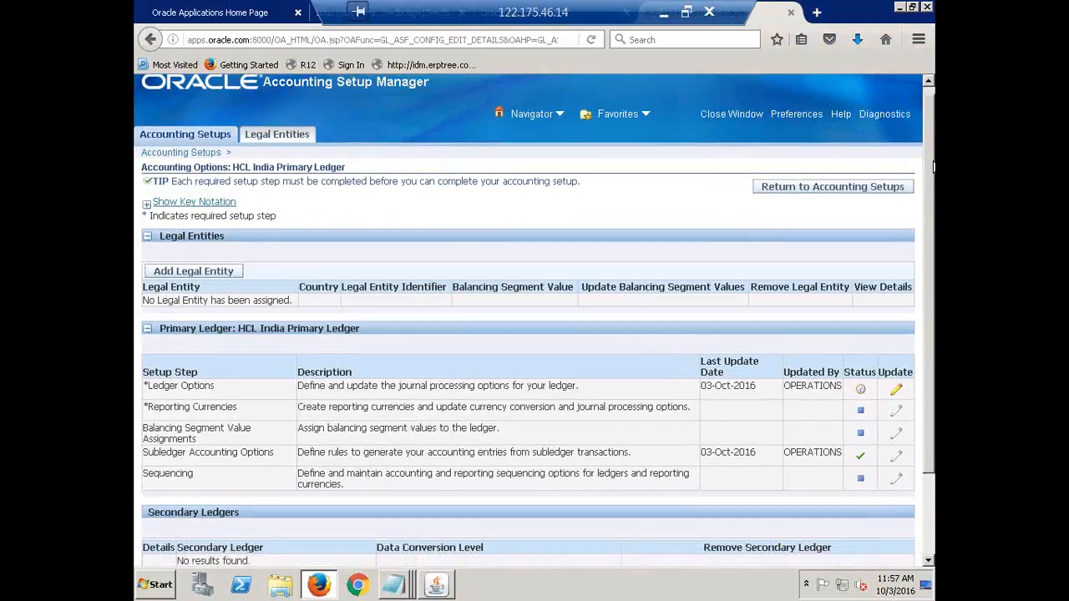
{"action": "scroll", "coordinate": [210, 453], "scroll_direction": "down", "scroll_amount": 2}
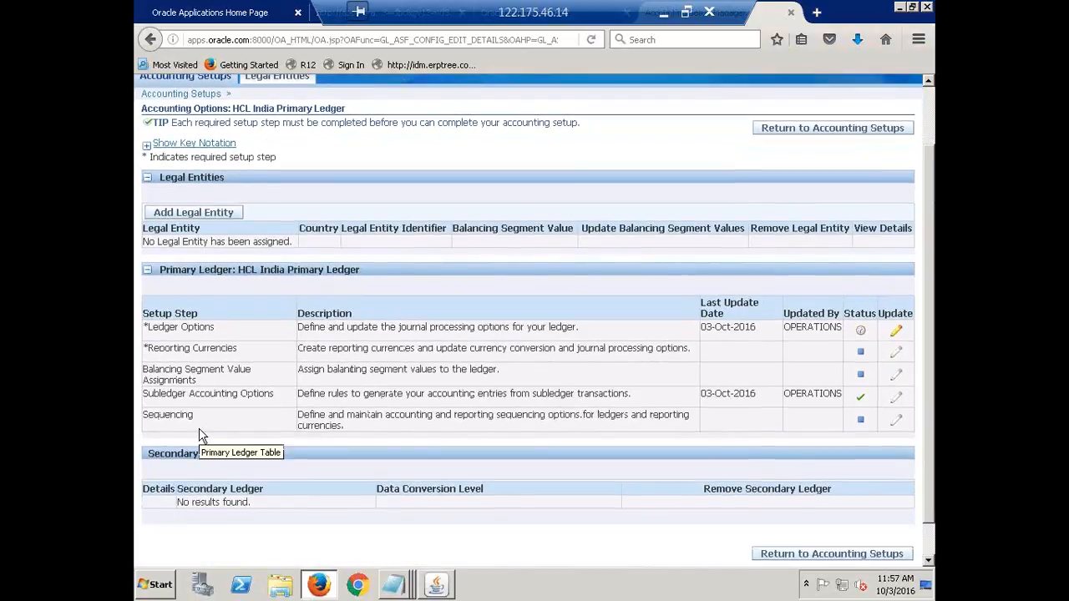
{"action": "double_click", "coordinate": [191, 329]}
{"action": "left_click", "coordinate": [191, 330]}
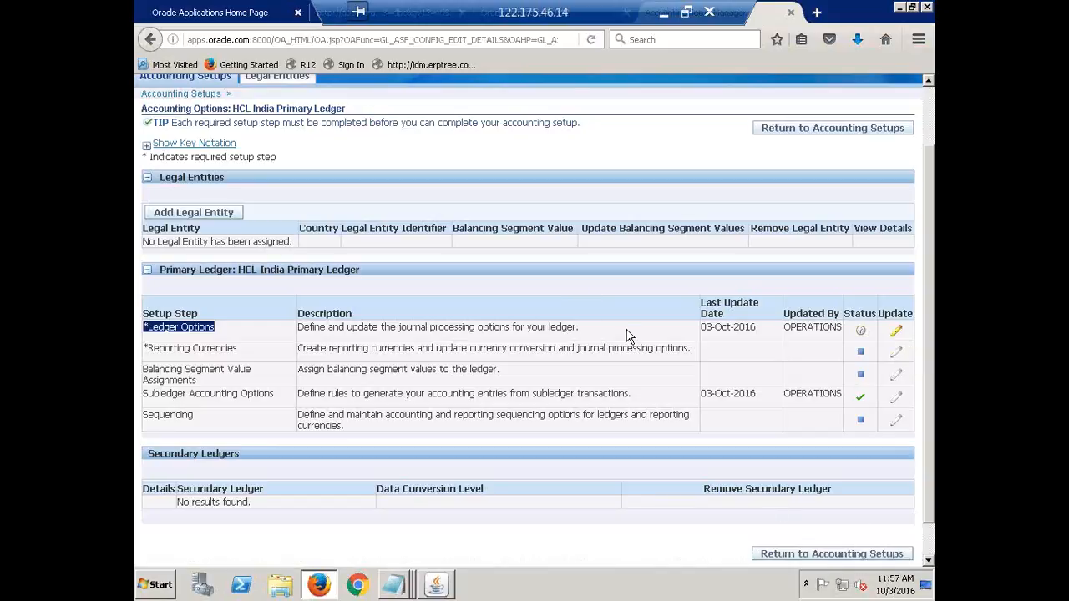
{"action": "left_click", "coordinate": [570, 295]}
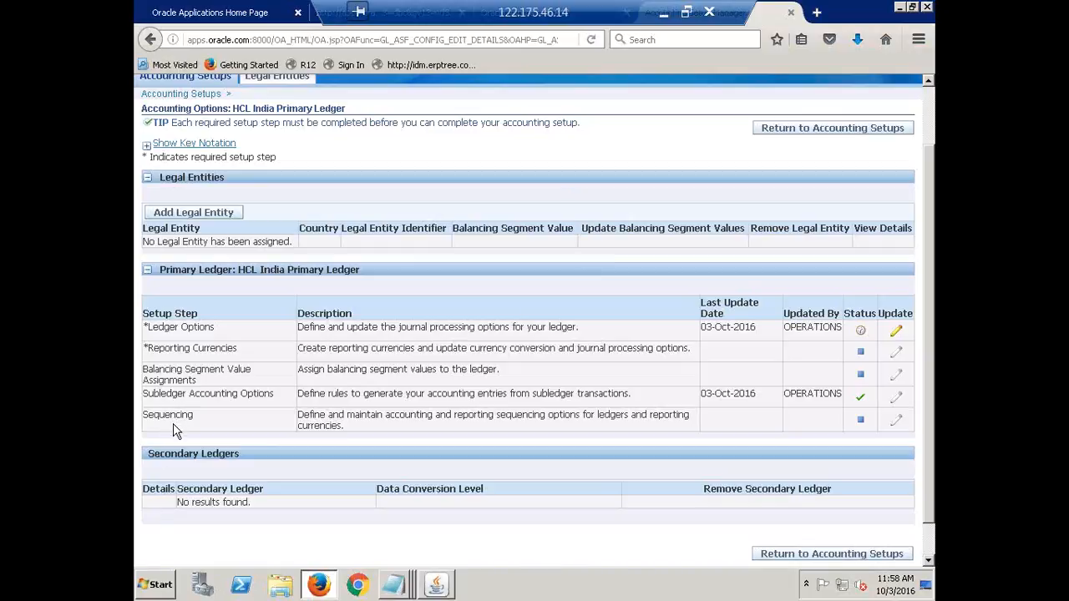
Step: Open the primary ledger's Ledger Options setup step for updating and continue past Ledger Definition to the Ledger Options page
{"action": "left_click_drag", "start_coordinate": [175, 430], "coordinate": [177, 347]}
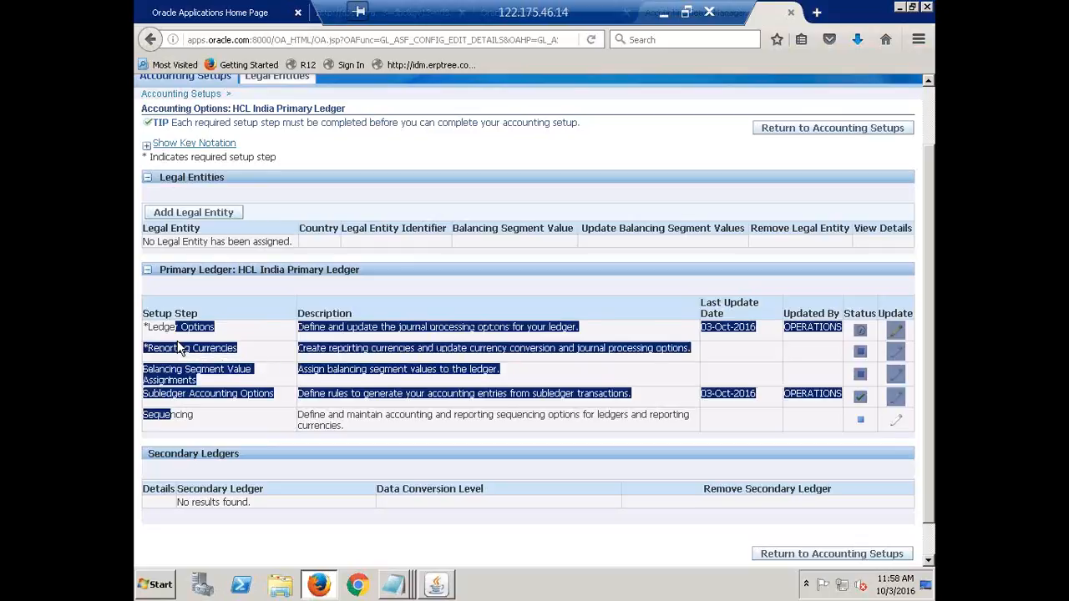
{"action": "left_click", "coordinate": [177, 347]}
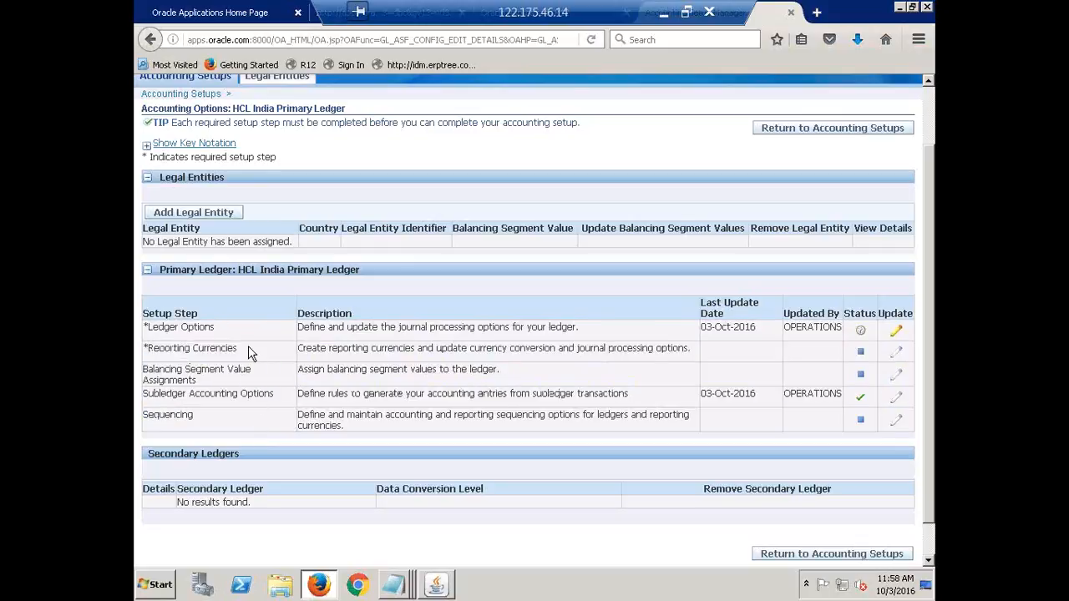
{"action": "left_click", "coordinate": [902, 334]}
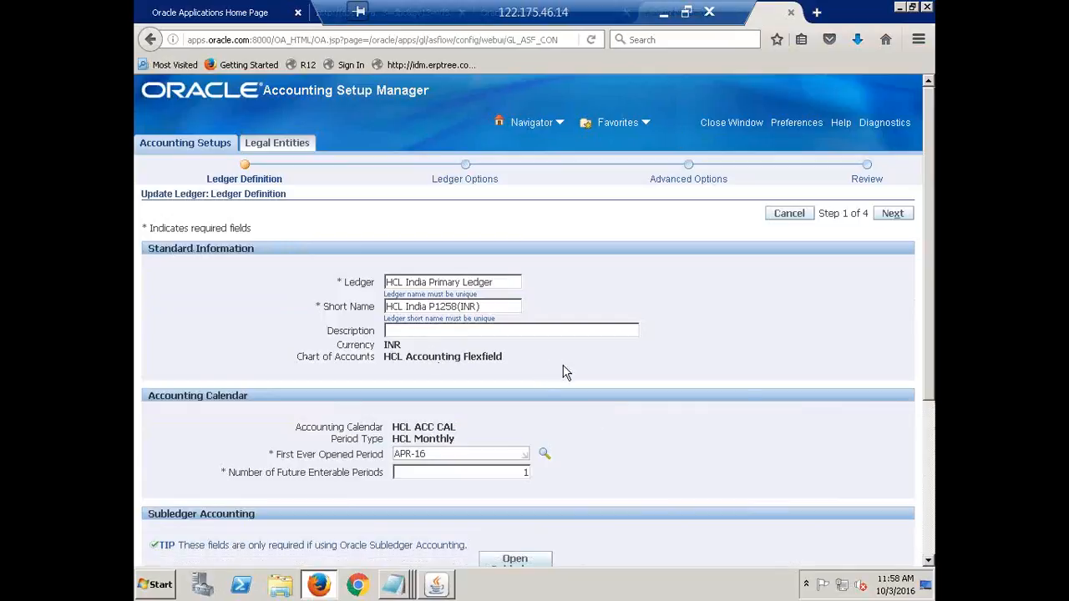
{"action": "left_click", "coordinate": [894, 214]}
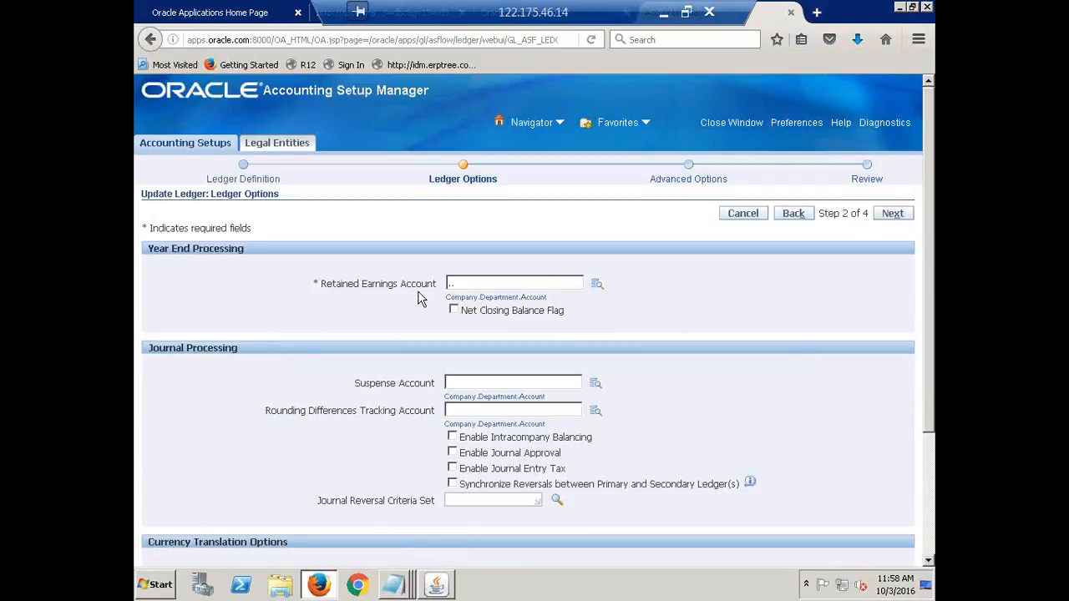
{"action": "left_click", "coordinate": [596, 286]}
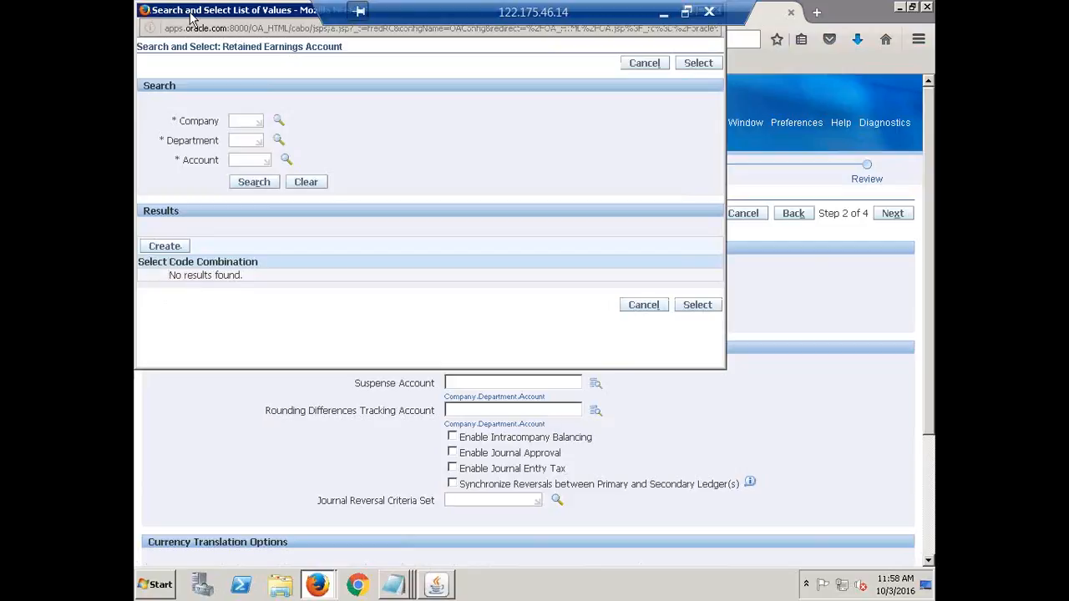
{"action": "left_click_drag", "start_coordinate": [190, 17], "coordinate": [287, 123]}
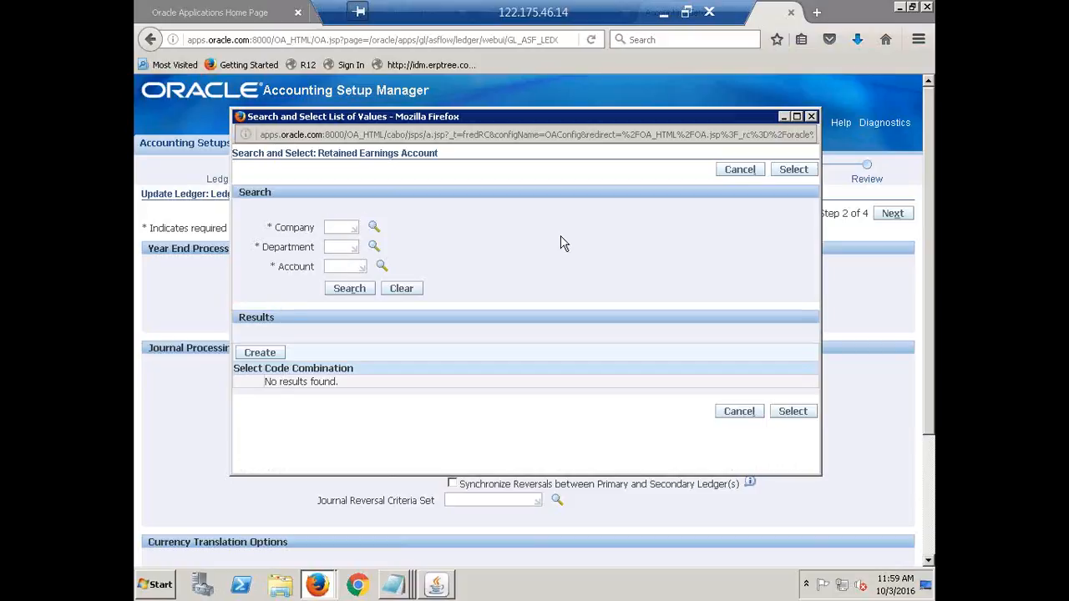
{"action": "left_click", "coordinate": [335, 227]}
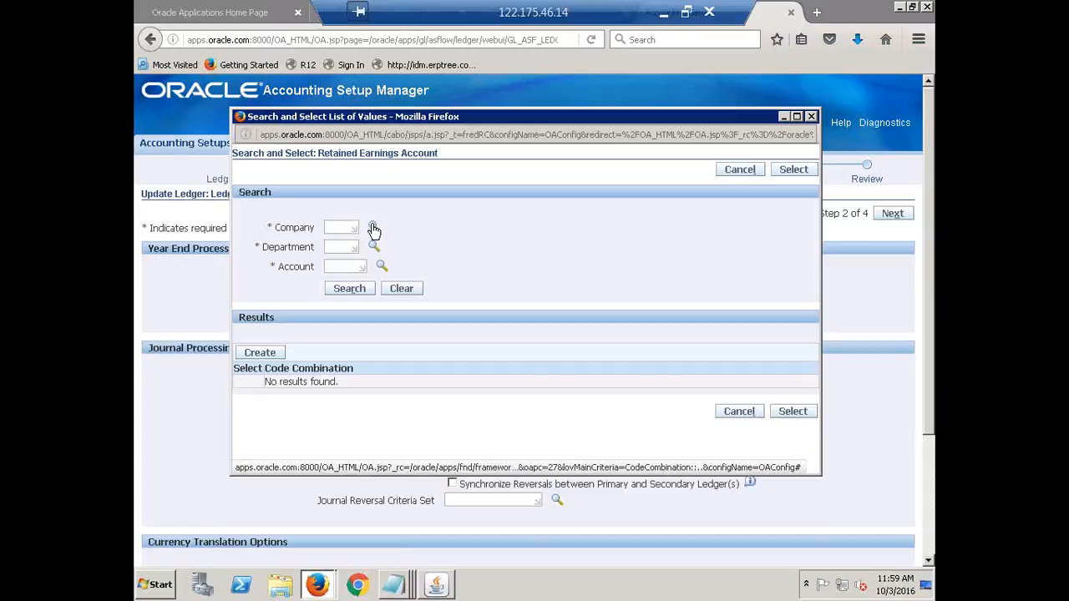
{"action": "left_click", "coordinate": [373, 228]}
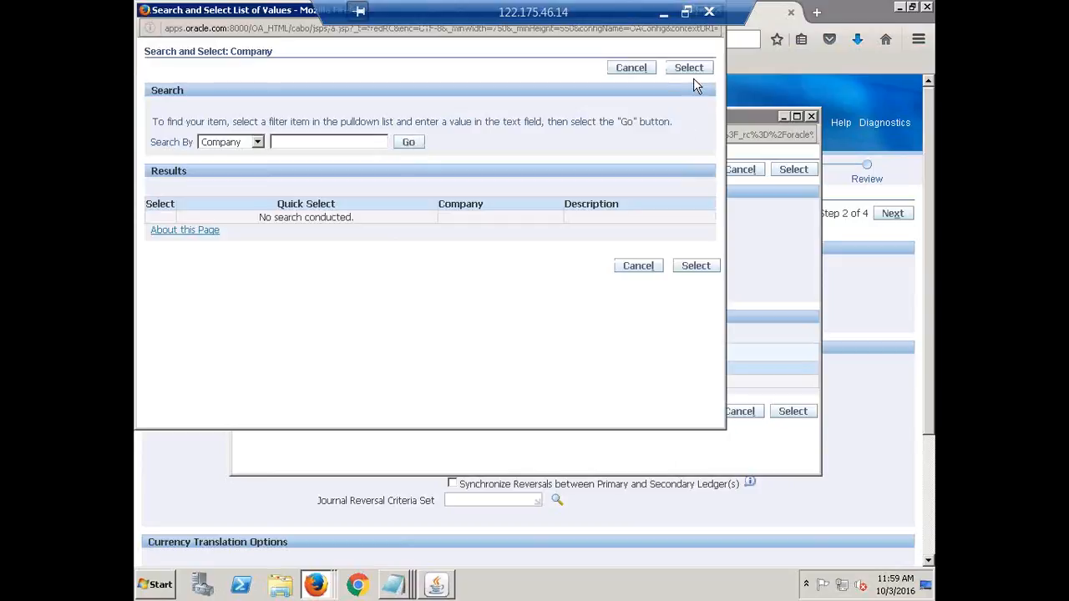
{"action": "left_click_drag", "start_coordinate": [200, 11], "coordinate": [312, 167]}
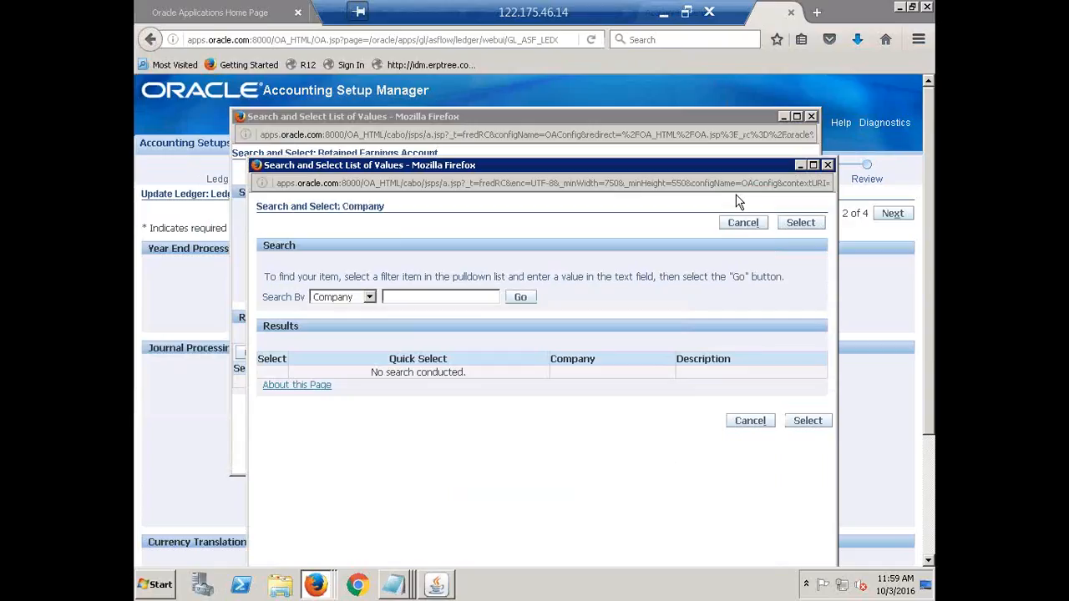
{"action": "left_click", "coordinate": [830, 164]}
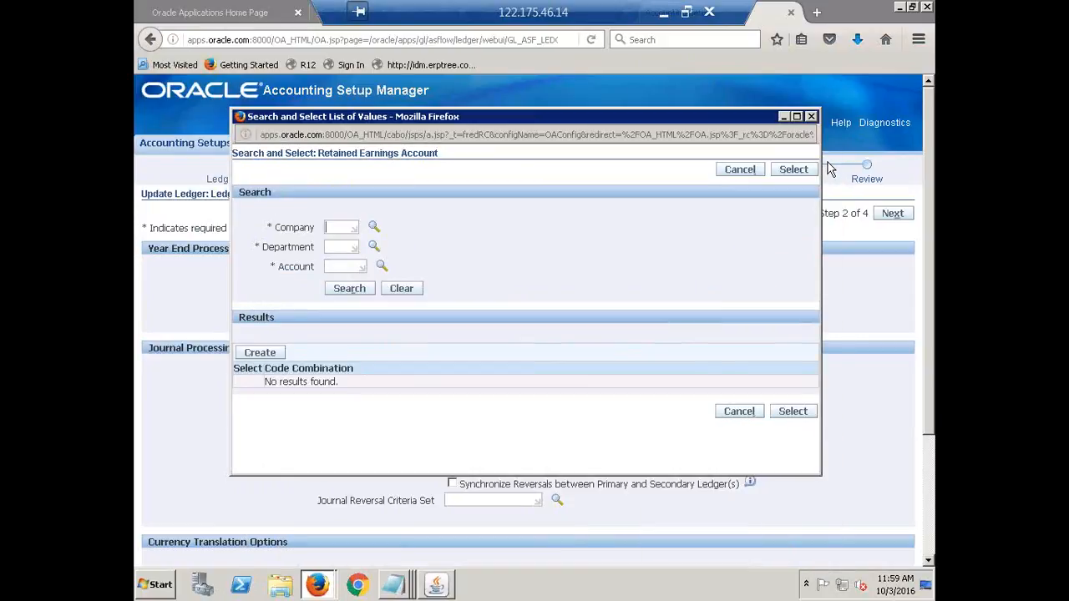
{"action": "left_click", "coordinate": [812, 117]}
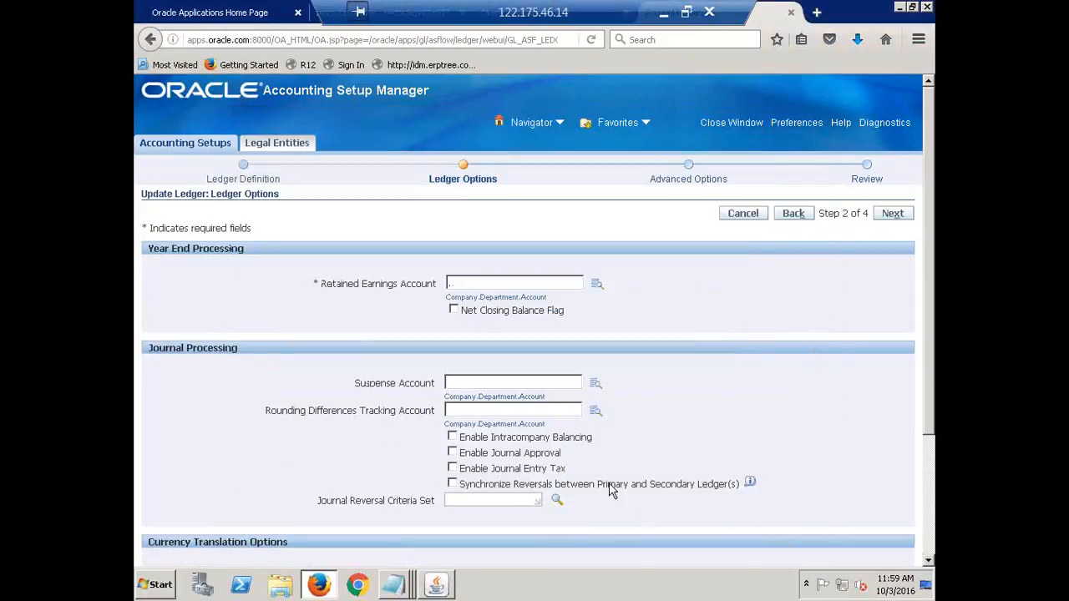
Step: Start the Retained Earnings Account lookup and choose company 1000, HCL Financial Services
{"action": "left_click", "coordinate": [596, 288]}
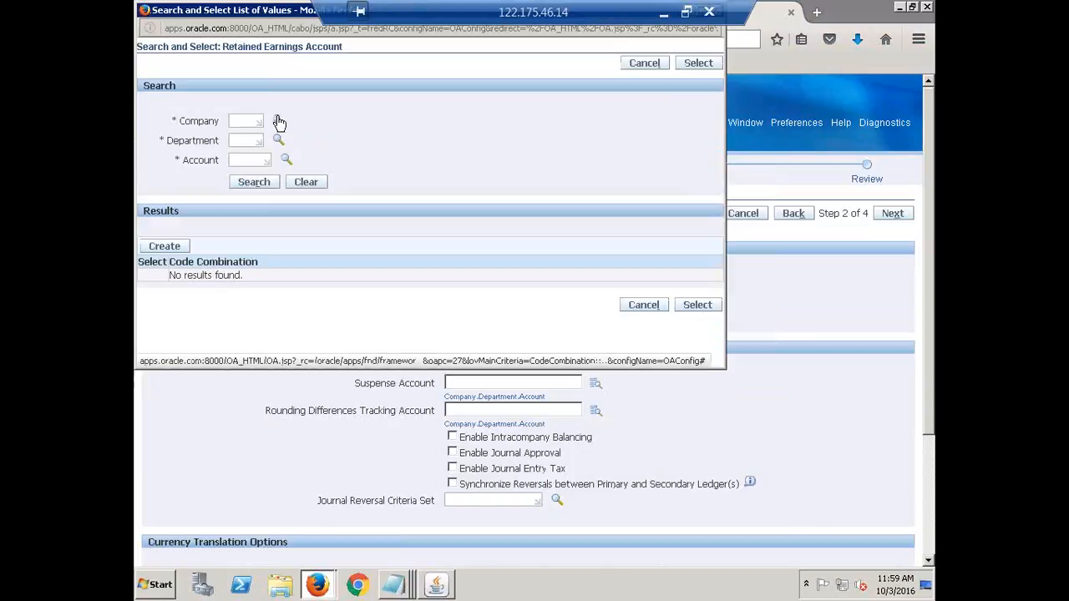
{"action": "left_click", "coordinate": [280, 122]}
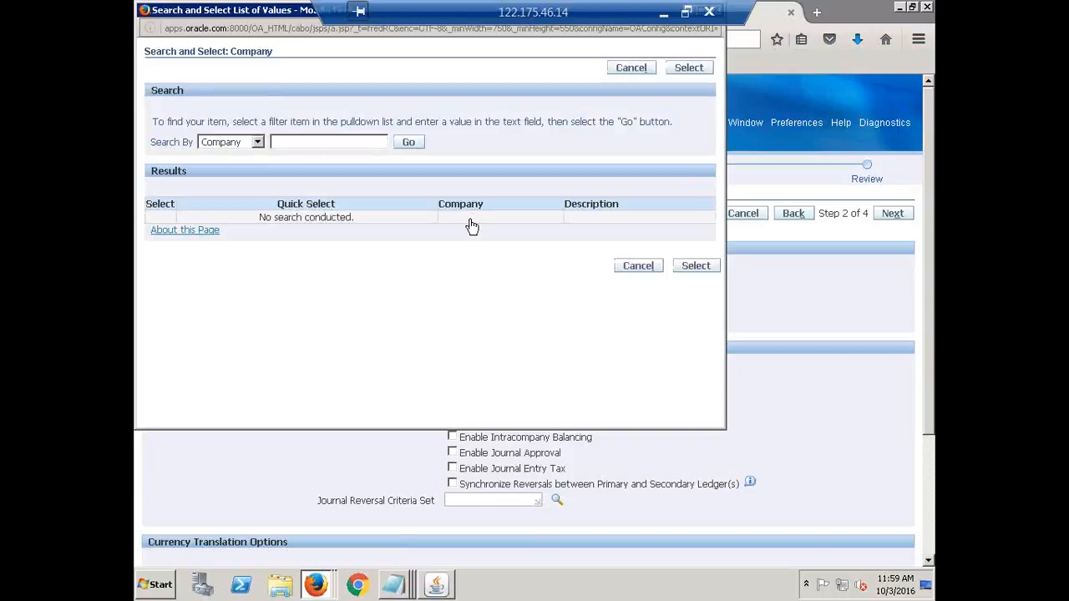
{"action": "left_click", "coordinate": [411, 151]}
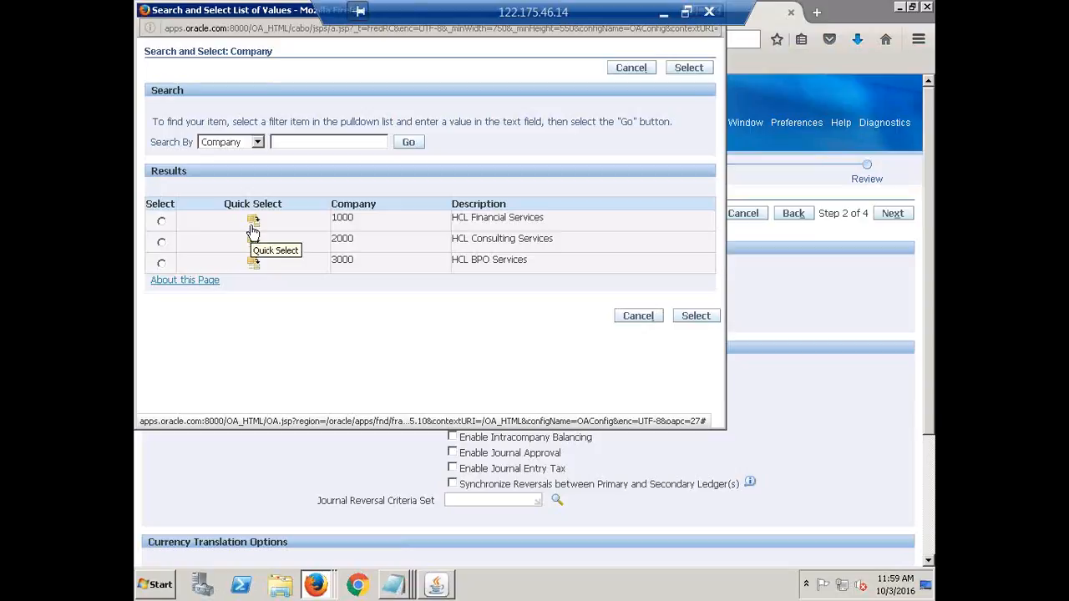
{"action": "left_click", "coordinate": [255, 223]}
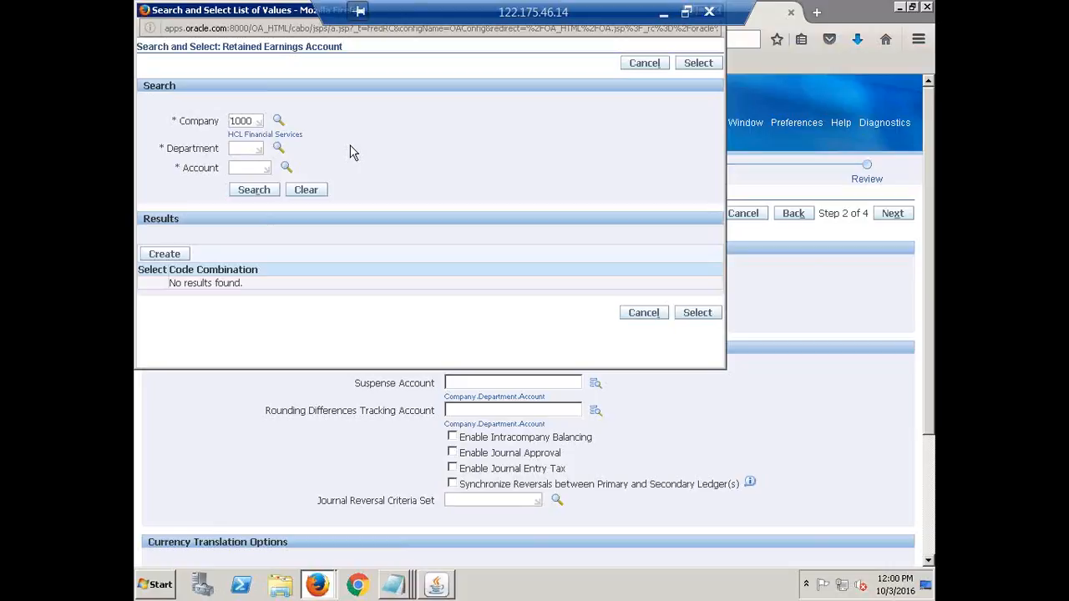
Step: Choose department 1000 (Finance) and account 200000 (Retained Earnings) for the retained earnings account combination
{"action": "left_click", "coordinate": [276, 151]}
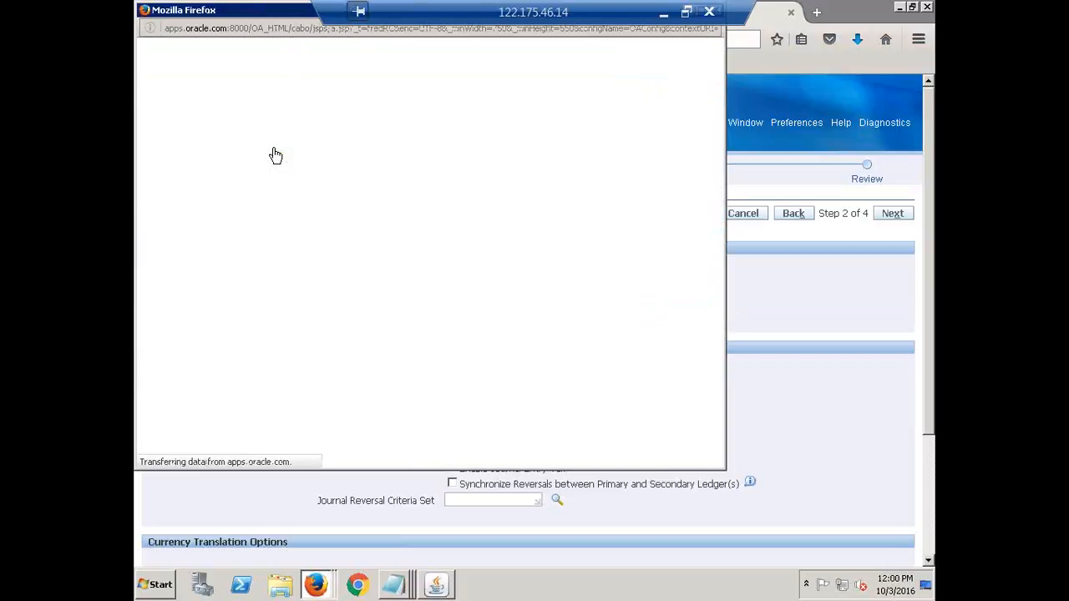
{"action": "left_click", "coordinate": [416, 143]}
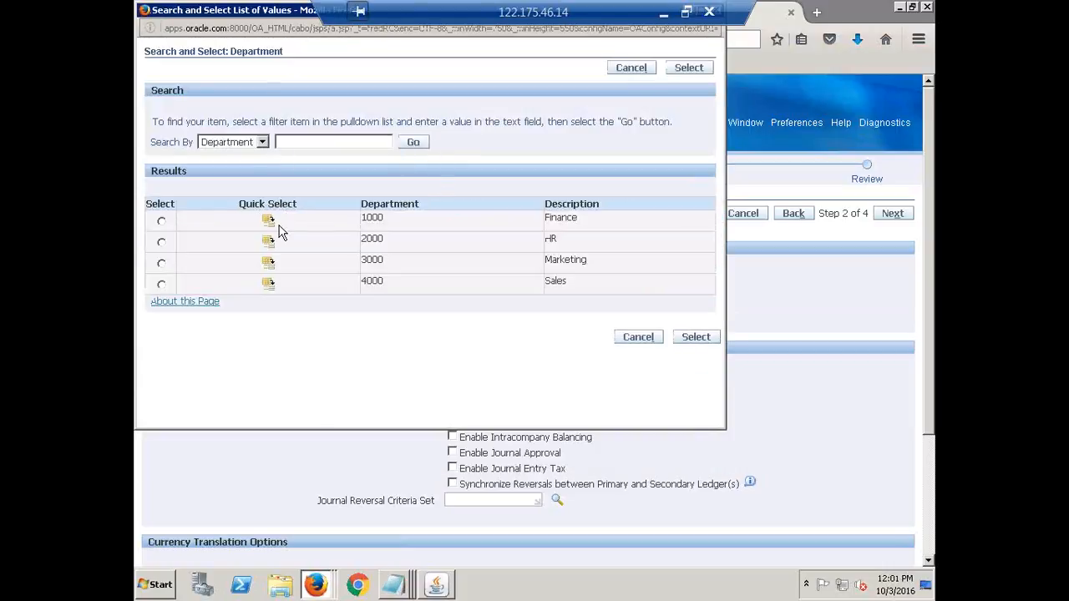
{"action": "left_click", "coordinate": [268, 224]}
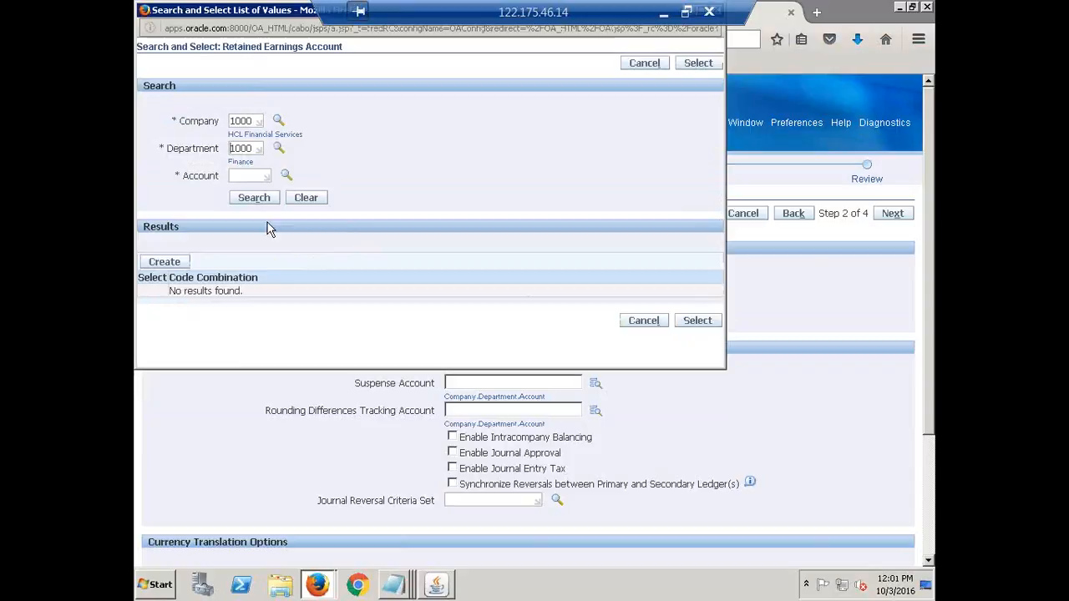
{"action": "left_click", "coordinate": [285, 177]}
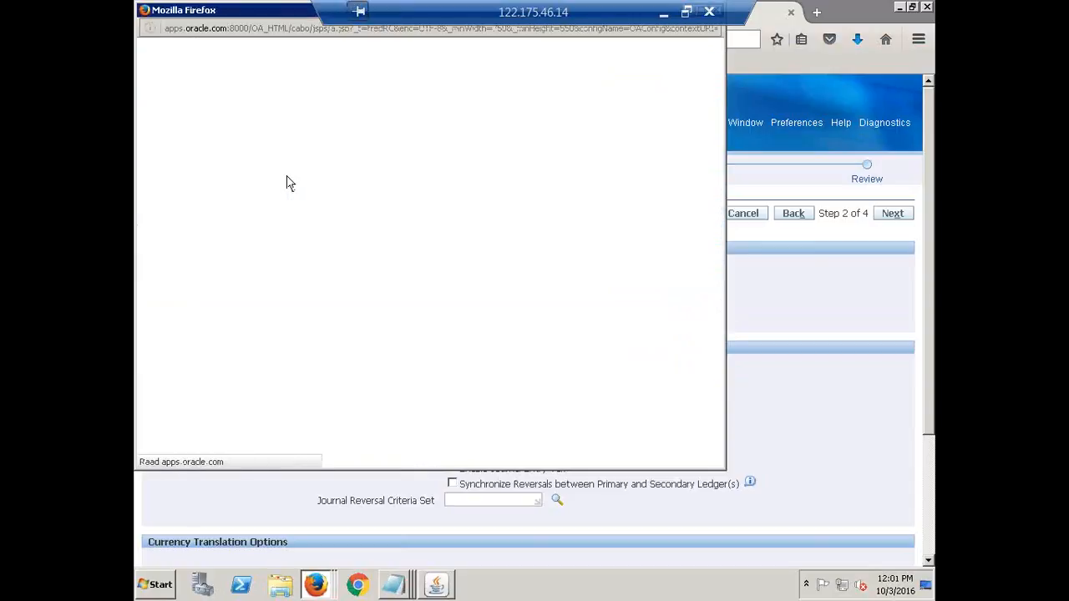
{"action": "left_click", "coordinate": [409, 144]}
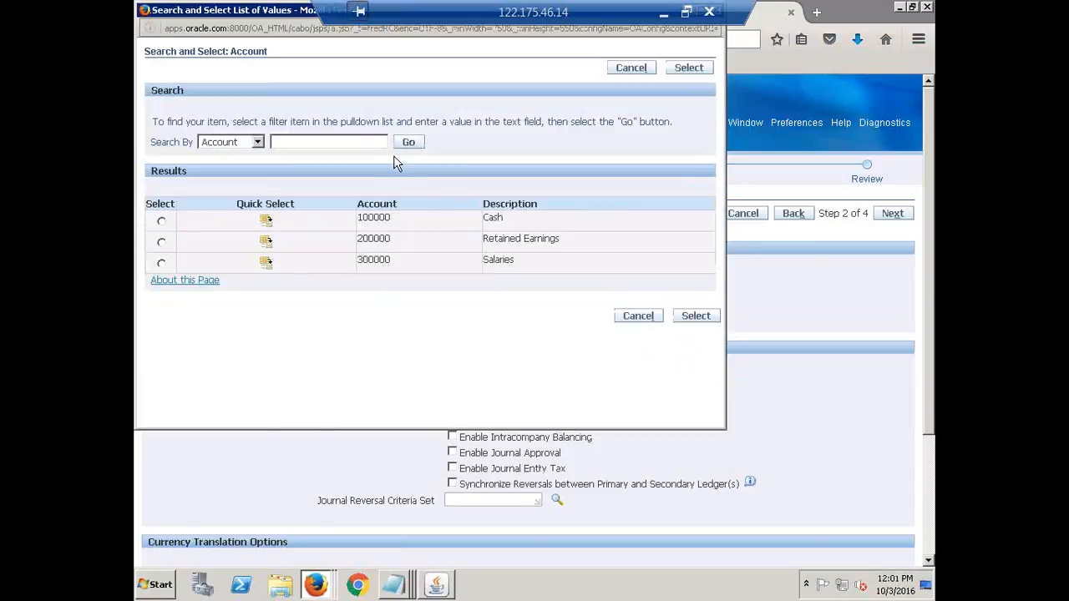
{"action": "left_click", "coordinate": [266, 242]}
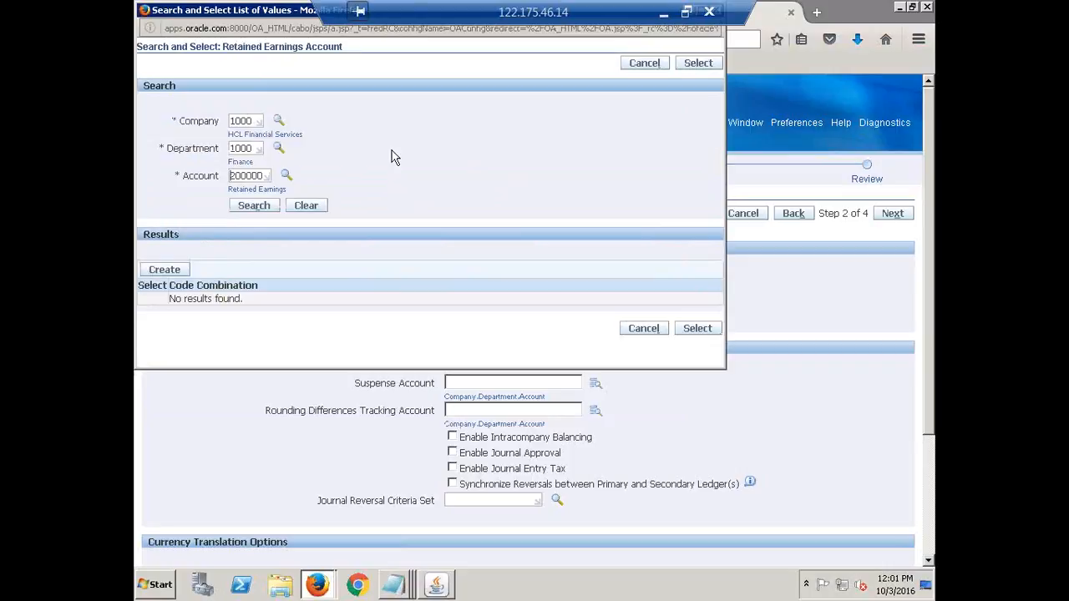
Step: Create the code combination 1000.1000.200000 and select it as the ledger's Retained Earnings Account
{"action": "left_click", "coordinate": [163, 272]}
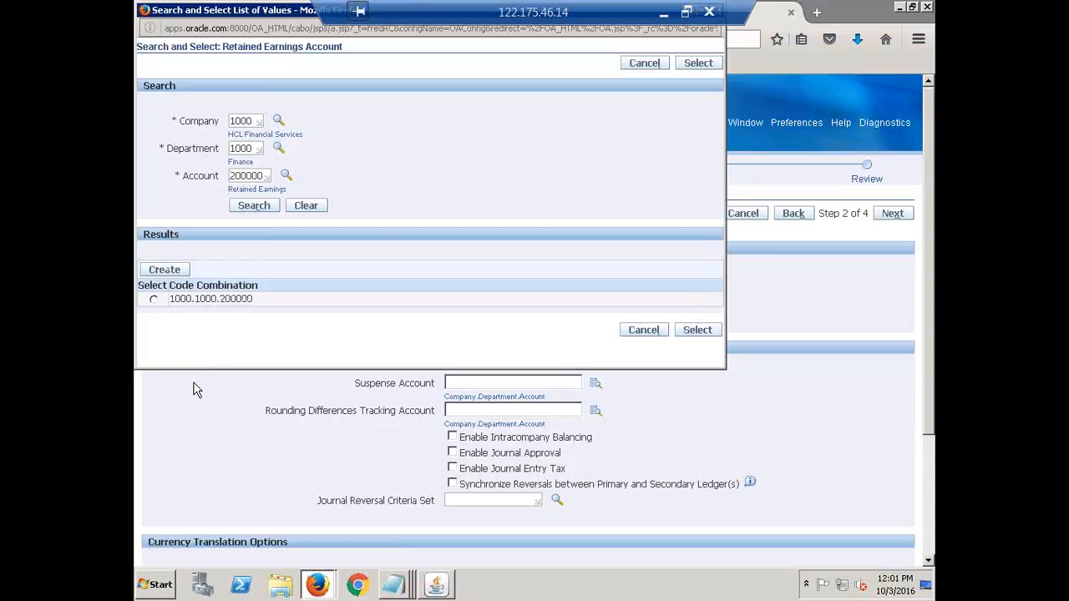
{"action": "left_click", "coordinate": [153, 301]}
{"action": "left_click", "coordinate": [166, 271]}
{"action": "left_click", "coordinate": [154, 300]}
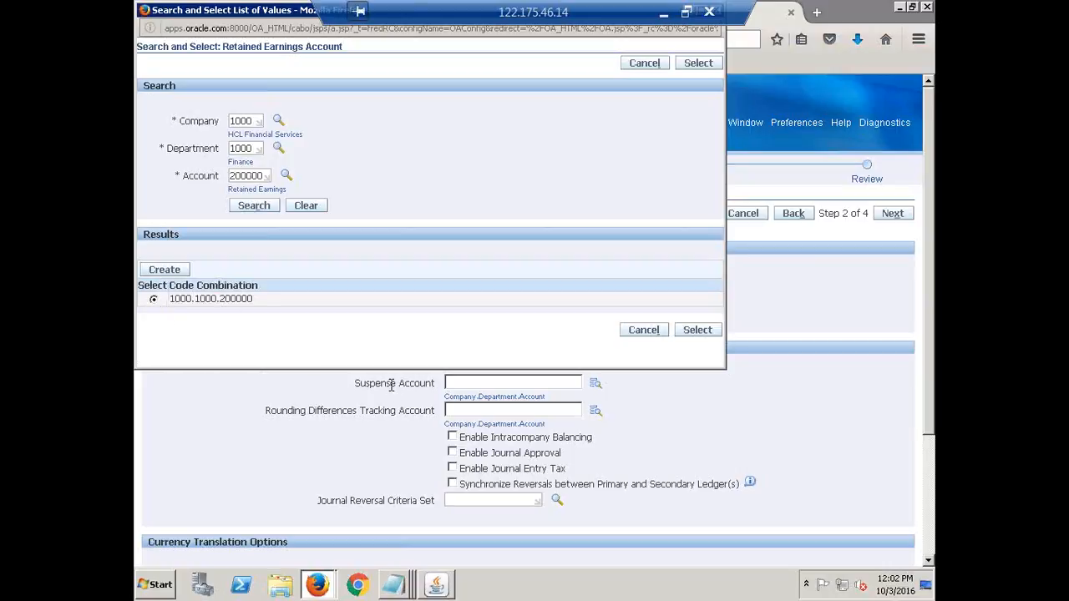
{"action": "left_click", "coordinate": [696, 331]}
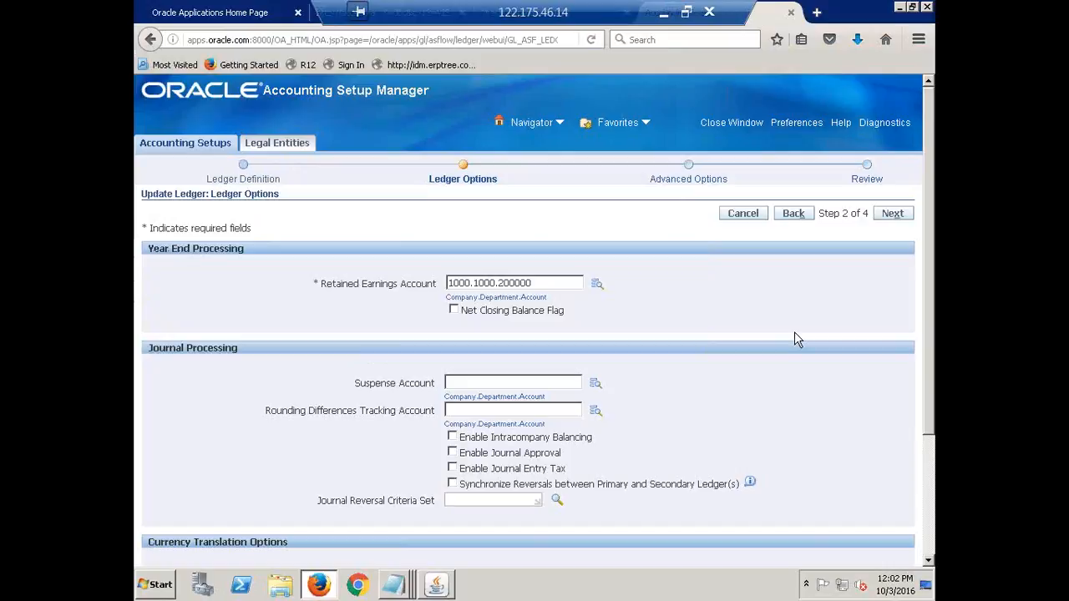
Step: Look over the Advanced Options page, go back to review Ledger Definition, and return to Ledger Options
{"action": "left_click", "coordinate": [893, 215]}
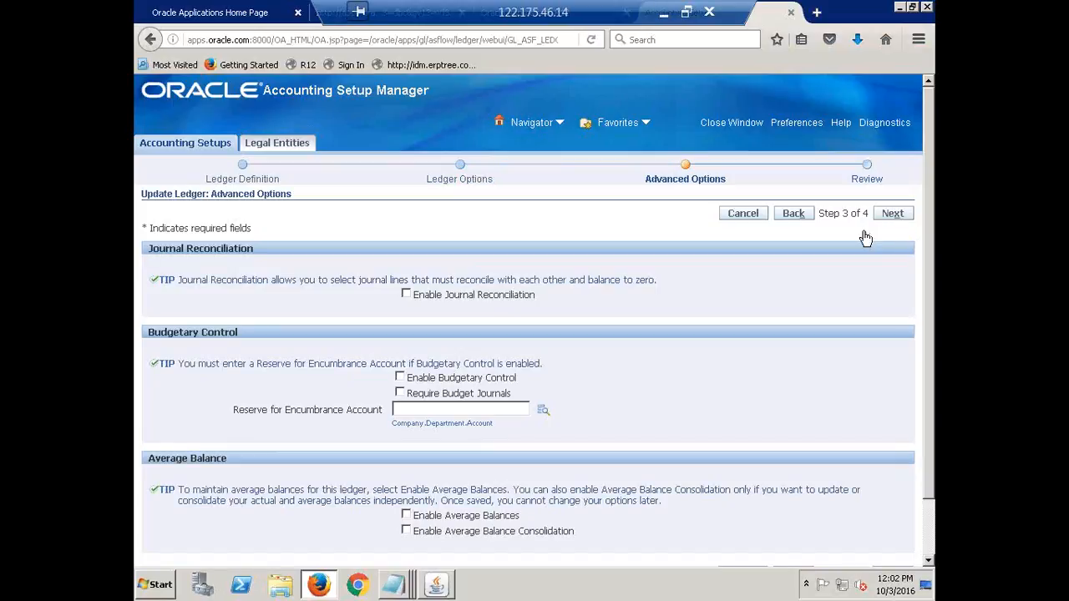
{"action": "left_click", "coordinate": [791, 214]}
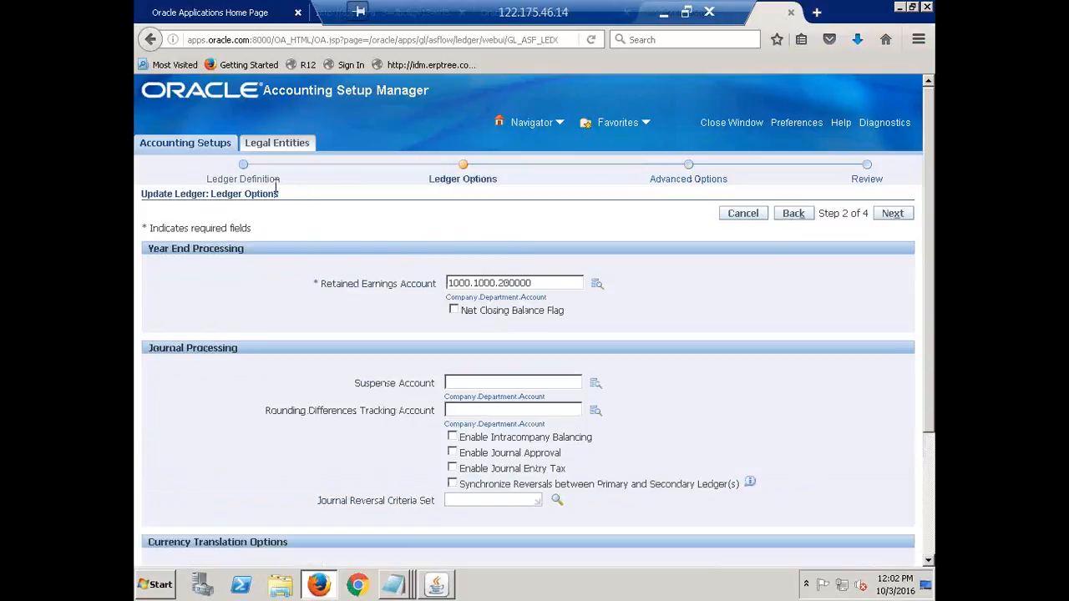
{"action": "left_click", "coordinate": [798, 215]}
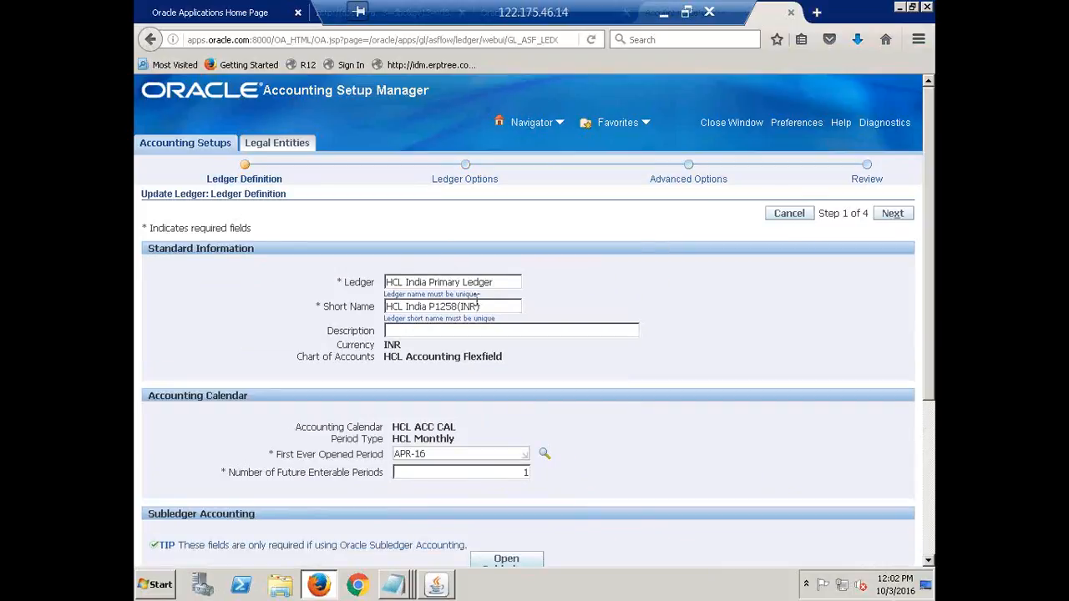
{"action": "left_click", "coordinate": [881, 215]}
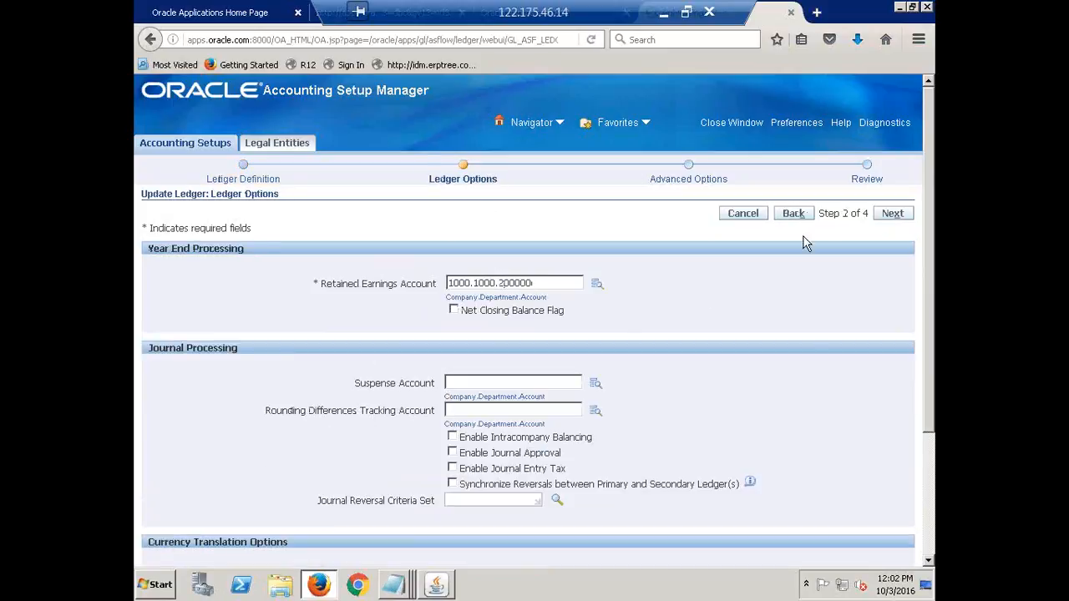
Step: Proceed through Advanced Options without enabling anything and reach the ledger review
{"action": "left_click", "coordinate": [890, 215]}
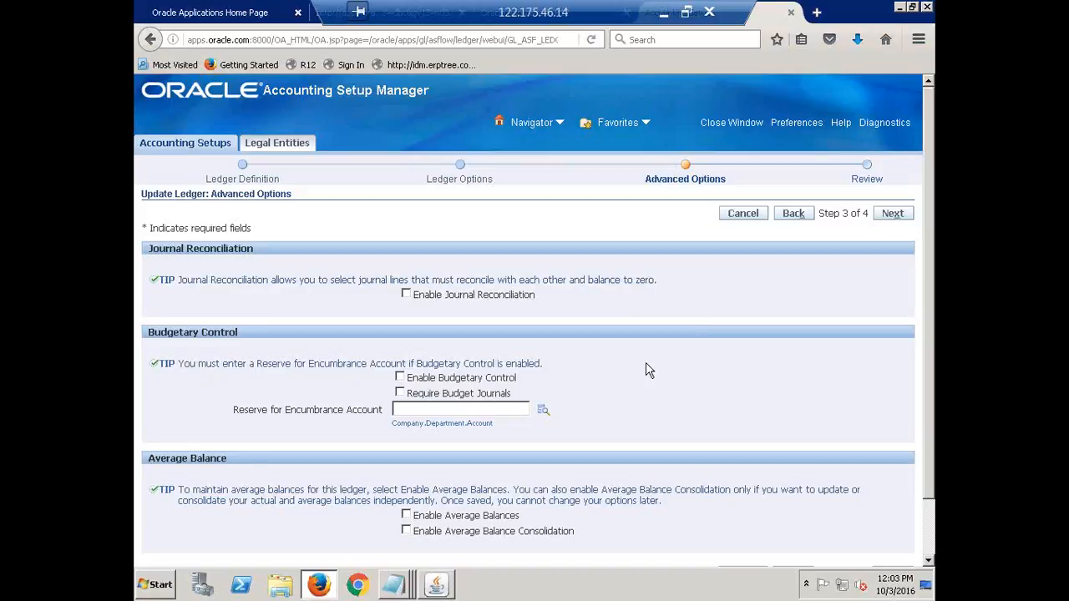
{"action": "left_click", "coordinate": [894, 215]}
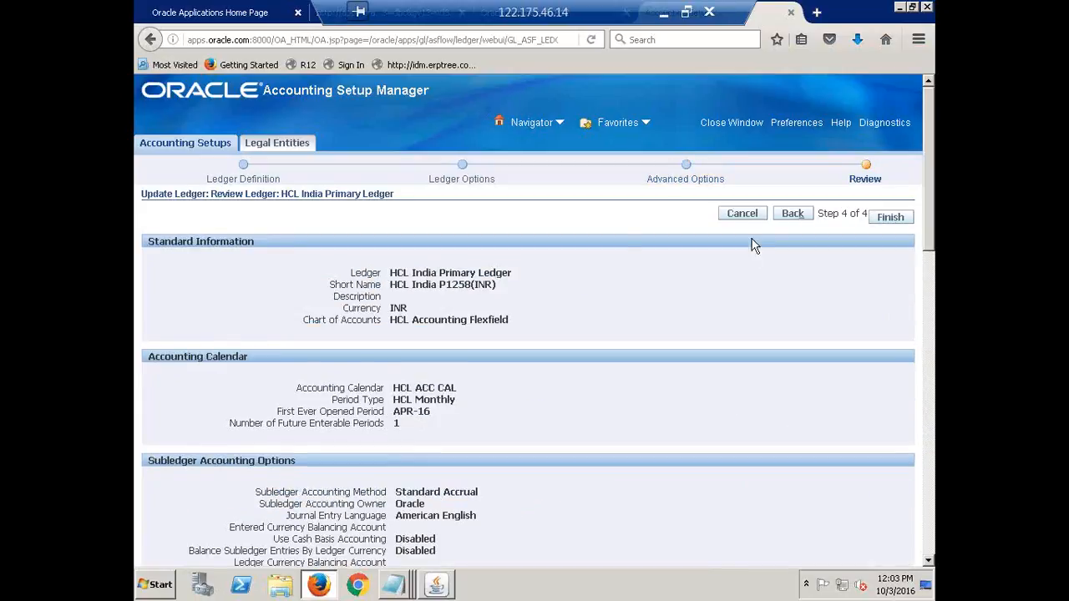
Step: Check the ledger review, especially the Retained Earnings Account under Year End Processing, and finish the ledger update
{"action": "scroll", "coordinate": [617, 351], "scroll_direction": "down", "scroll_amount": 4}
{"action": "scroll", "coordinate": [617, 352], "scroll_direction": "down", "scroll_amount": 10}
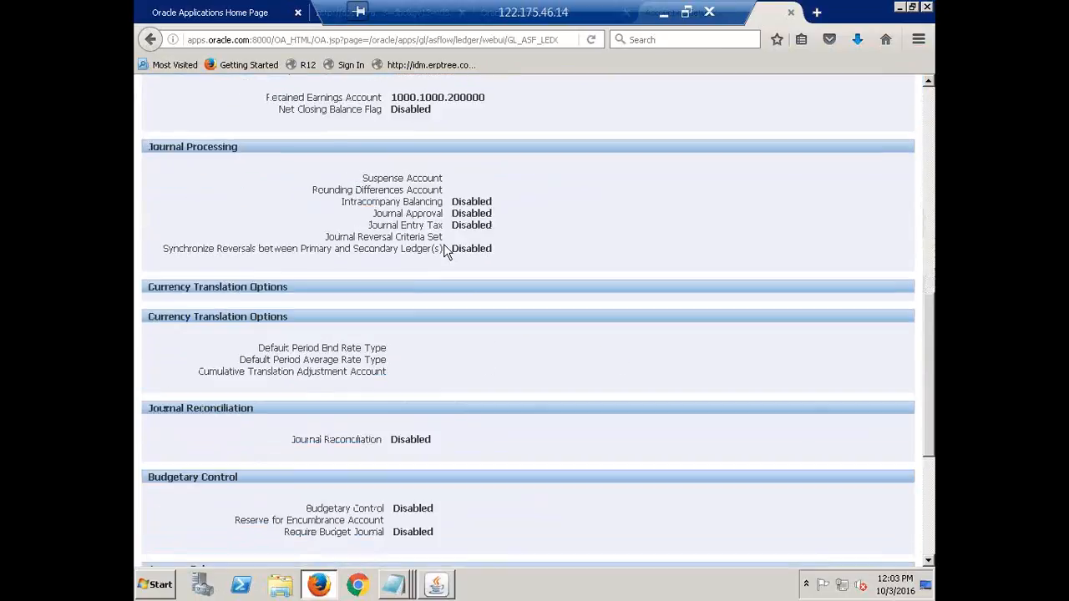
{"action": "scroll", "coordinate": [508, 255], "scroll_direction": "up", "scroll_amount": 4}
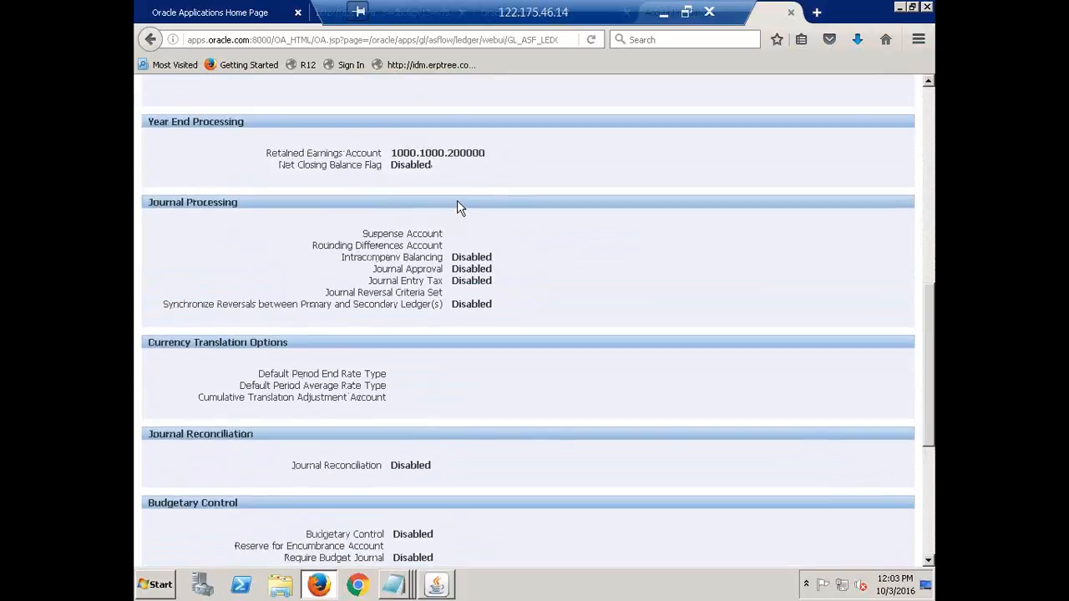
{"action": "triple_click", "coordinate": [430, 153]}
{"action": "scroll", "coordinate": [589, 351], "scroll_direction": "up", "scroll_amount": 4}
{"action": "scroll", "coordinate": [589, 351], "scroll_direction": "up", "scroll_amount": 5}
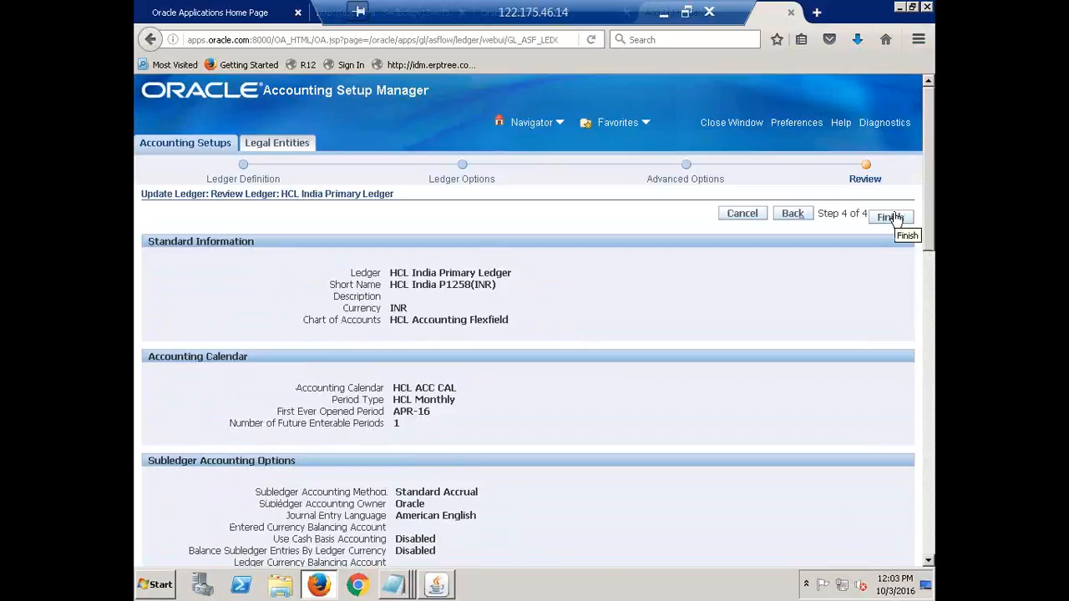
{"action": "left_click", "coordinate": [886, 221]}
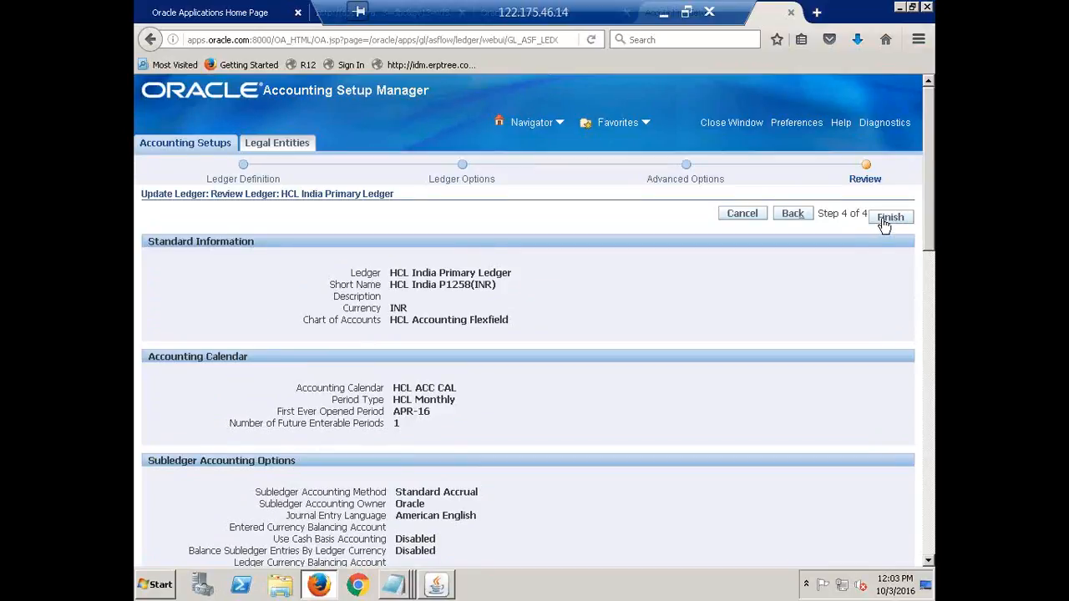